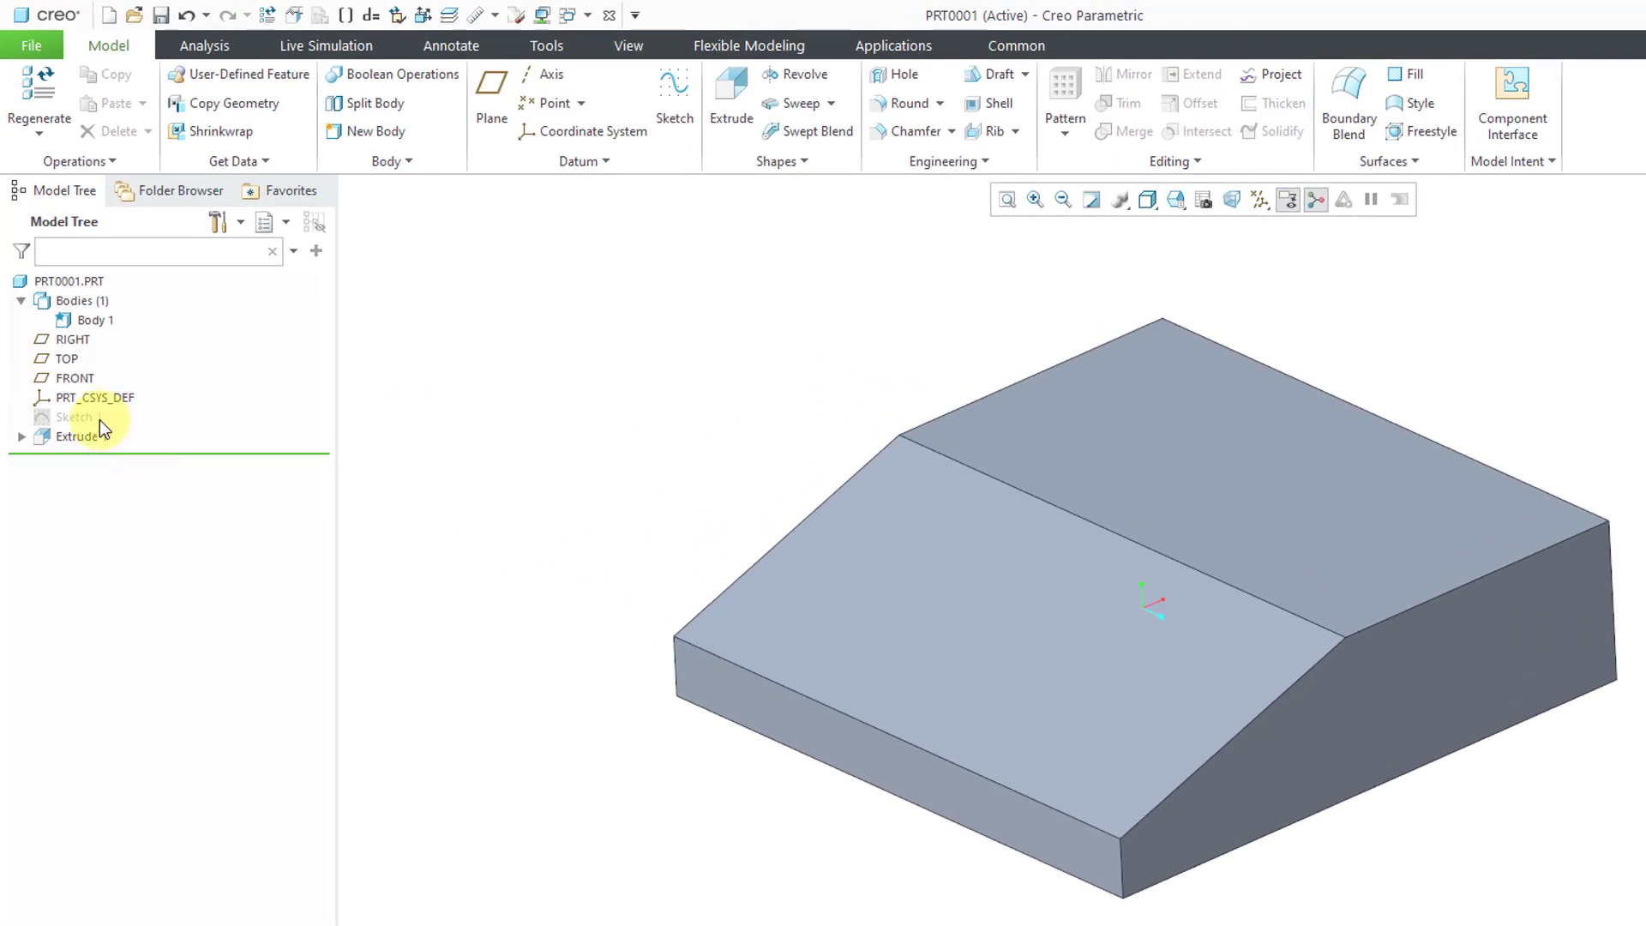
Show the hidden Sketch 1 alongside the extruded block
click(19, 437)
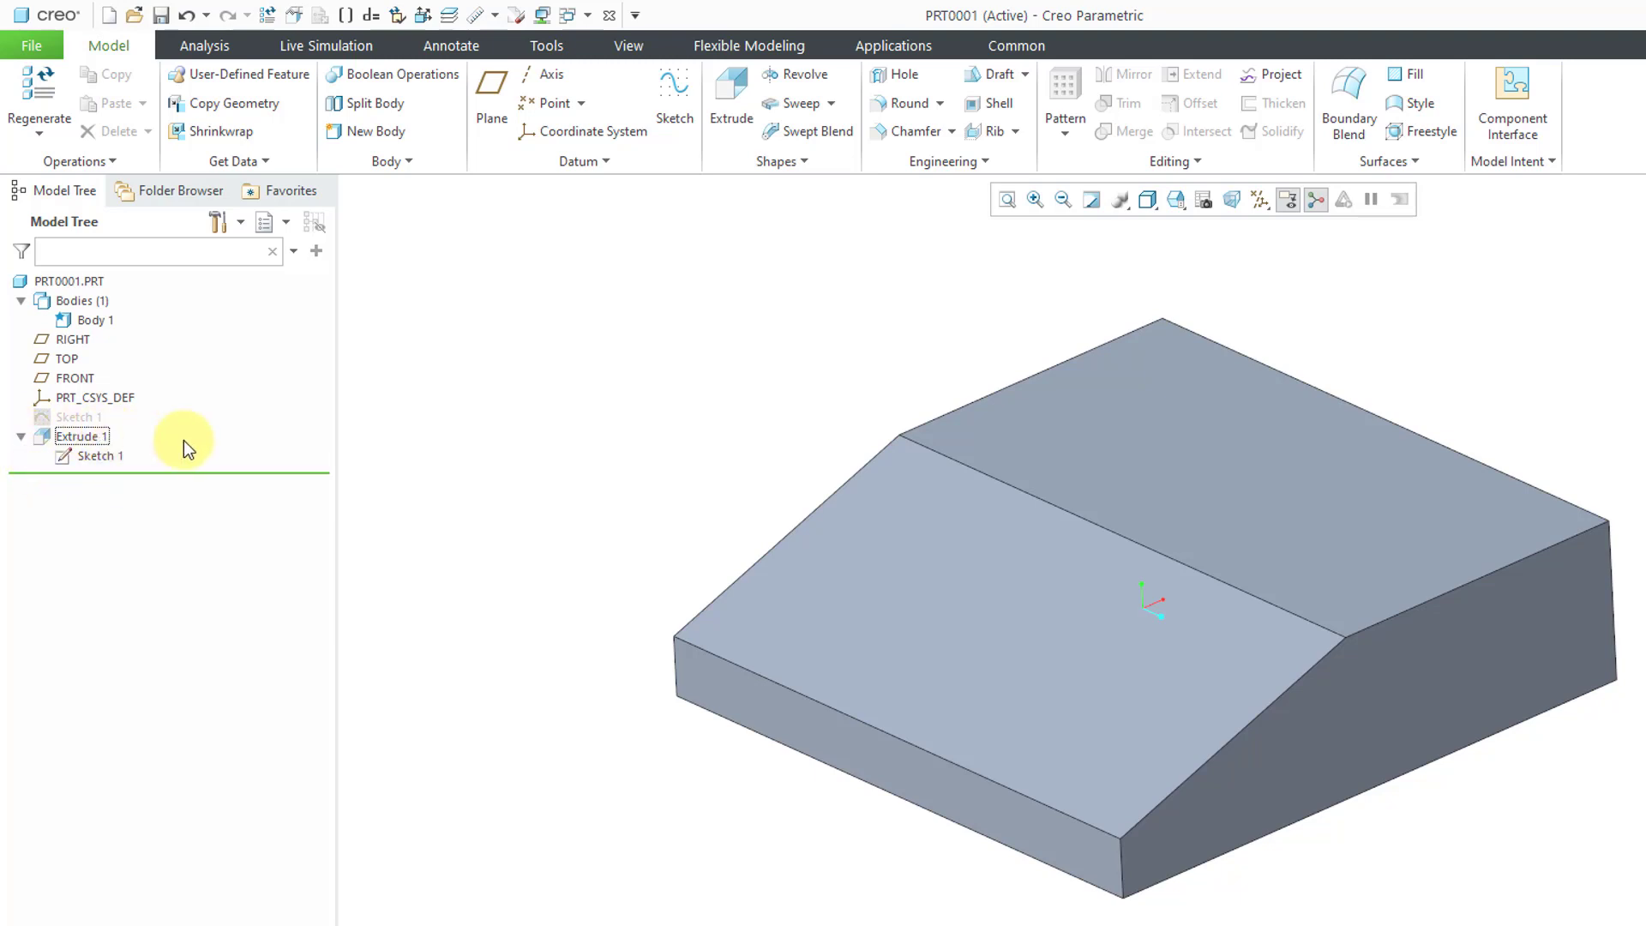
click(77, 418)
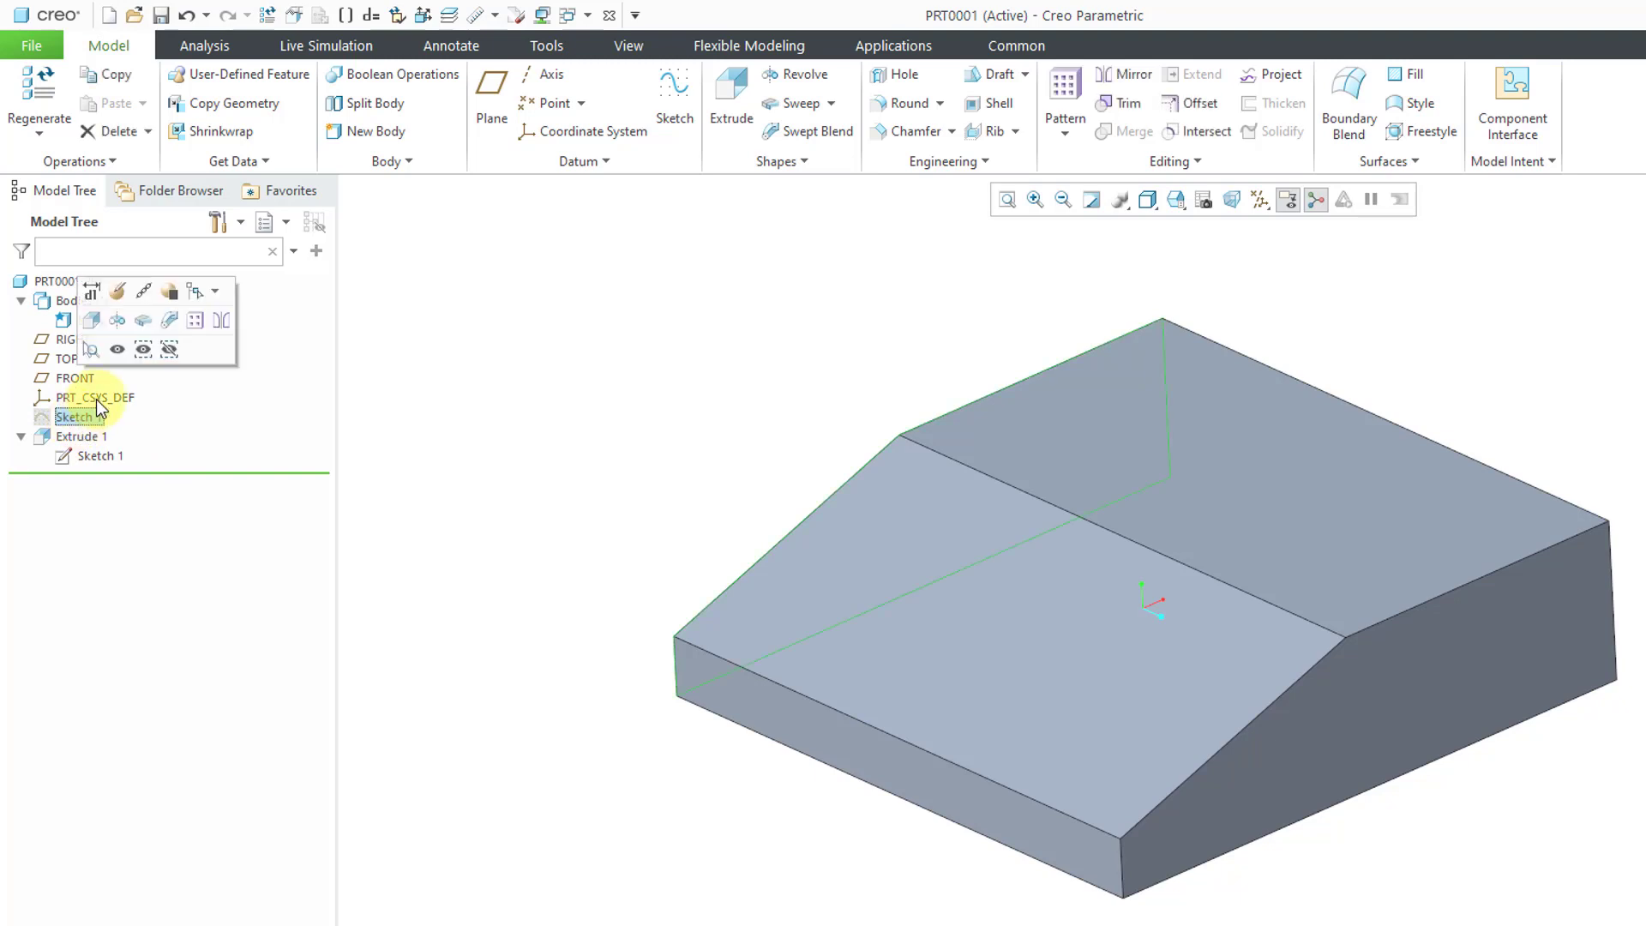
click(115, 355)
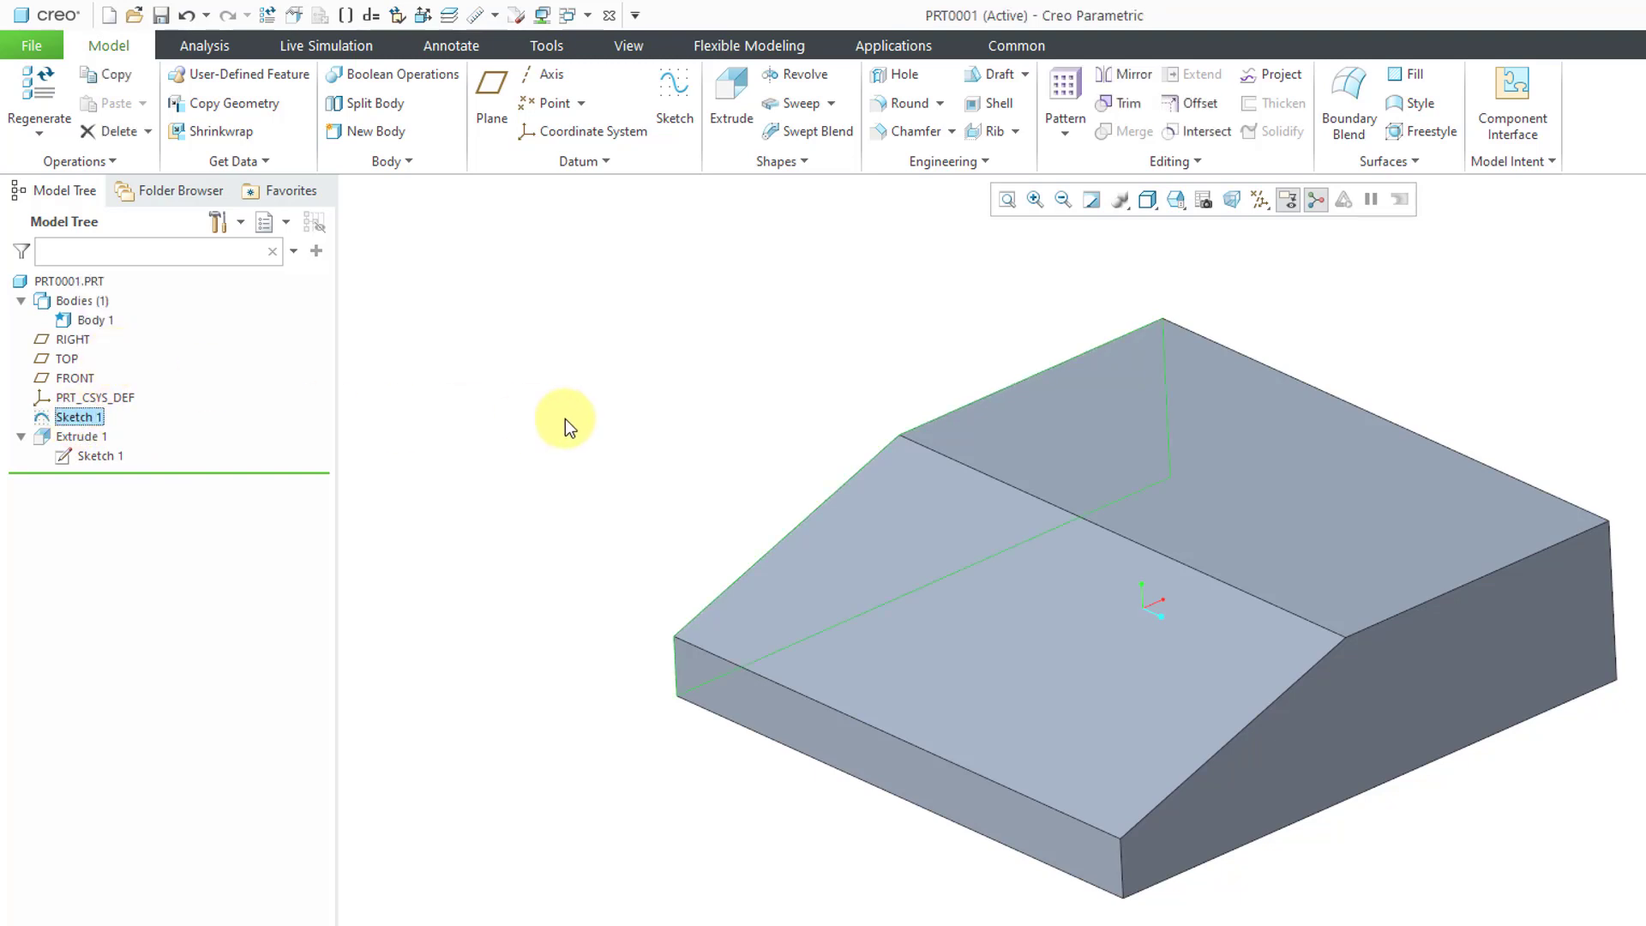
click(564, 418)
mouse_move(724, 506)
middle_down()
mouse_move(823, 437)
mouse_move(892, 441)
mouse_move(925, 467)
mouse_move(896, 480)
middle_up()
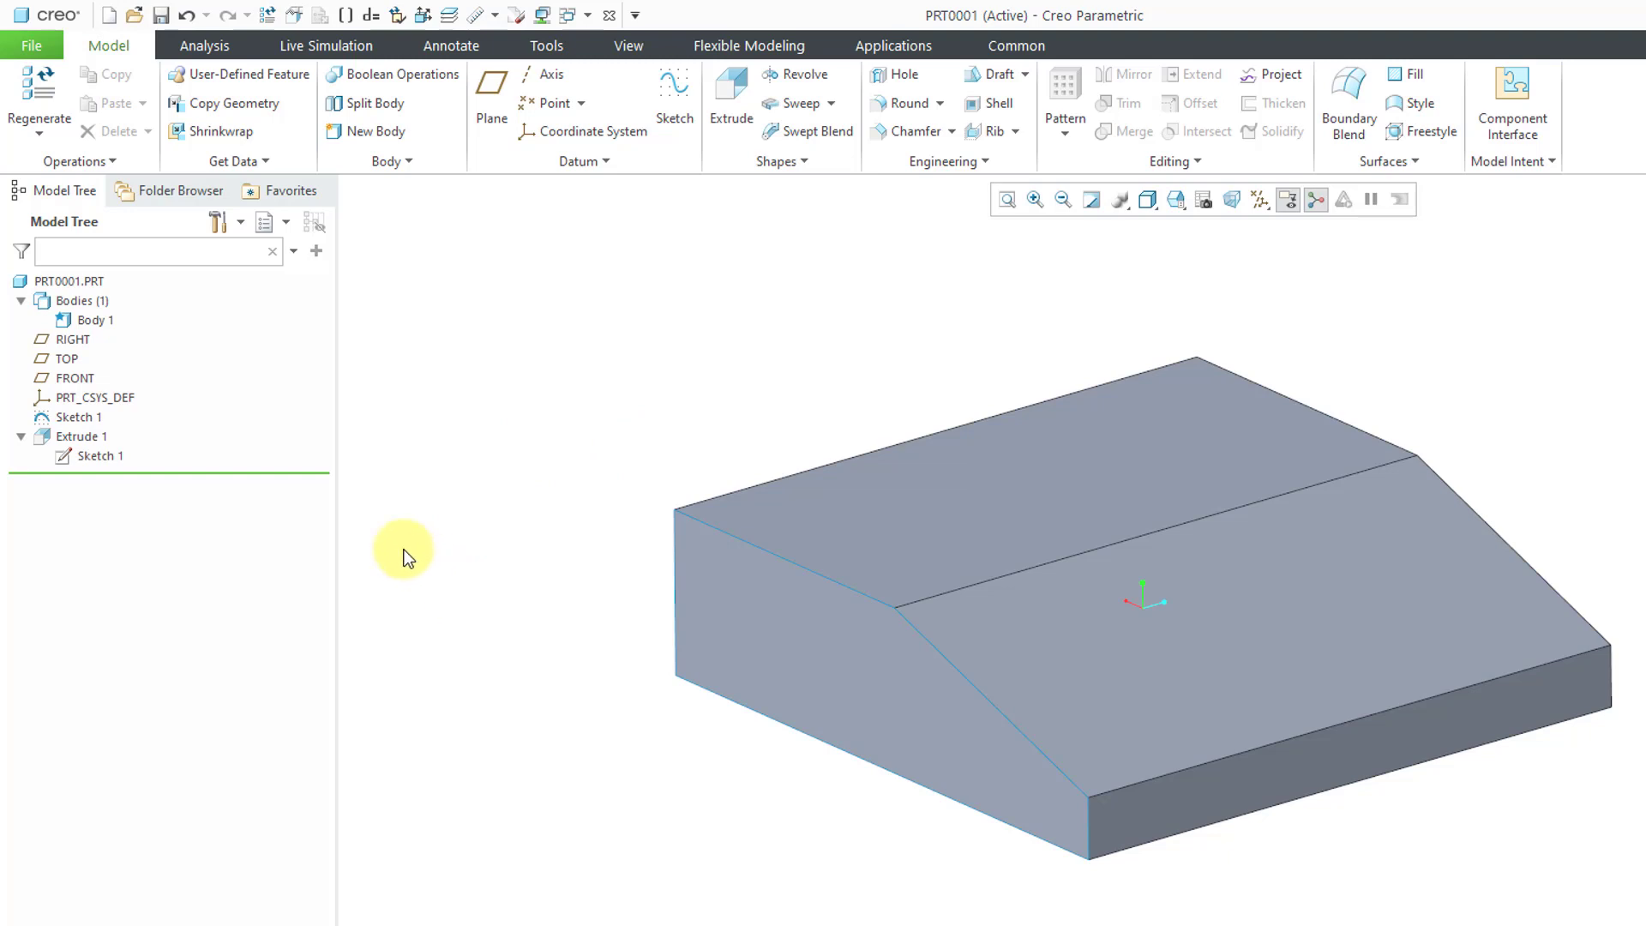
Start a solid Revolve using Sketch 1 as the section and its lower horizontal line as the axis of revolution
click(76, 420)
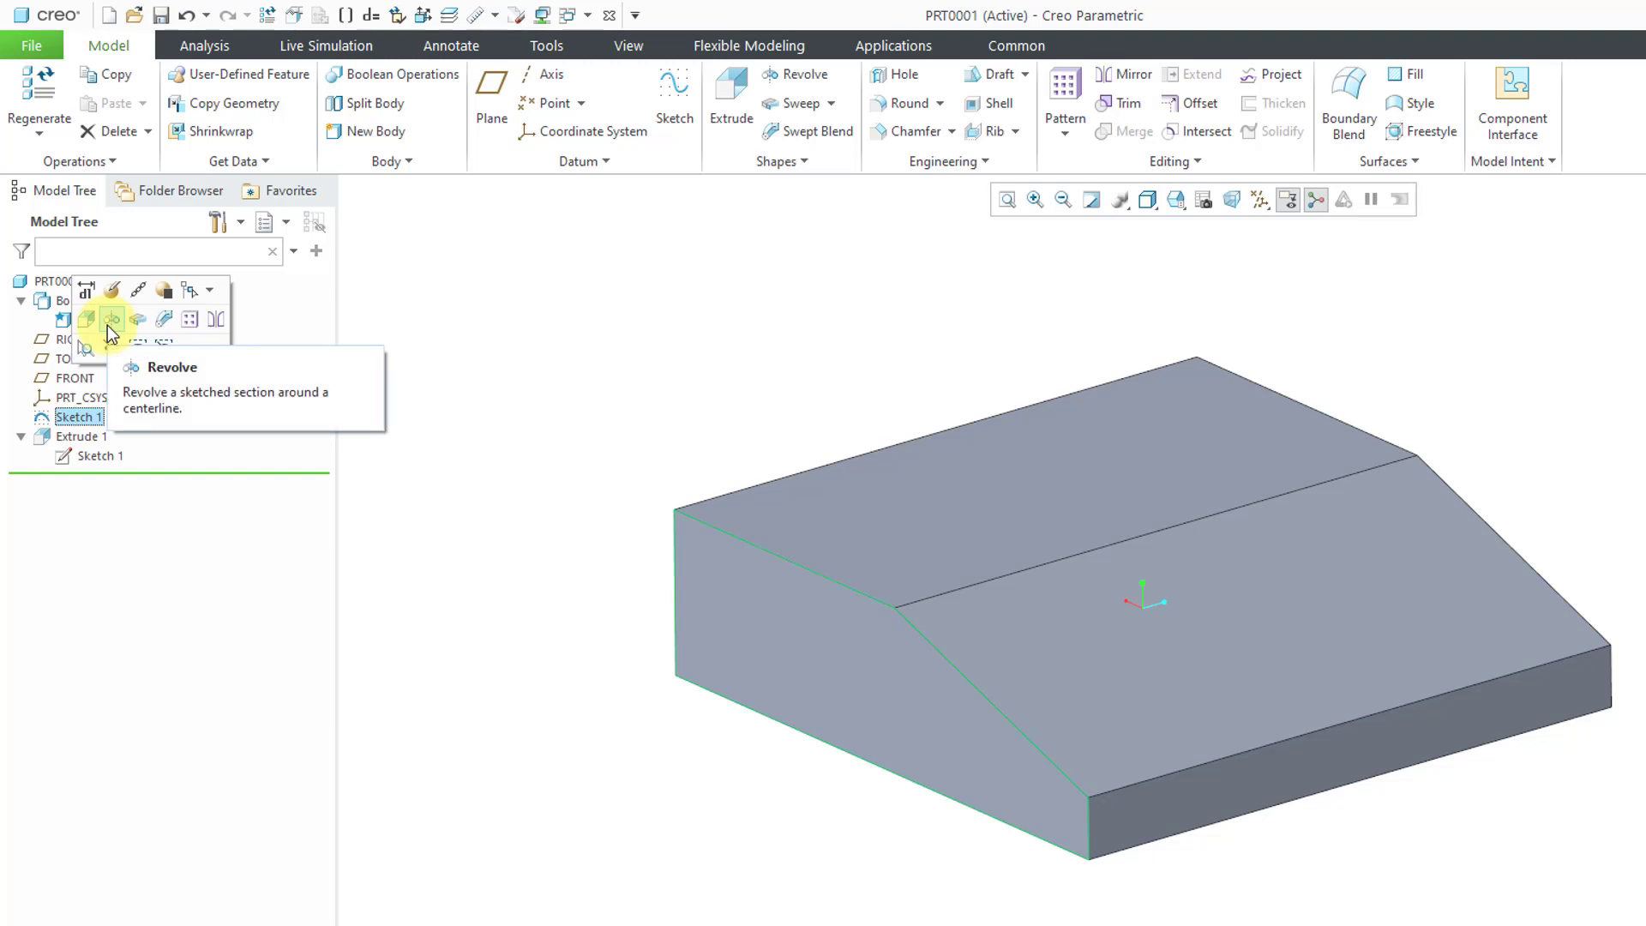
click(703, 270)
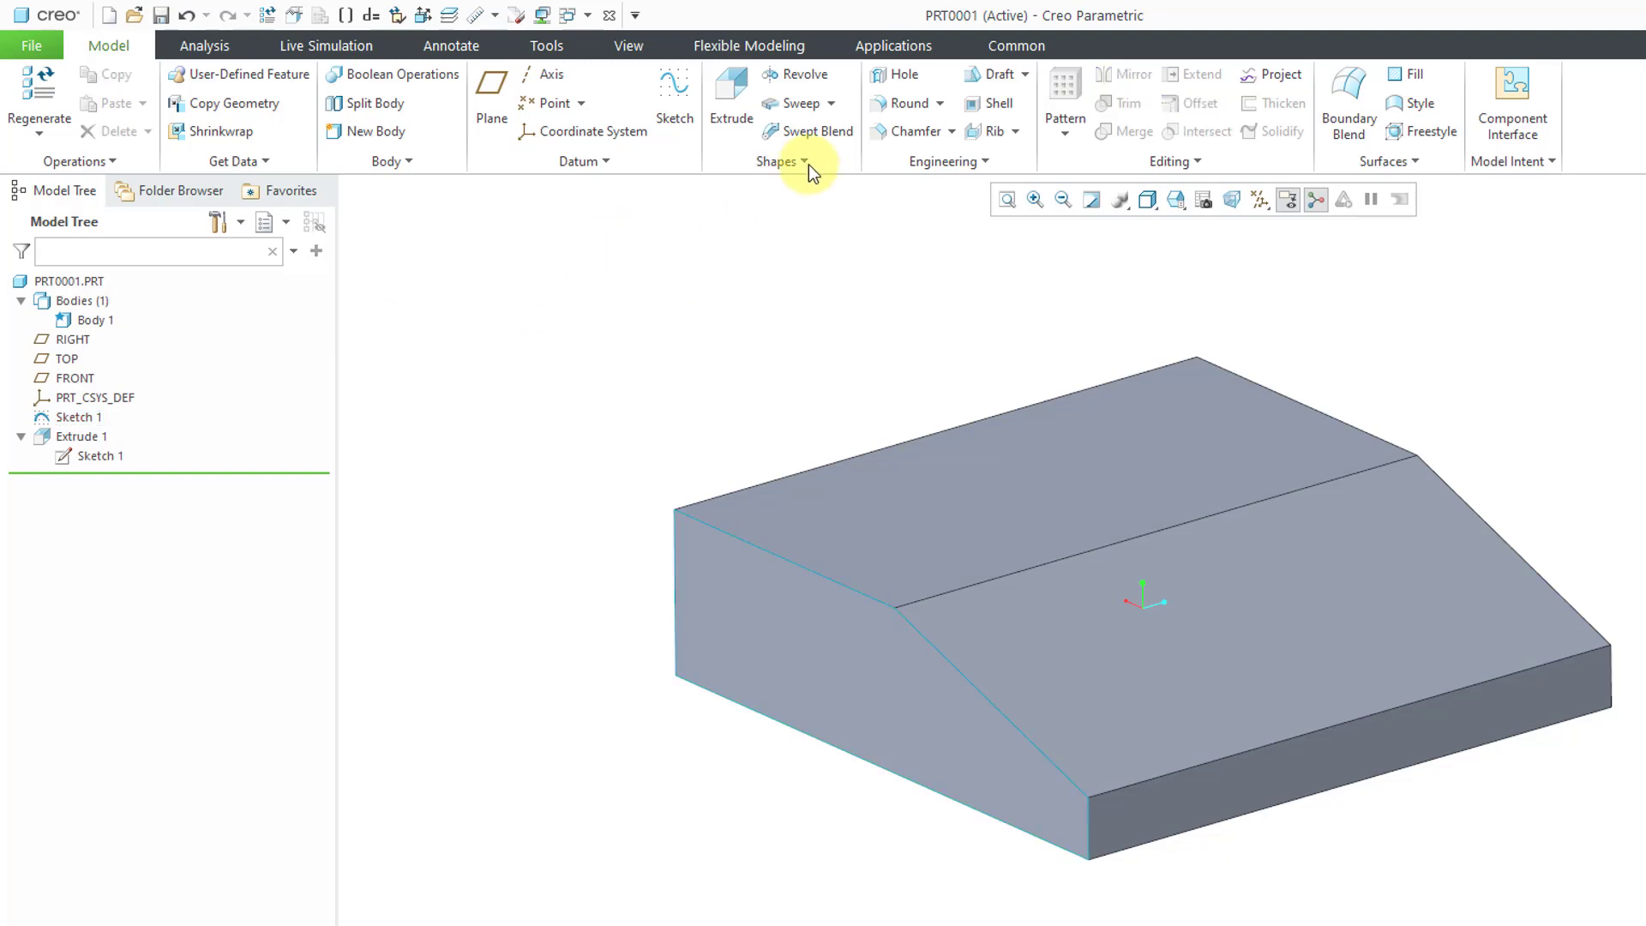
click(805, 75)
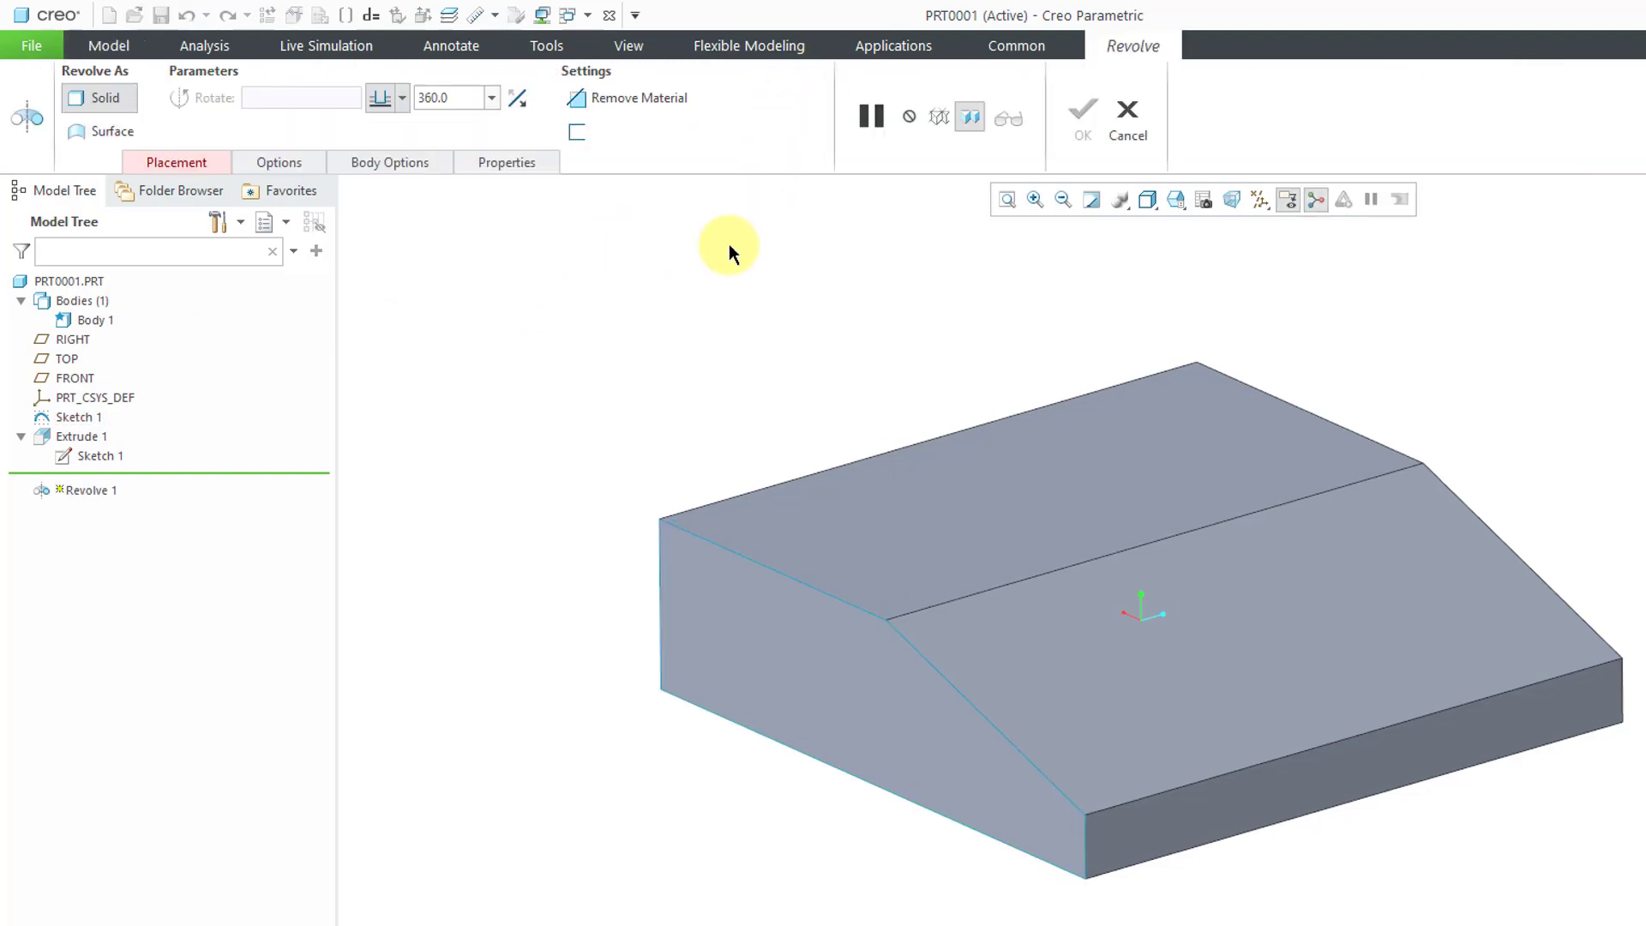
click(178, 165)
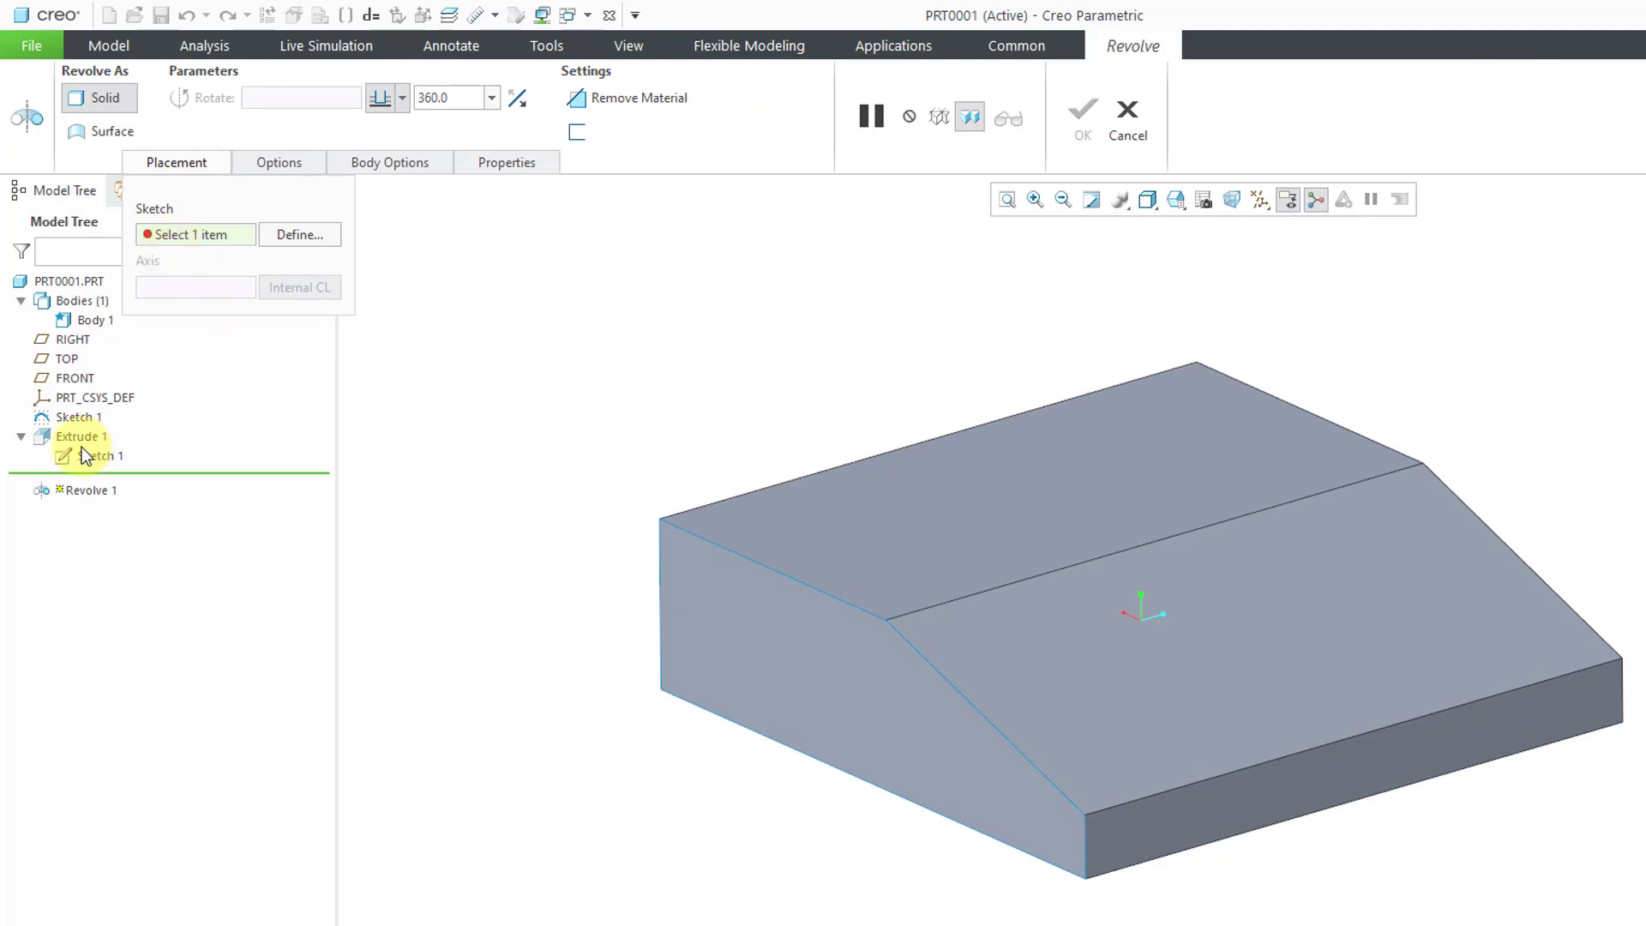
click(68, 418)
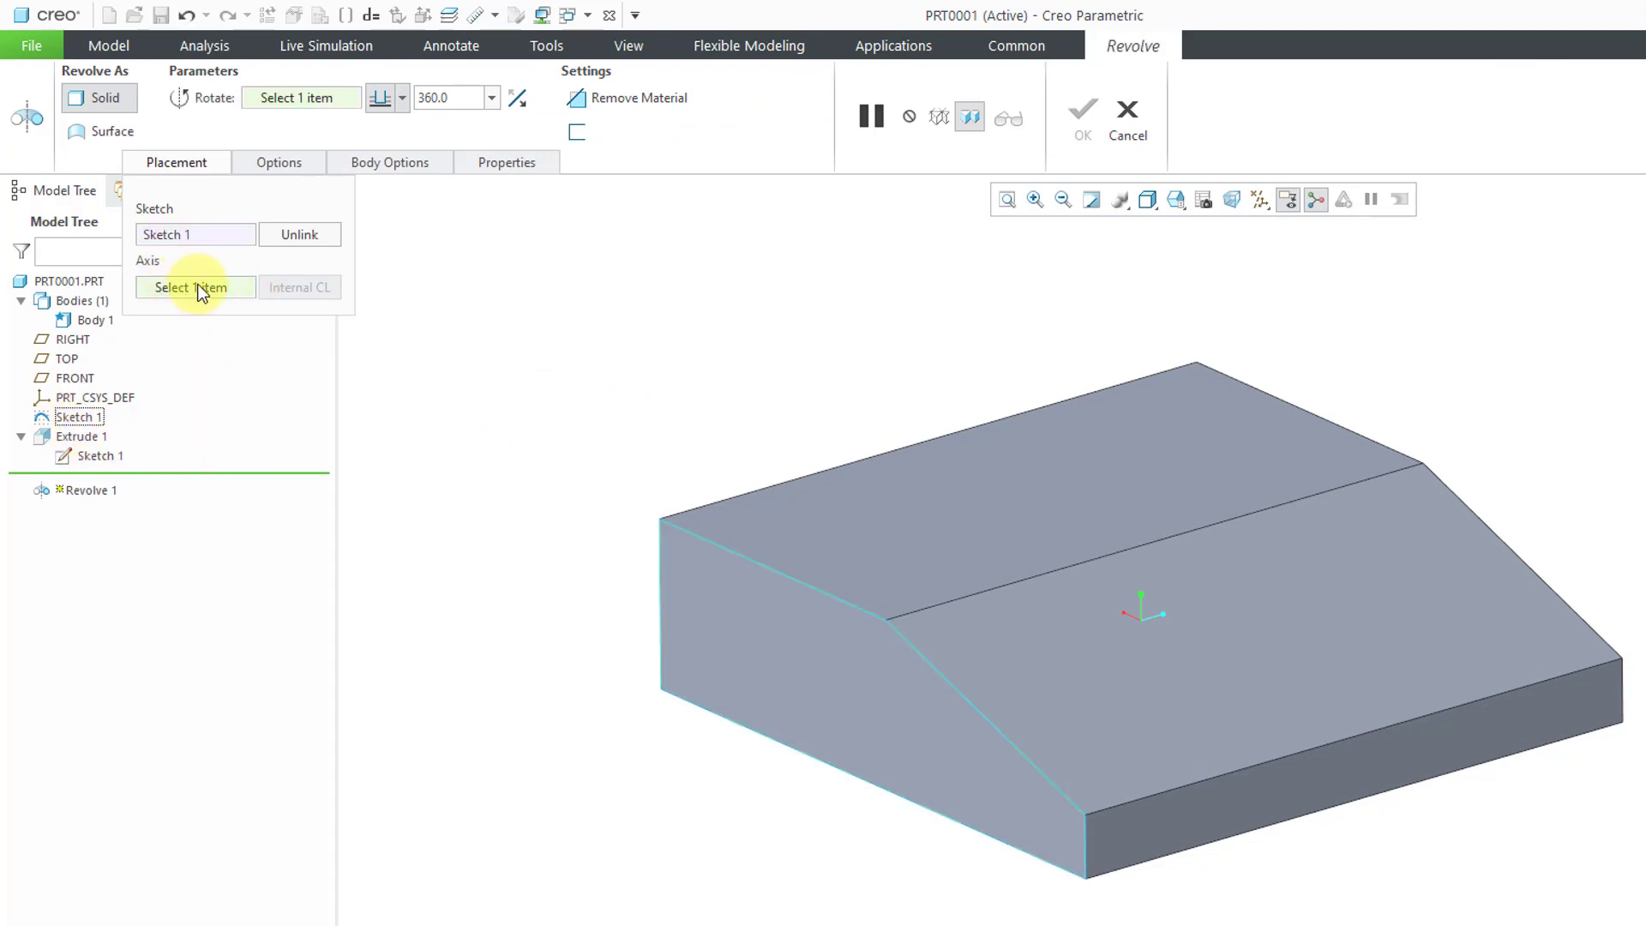
click(820, 763)
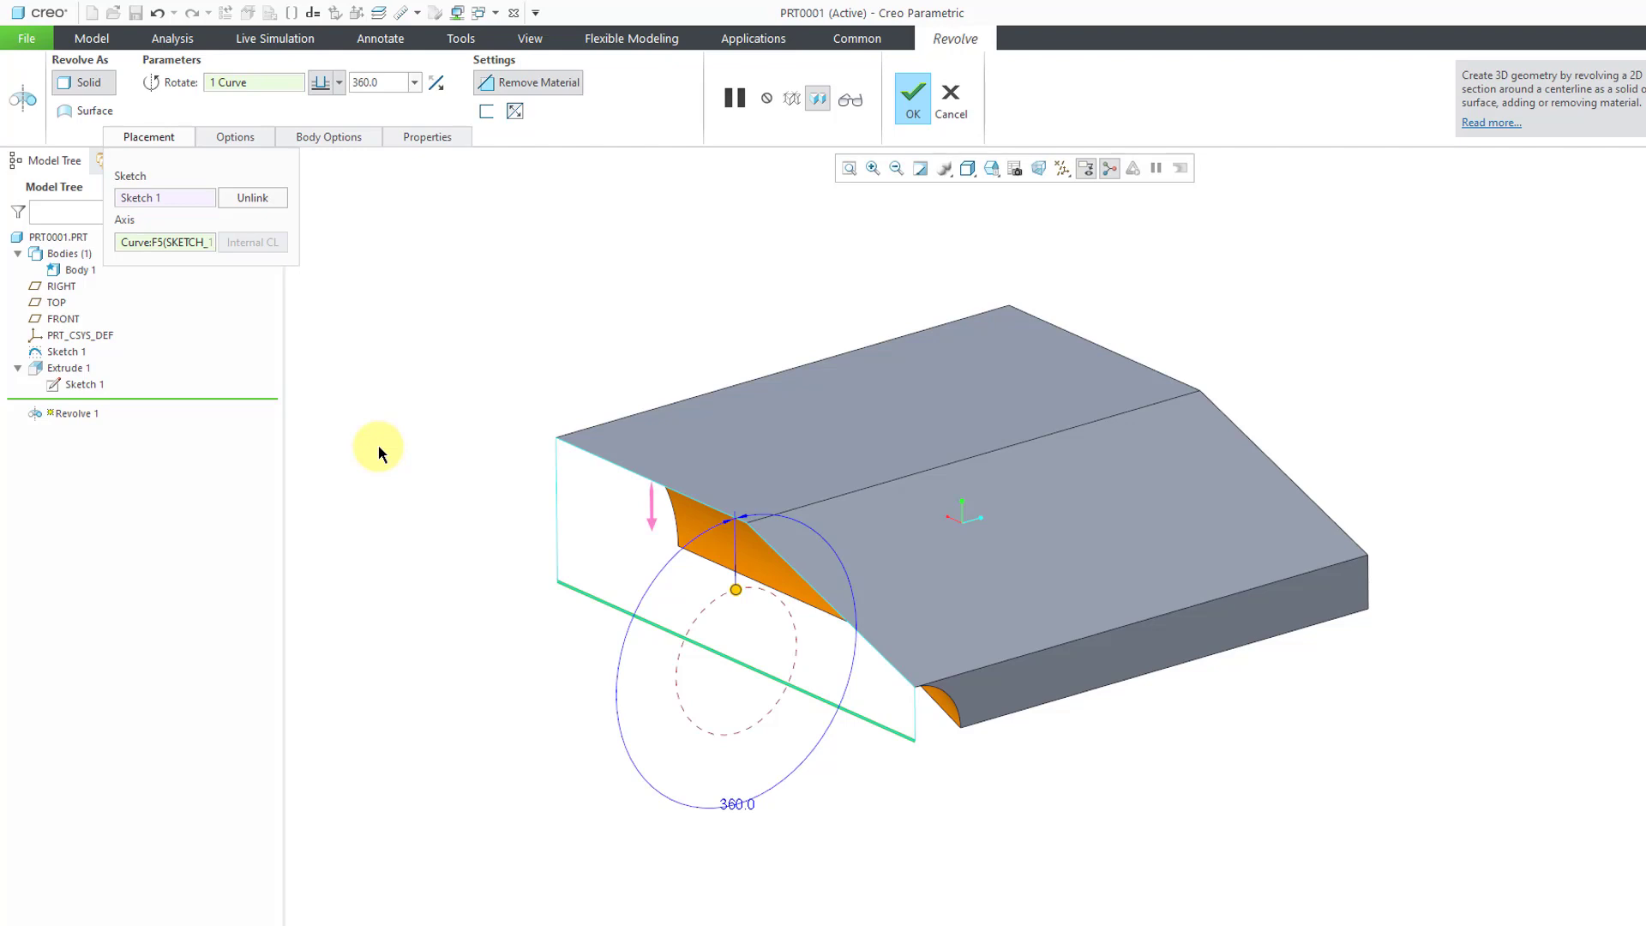
Switch the revolve from removing material to adding material
middle_drag(490, 494, 511, 452)
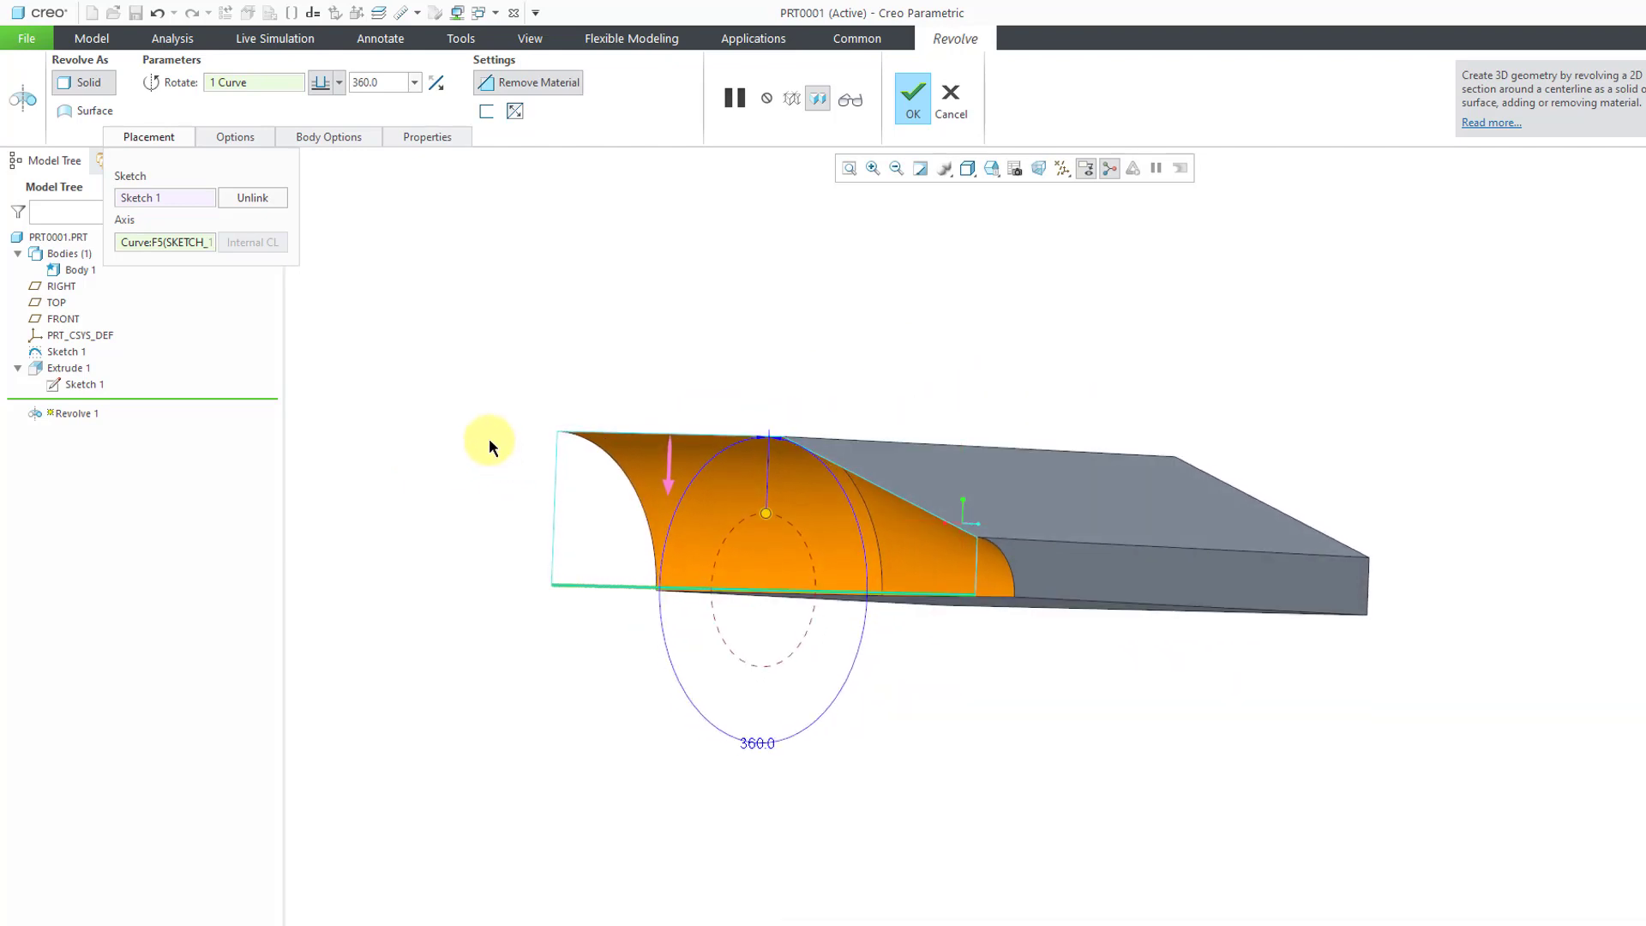
right_click(448, 245)
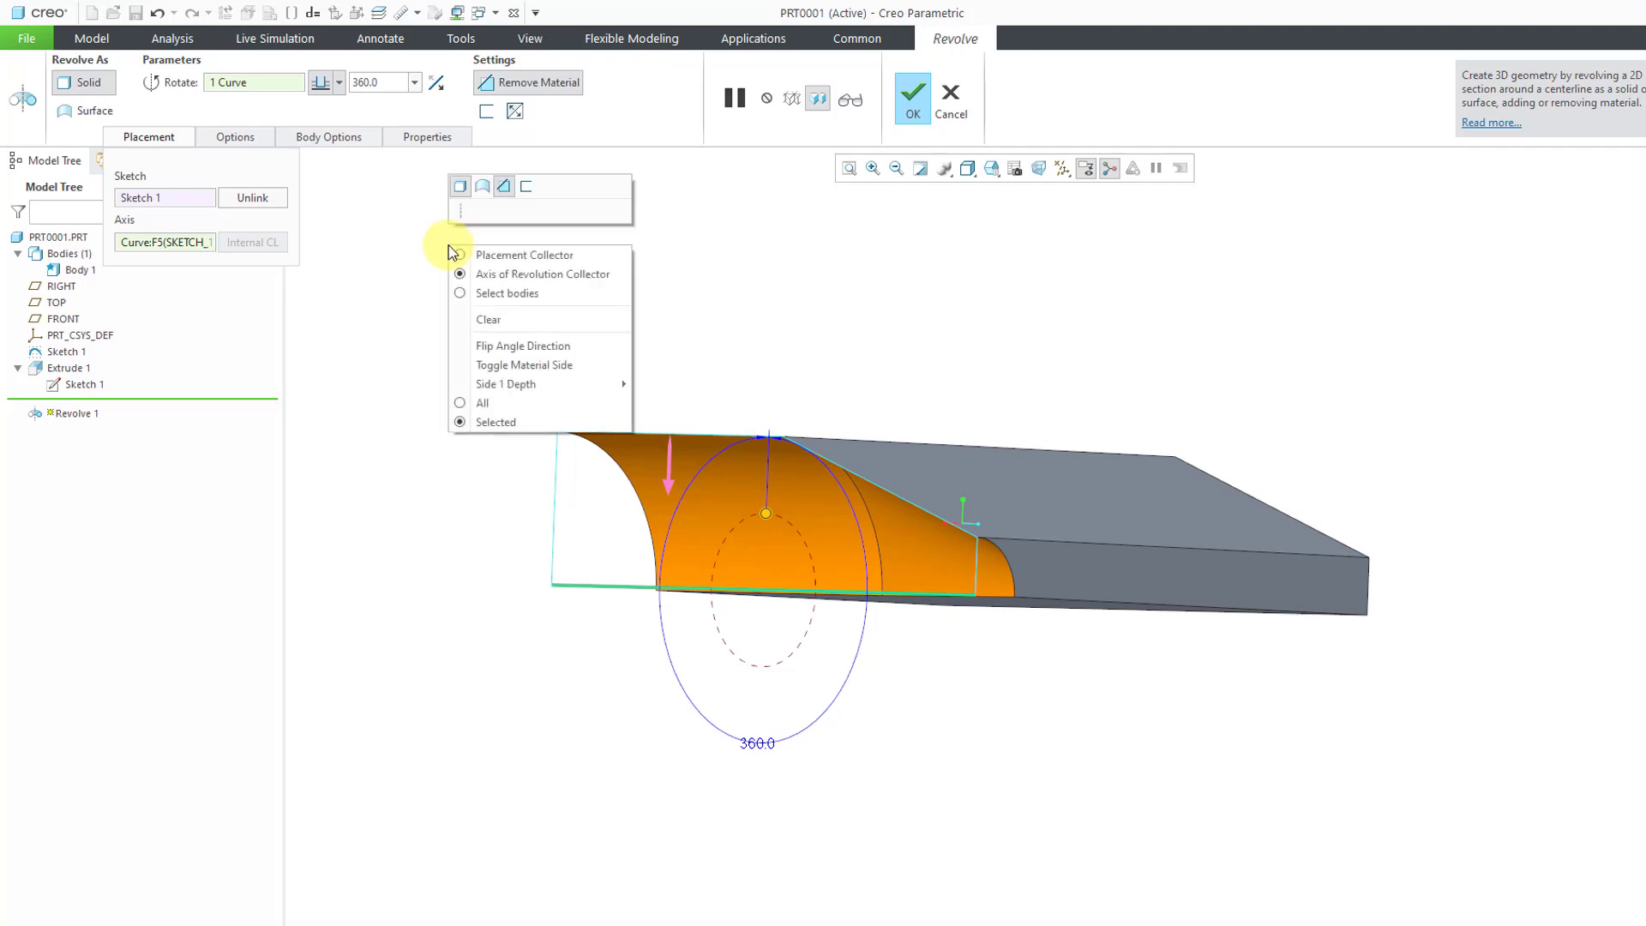
click(505, 188)
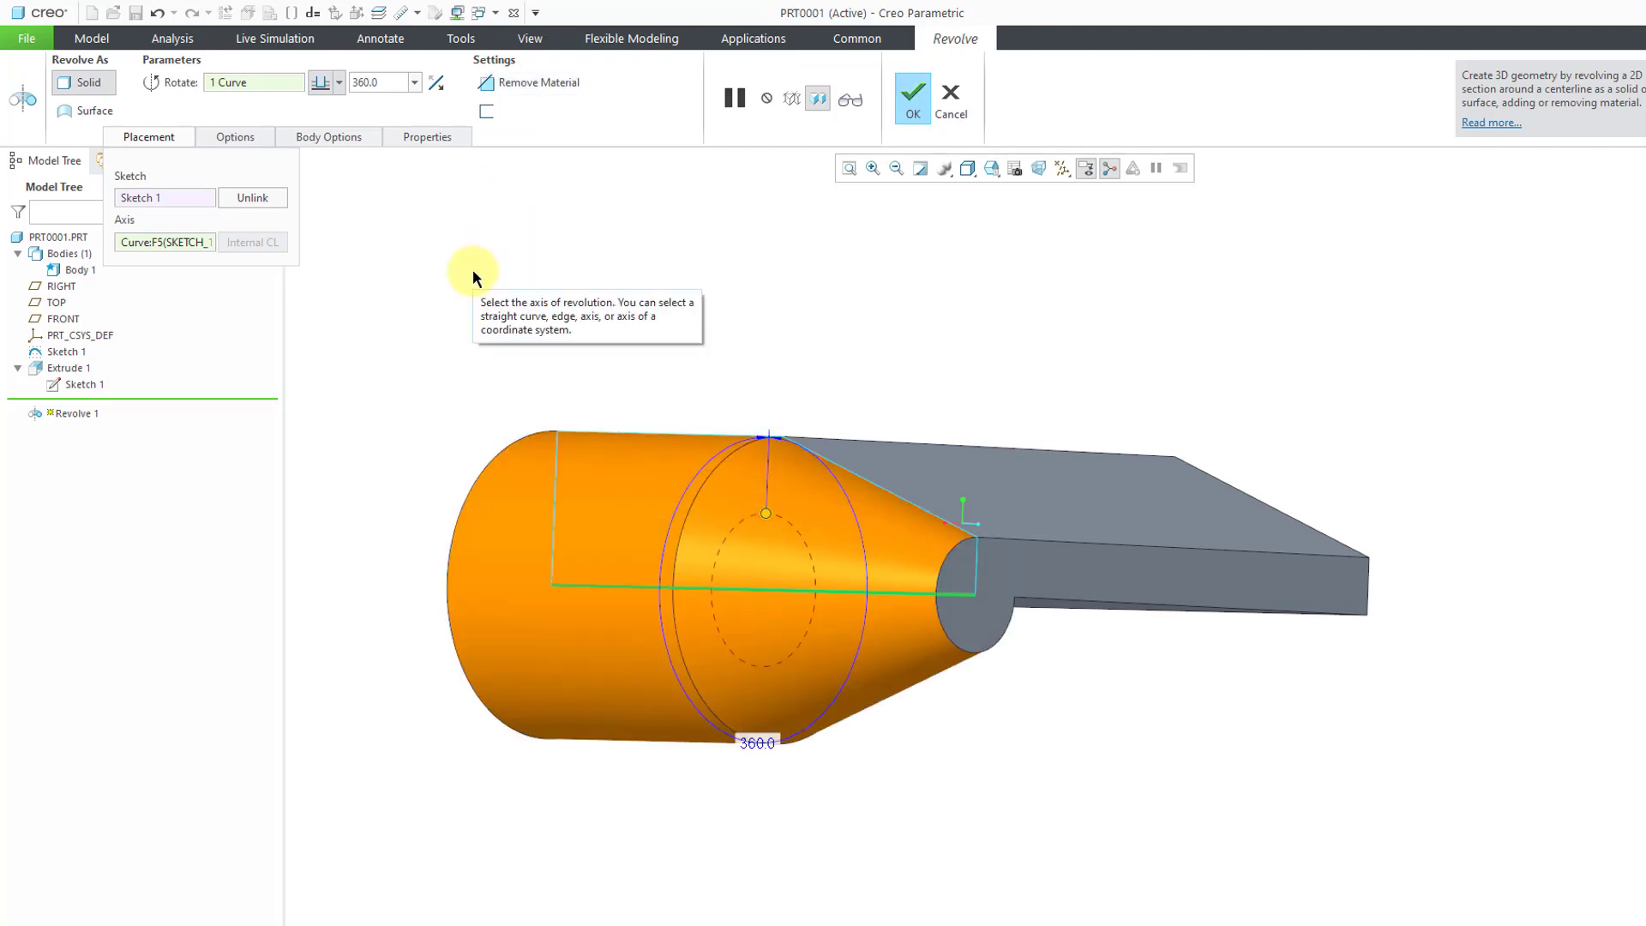
Try a revolve angle of about 104 degrees, and set it back to 360 degrees
middle_drag(643, 389, 625, 415)
drag(724, 564, 552, 724)
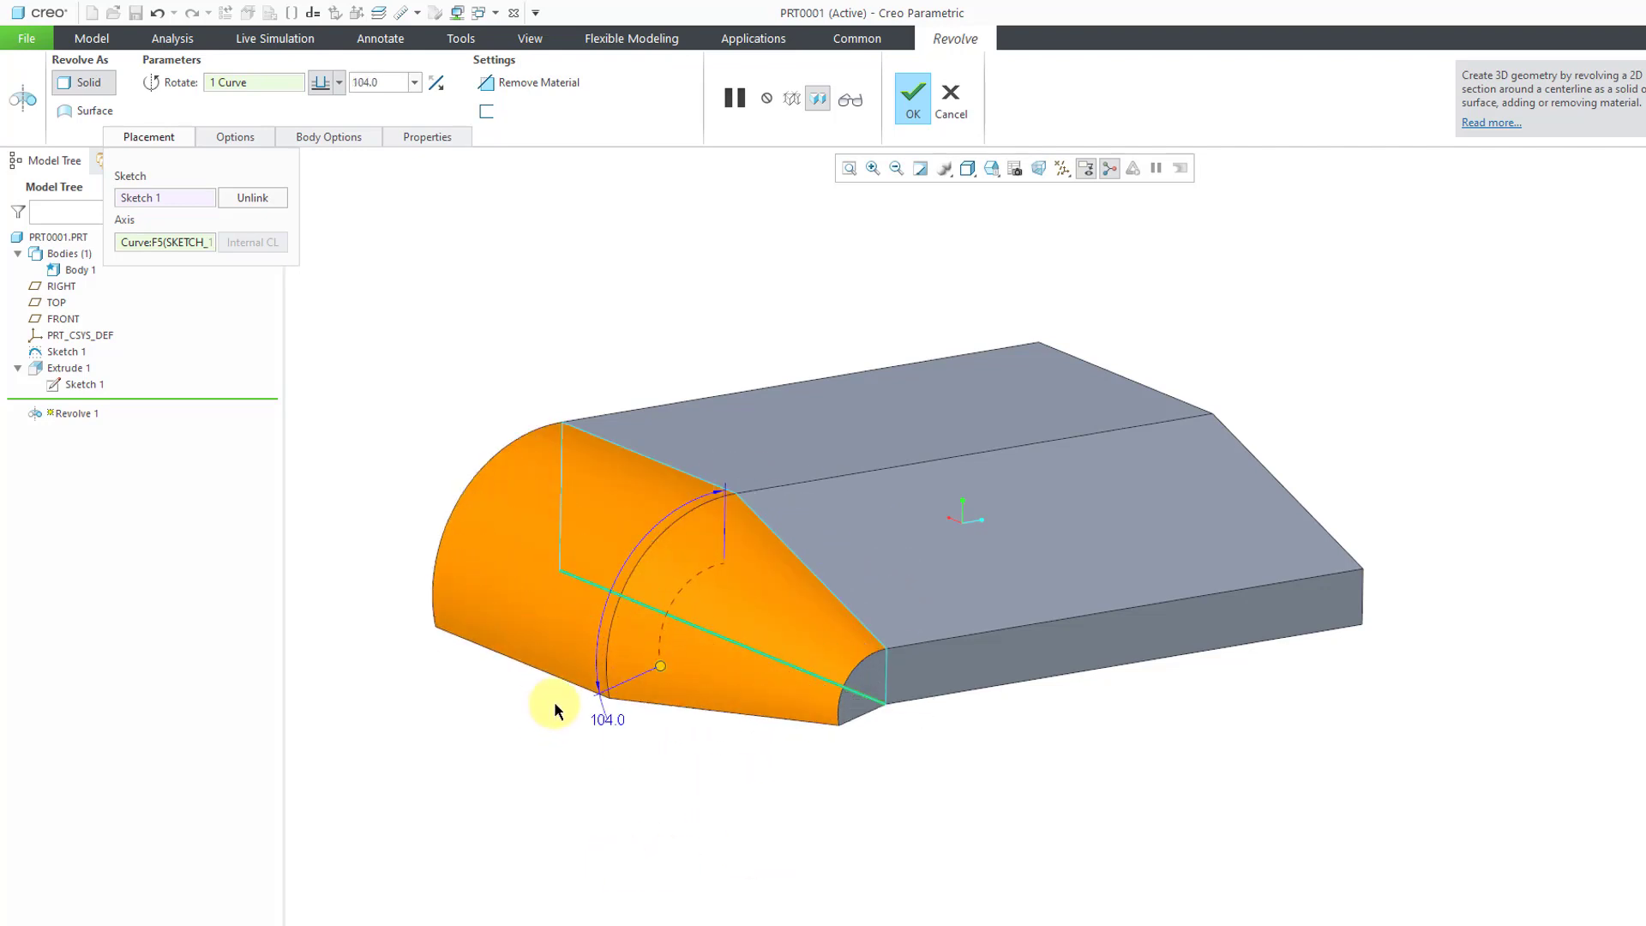
click(414, 82)
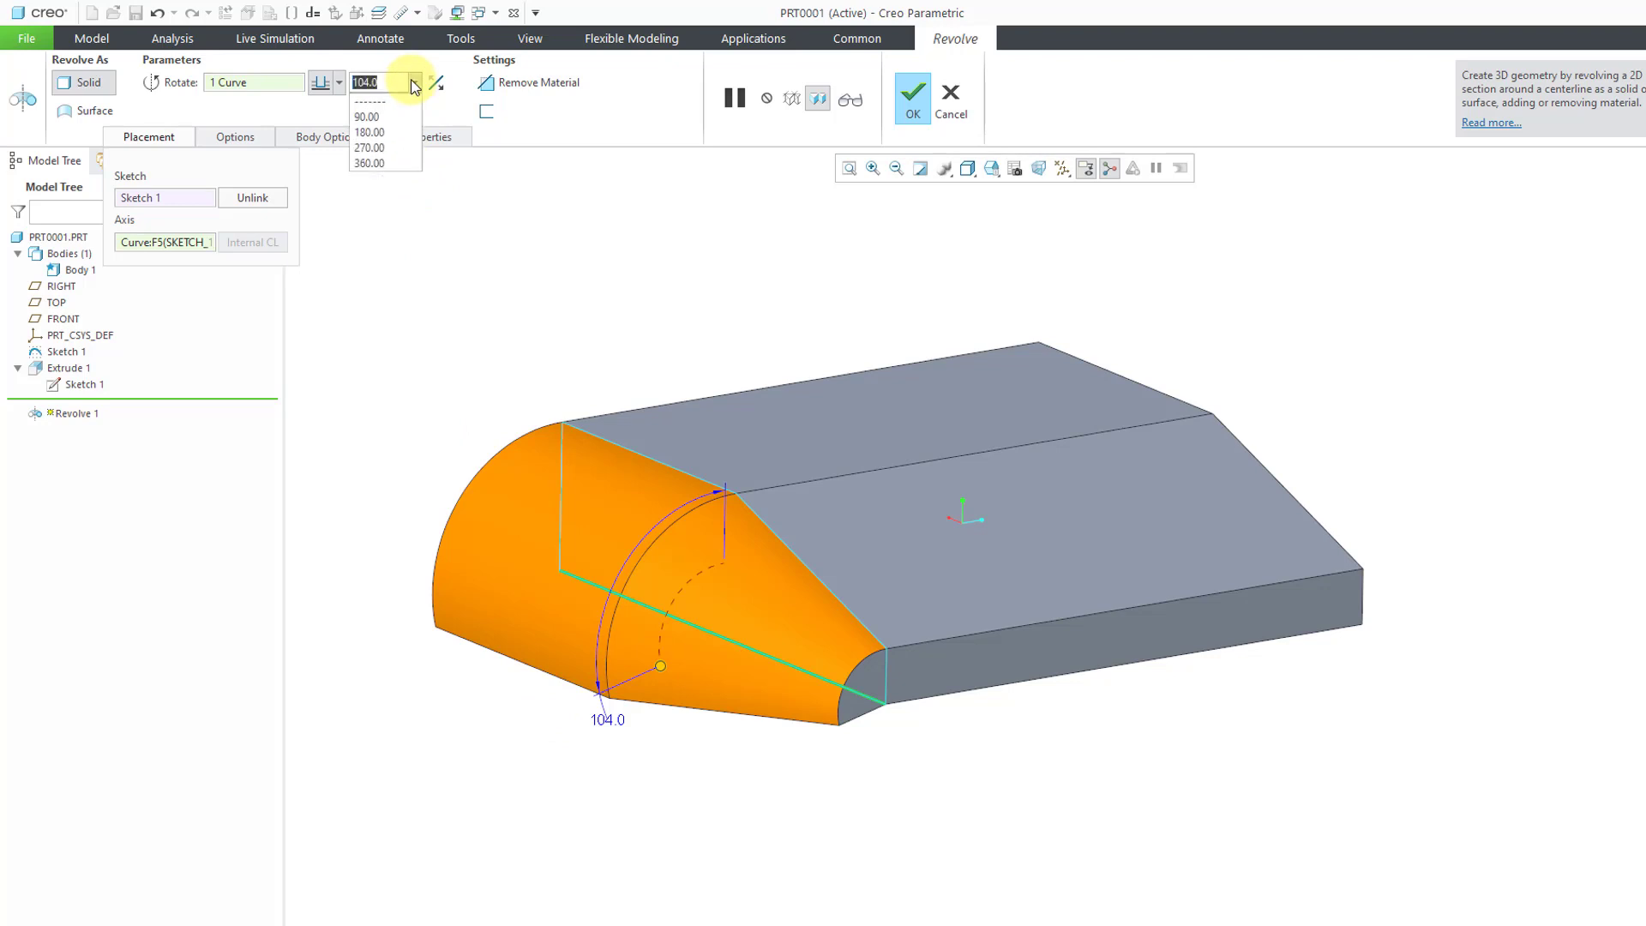
click(385, 163)
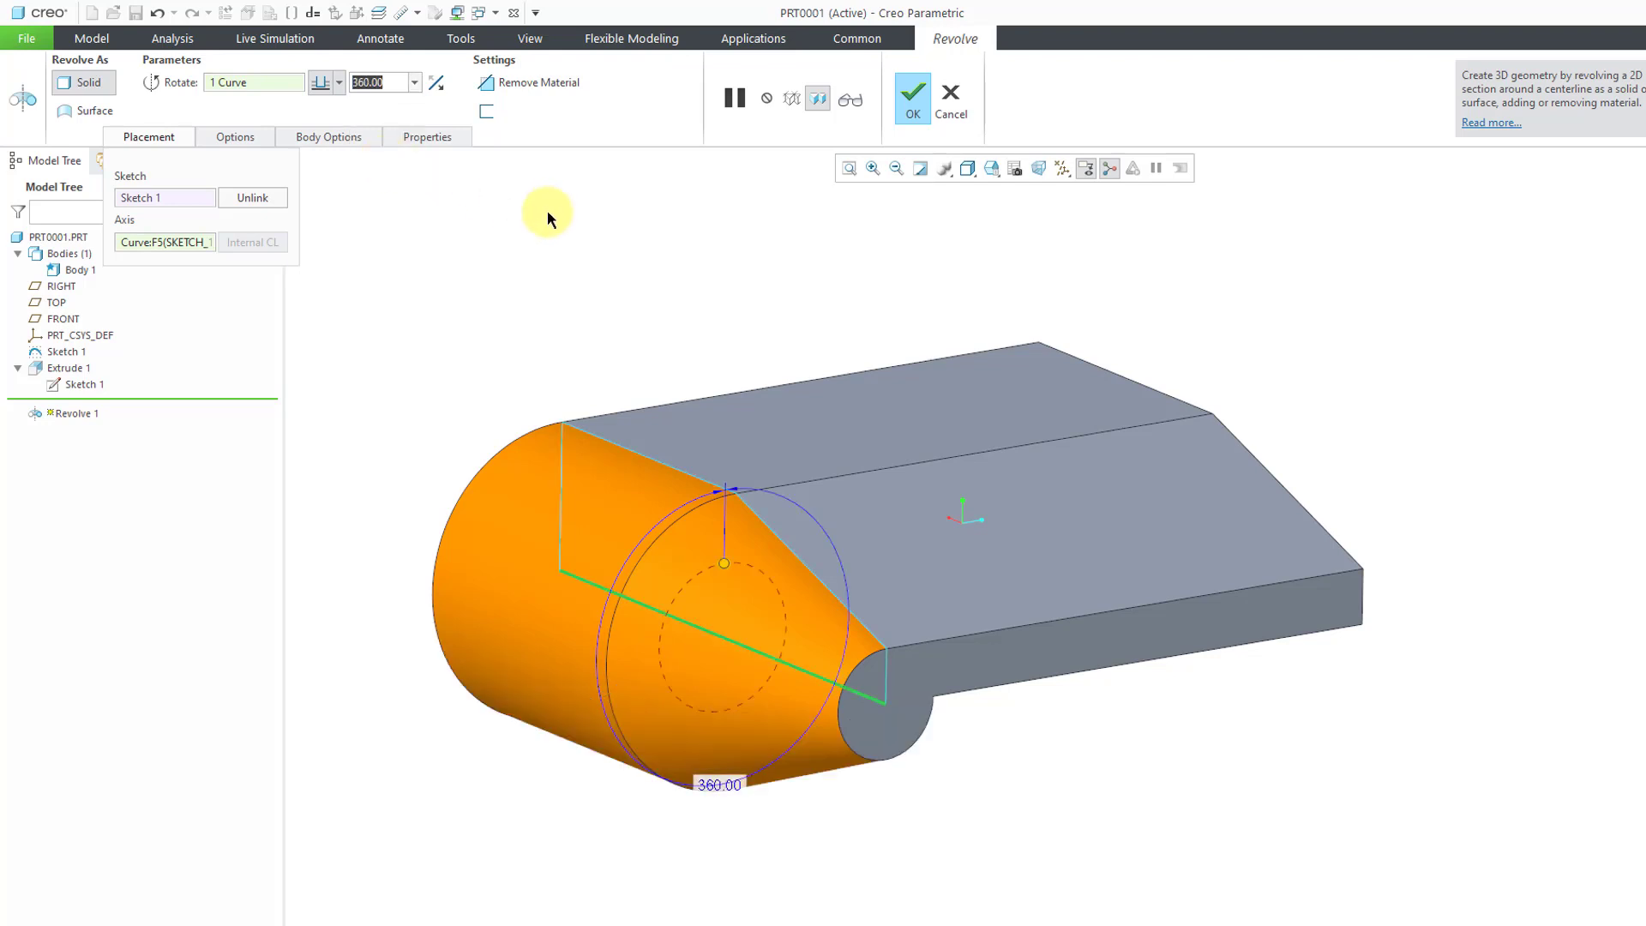
Complete the revolve as a cut ending at the block's underside face, with the angle direction flipped
click(538, 84)
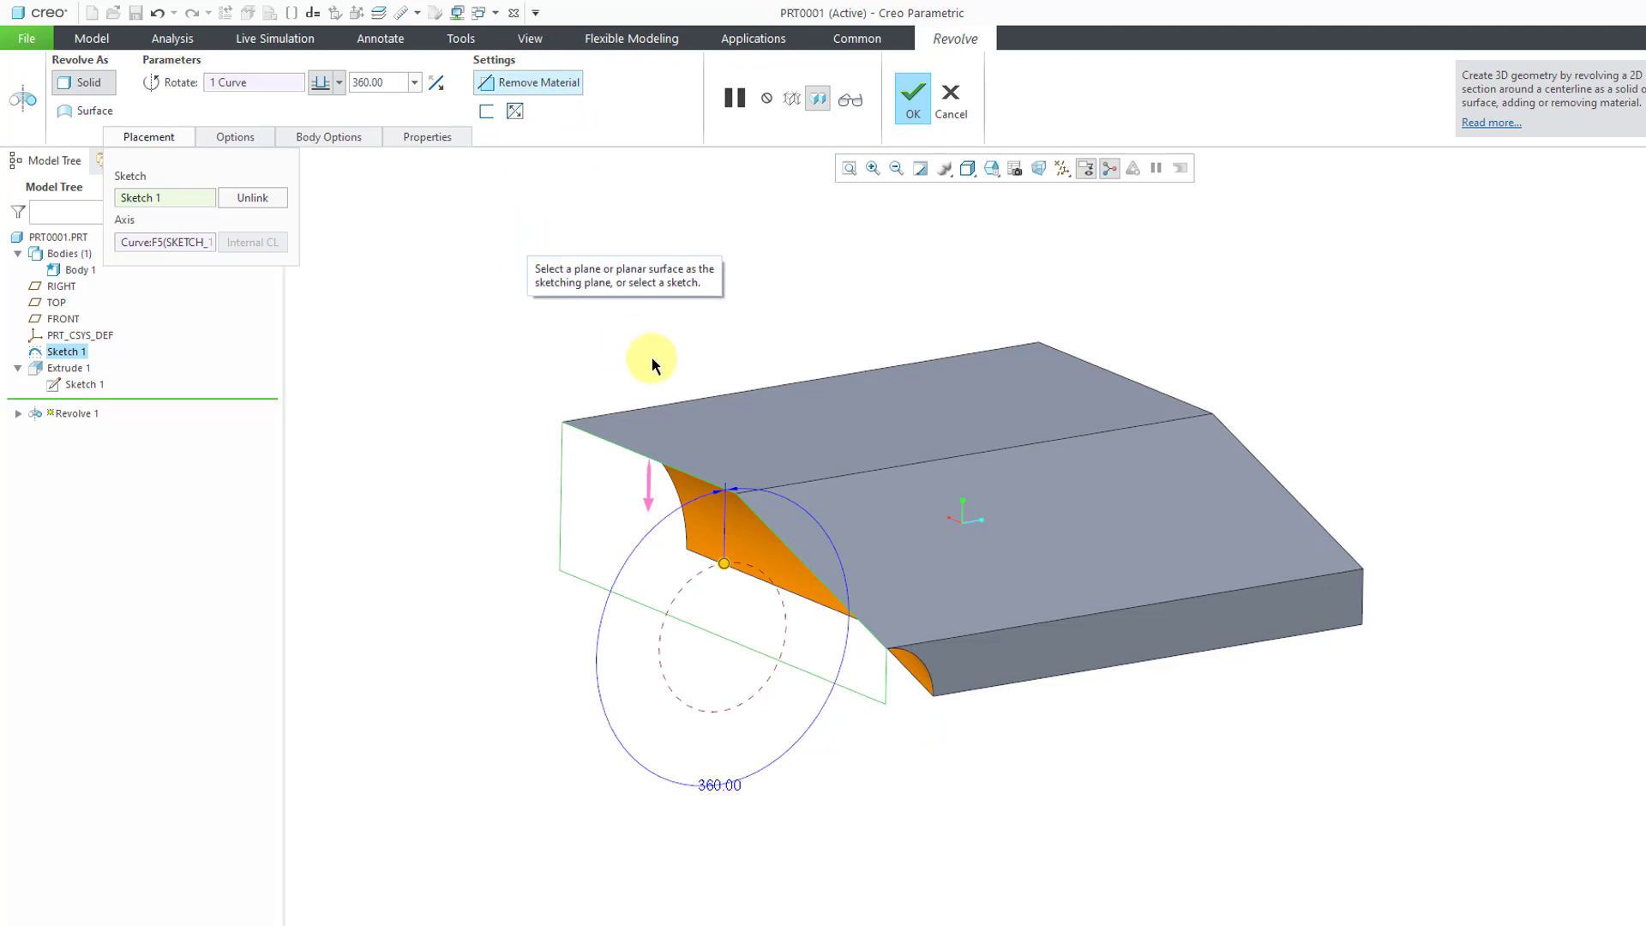
mouse_move(650, 357)
middle_down()
mouse_move(647, 309)
mouse_move(665, 319)
mouse_move(647, 326)
middle_up()
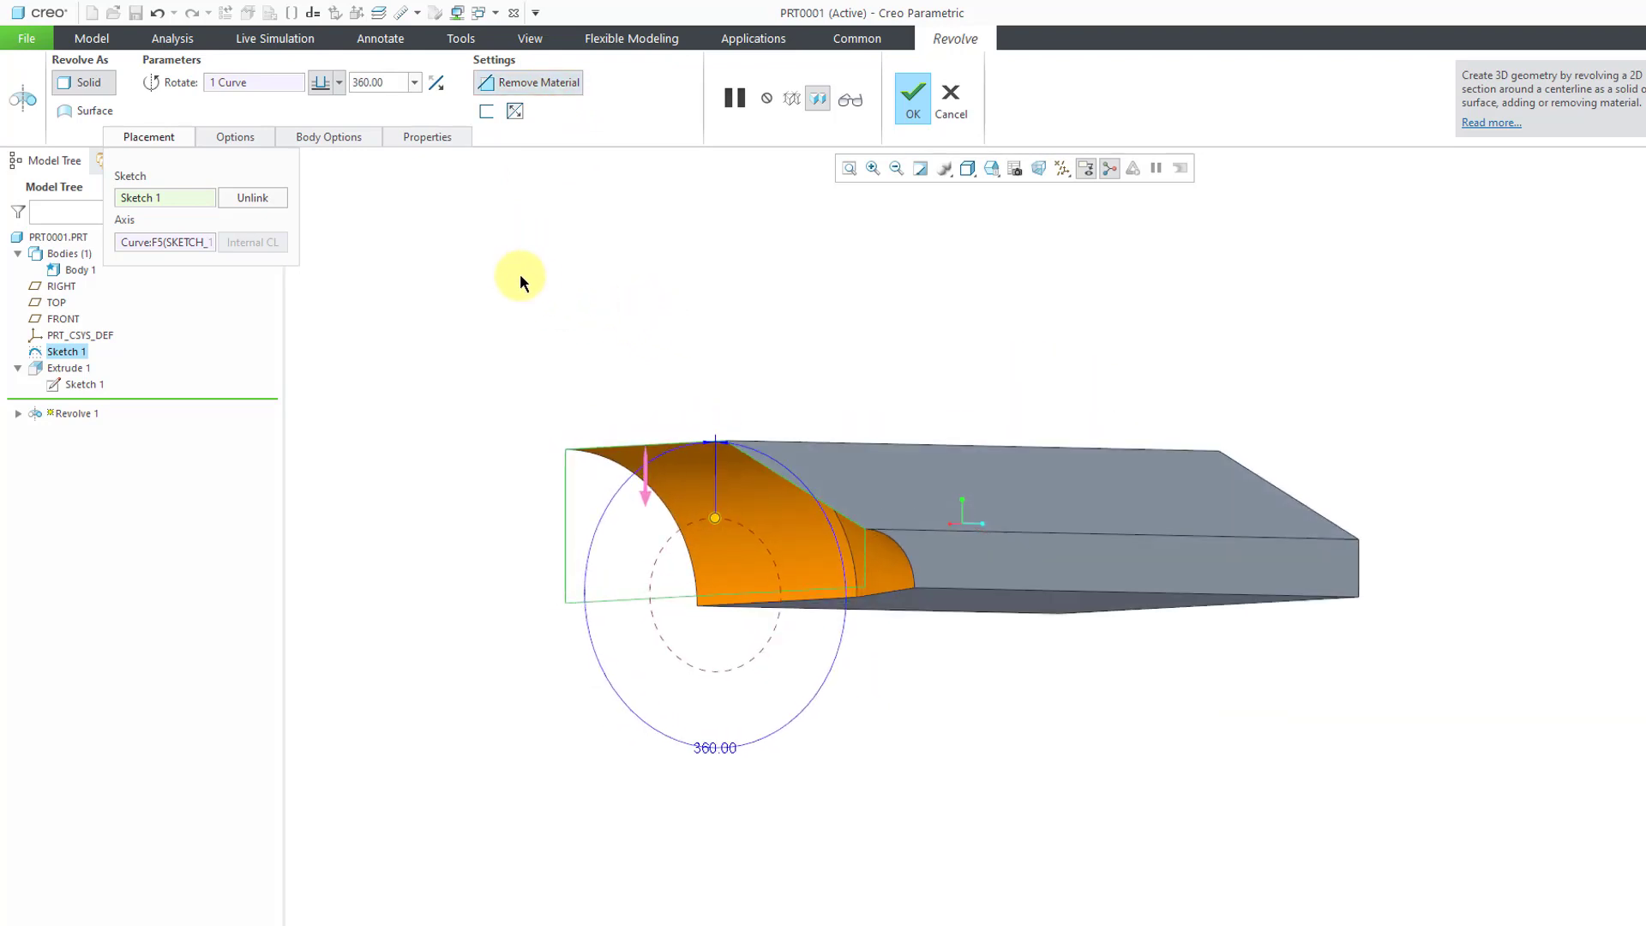
right_click(503, 254)
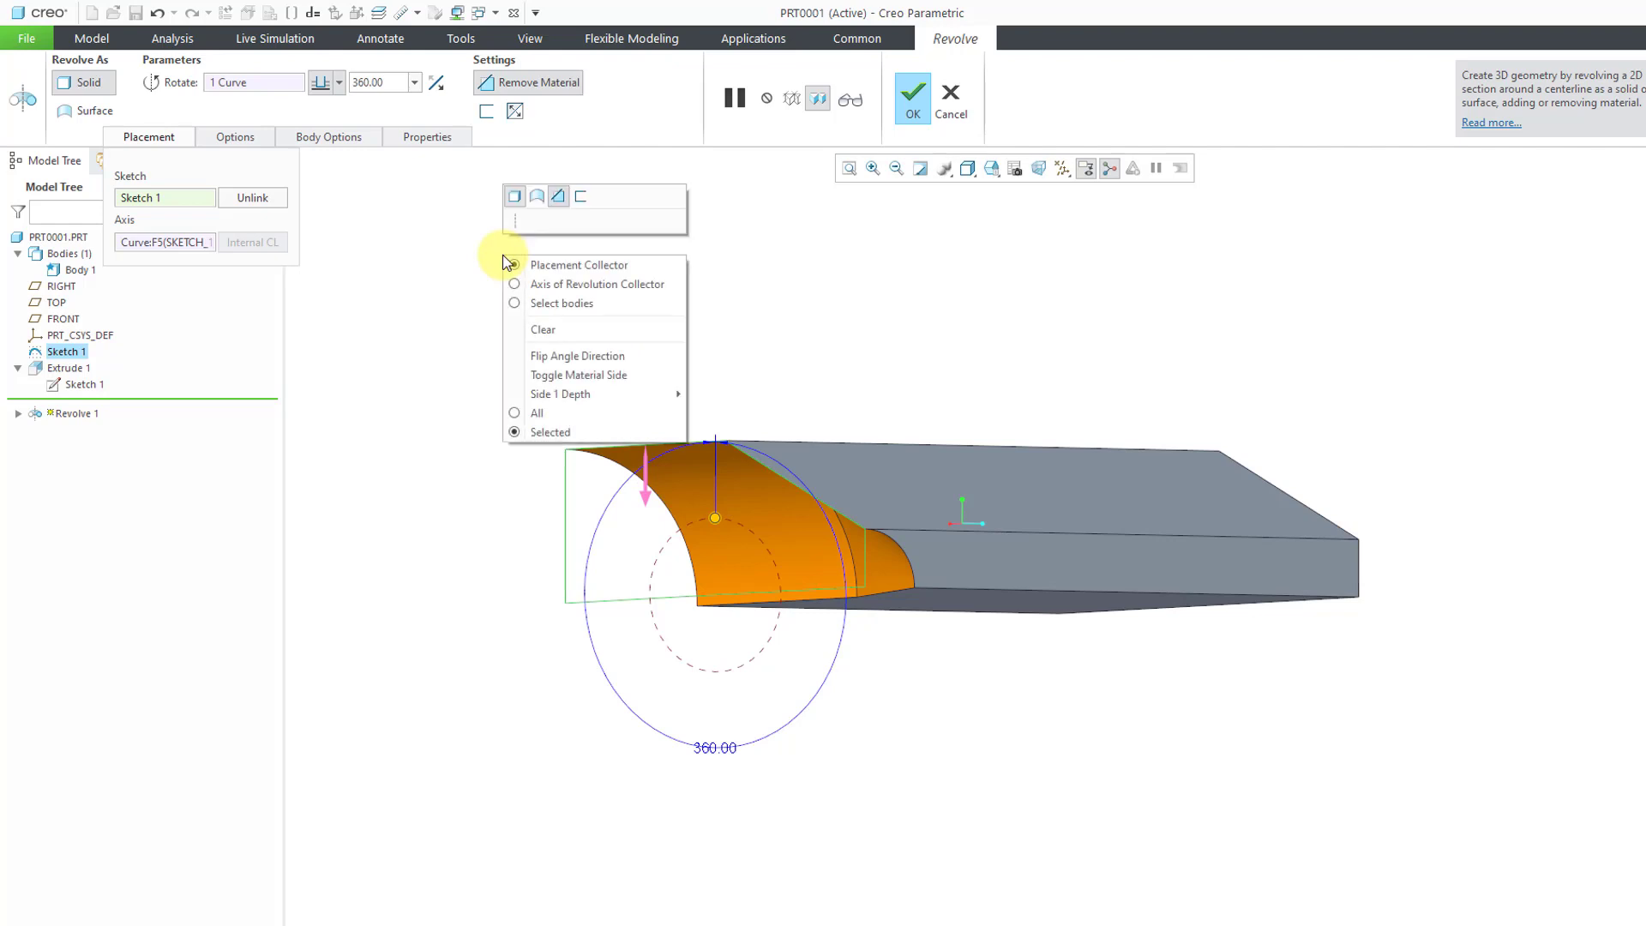
mouse_move(601, 402)
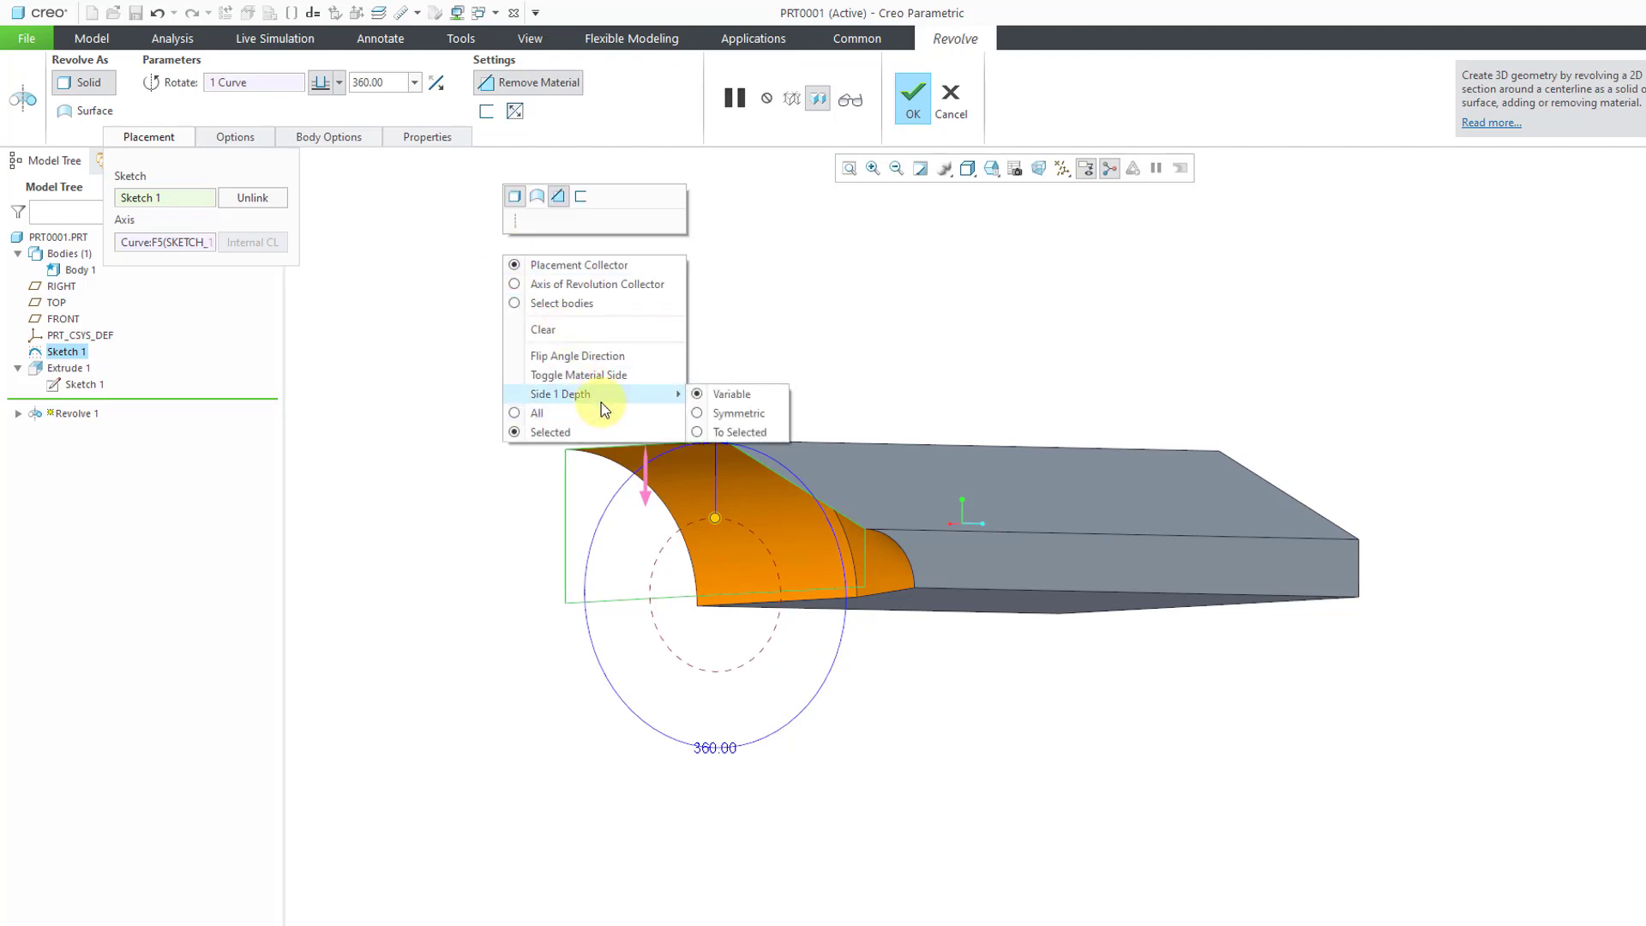
click(734, 433)
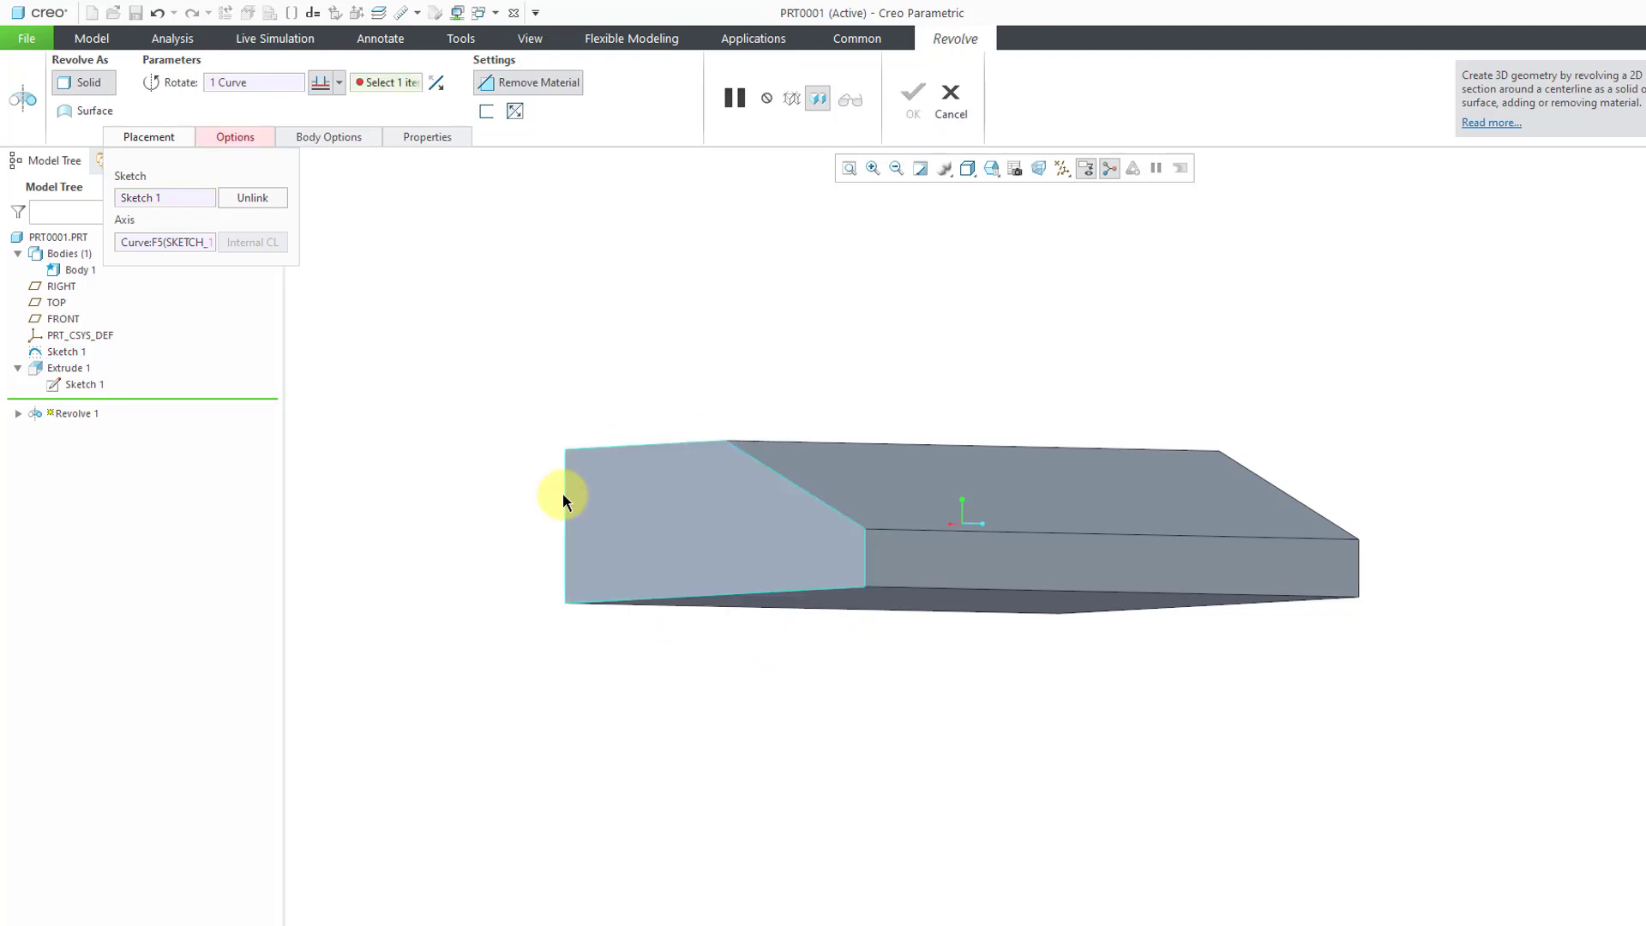
click(899, 599)
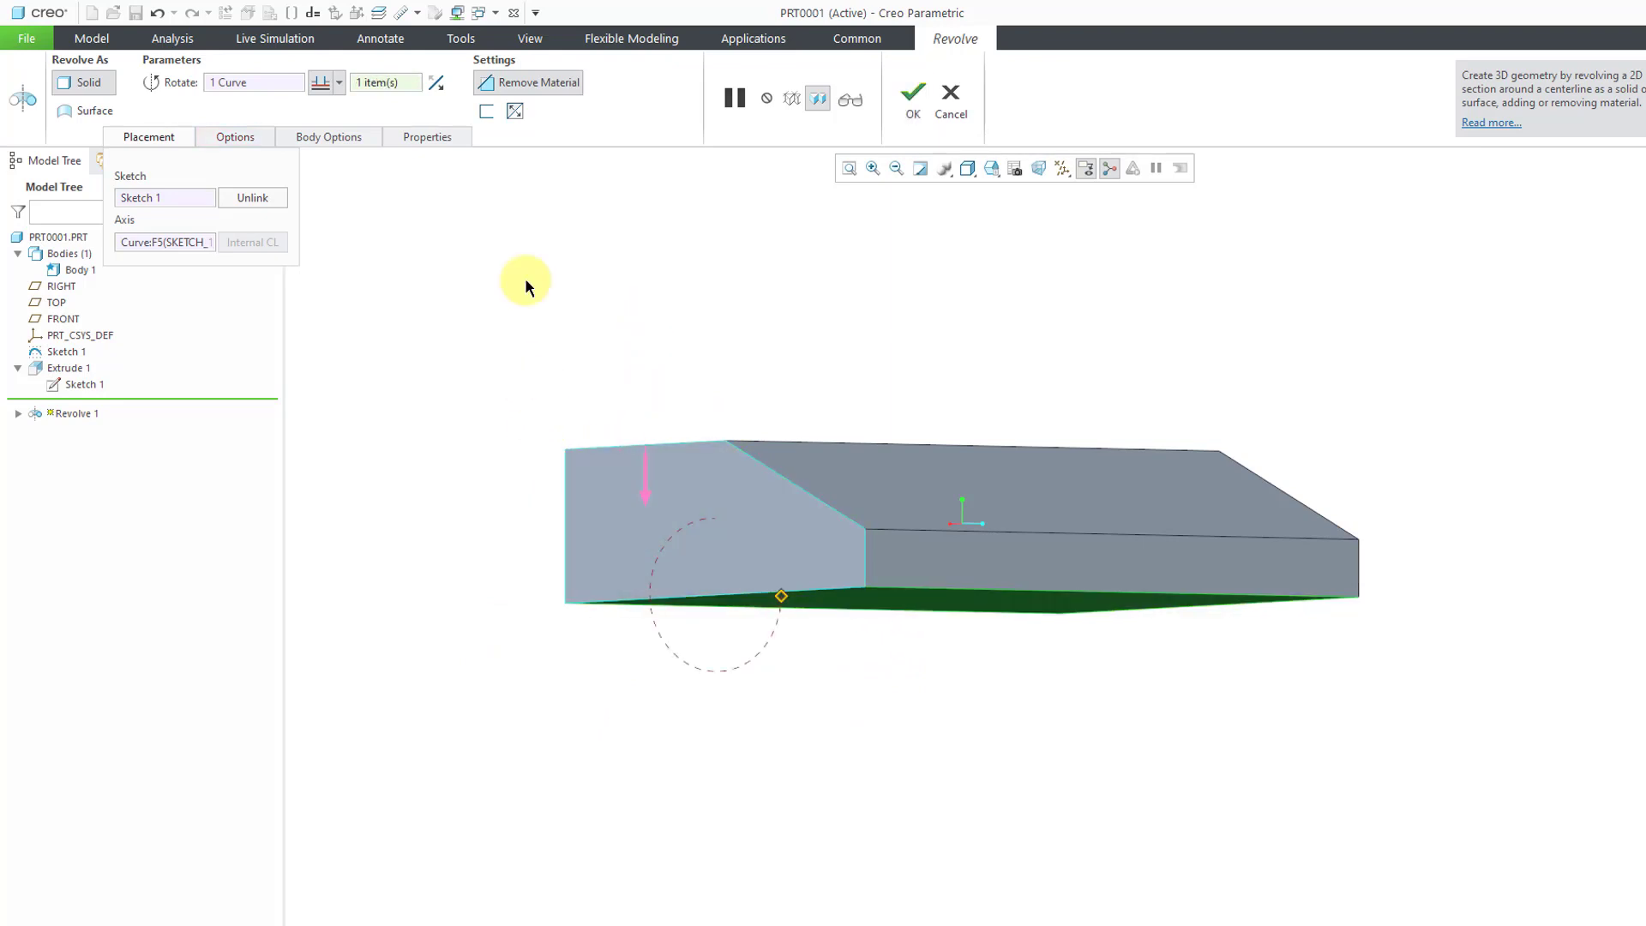
click(433, 82)
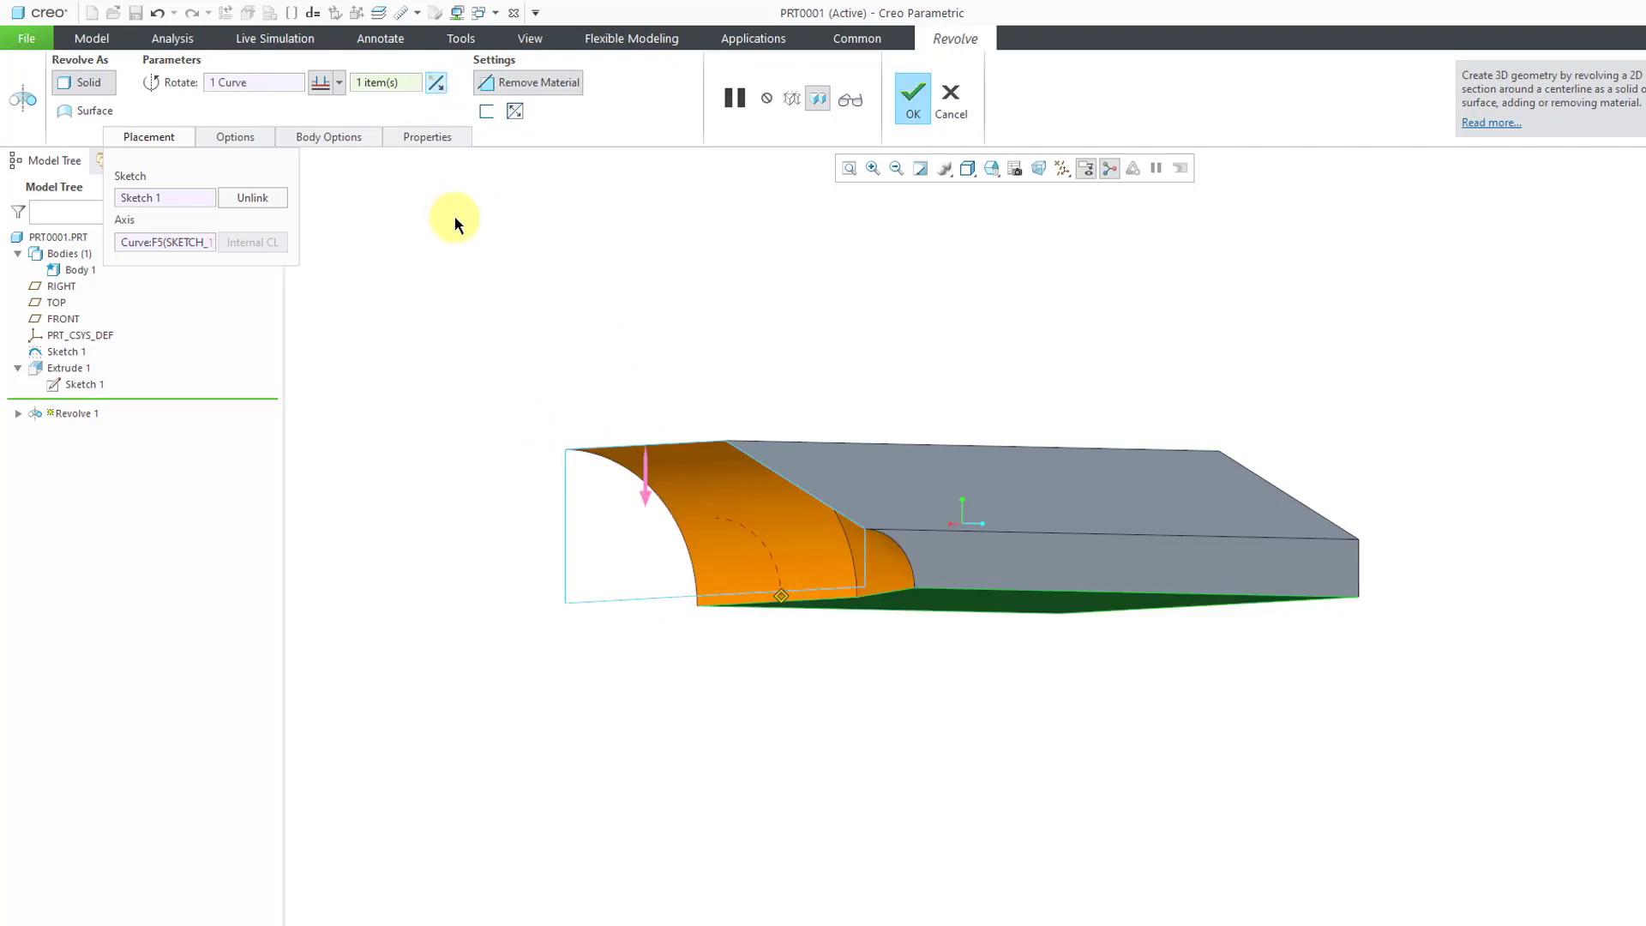
mouse_move(720, 305)
middle_down()
mouse_move(799, 325)
mouse_move(753, 305)
mouse_move(741, 321)
middle_up()
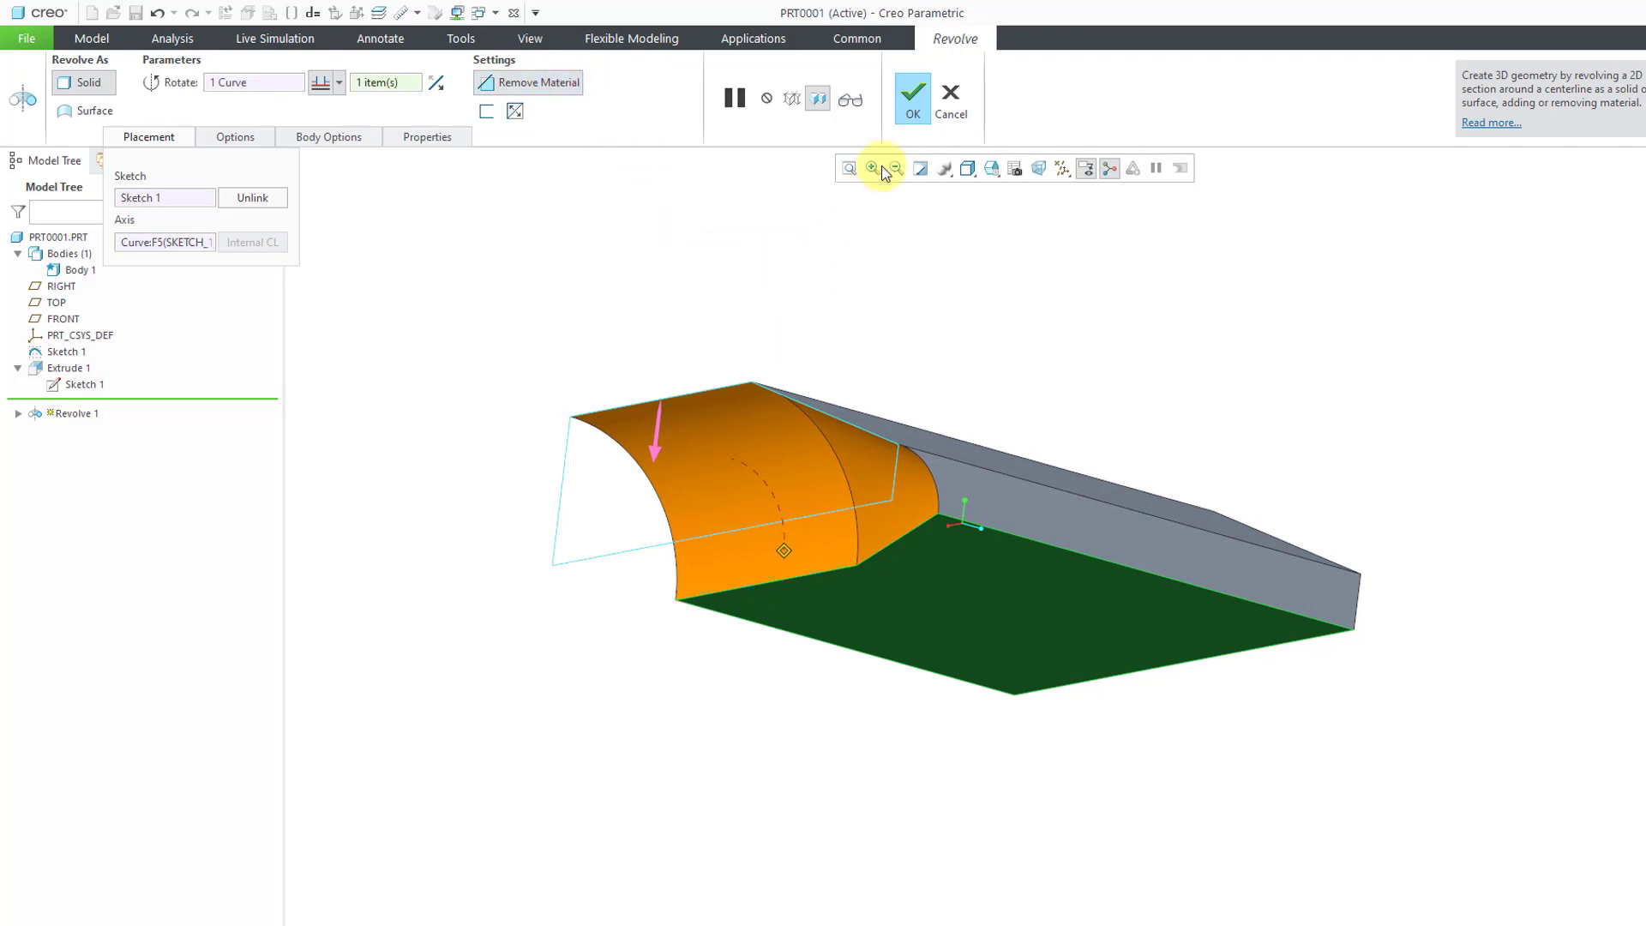
click(919, 110)
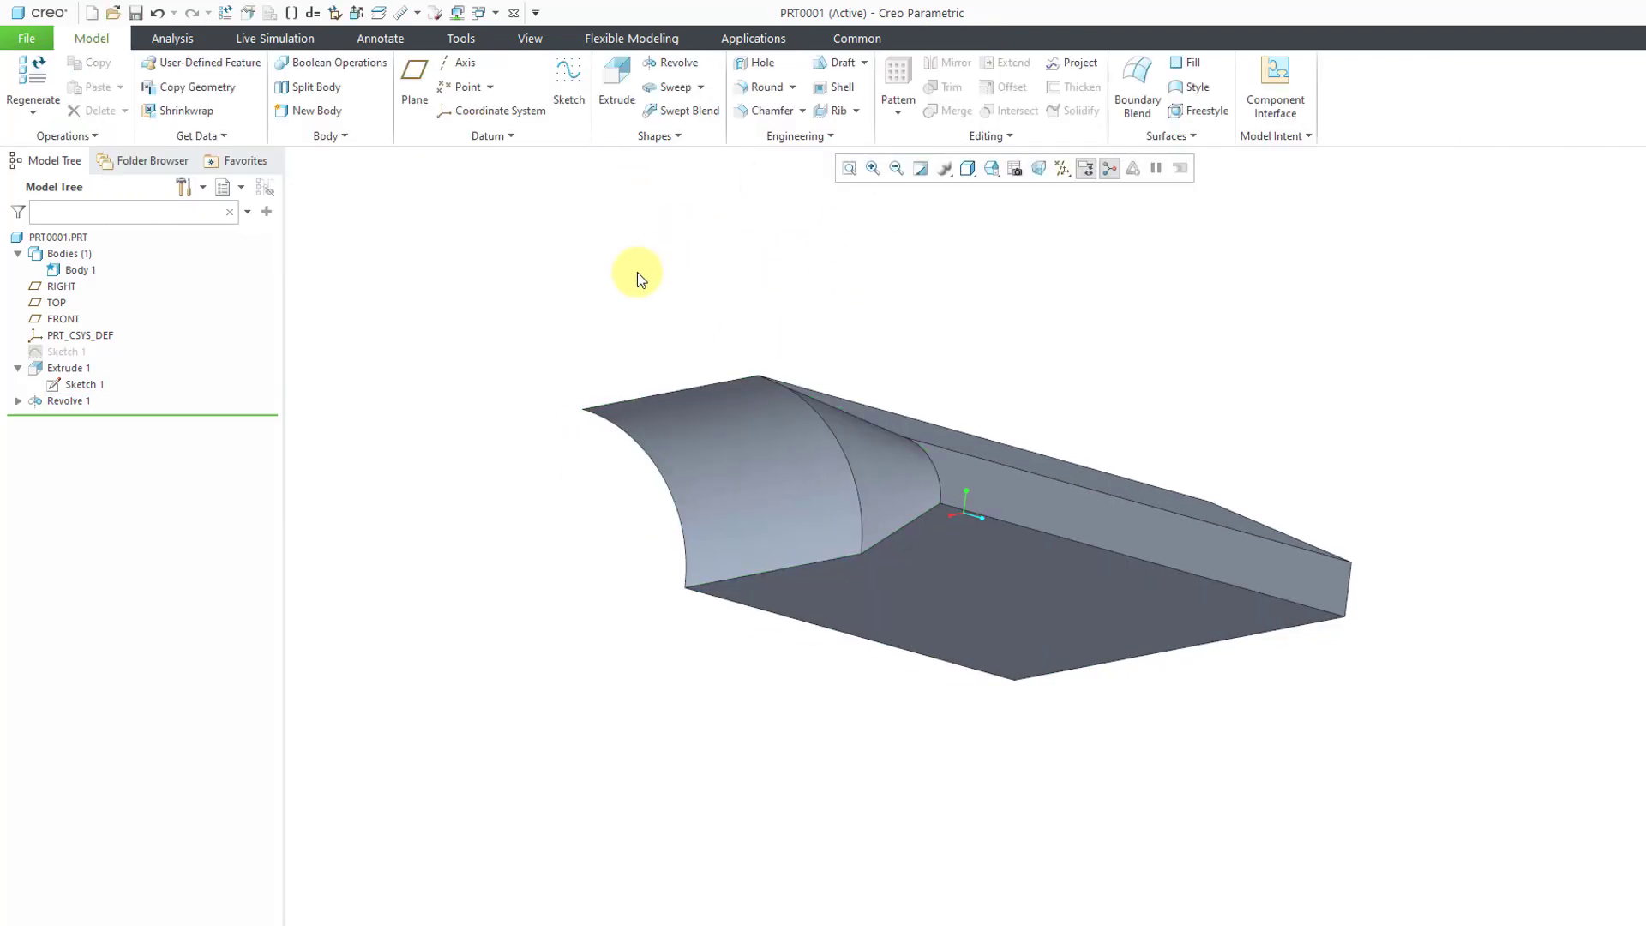
middle_drag(638, 272, 691, 257)
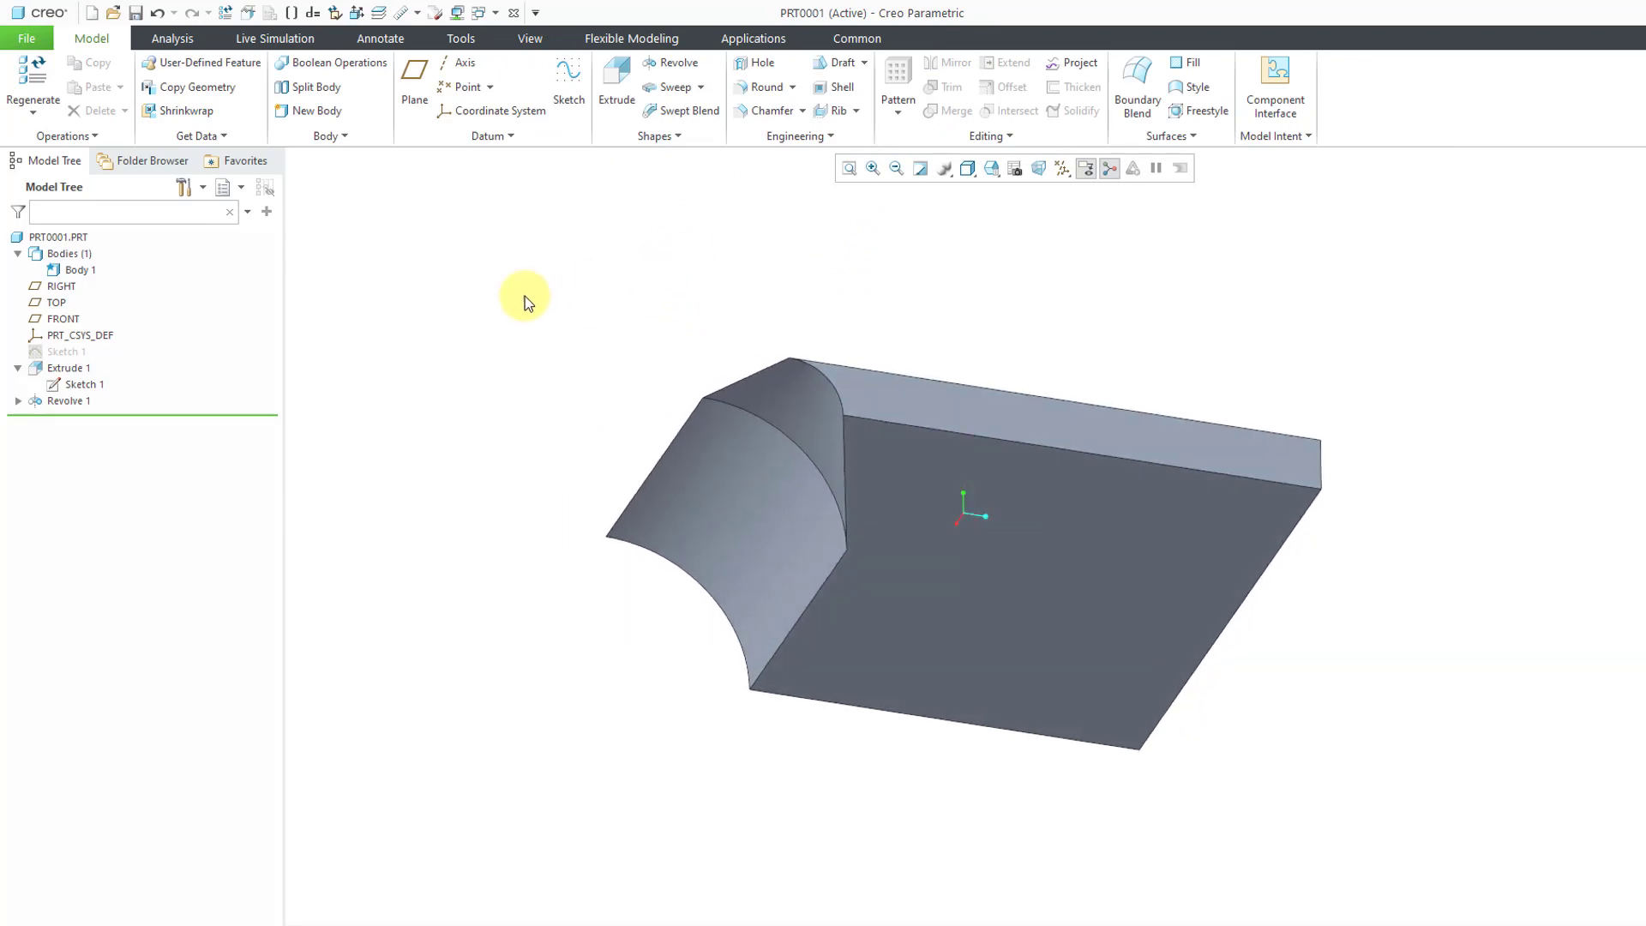
Delete the Revolve 1 feature from the part
click(69, 403)
right_click(69, 403)
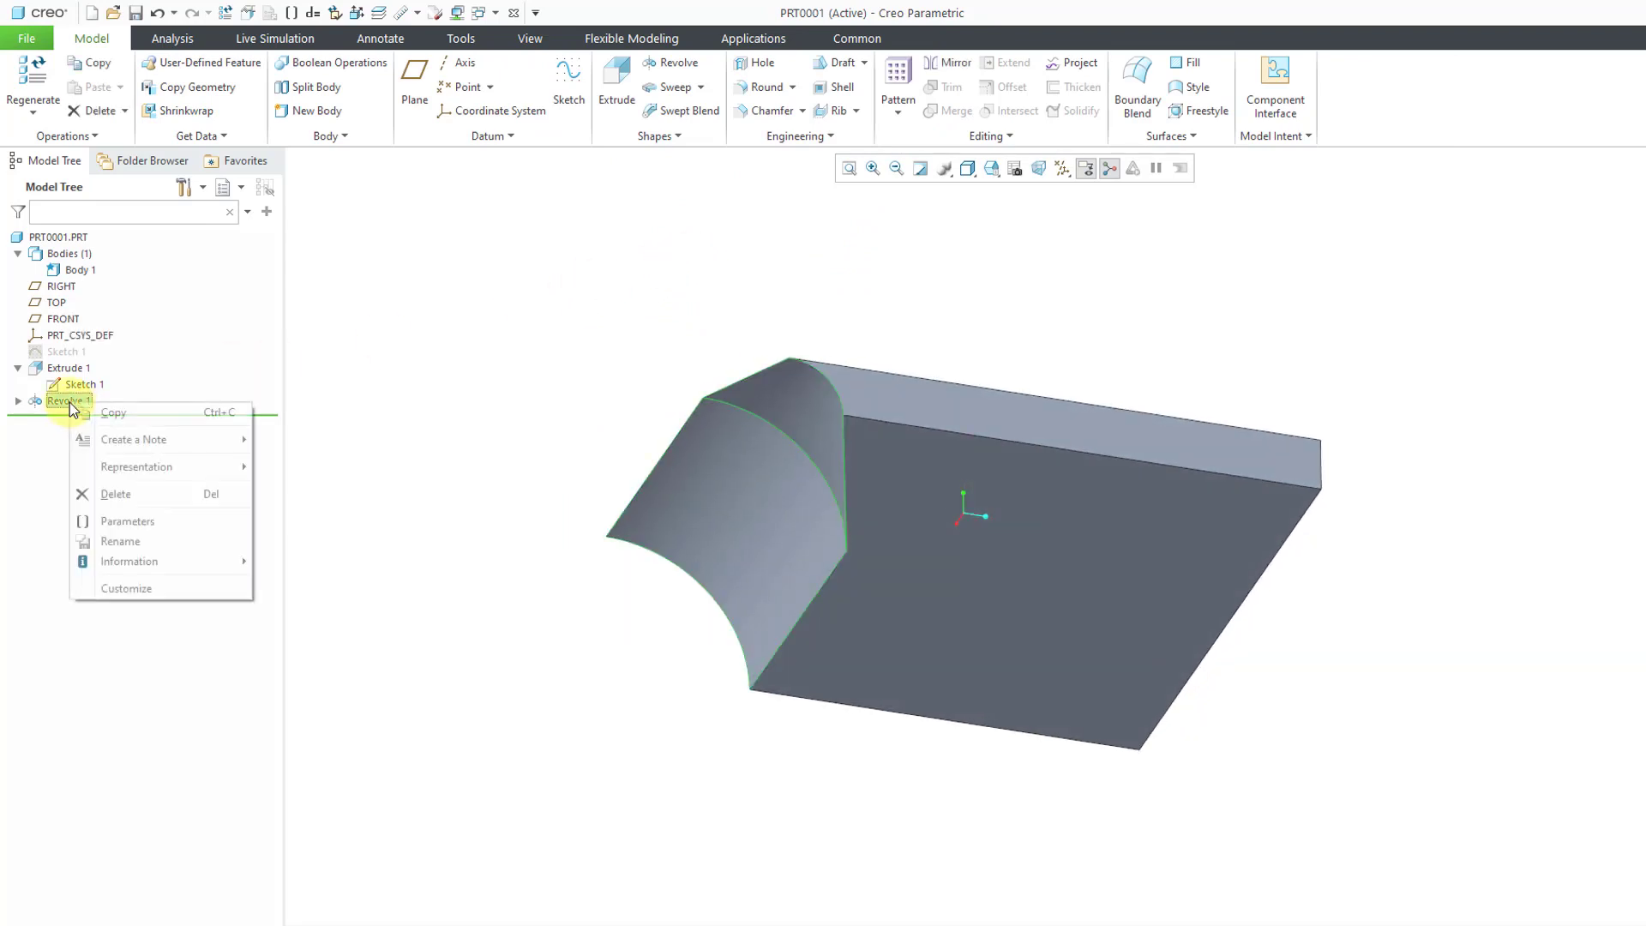
click(117, 491)
click(857, 525)
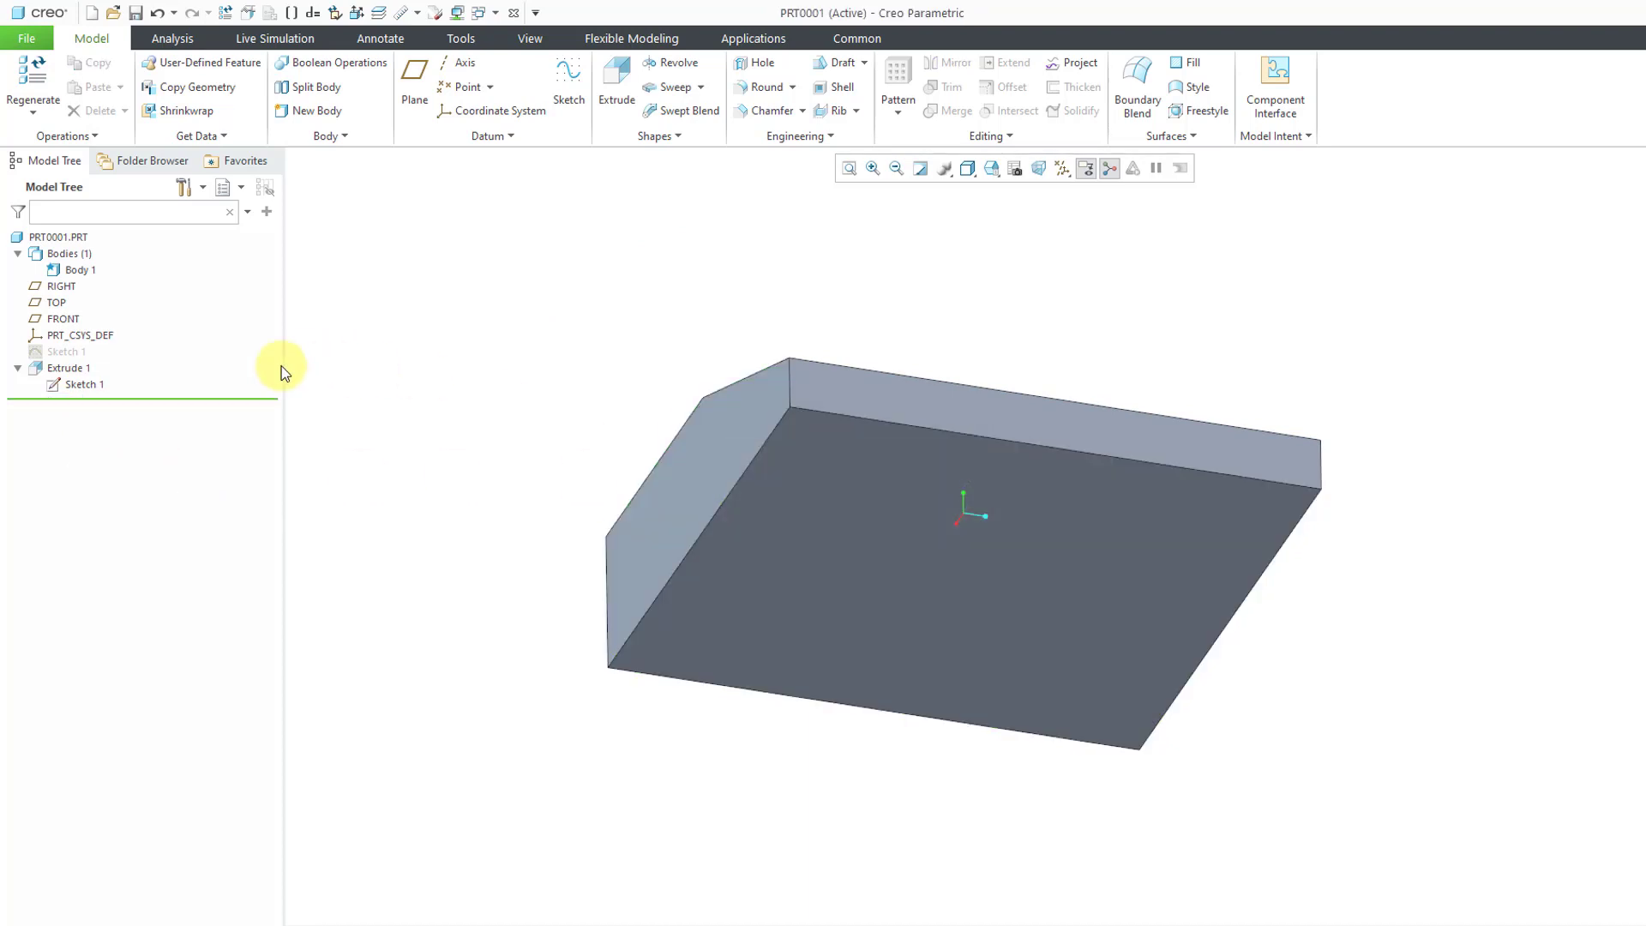
Delete the Extrude 1 feature together with its linked sketch
click(83, 372)
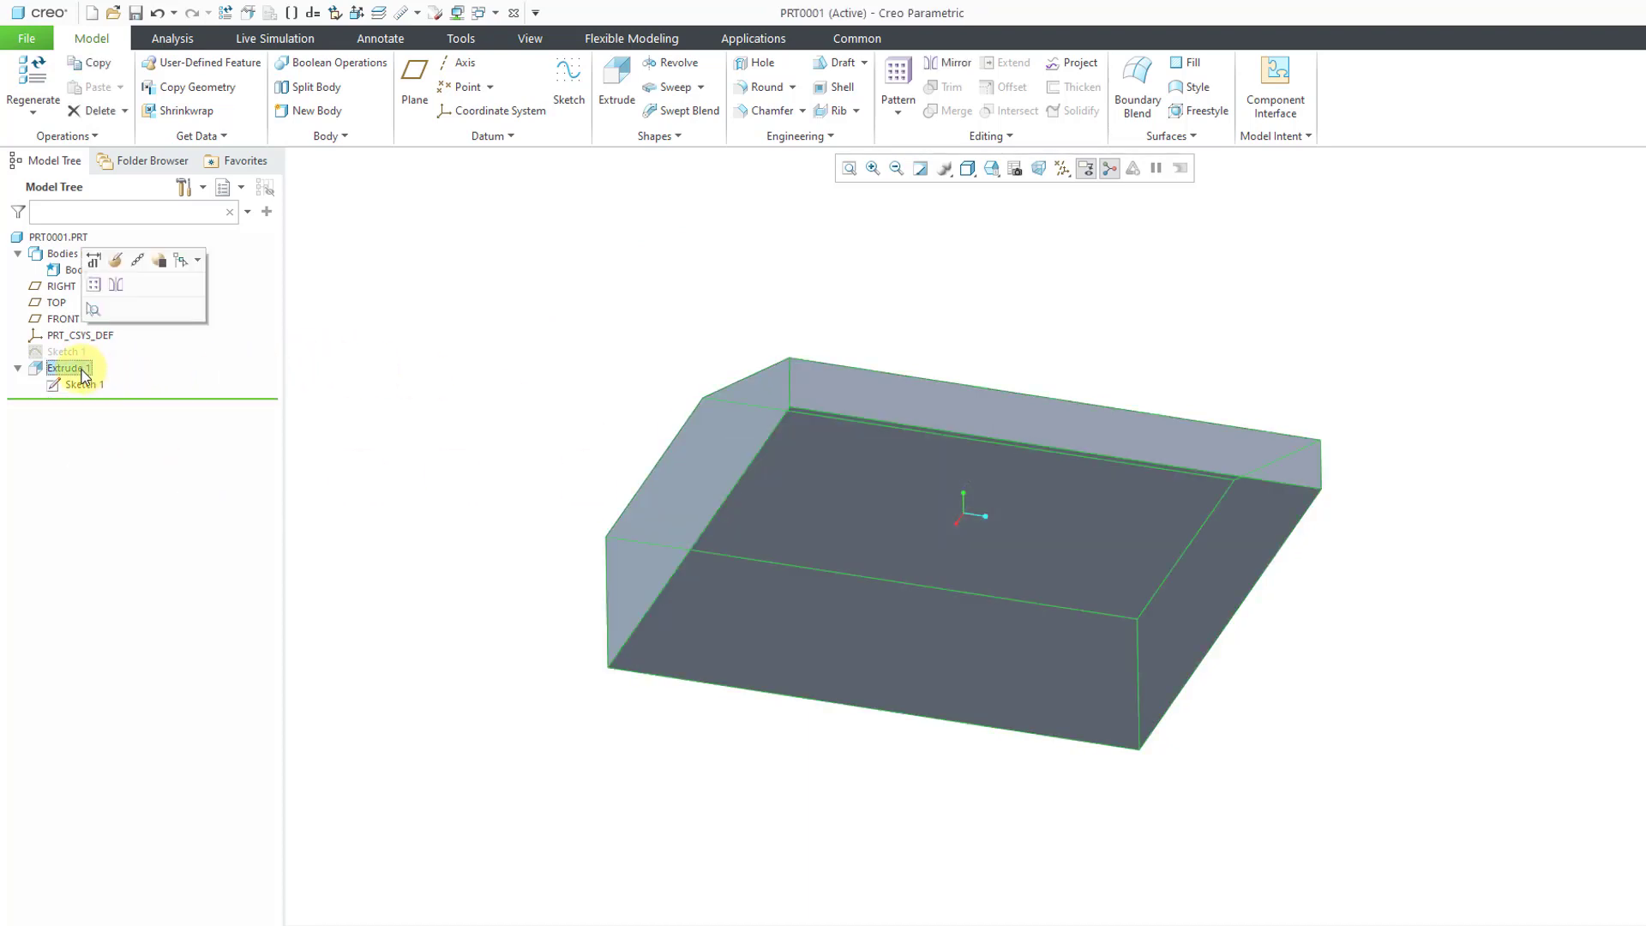
right_click(84, 374)
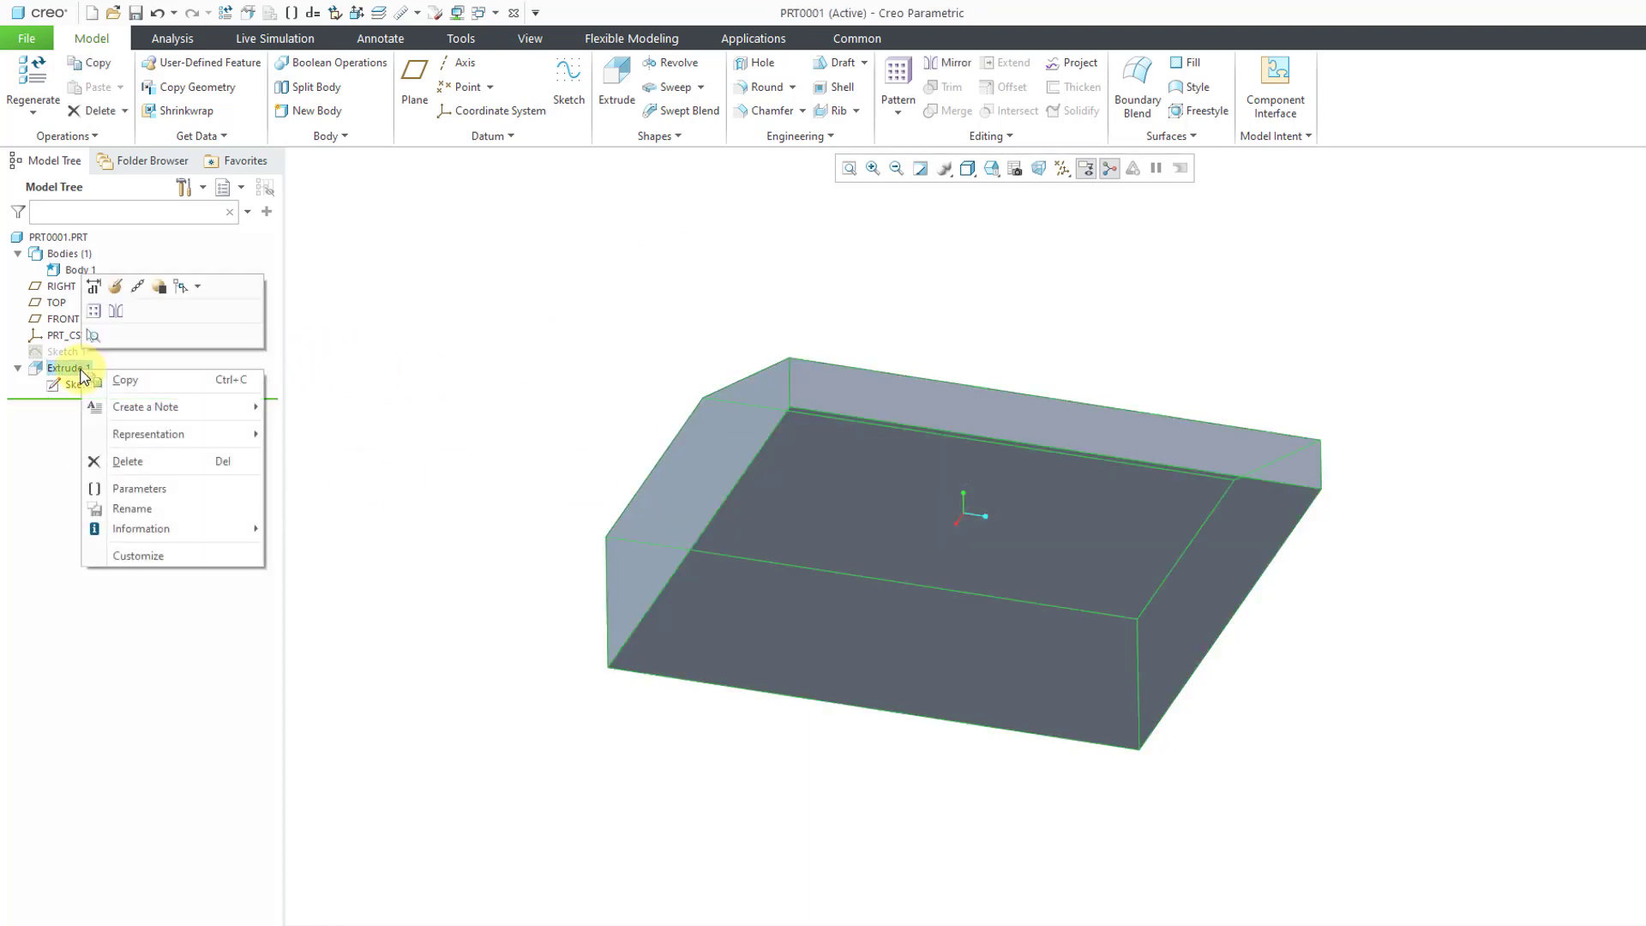
click(146, 467)
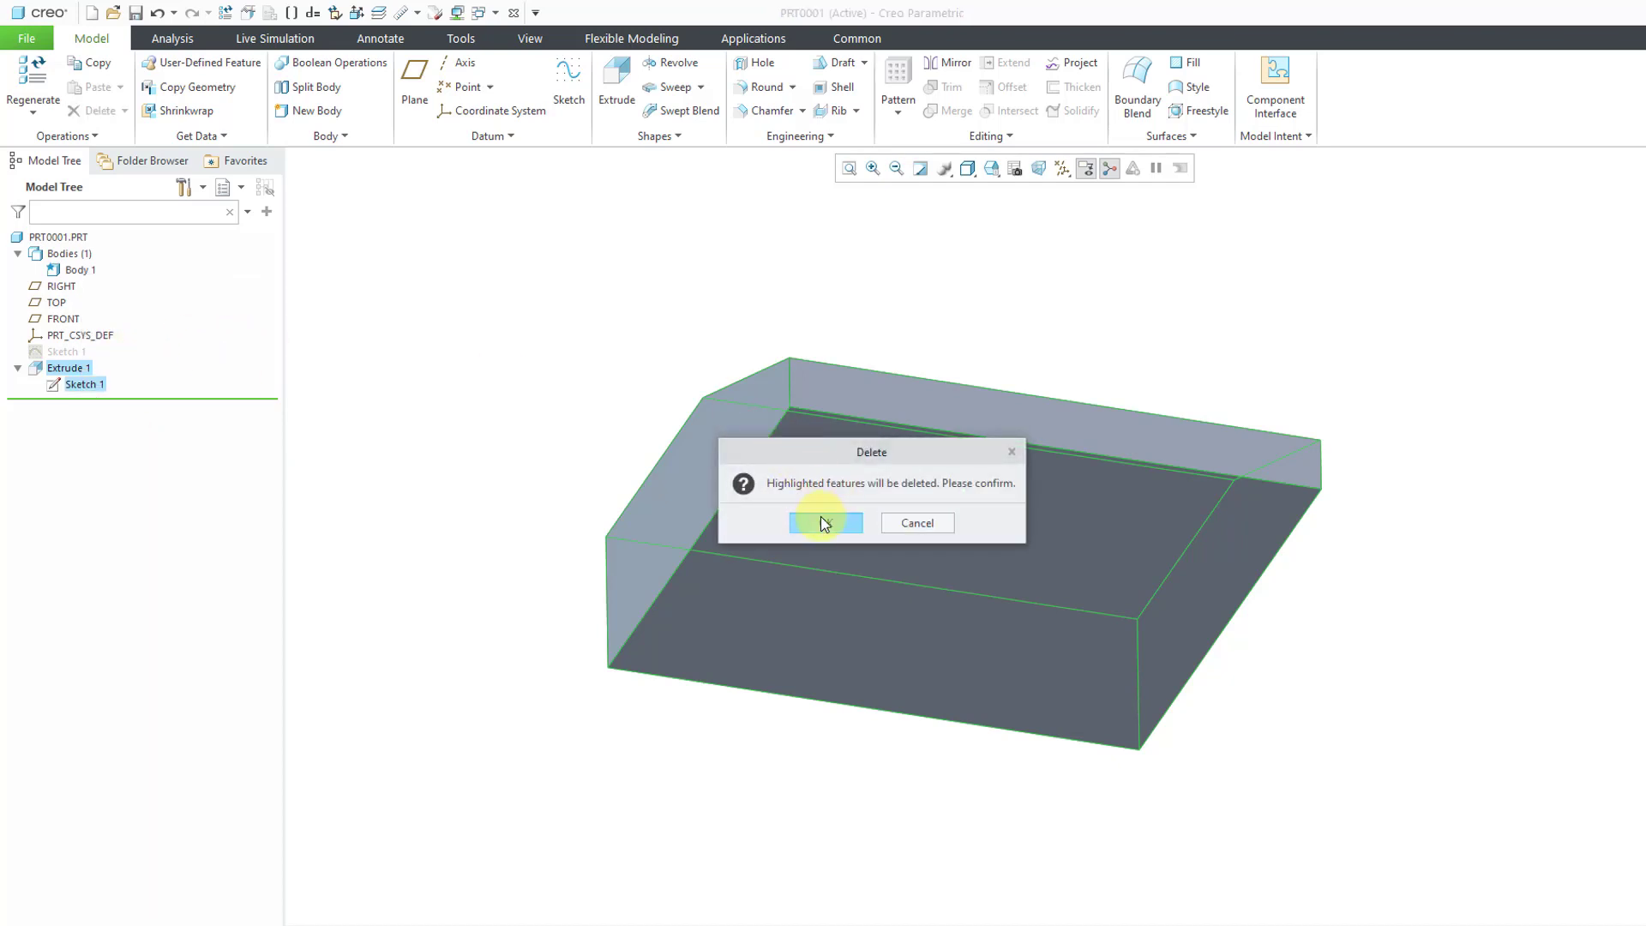
click(824, 523)
Show the remaining Sketch 1 and turn it to face the view
click(69, 352)
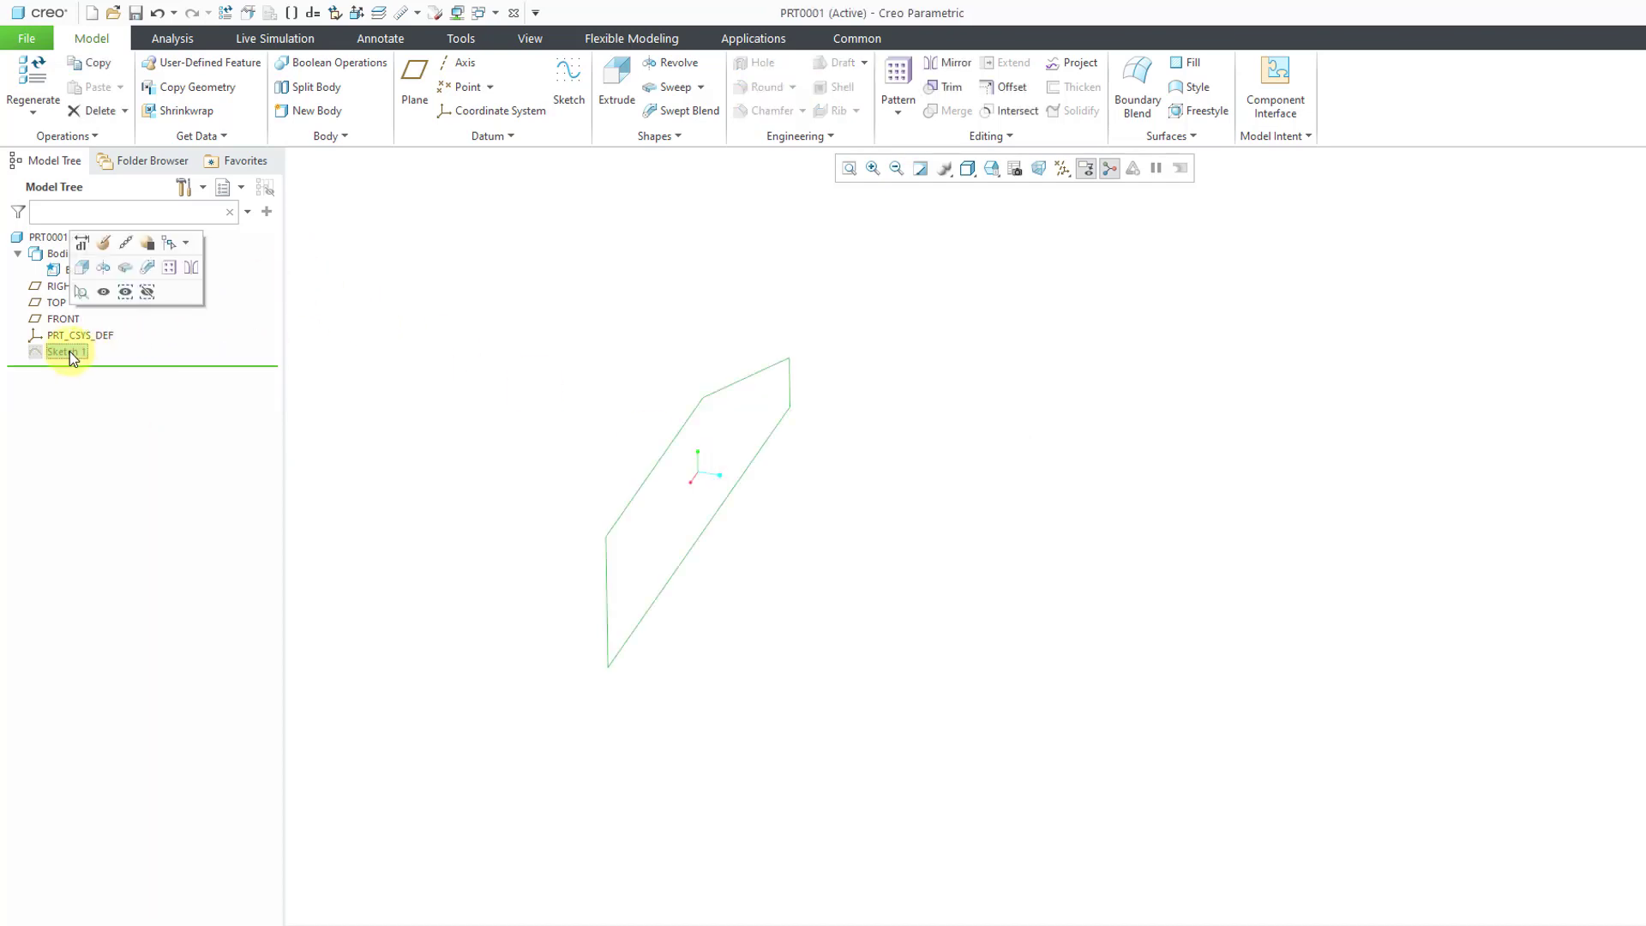
click(103, 293)
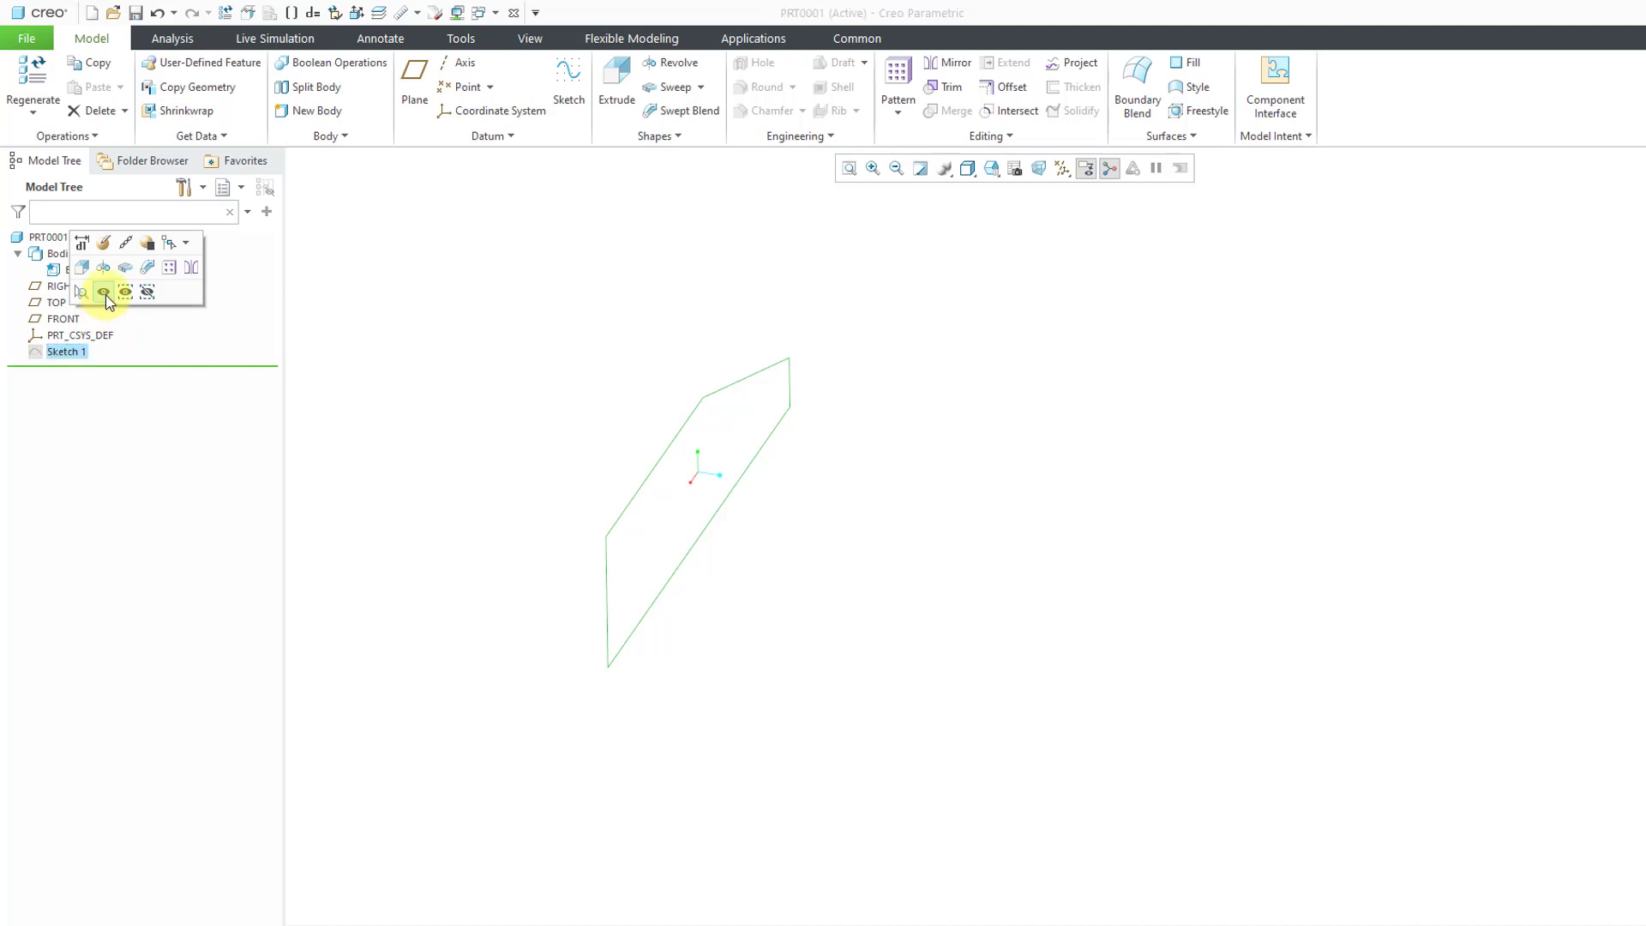
click(504, 390)
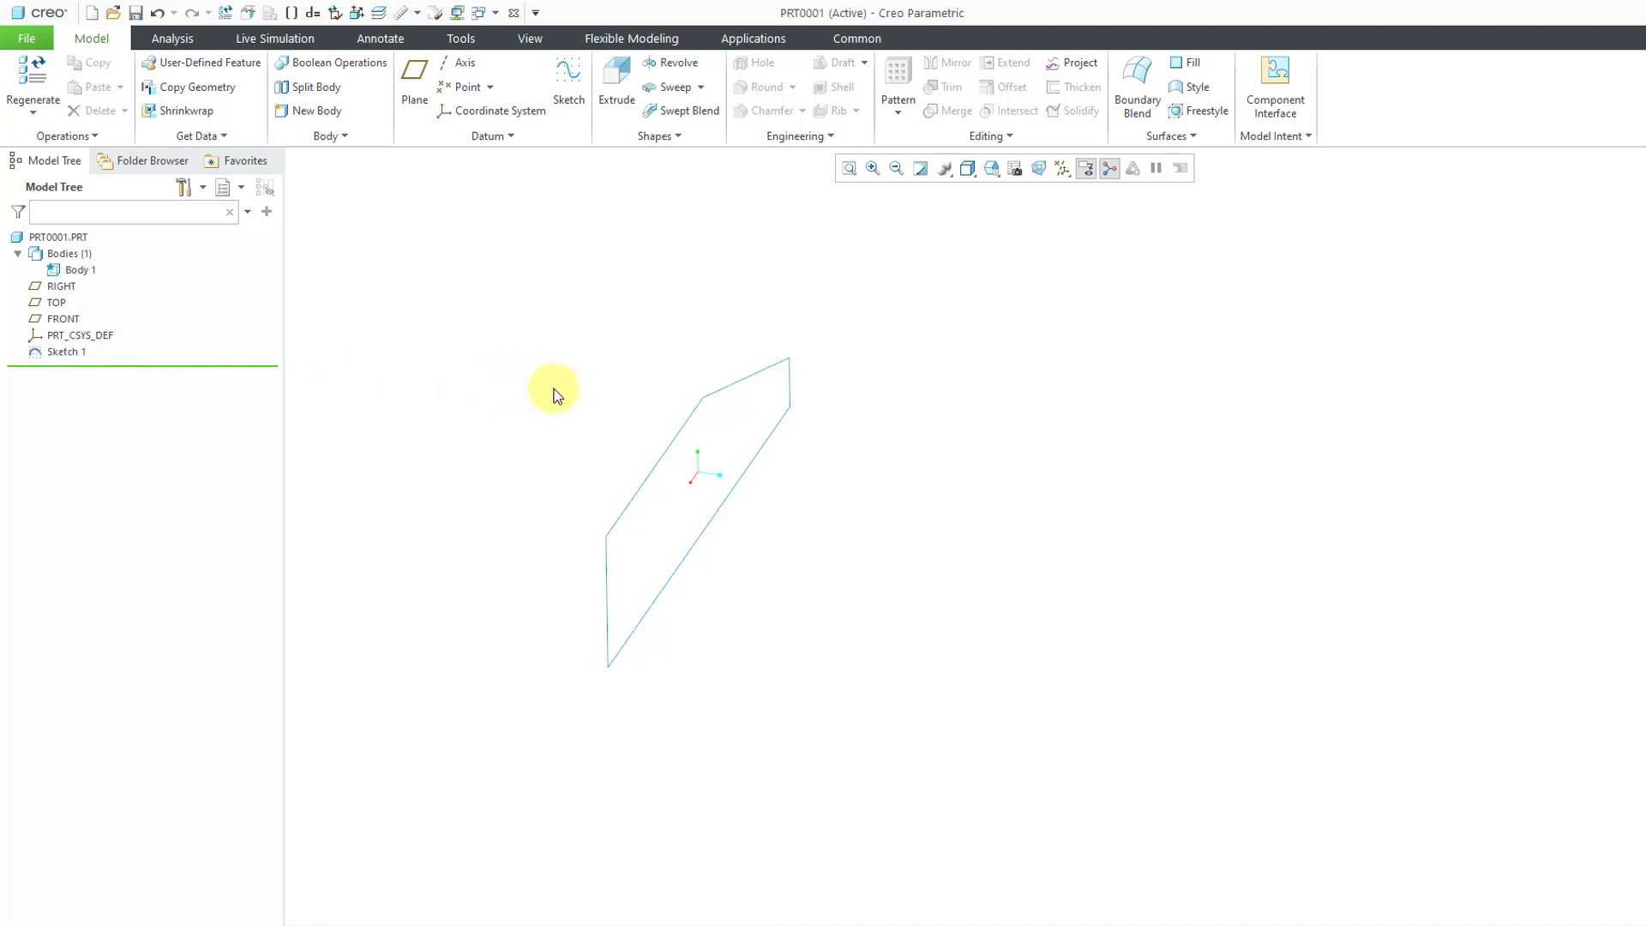
mouse_move(588, 390)
middle_down()
mouse_move(800, 396)
mouse_move(823, 466)
mouse_move(728, 301)
middle_up()
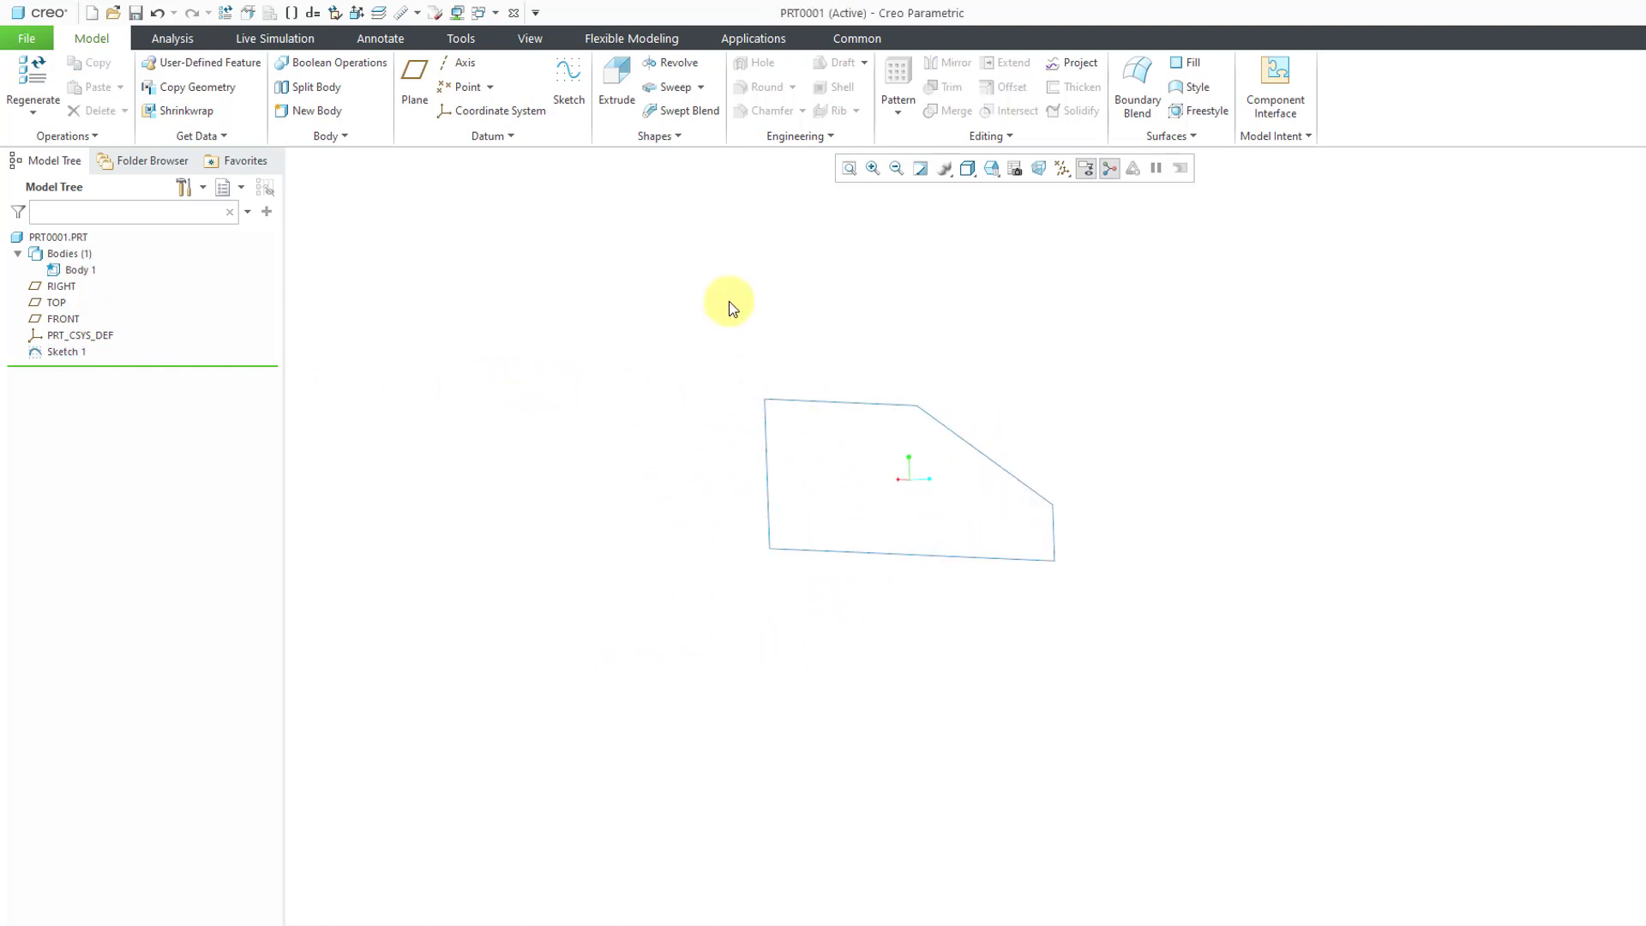
Start a solid revolve of Sketch 1, using its left vertical edge as the axis of revolution
click(75, 351)
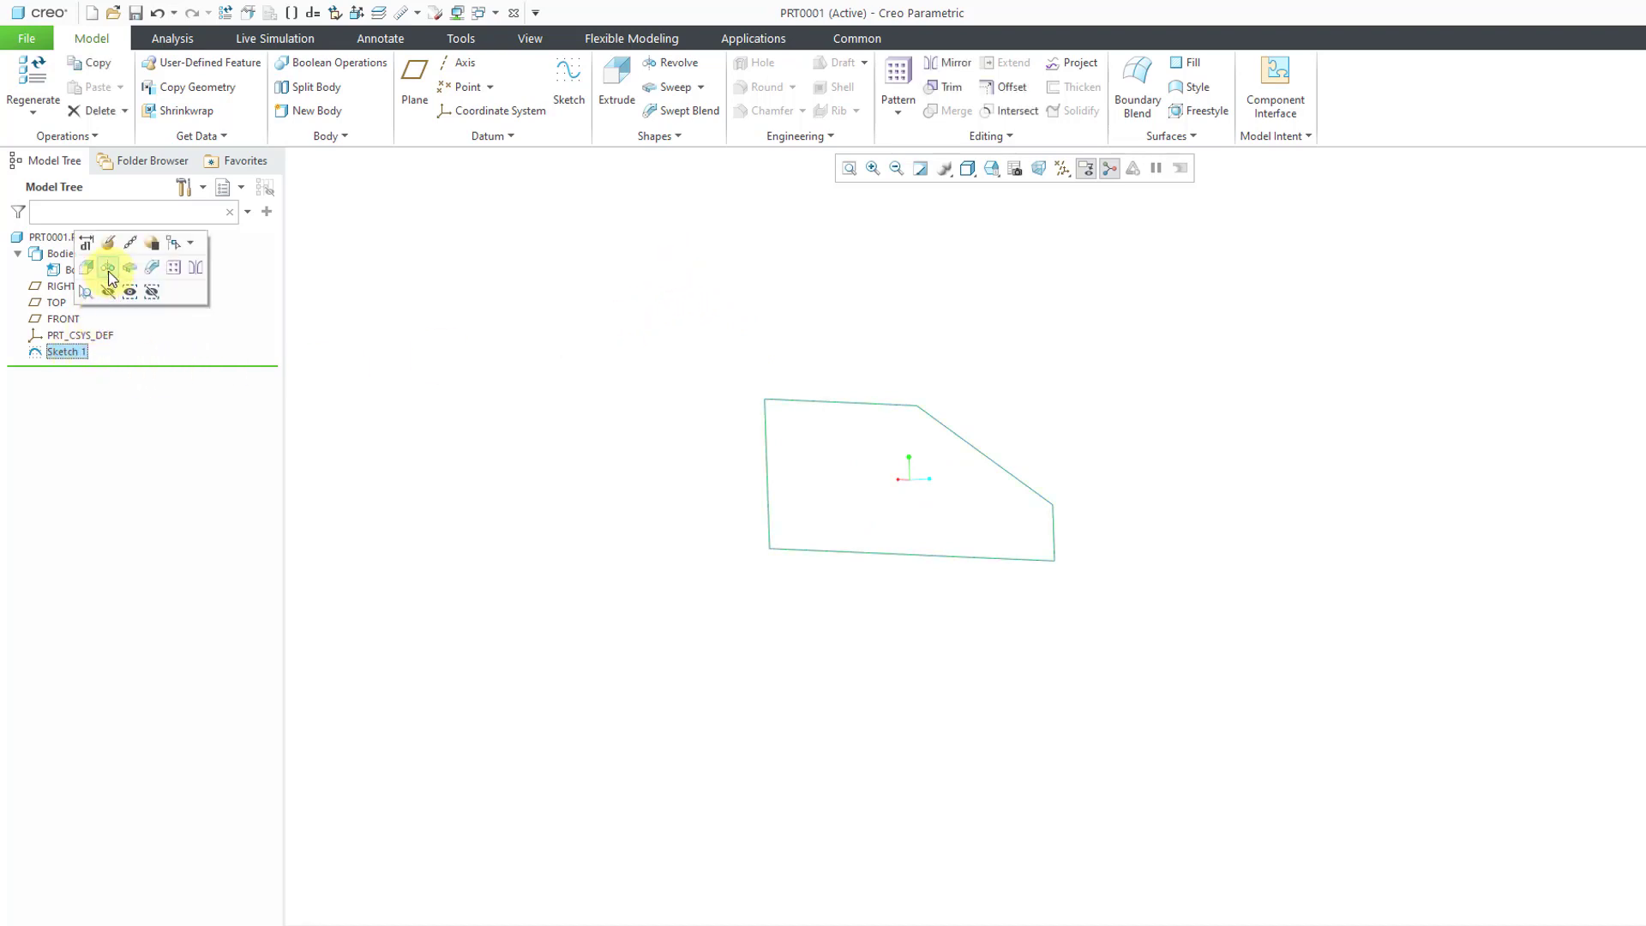
click(108, 268)
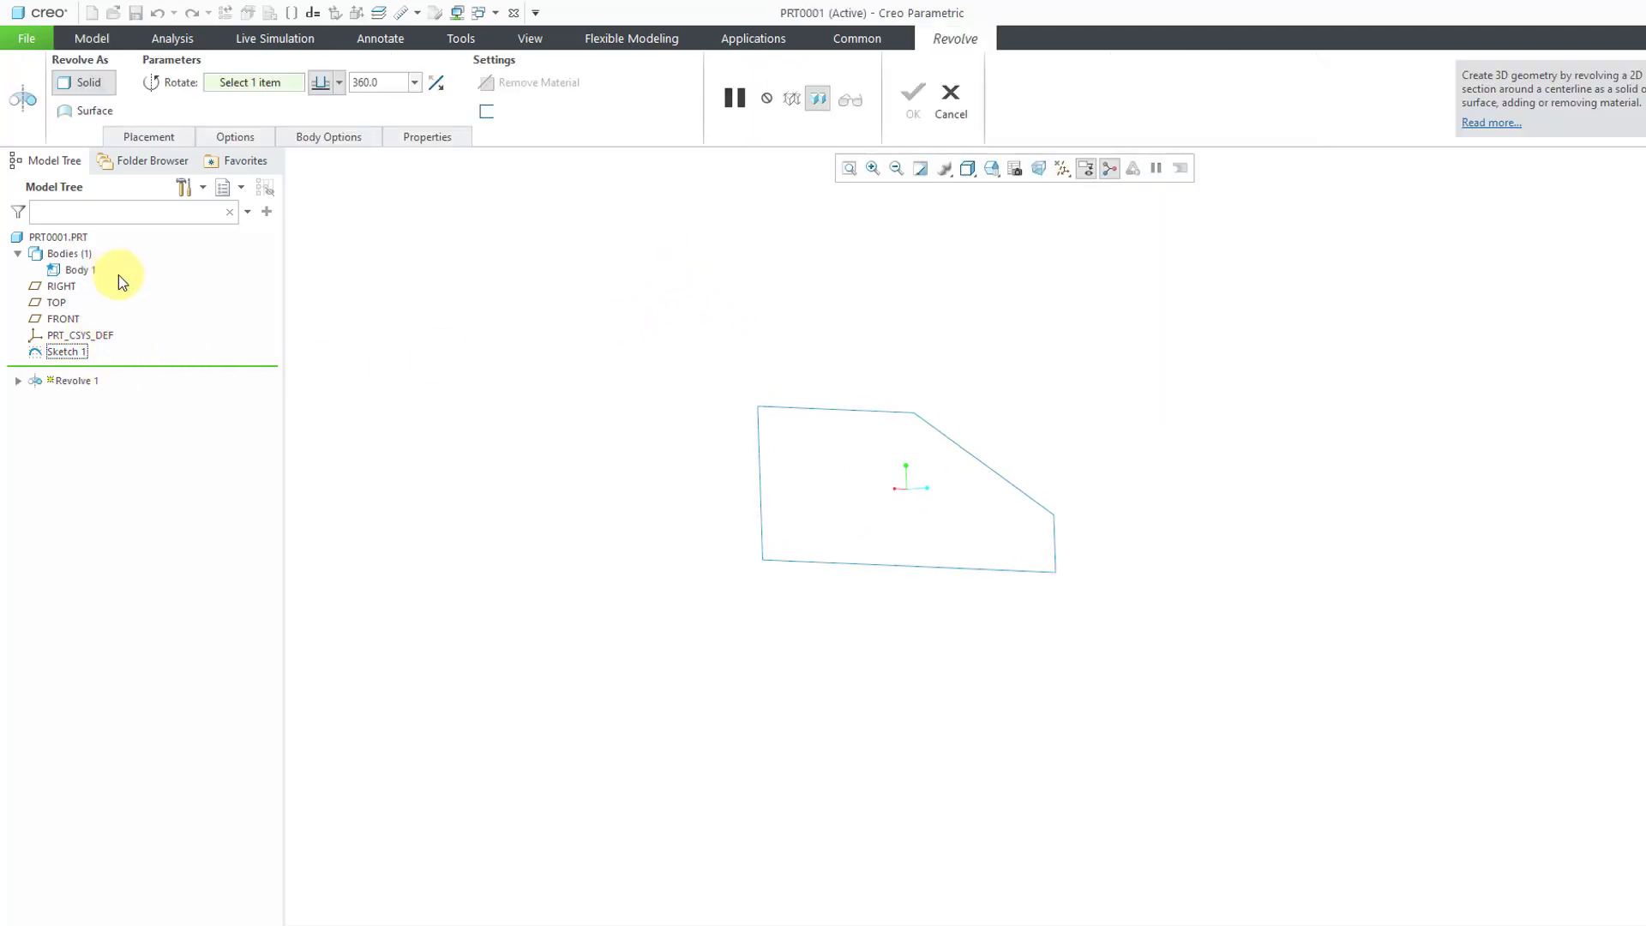
click(168, 140)
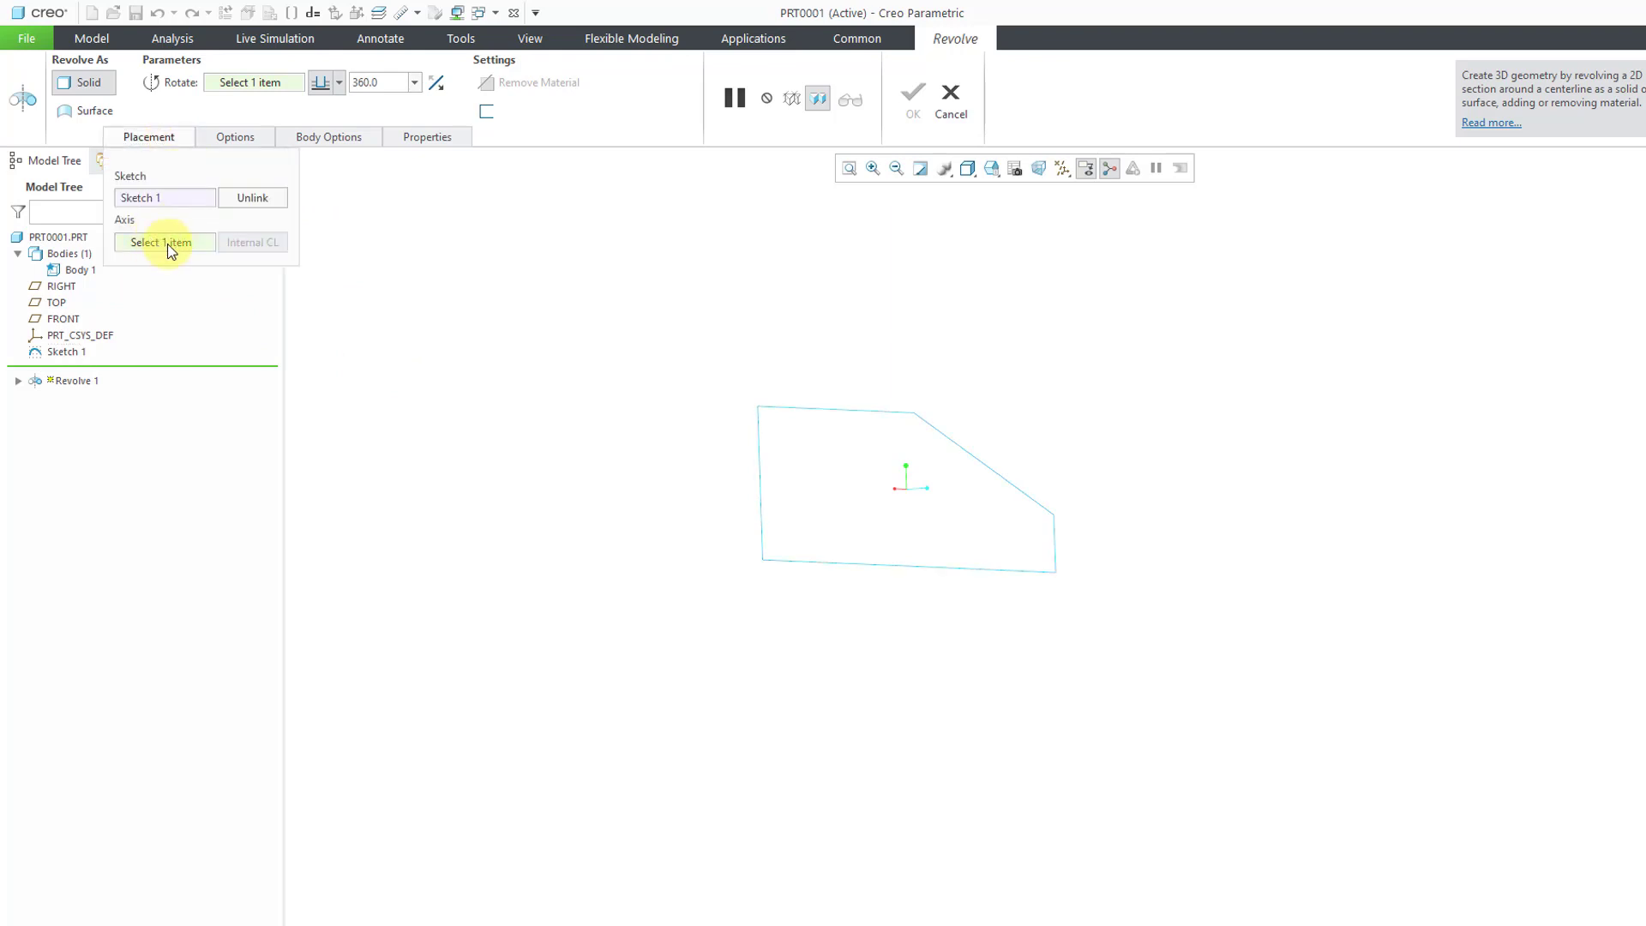
click(760, 507)
mouse_move(764, 565)
middle_down()
mouse_move(759, 588)
mouse_move(1046, 665)
middle_up()
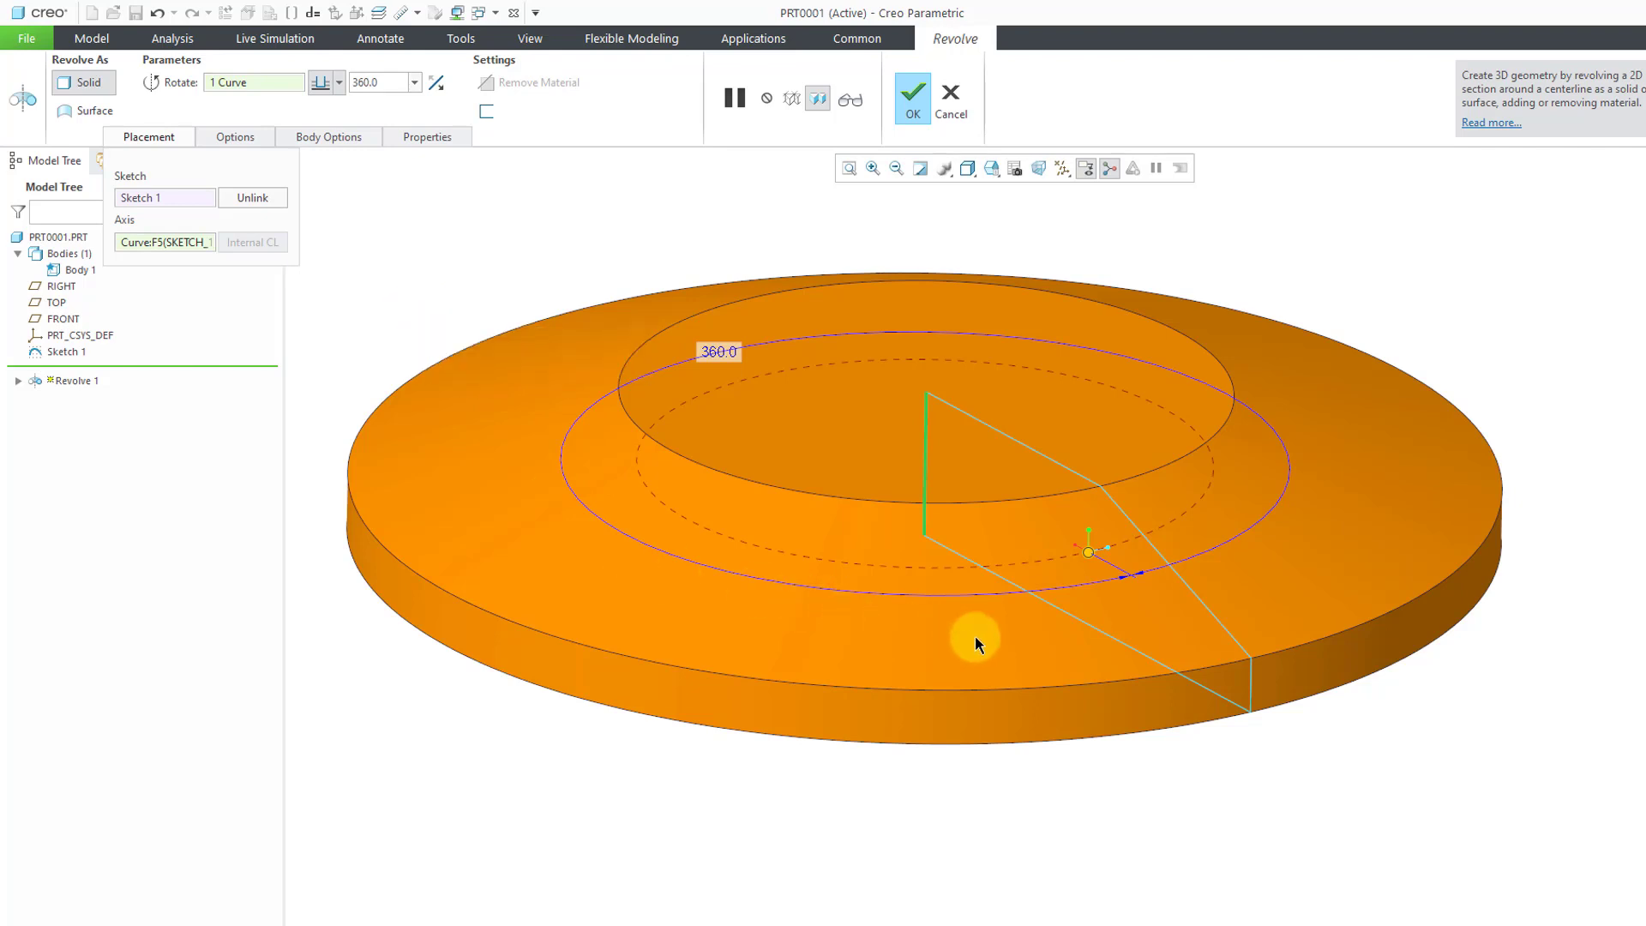
Try the sketch's lower, upper and slanted edges as the revolve axis, and settle on the long lower edge
click(1029, 589)
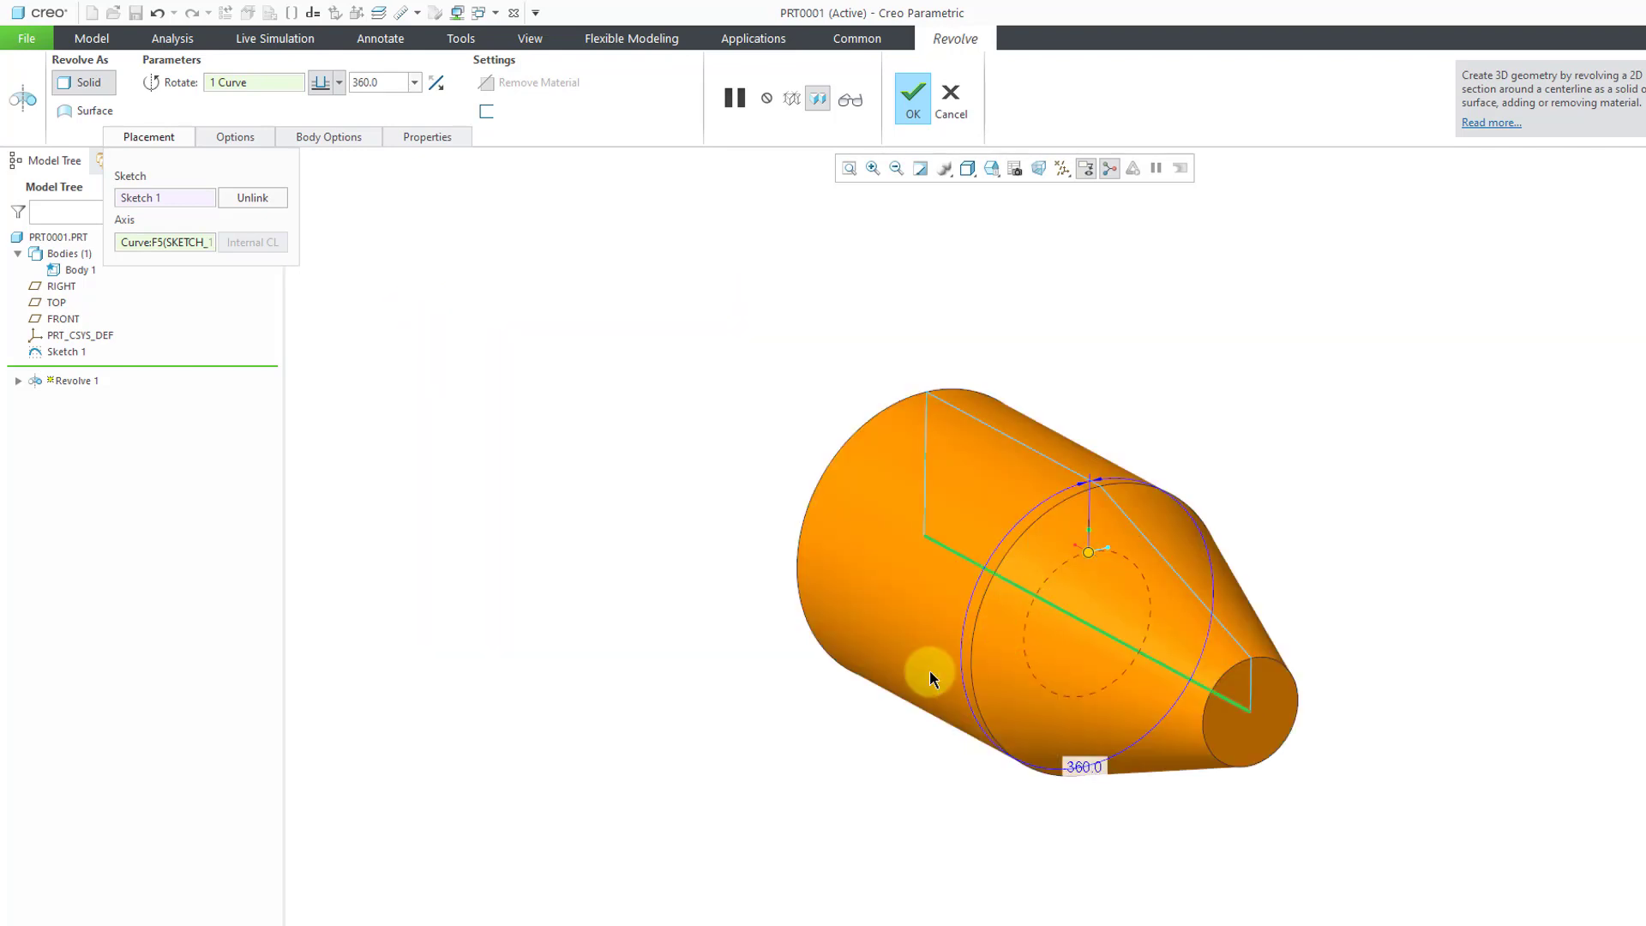
click(1022, 435)
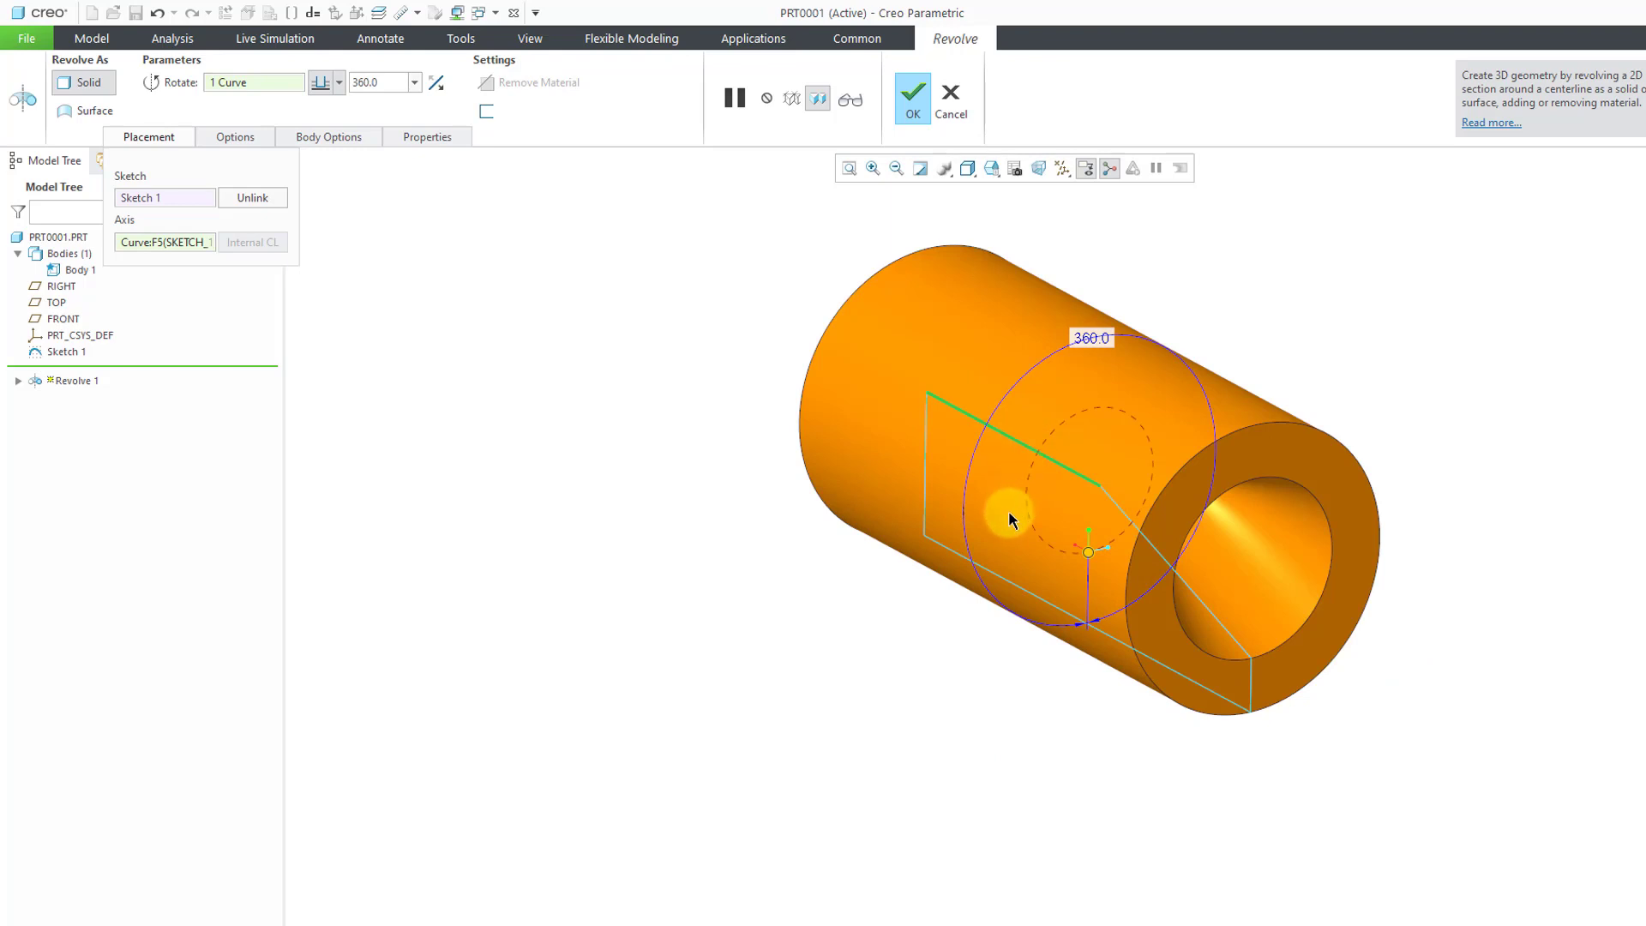
click(1161, 560)
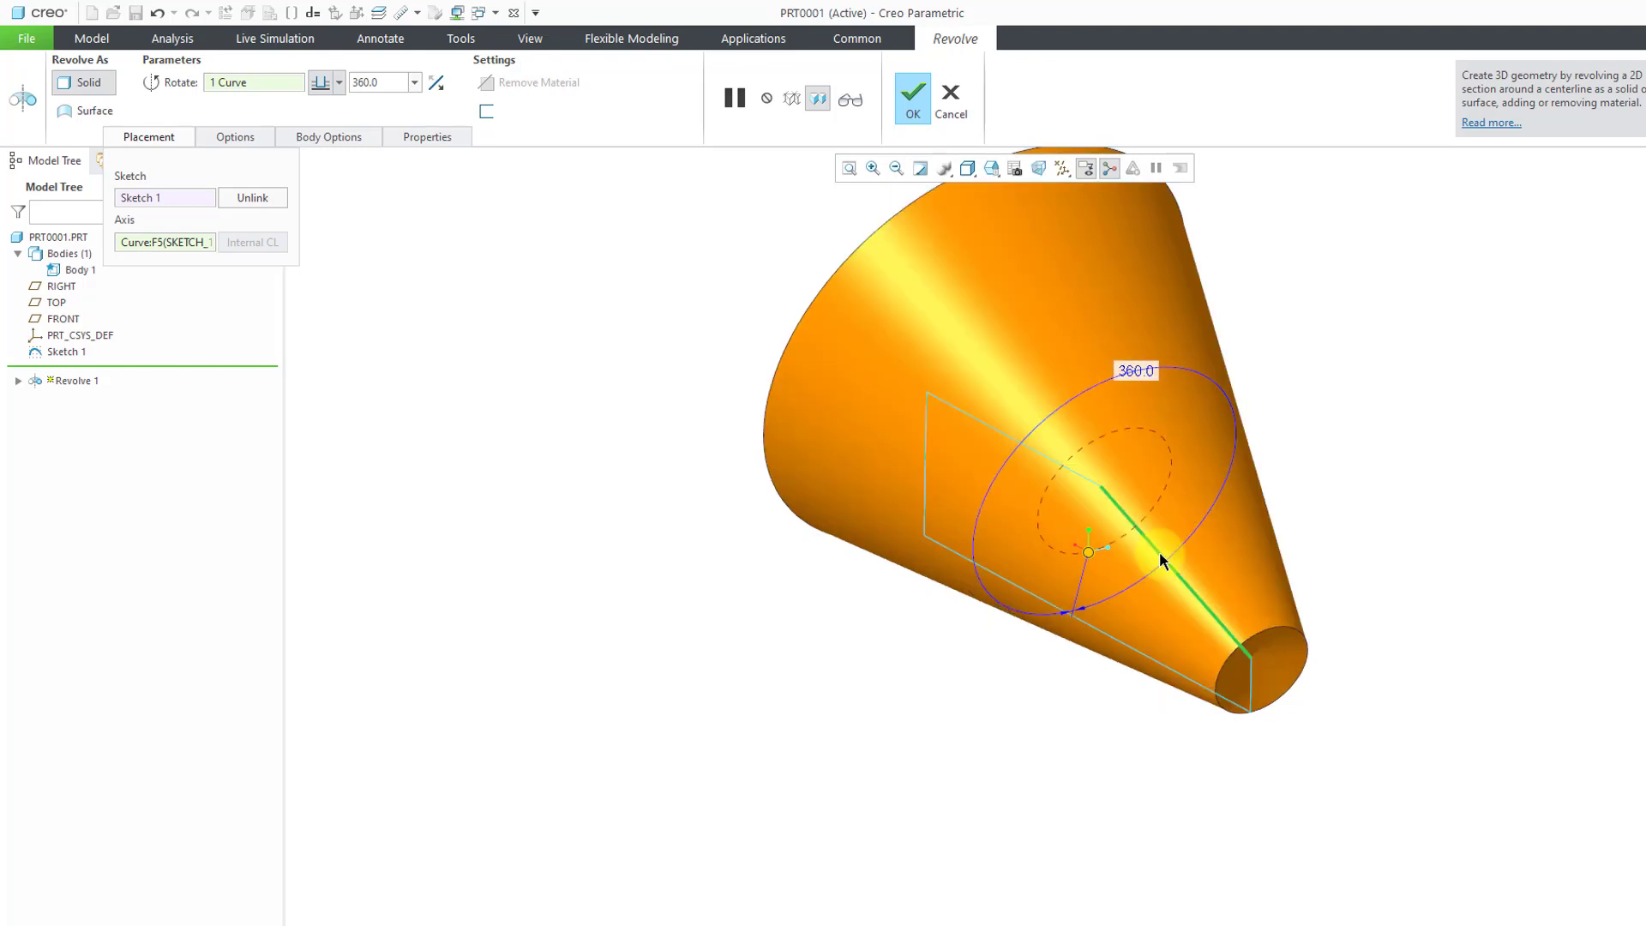
click(1021, 588)
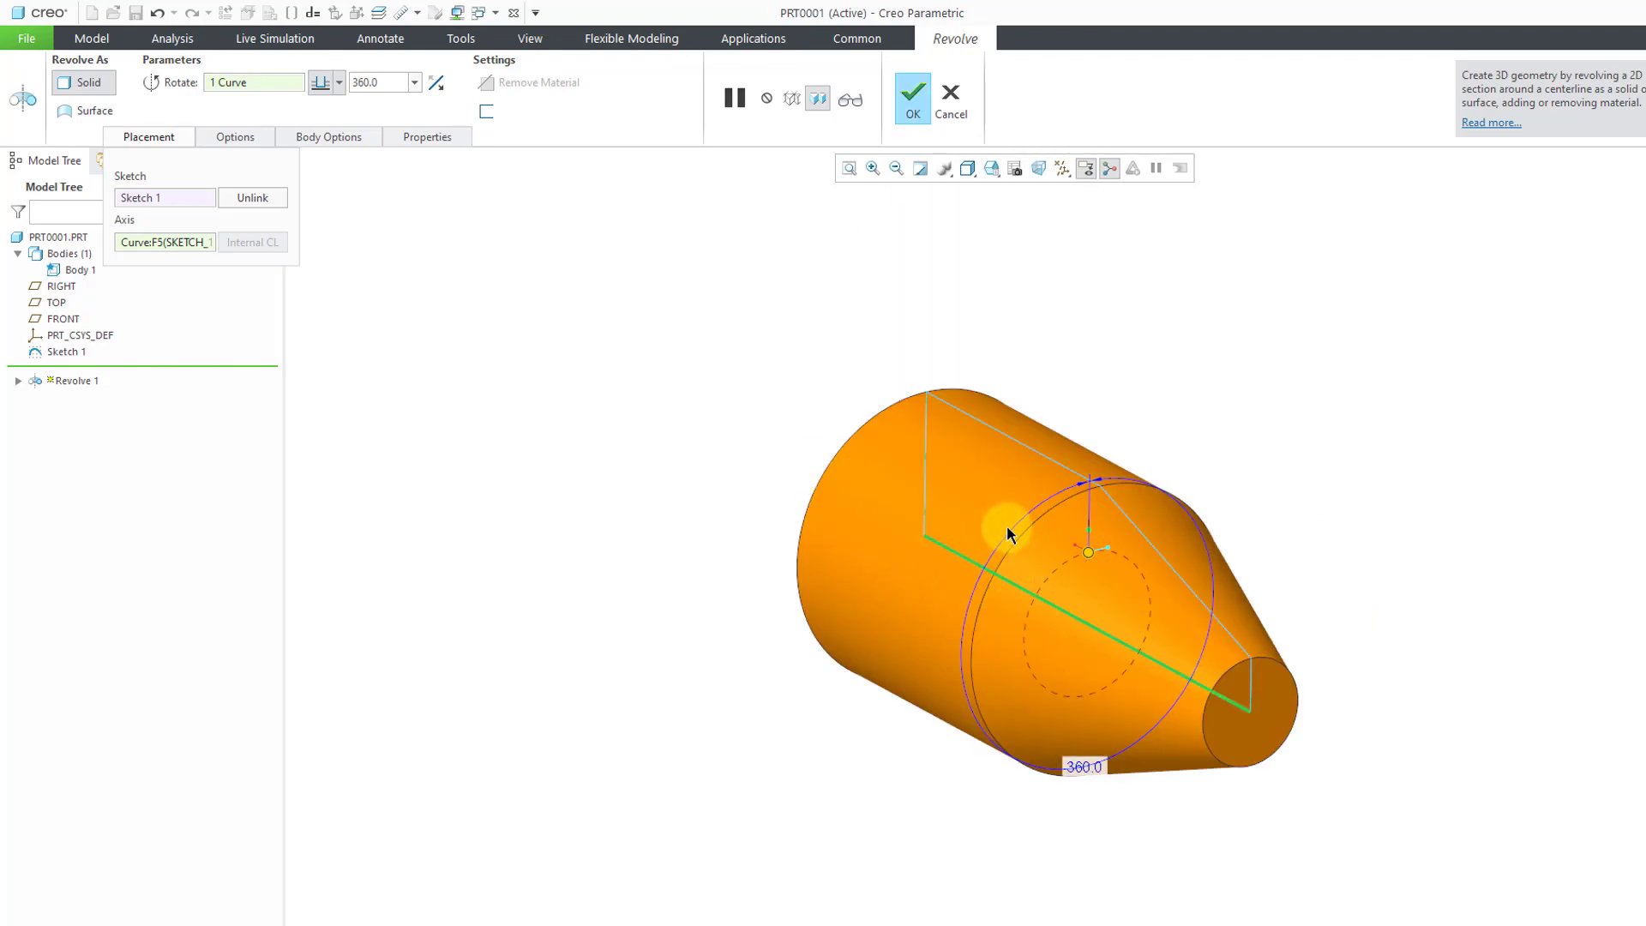
shift+middle_drag(1000, 522, 810, 455)
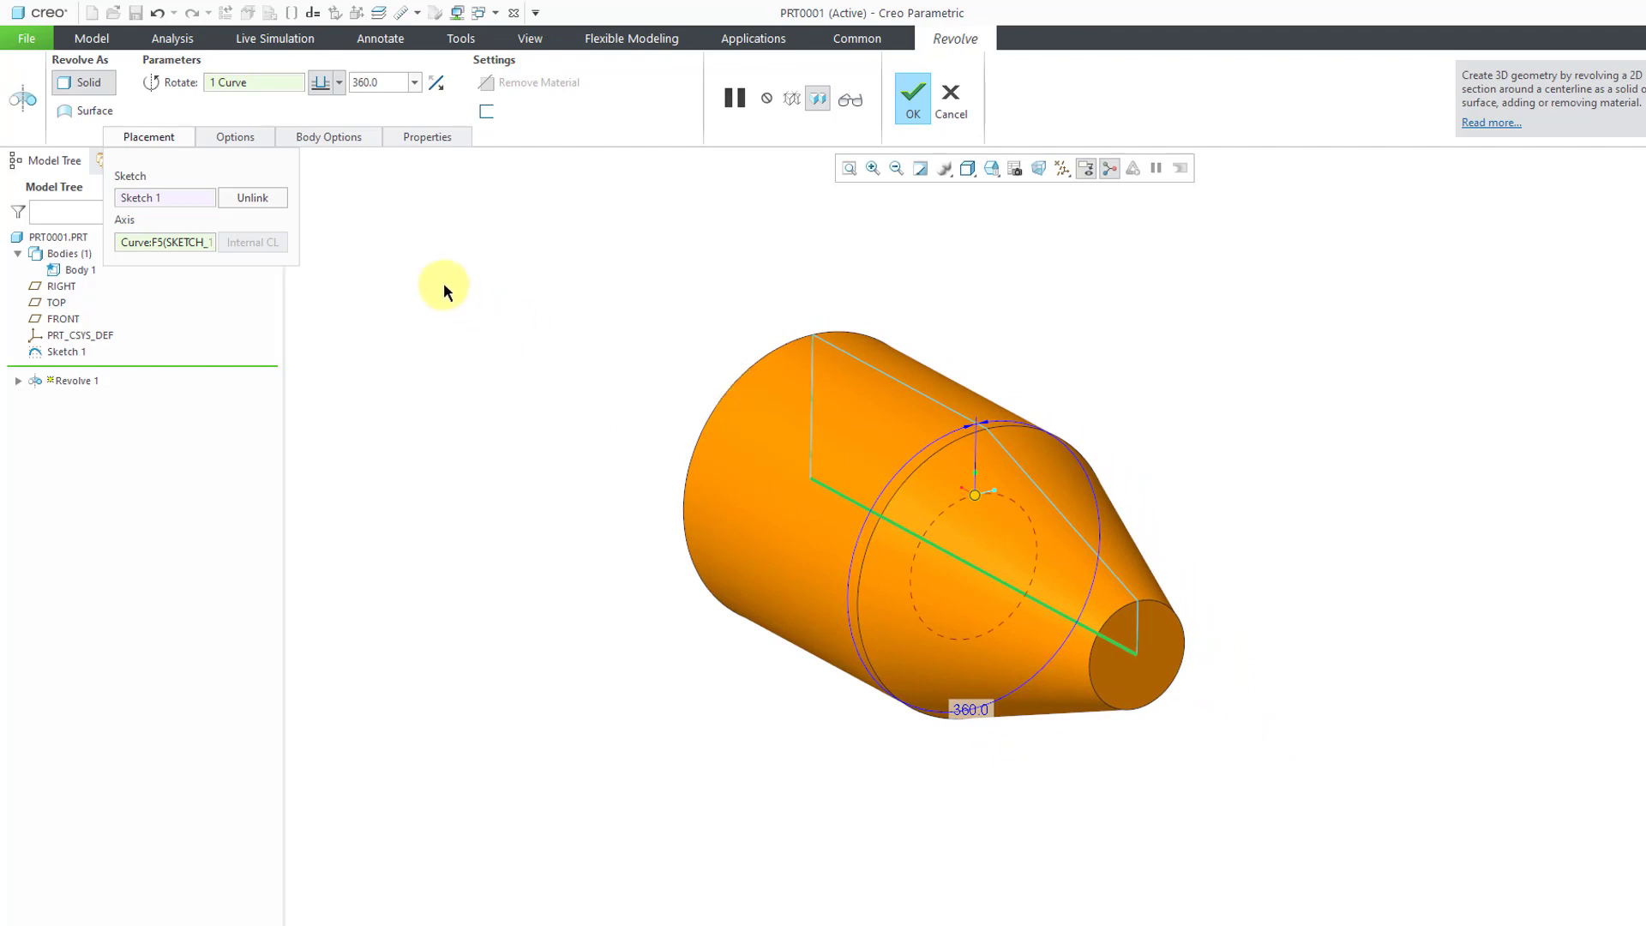
Switch the revolve to a surface and return it to a solid
click(89, 117)
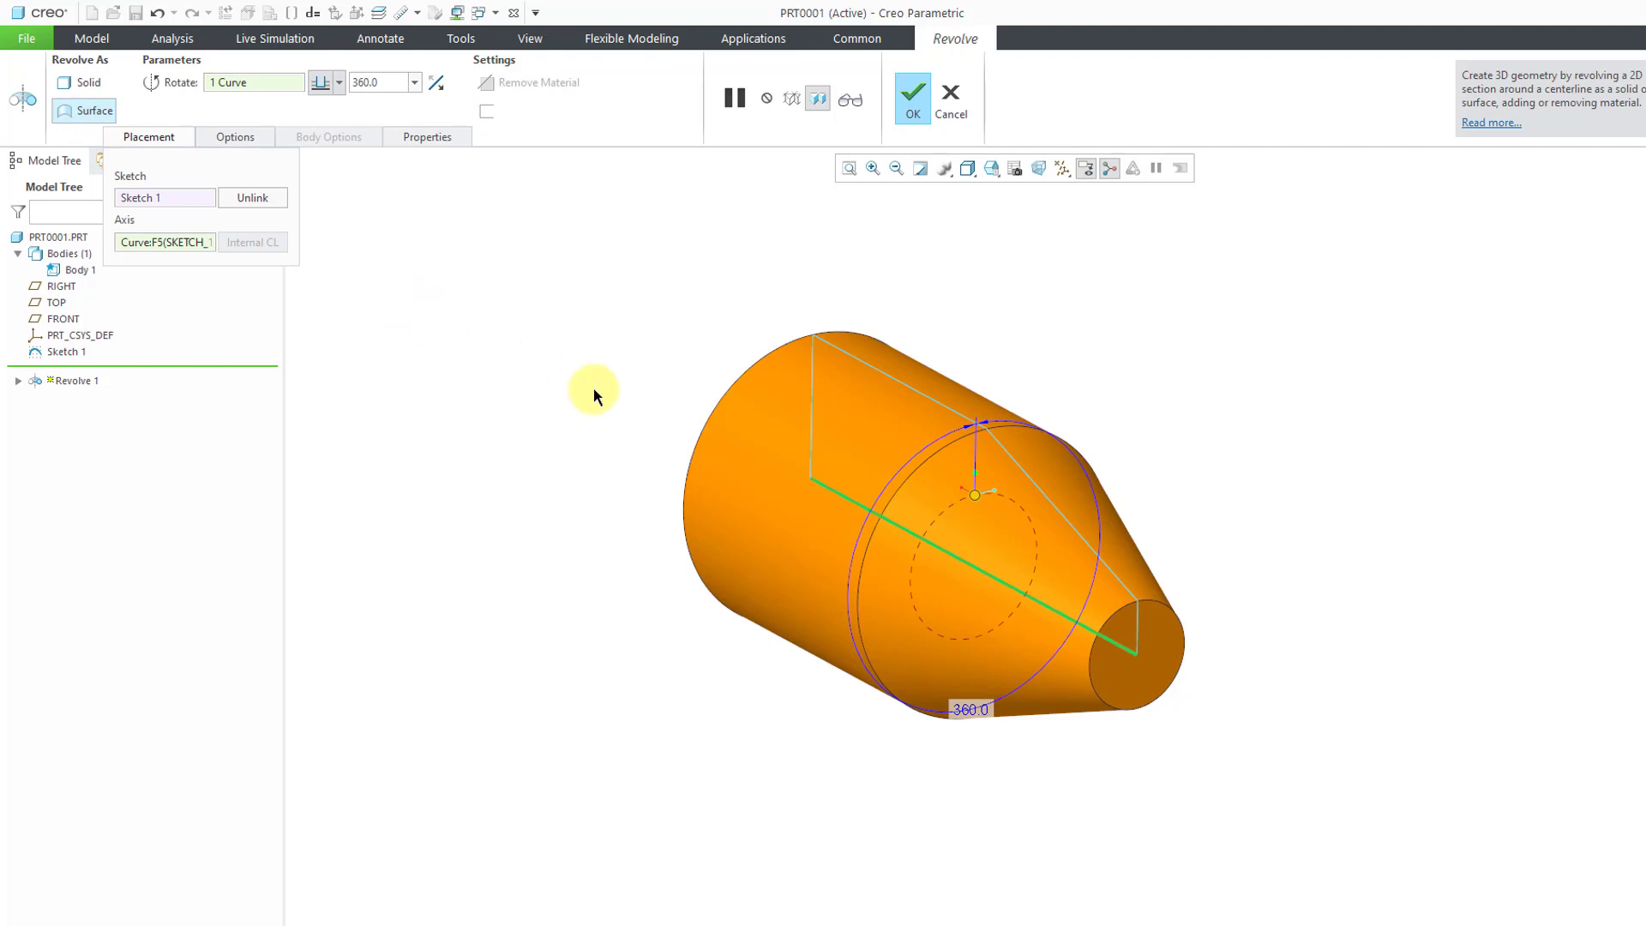
middle_drag(593, 388, 656, 409)
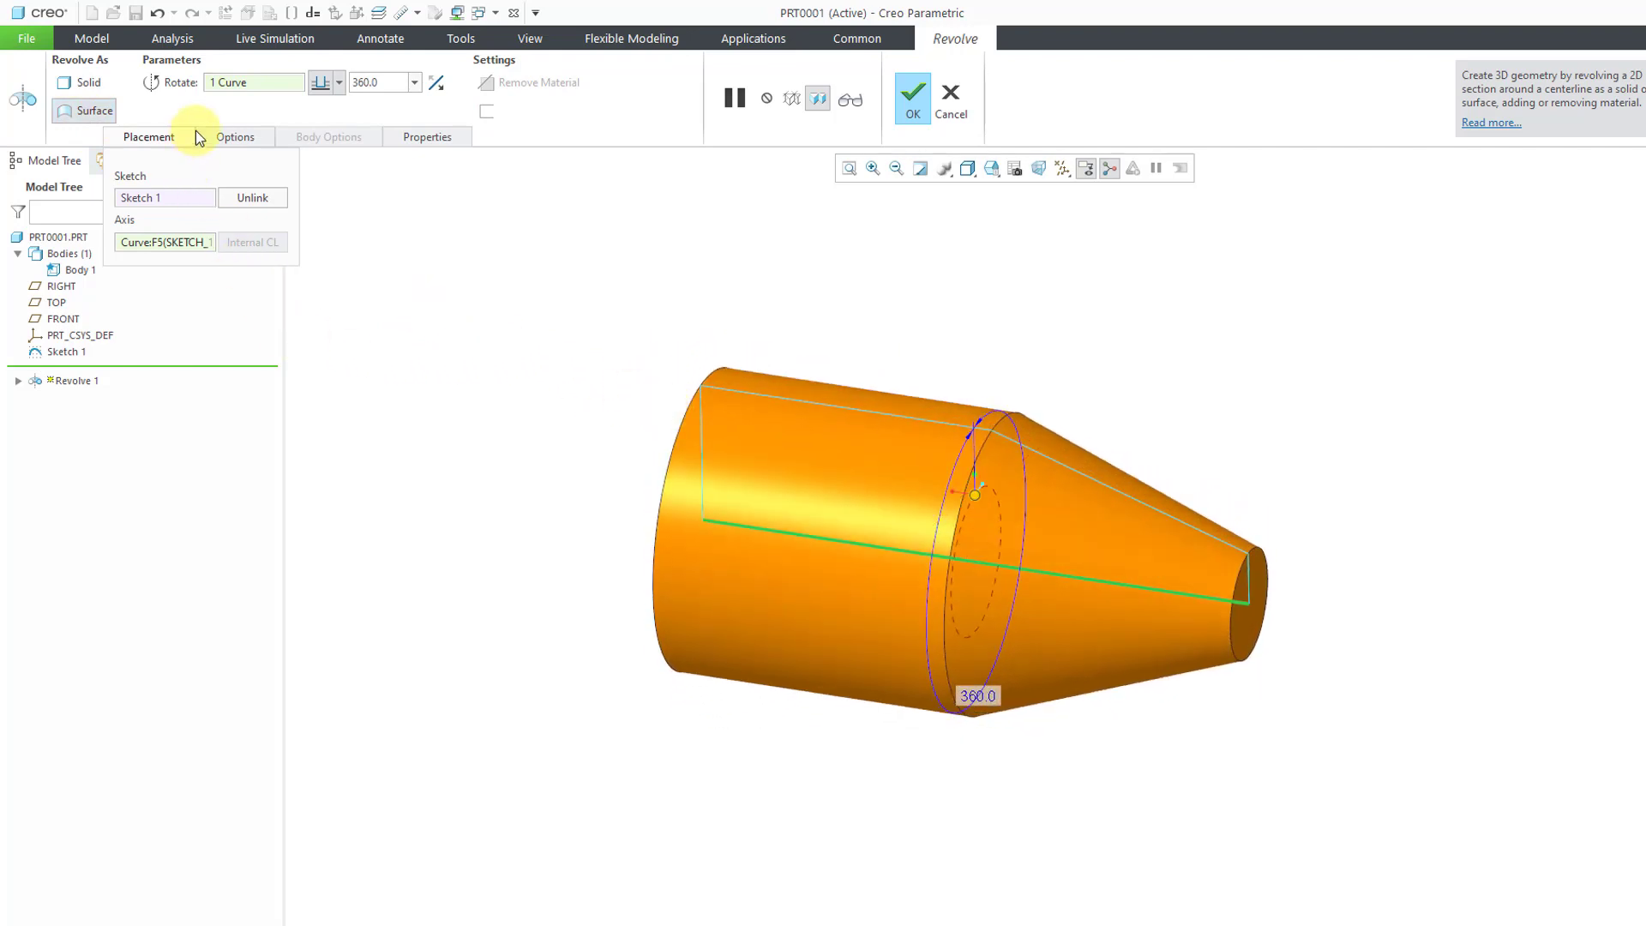
click(100, 84)
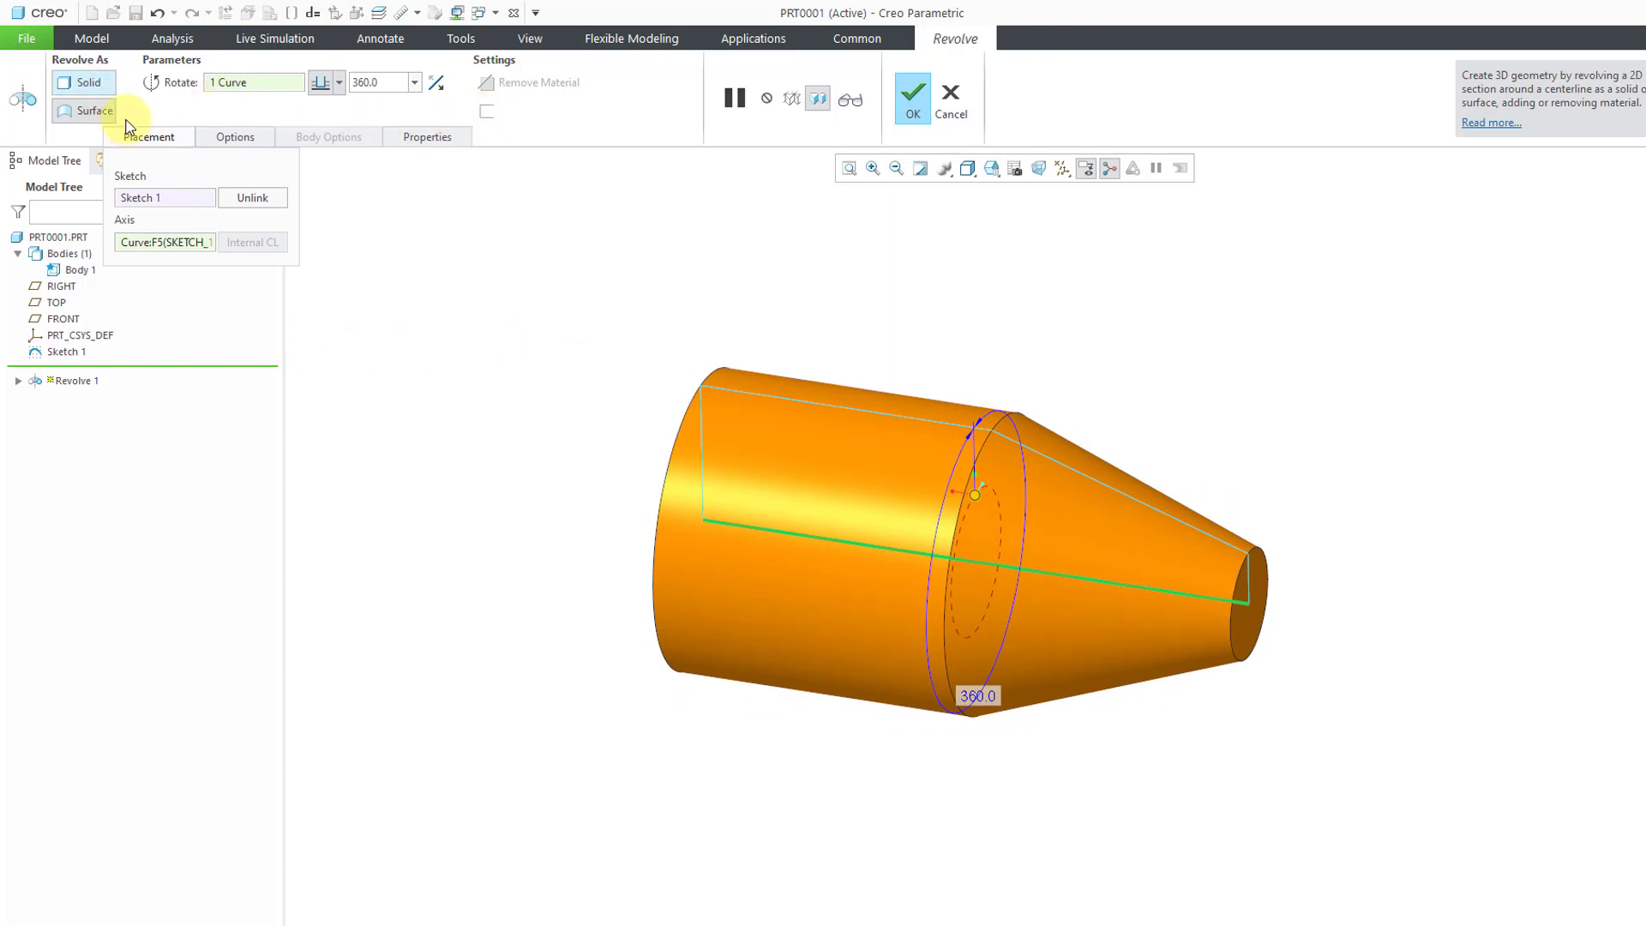
Thicken the revolved sketch with a 10 wall, try the thickness side options, and complete the revolve
click(487, 112)
middle_drag(671, 334, 758, 322)
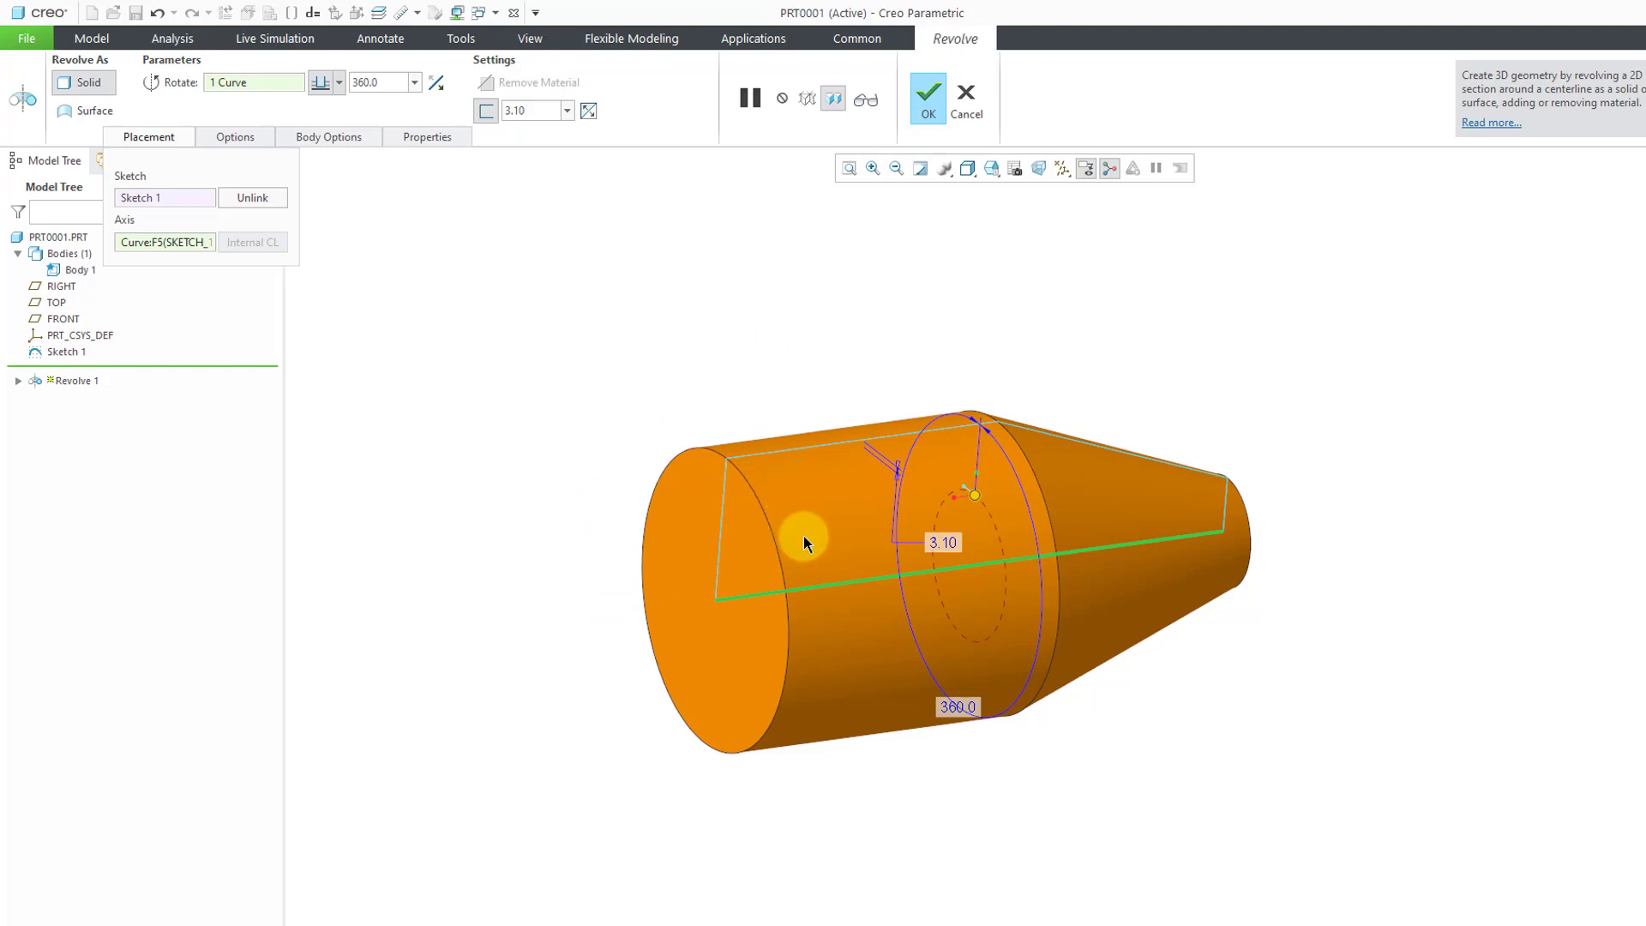
click(590, 112)
click(590, 111)
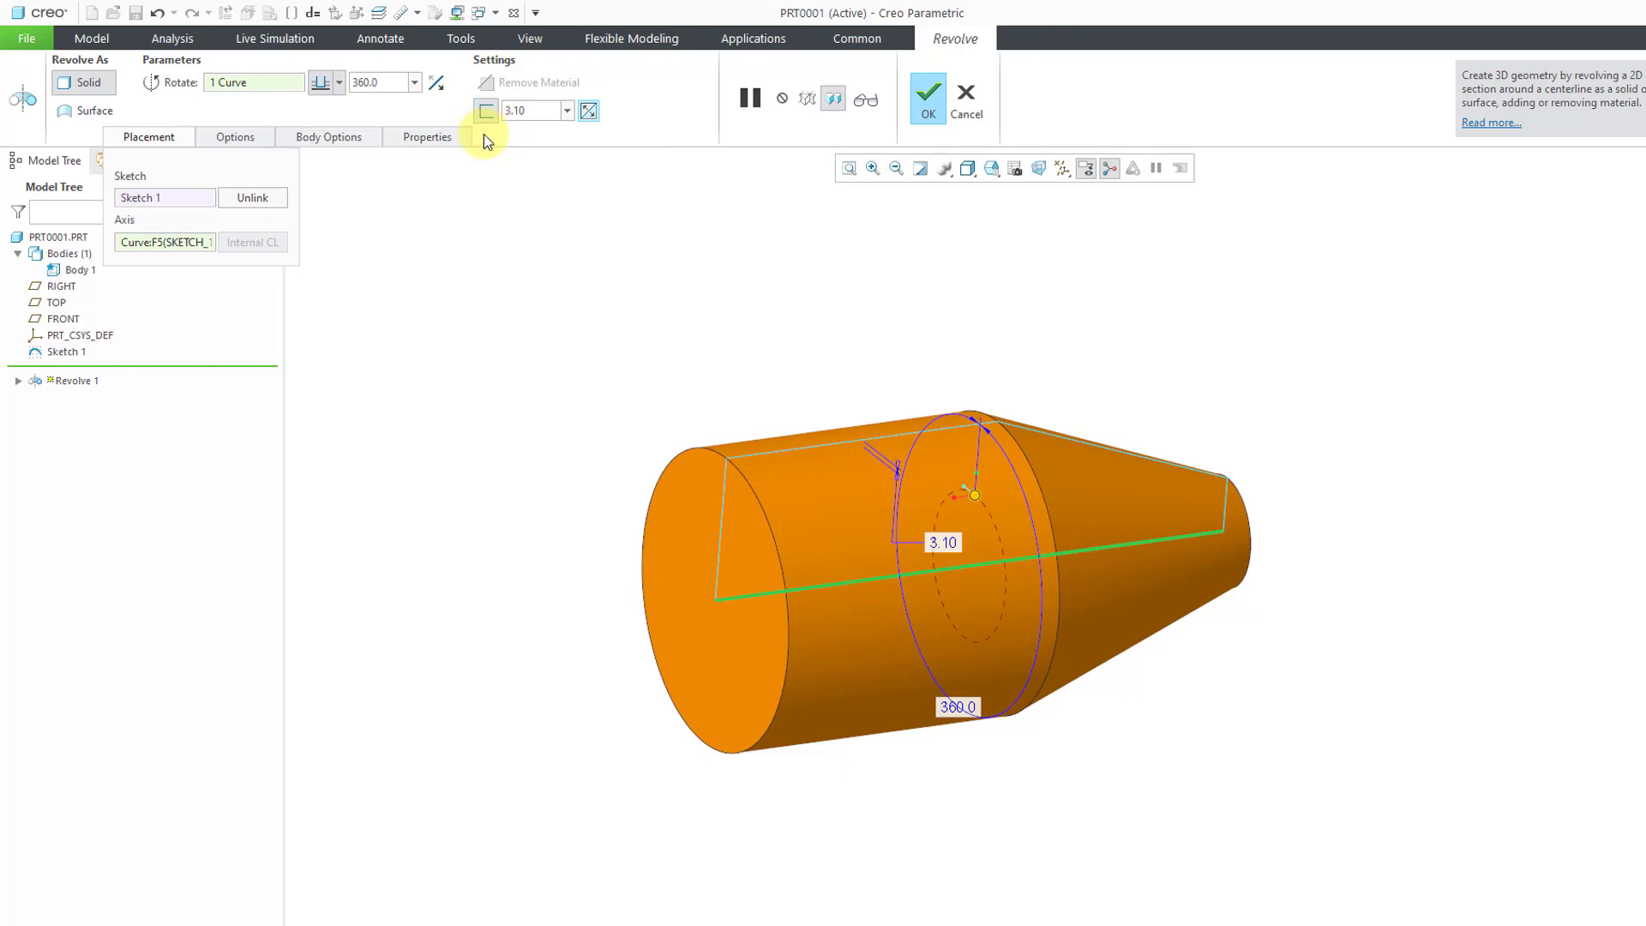
click(533, 111)
text(10)
key(Return)
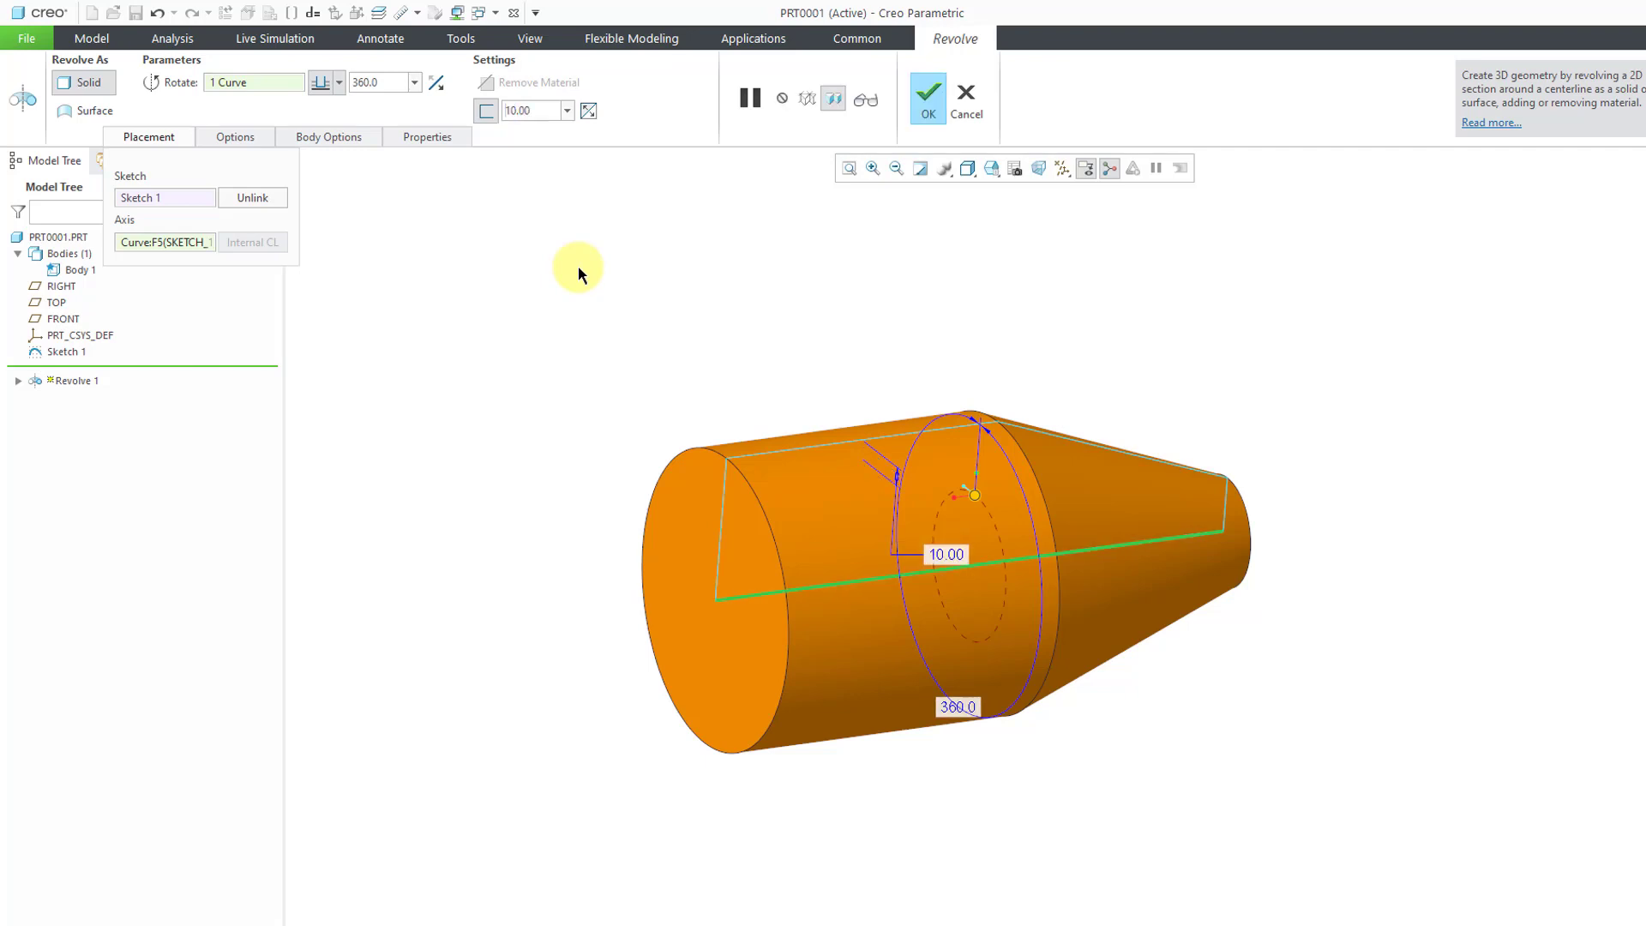
click(927, 100)
click(773, 275)
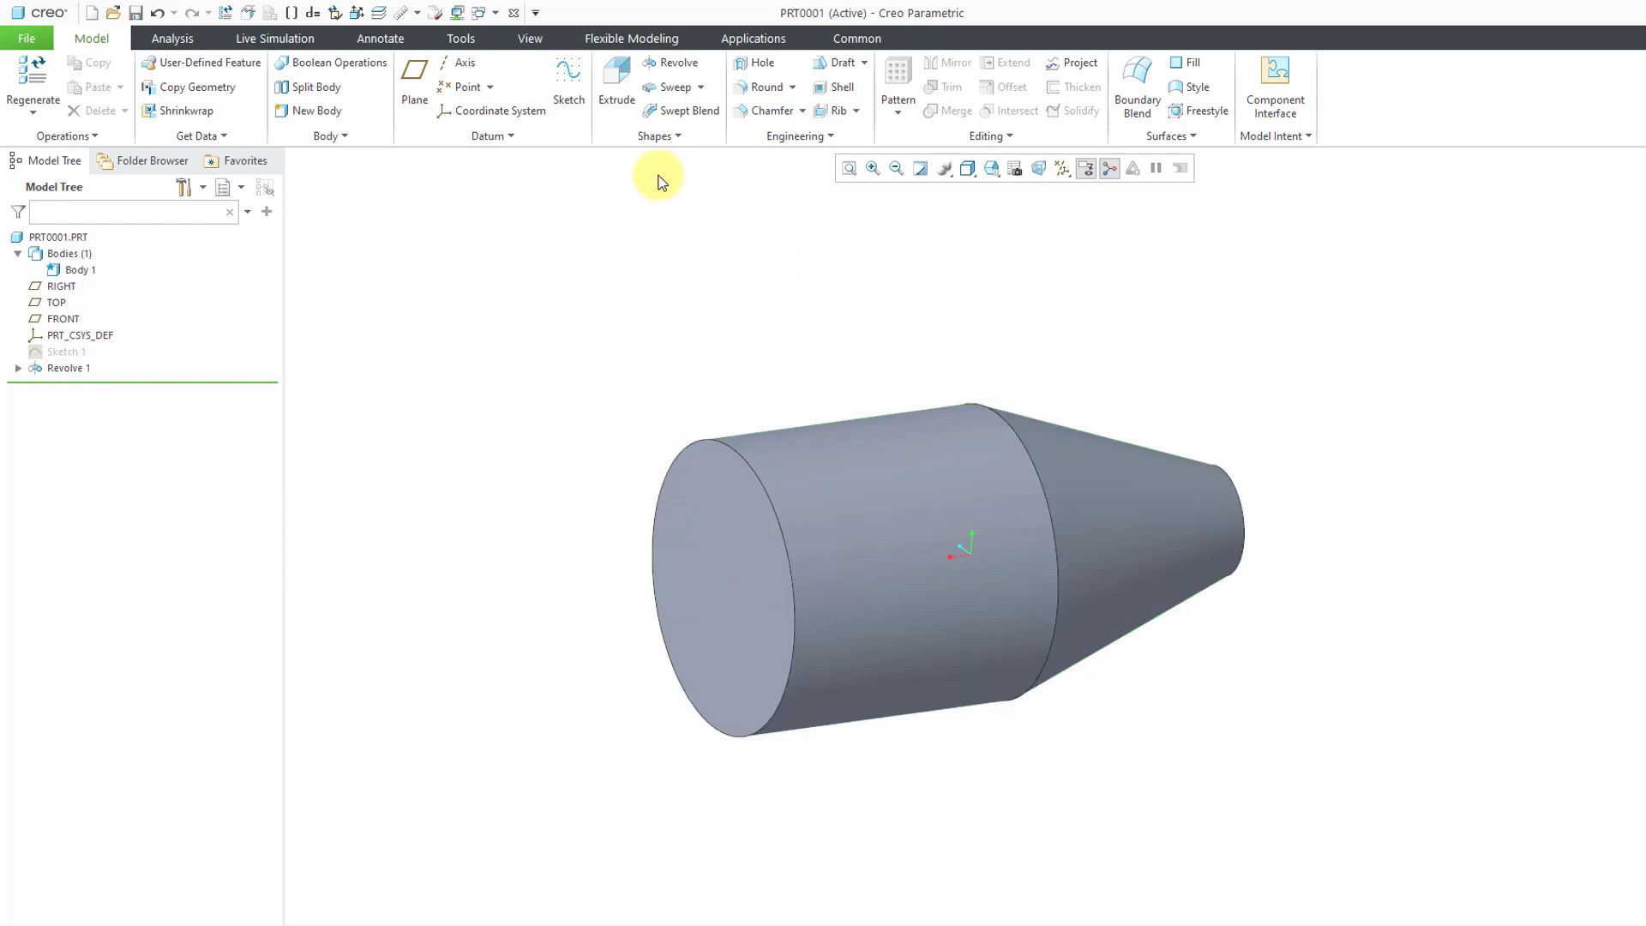
Section the part in a principal direction and orient it along Y to inspect the thin-walled interior
click(531, 38)
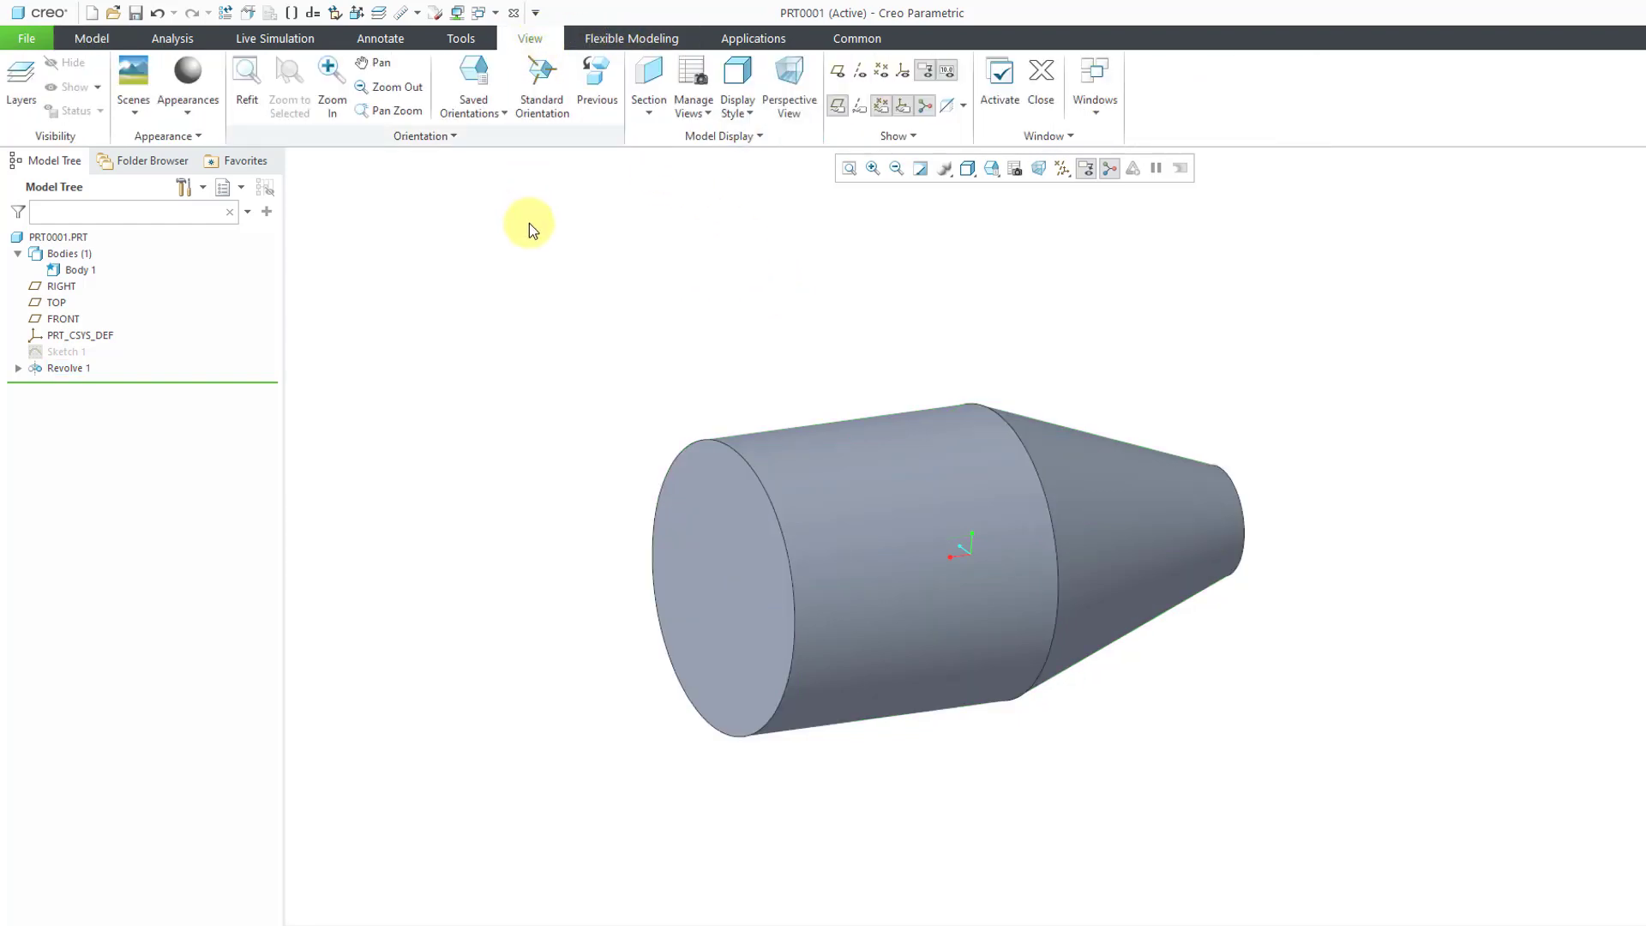
click(651, 124)
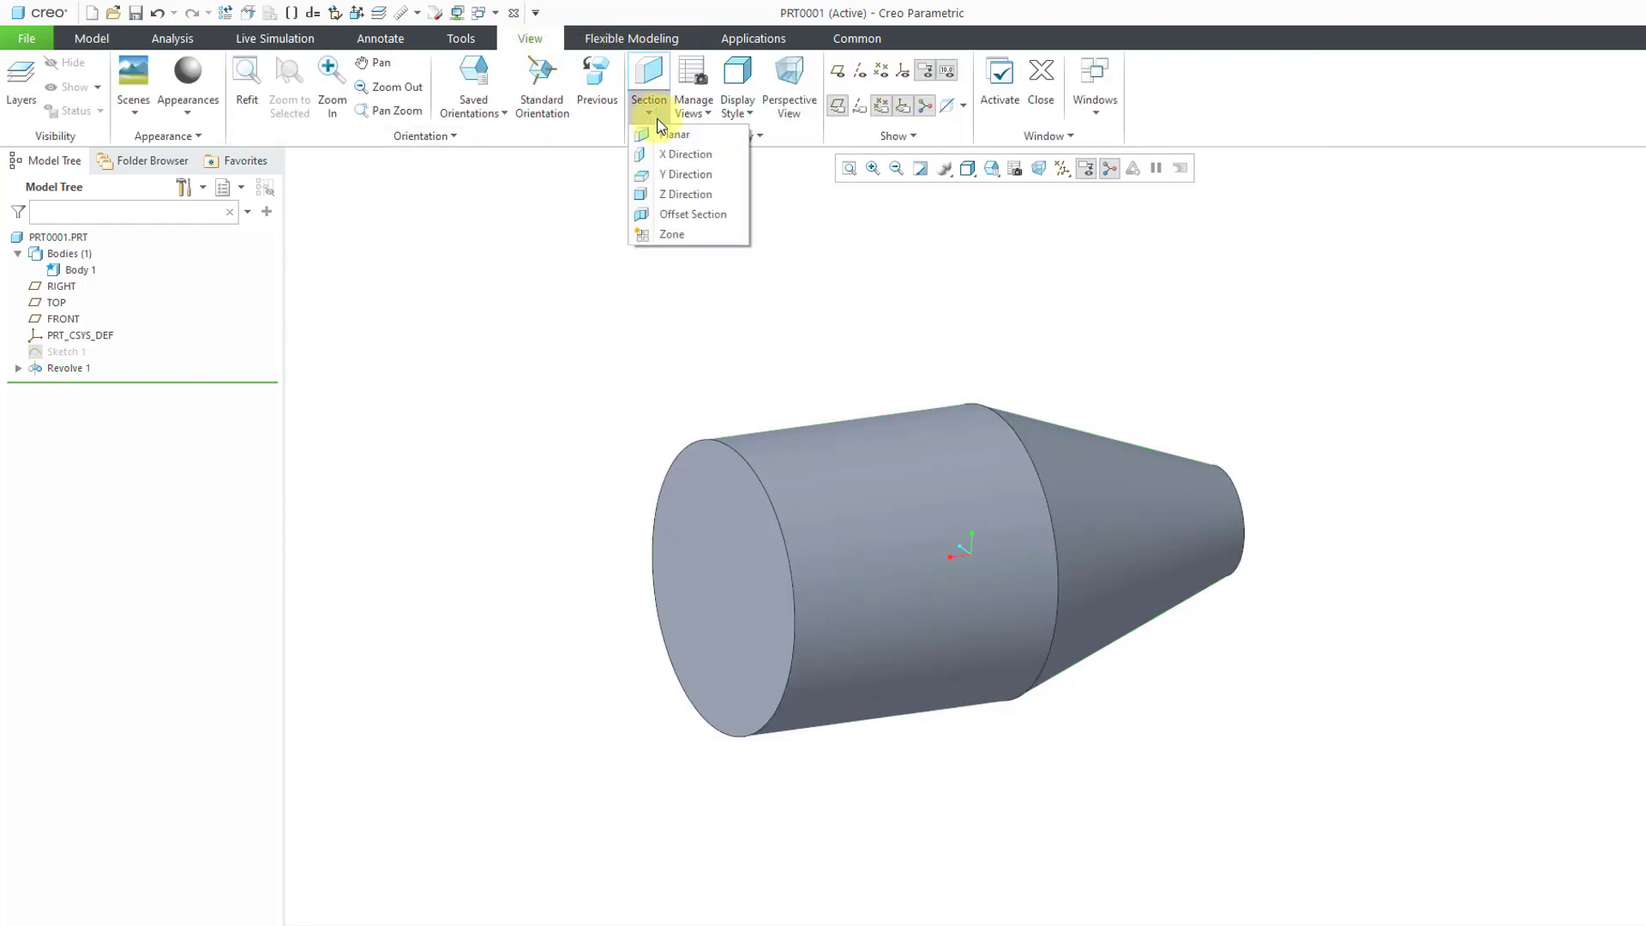
click(665, 156)
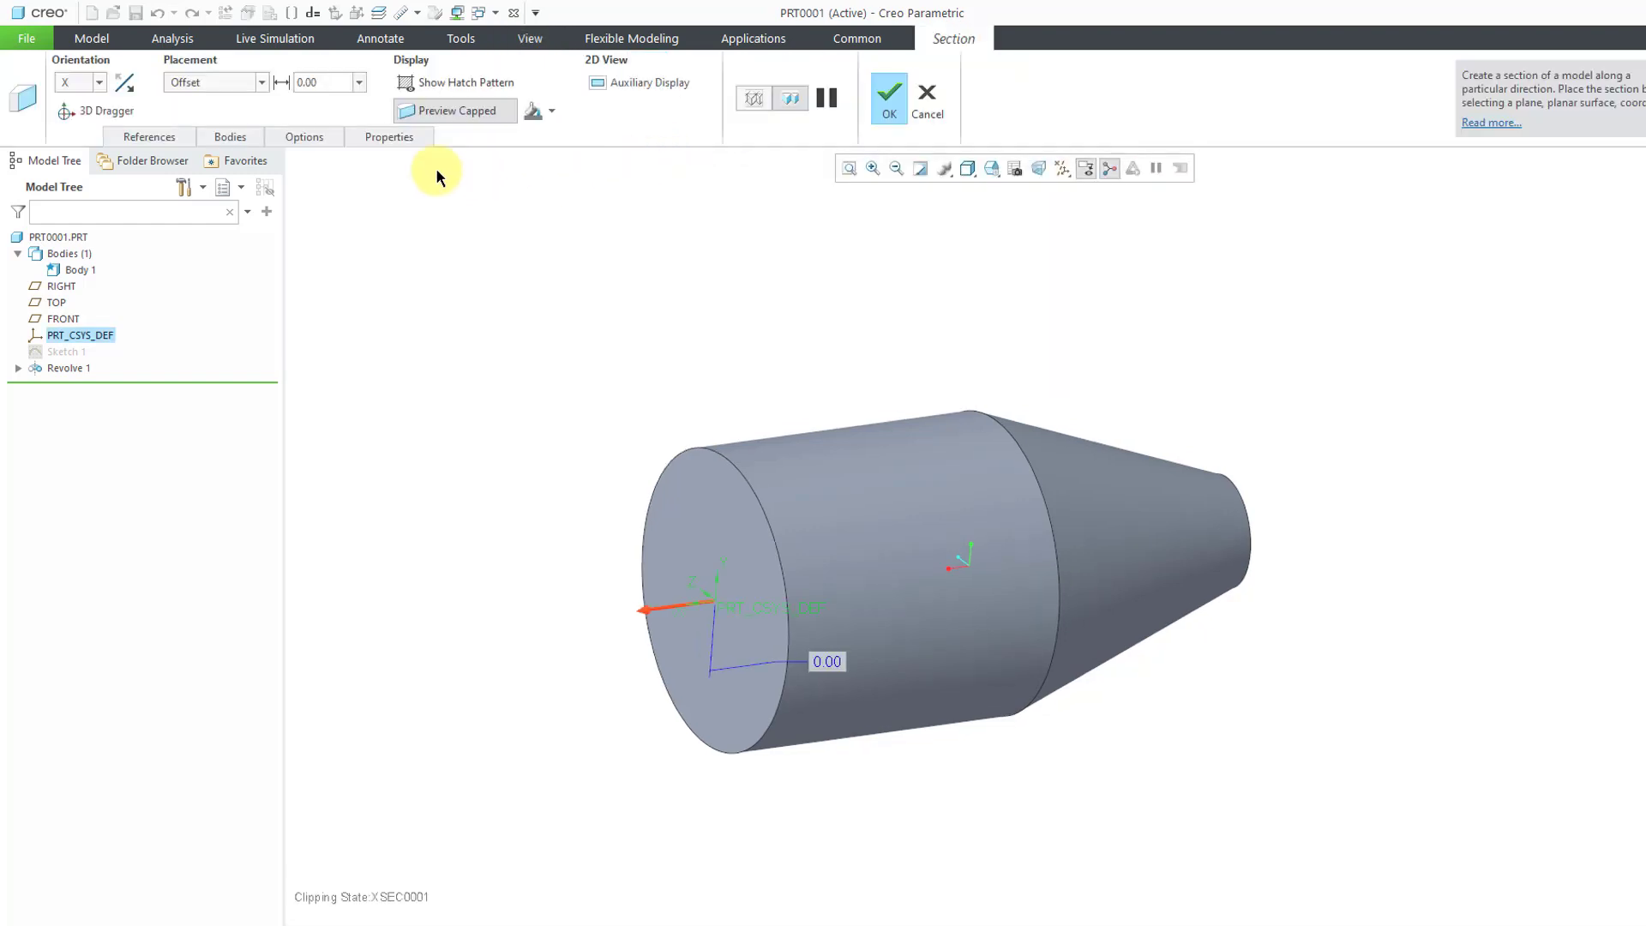
click(100, 82)
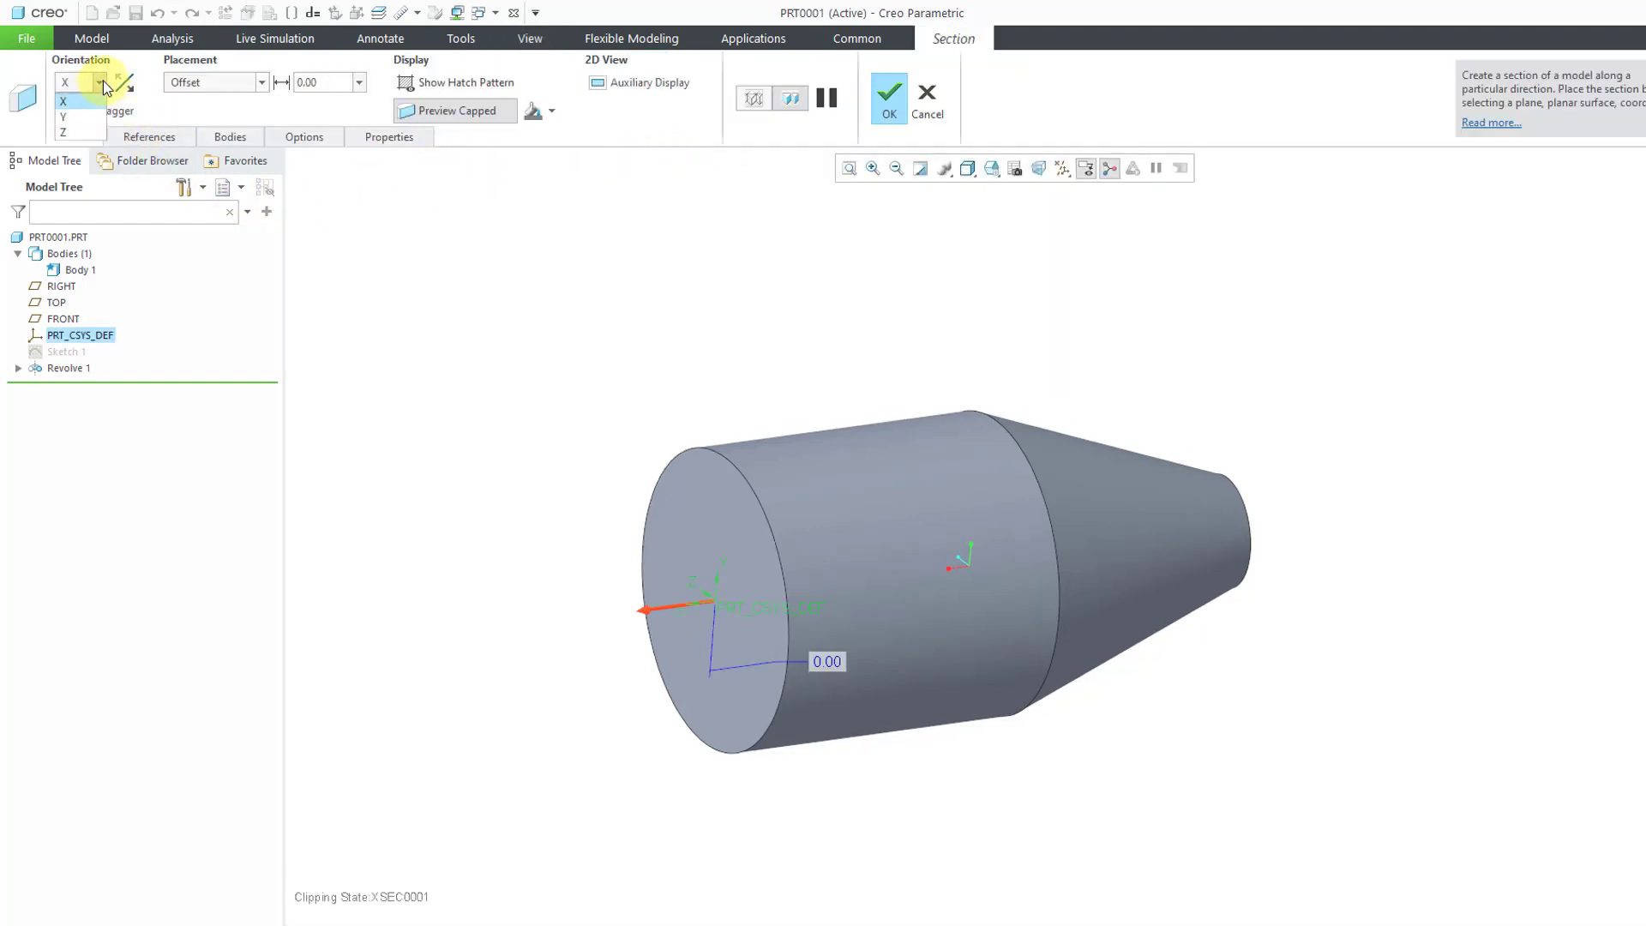
click(67, 109)
mouse_move(919, 394)
middle_down()
mouse_move(857, 415)
mouse_move(882, 496)
mouse_move(856, 394)
mouse_move(861, 428)
mouse_move(900, 466)
middle_up()
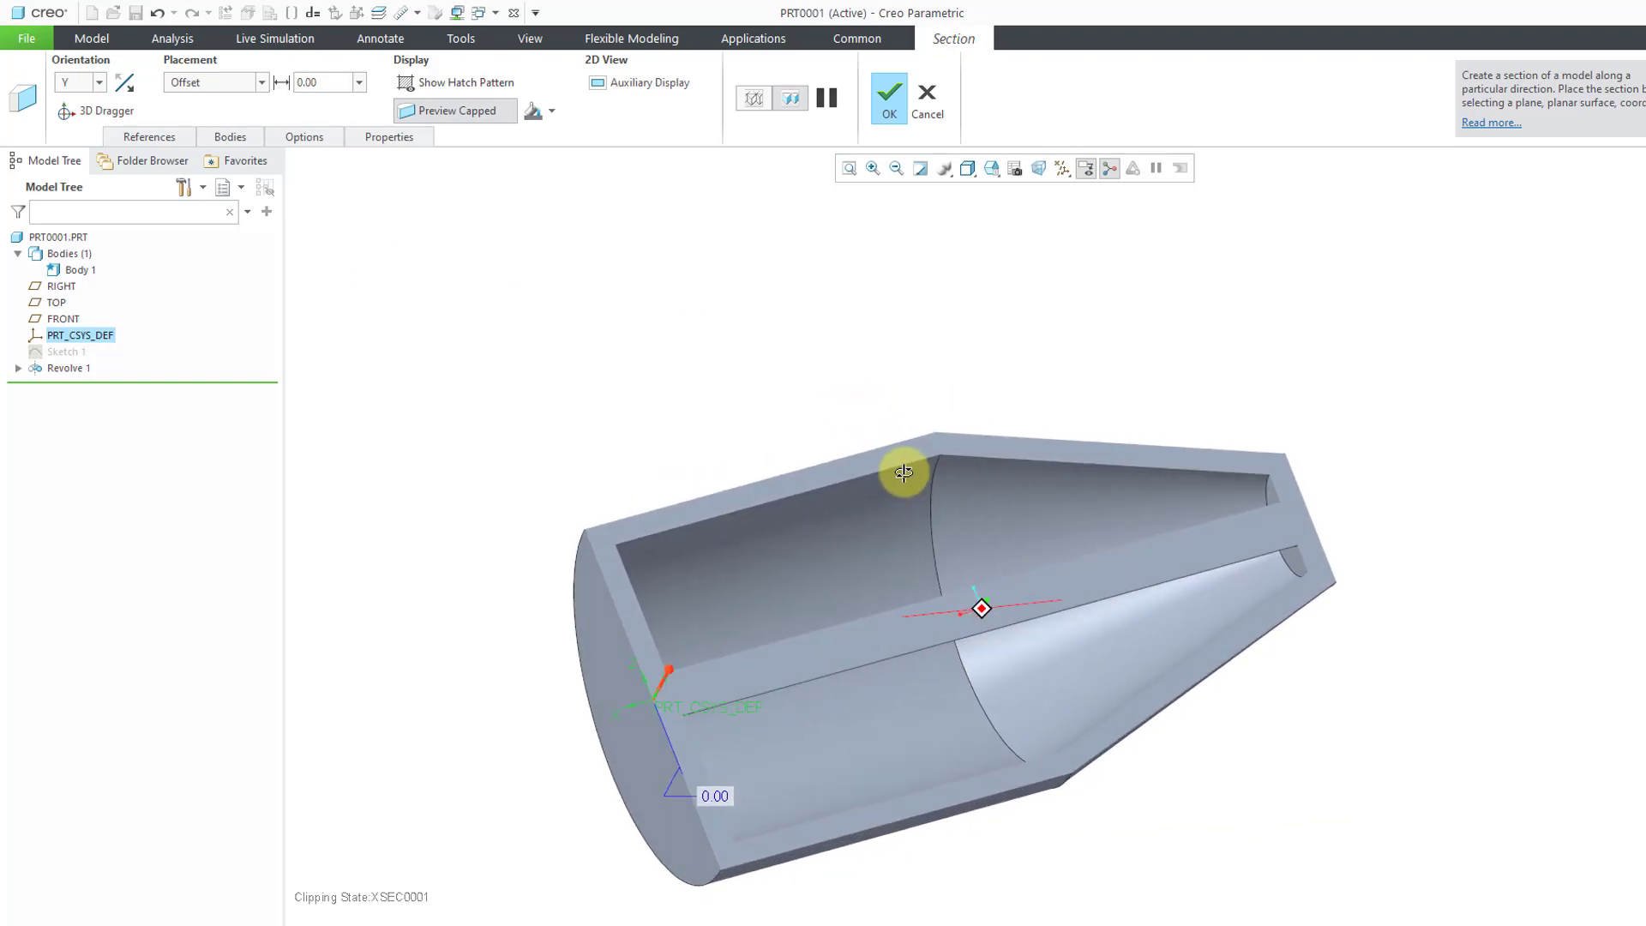
Show the hatch pattern on the Y section, and cancel the section
click(407, 86)
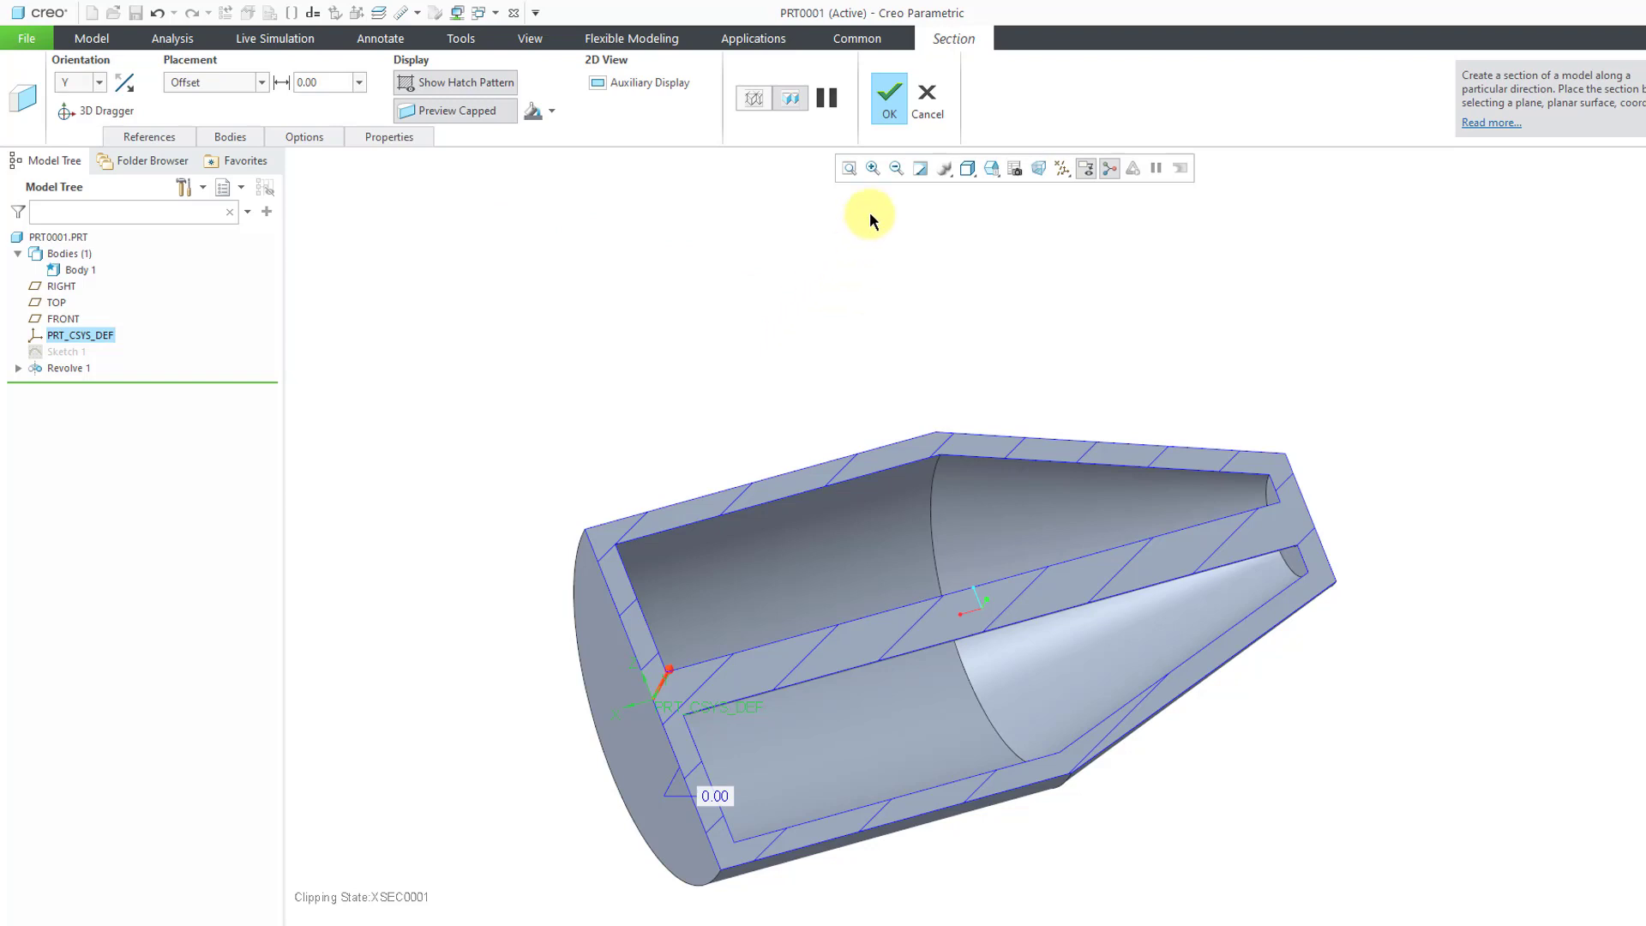
click(931, 102)
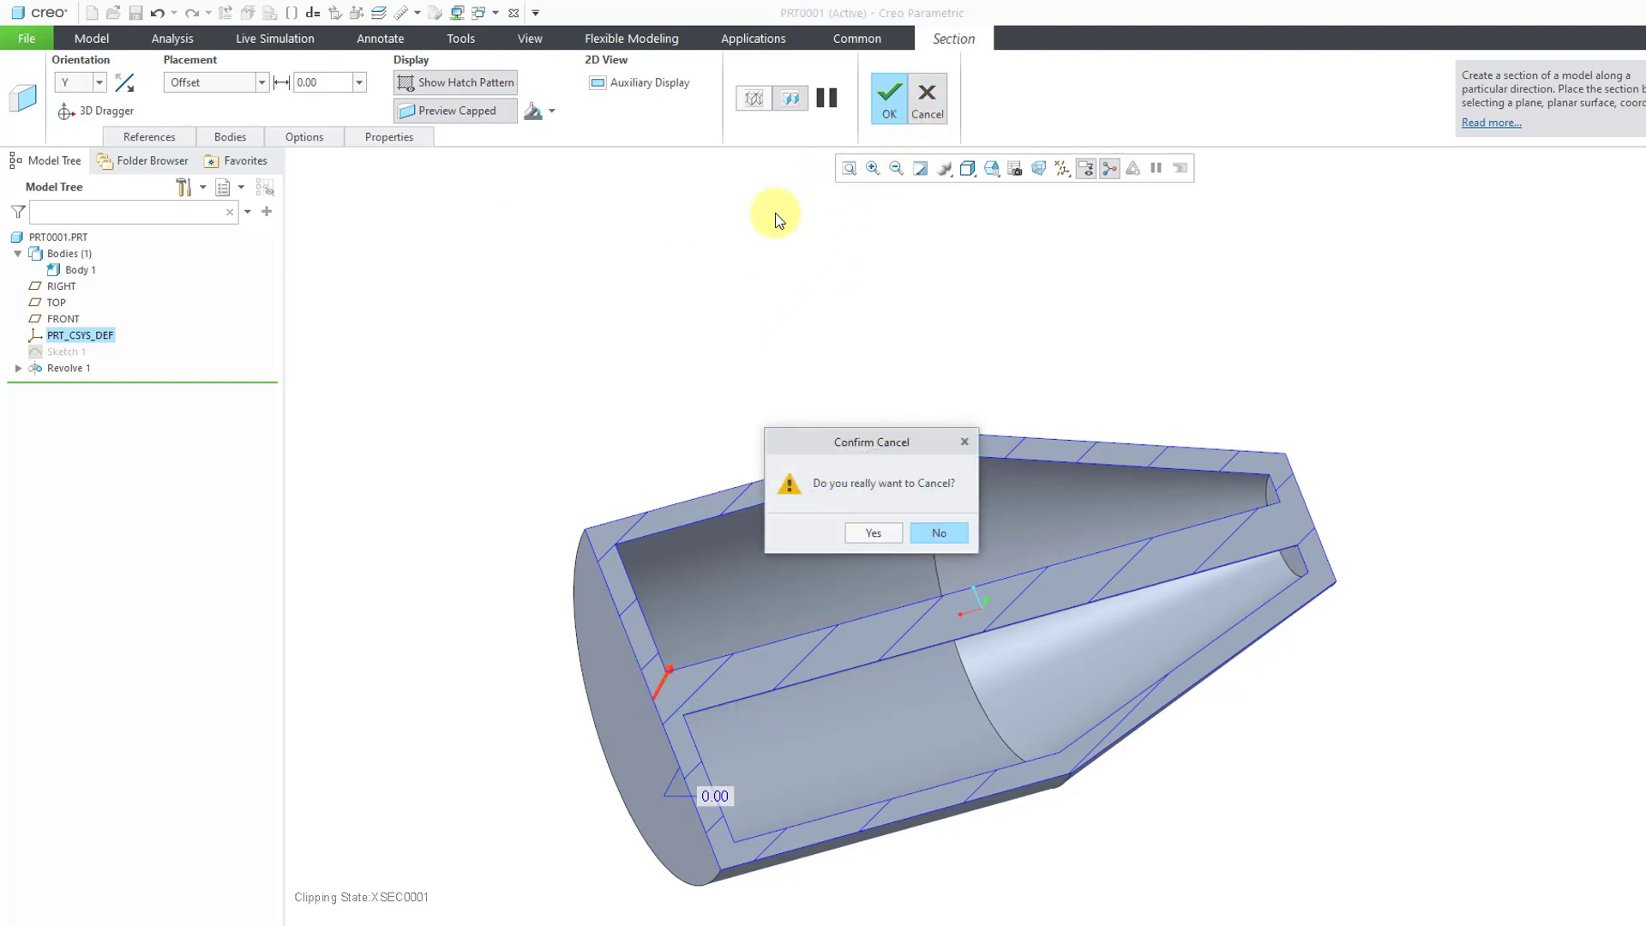
click(878, 526)
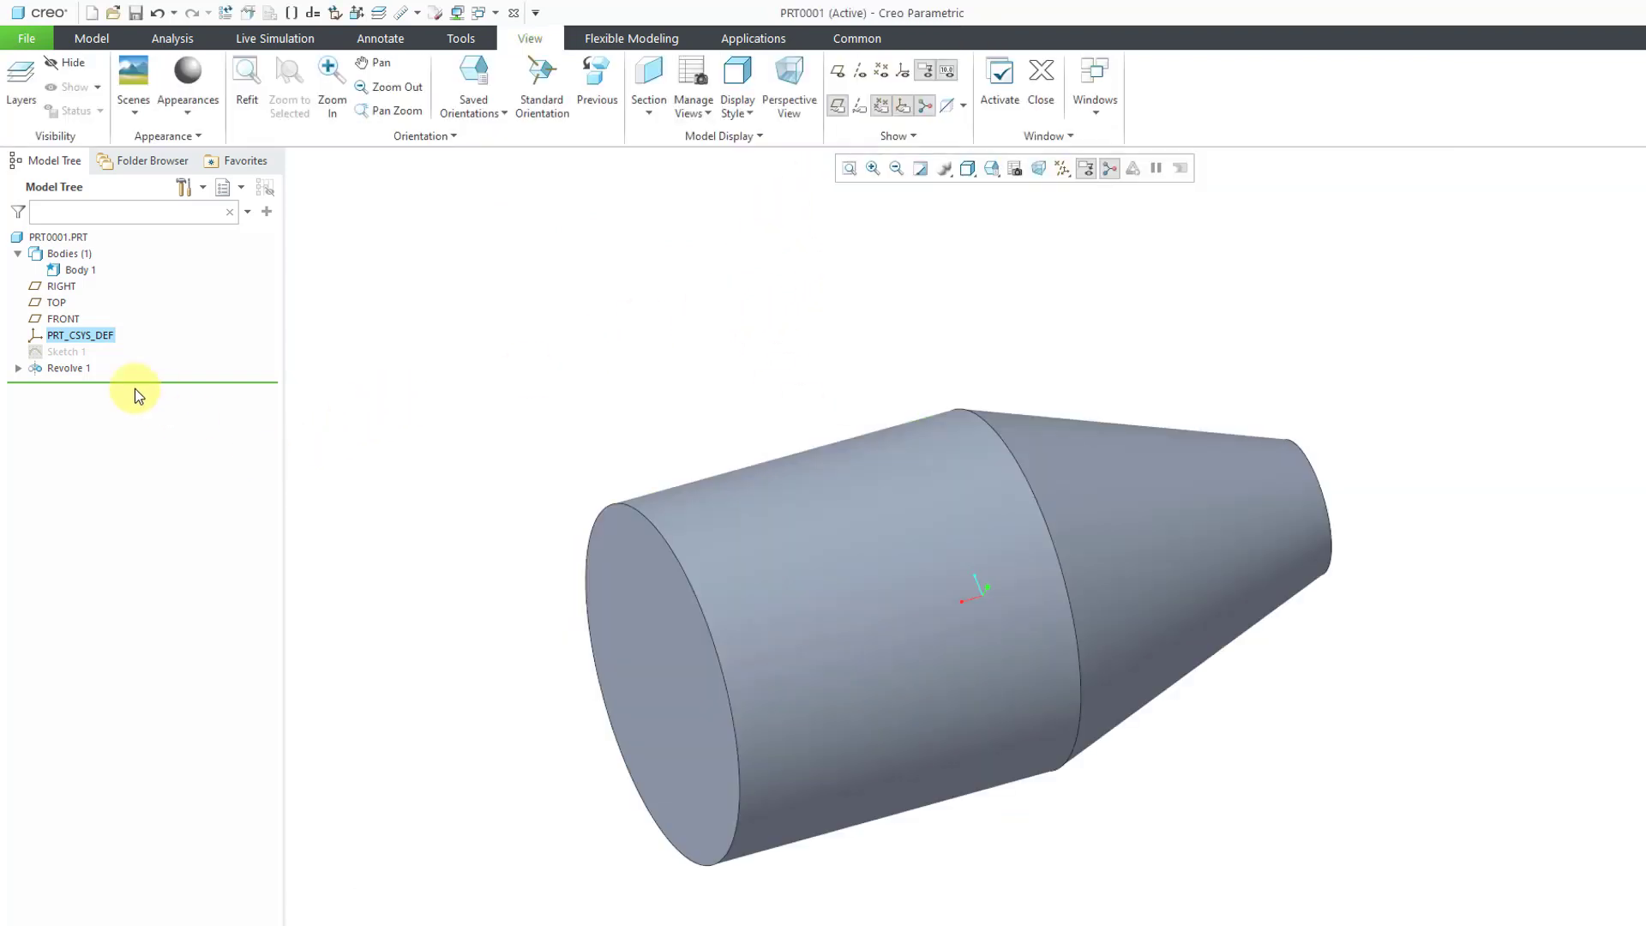
Edit the definition of Revolve 1 and turn off its sketch thickness
click(67, 368)
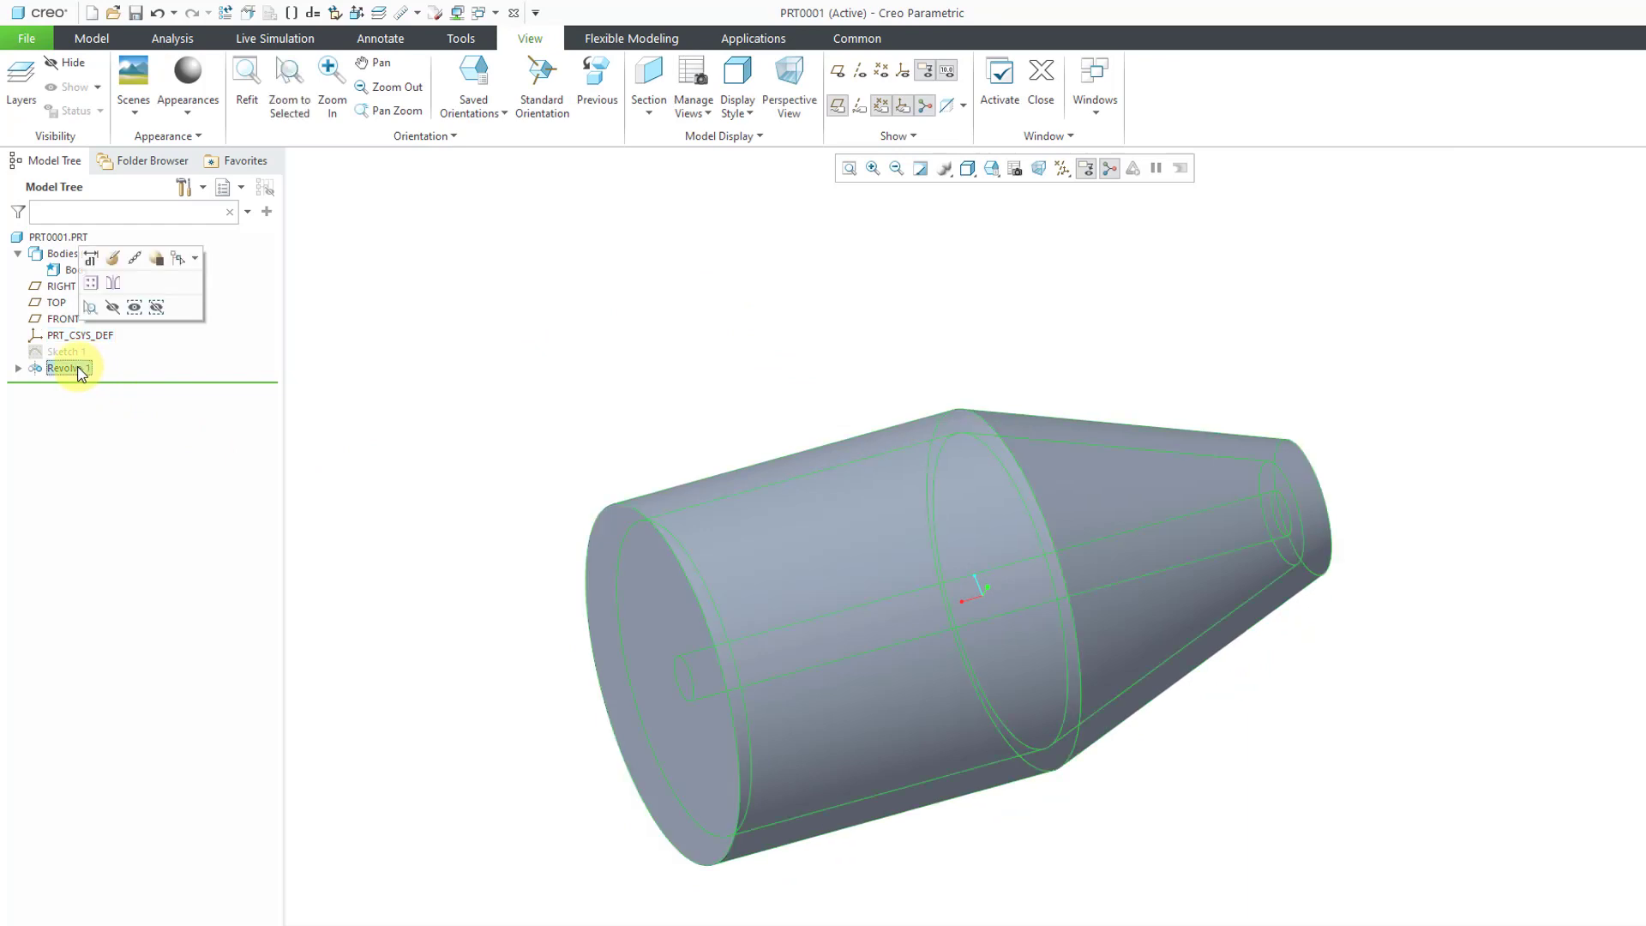
click(113, 258)
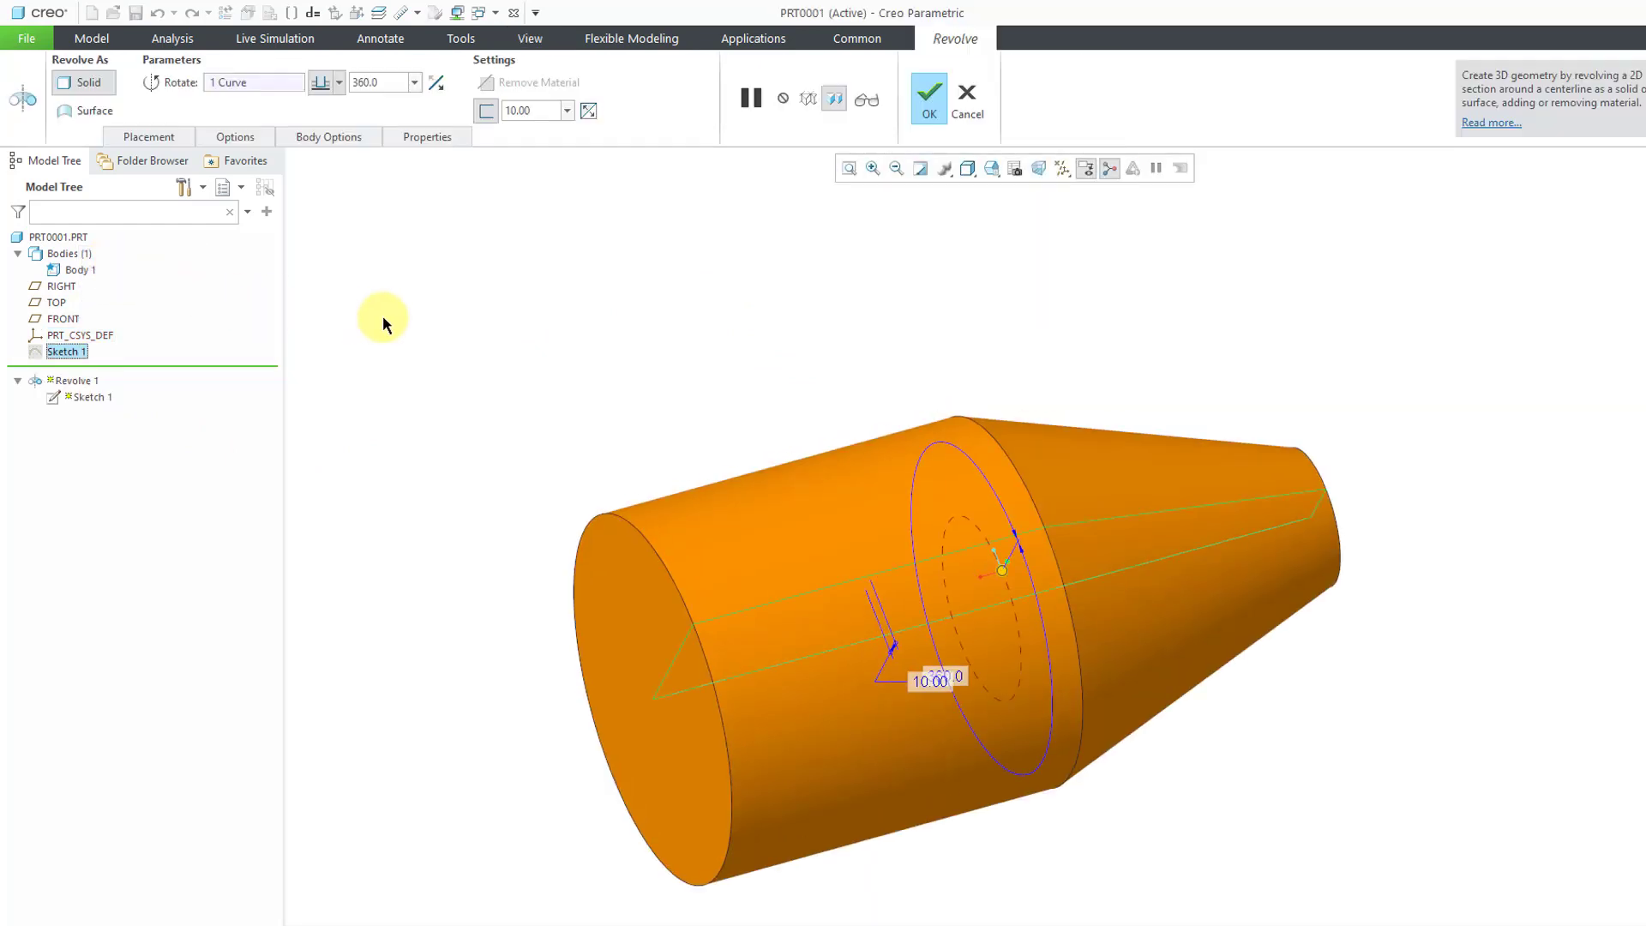
click(487, 113)
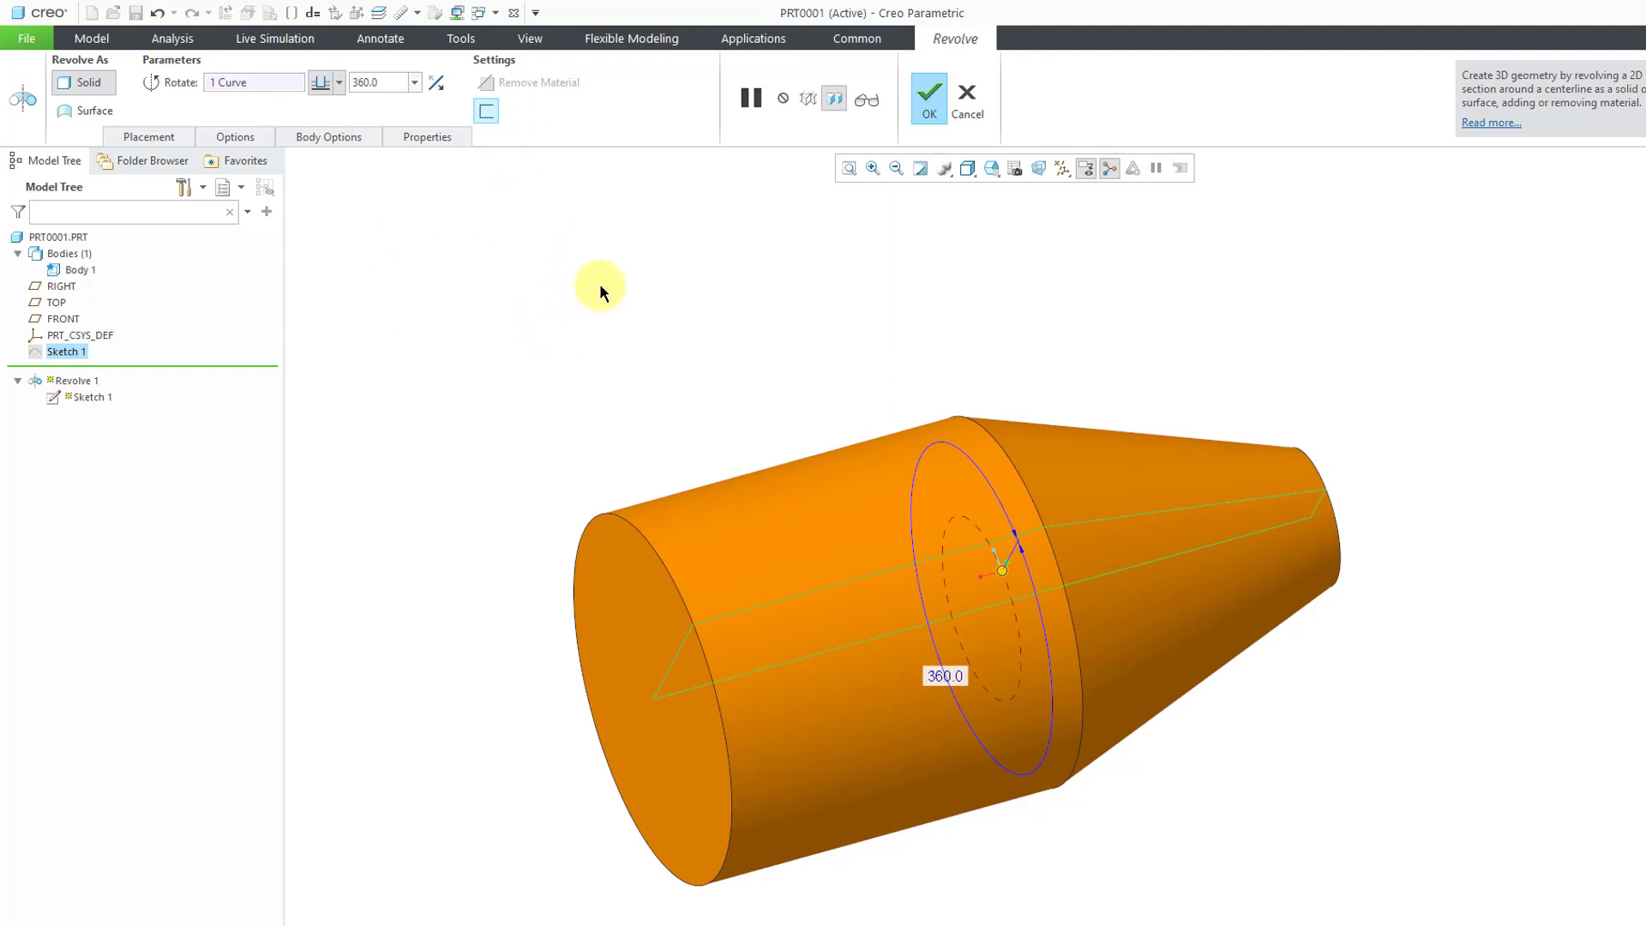
middle_drag(627, 307, 554, 218)
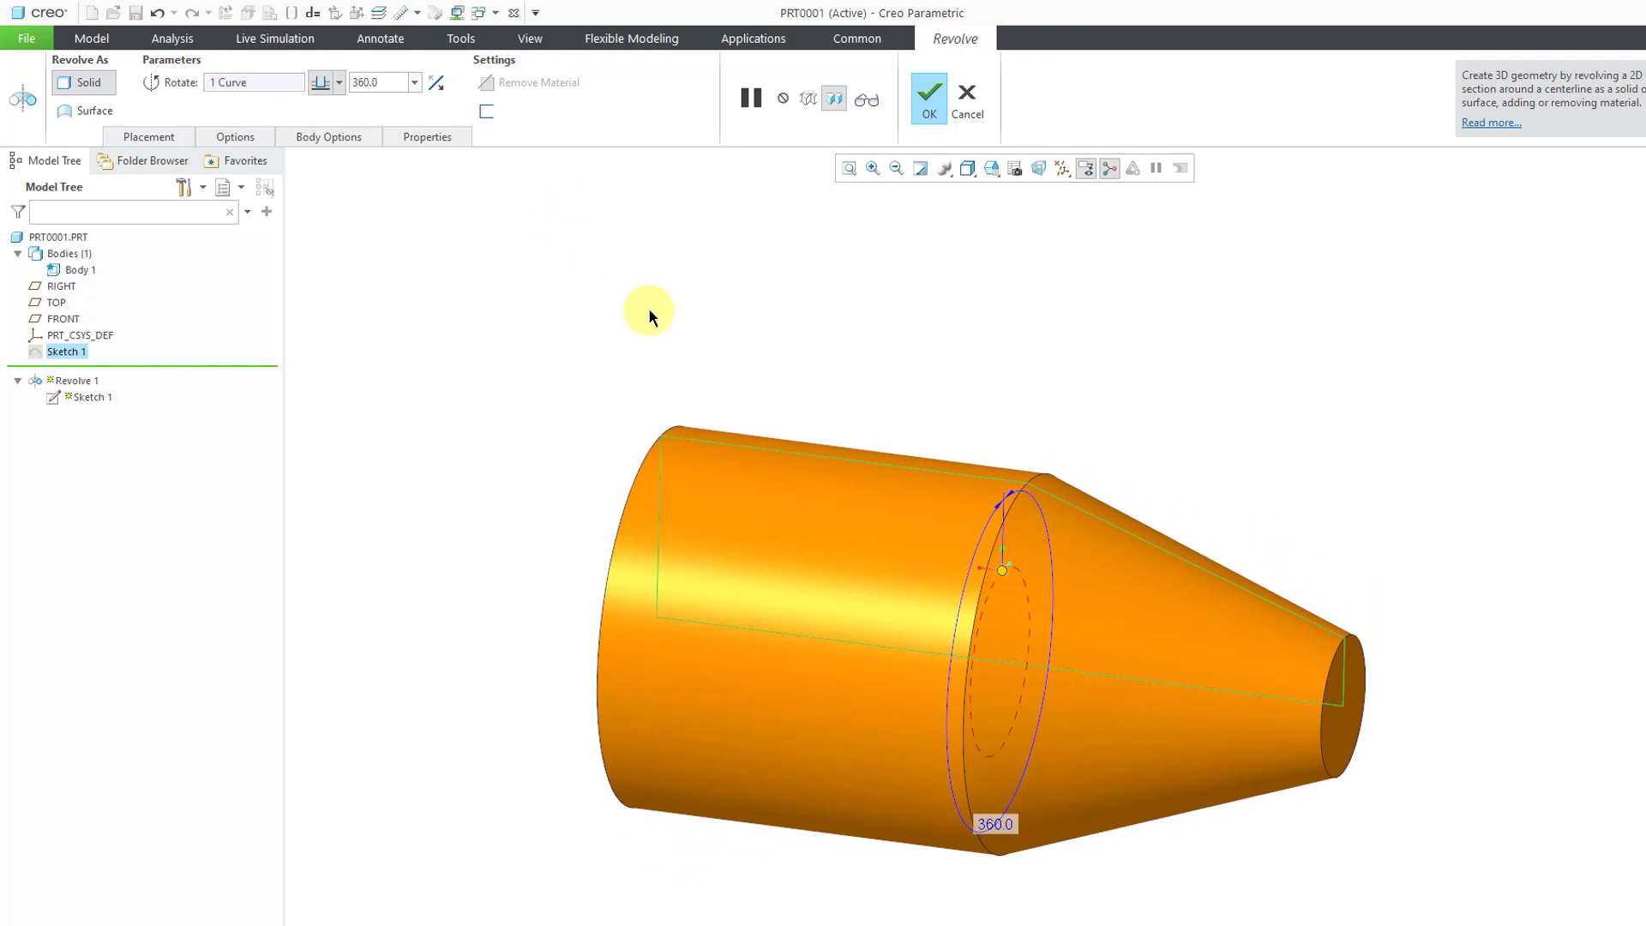
shift+middle_drag(696, 374, 667, 296)
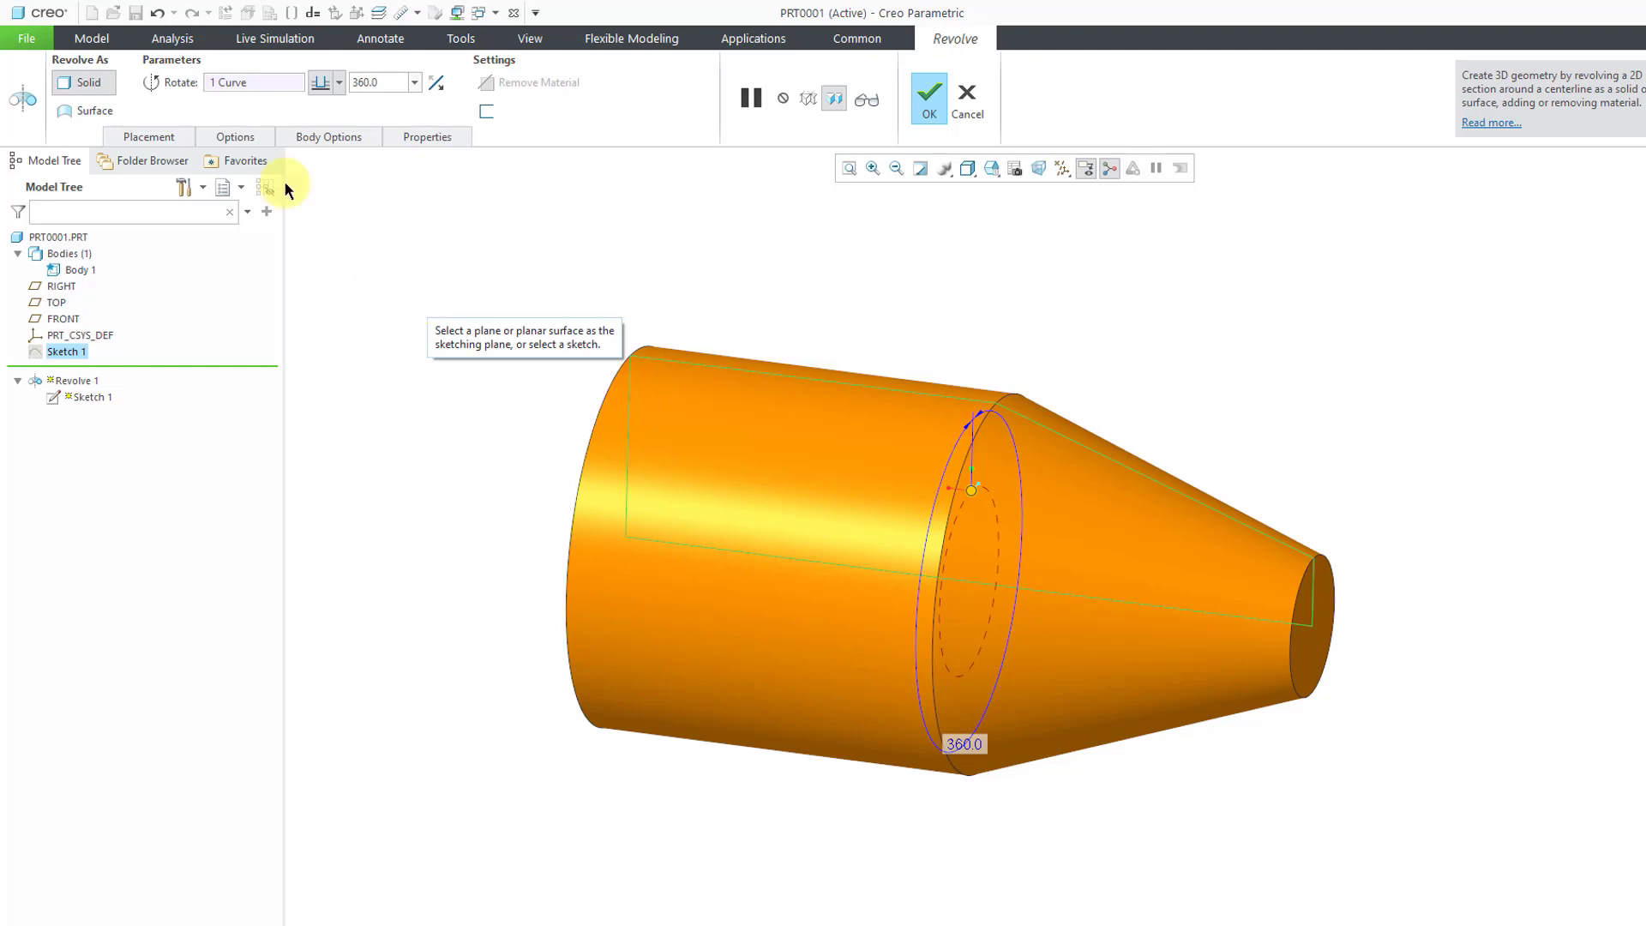
Reduce the revolve's side 1 angle to 60 degrees, and set the side 2 depth to Variable
click(244, 137)
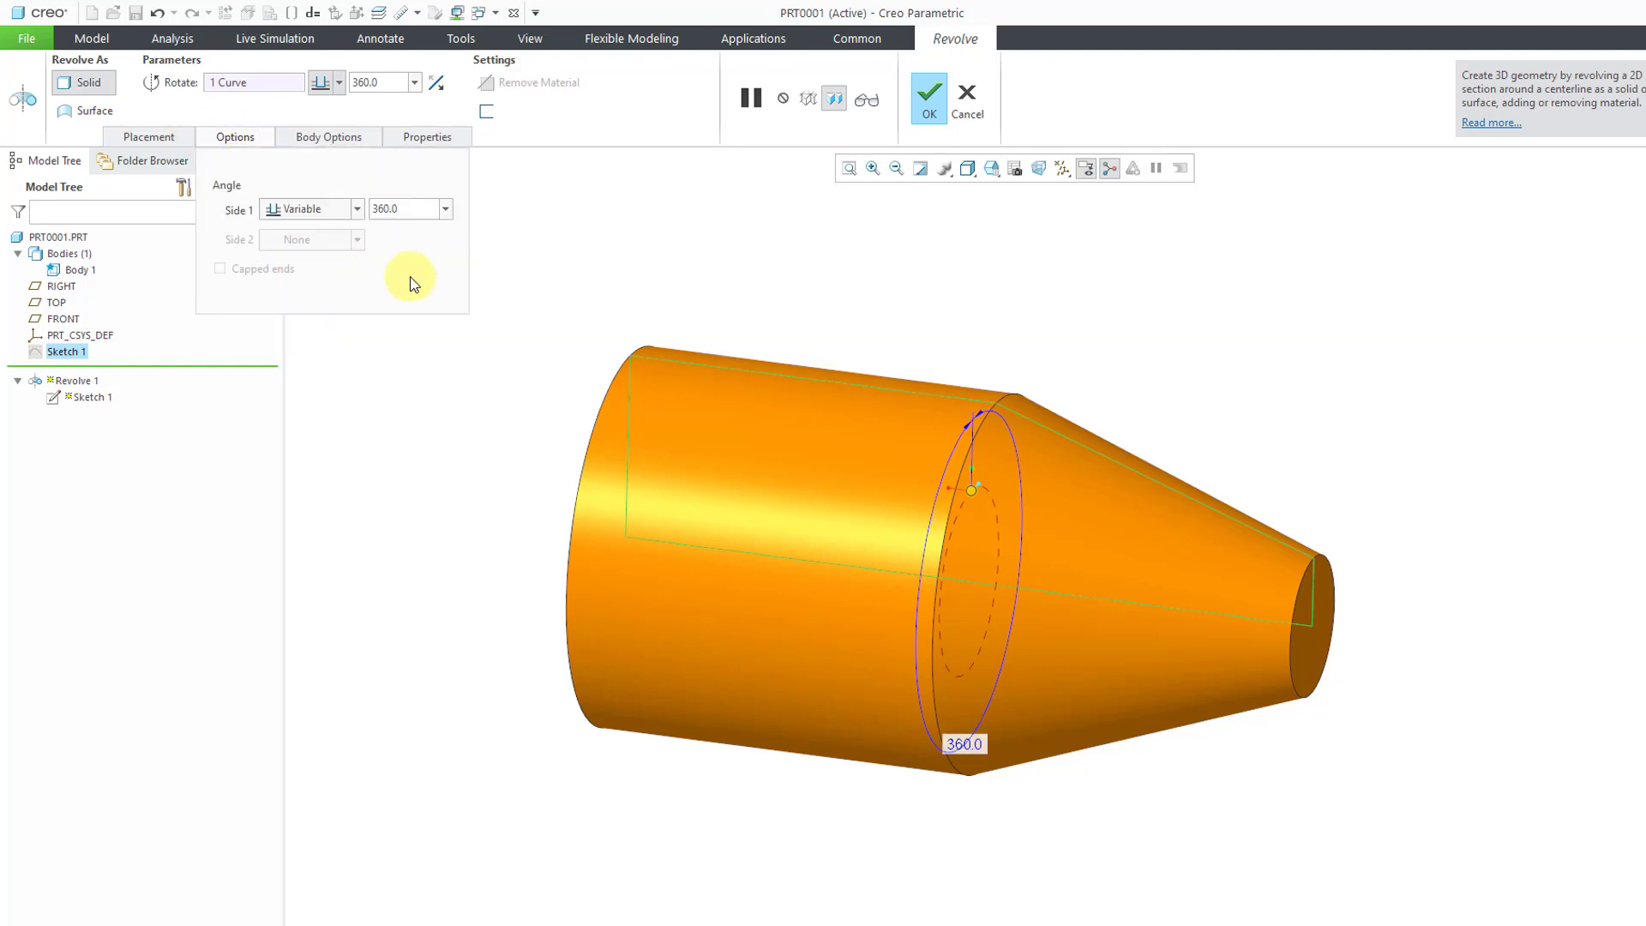
middle_drag(1005, 345, 951, 312)
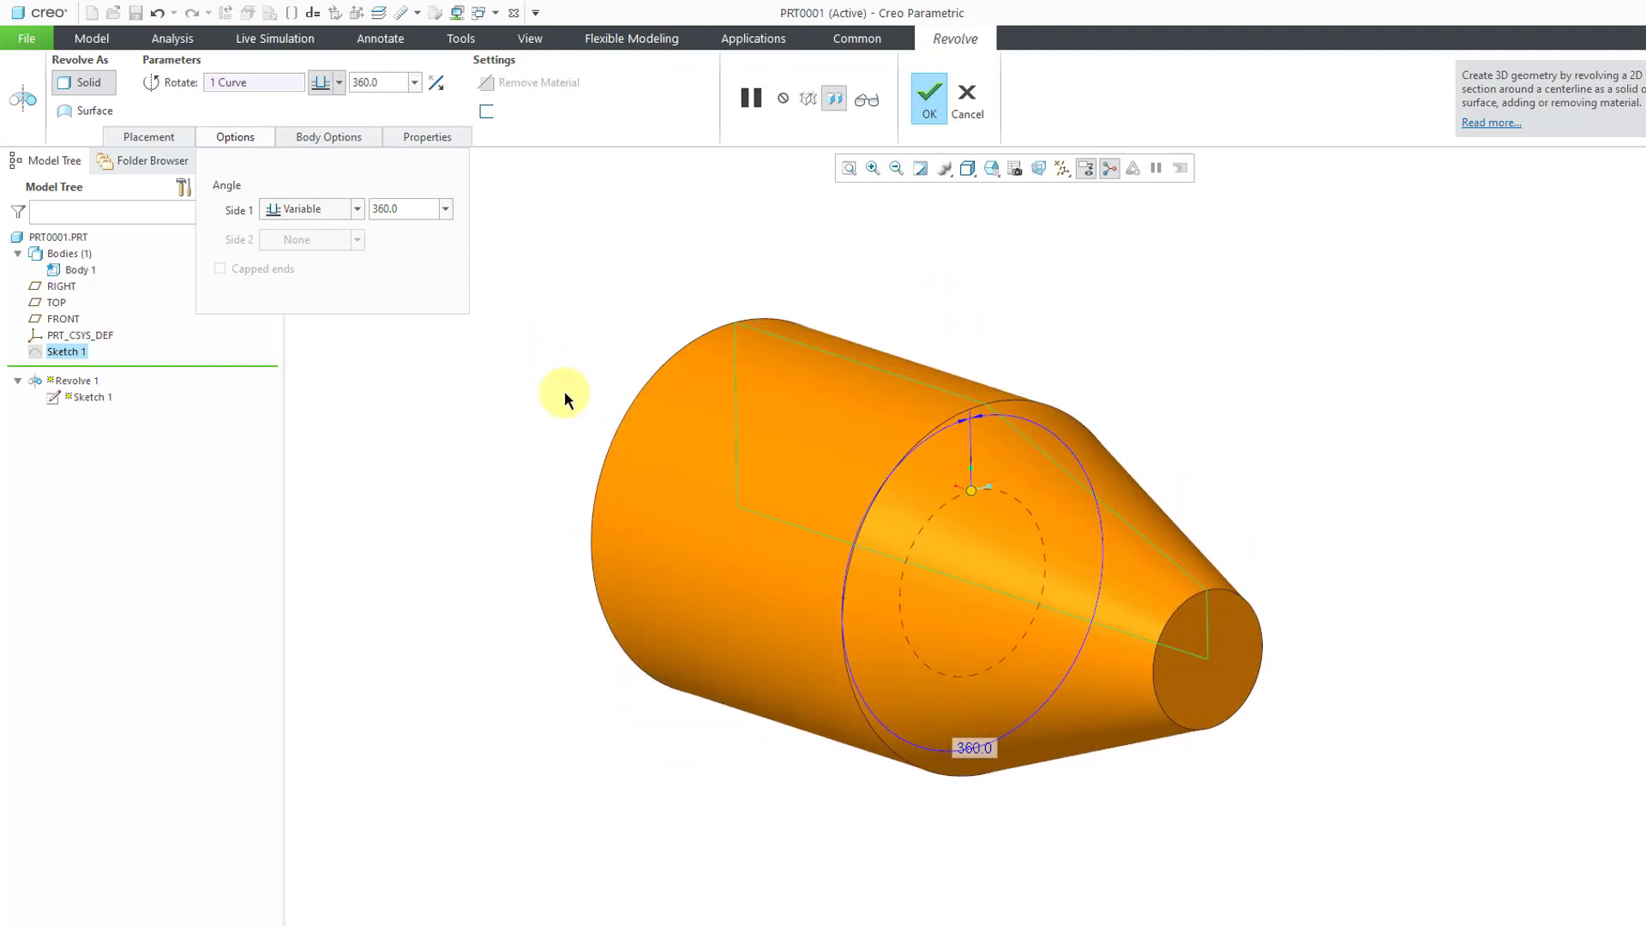
drag(973, 496, 1125, 525)
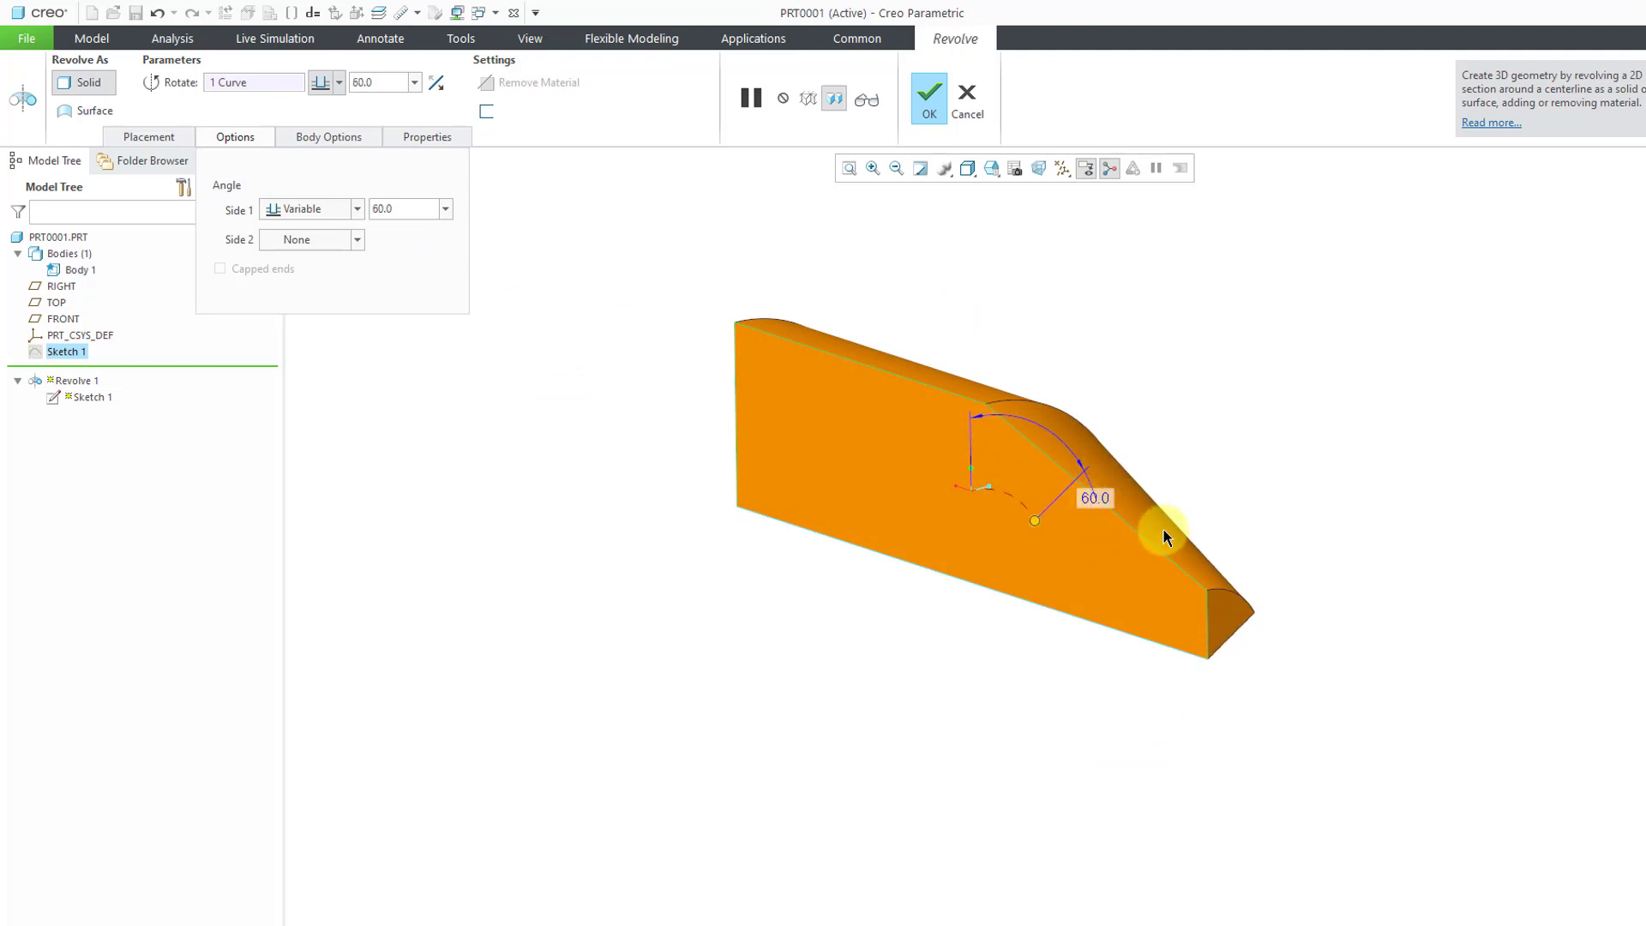
right_click(1149, 298)
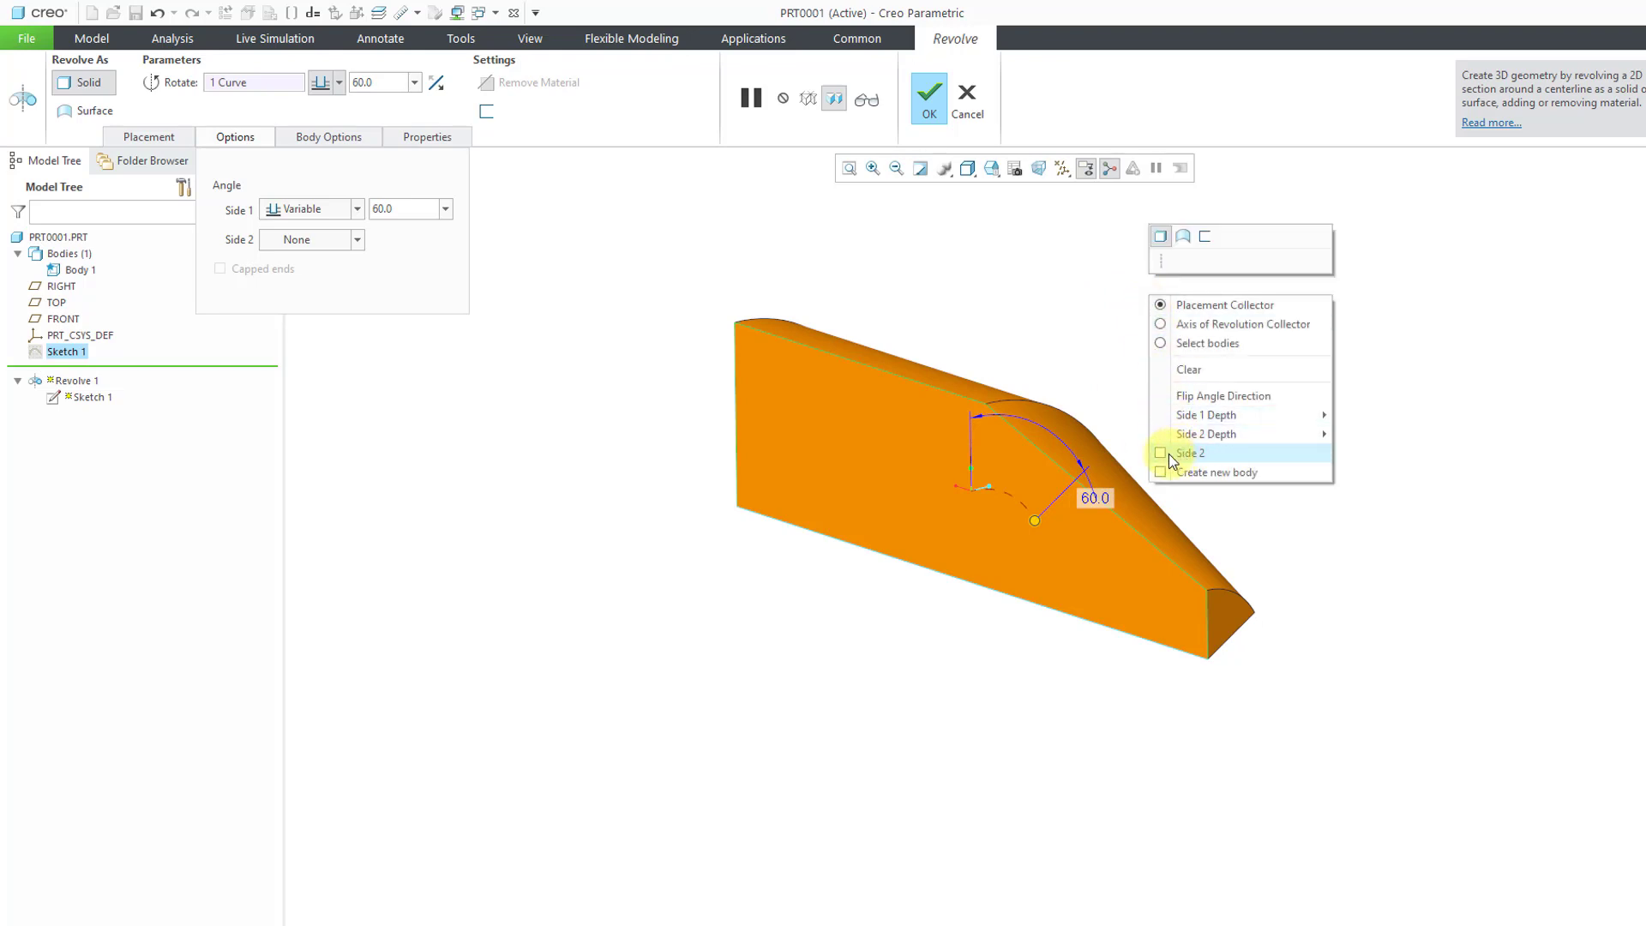
mouse_move(1227, 435)
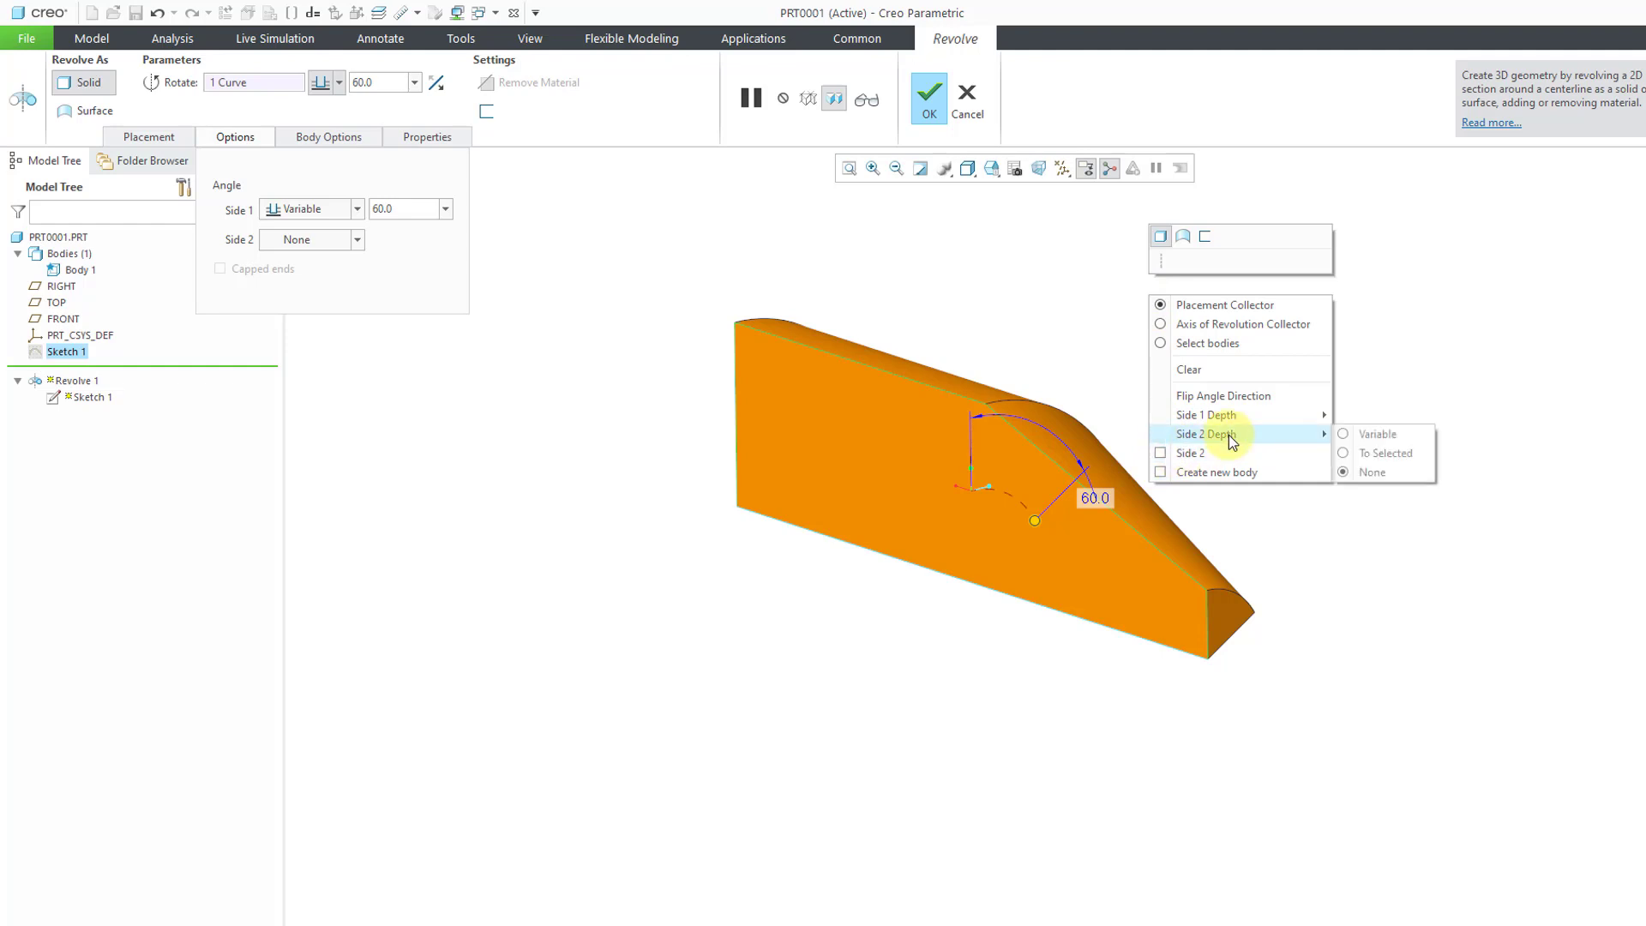
click(1367, 436)
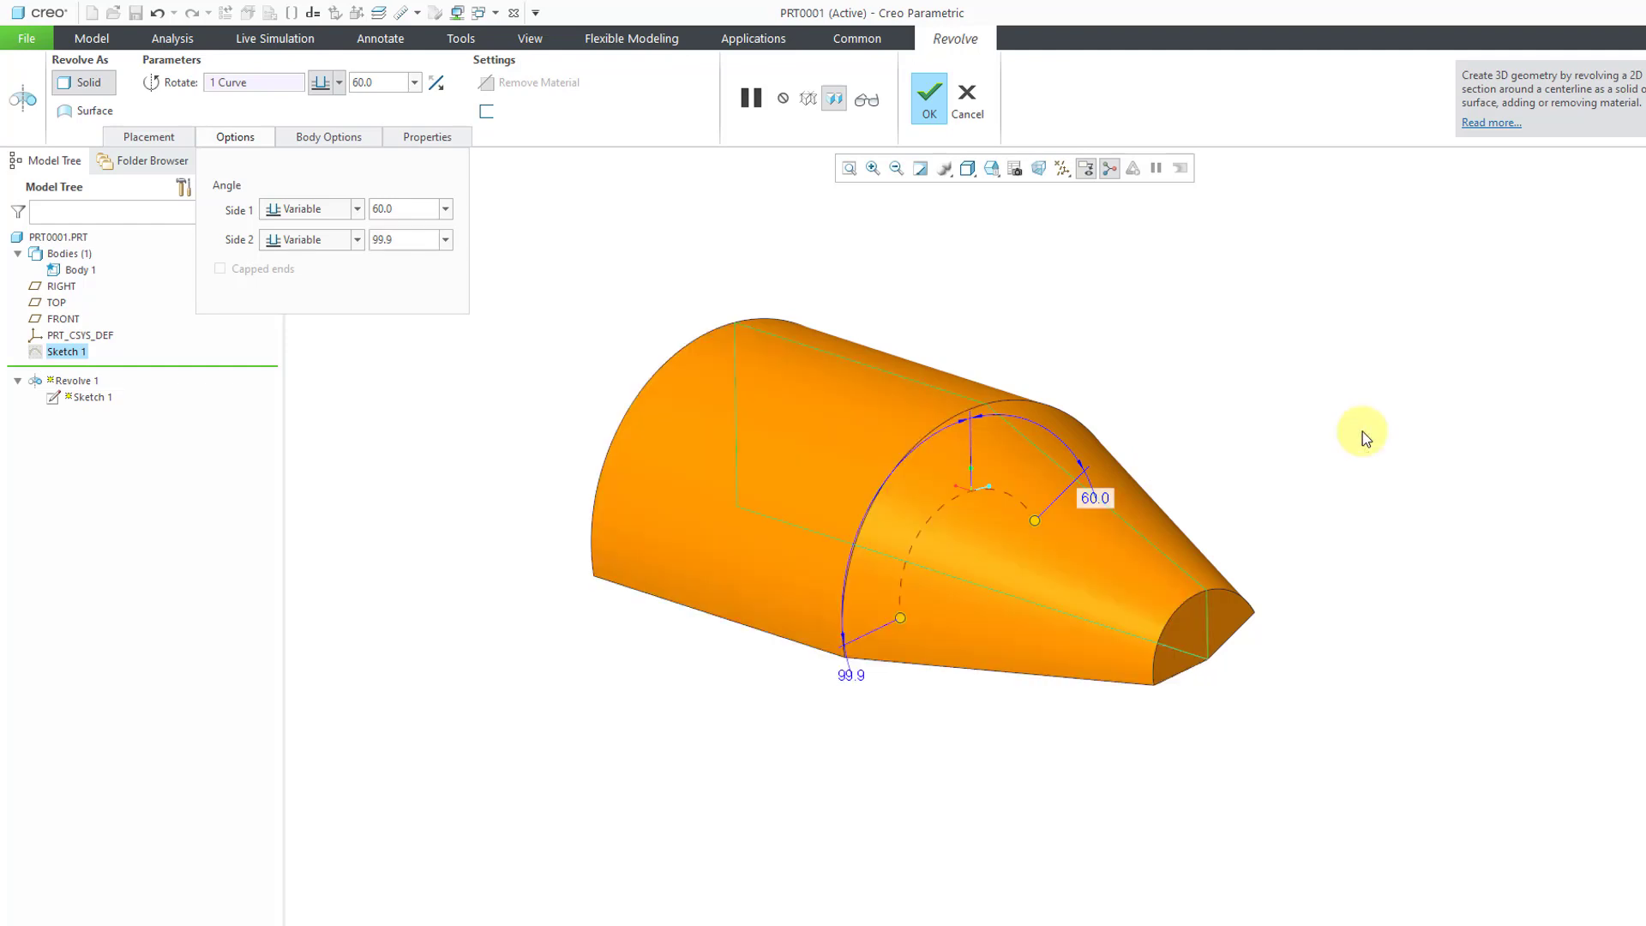
Set the revolve's side 2 angle to about 158 degrees and complete the two-sided solid revolve
drag(900, 619, 935, 731)
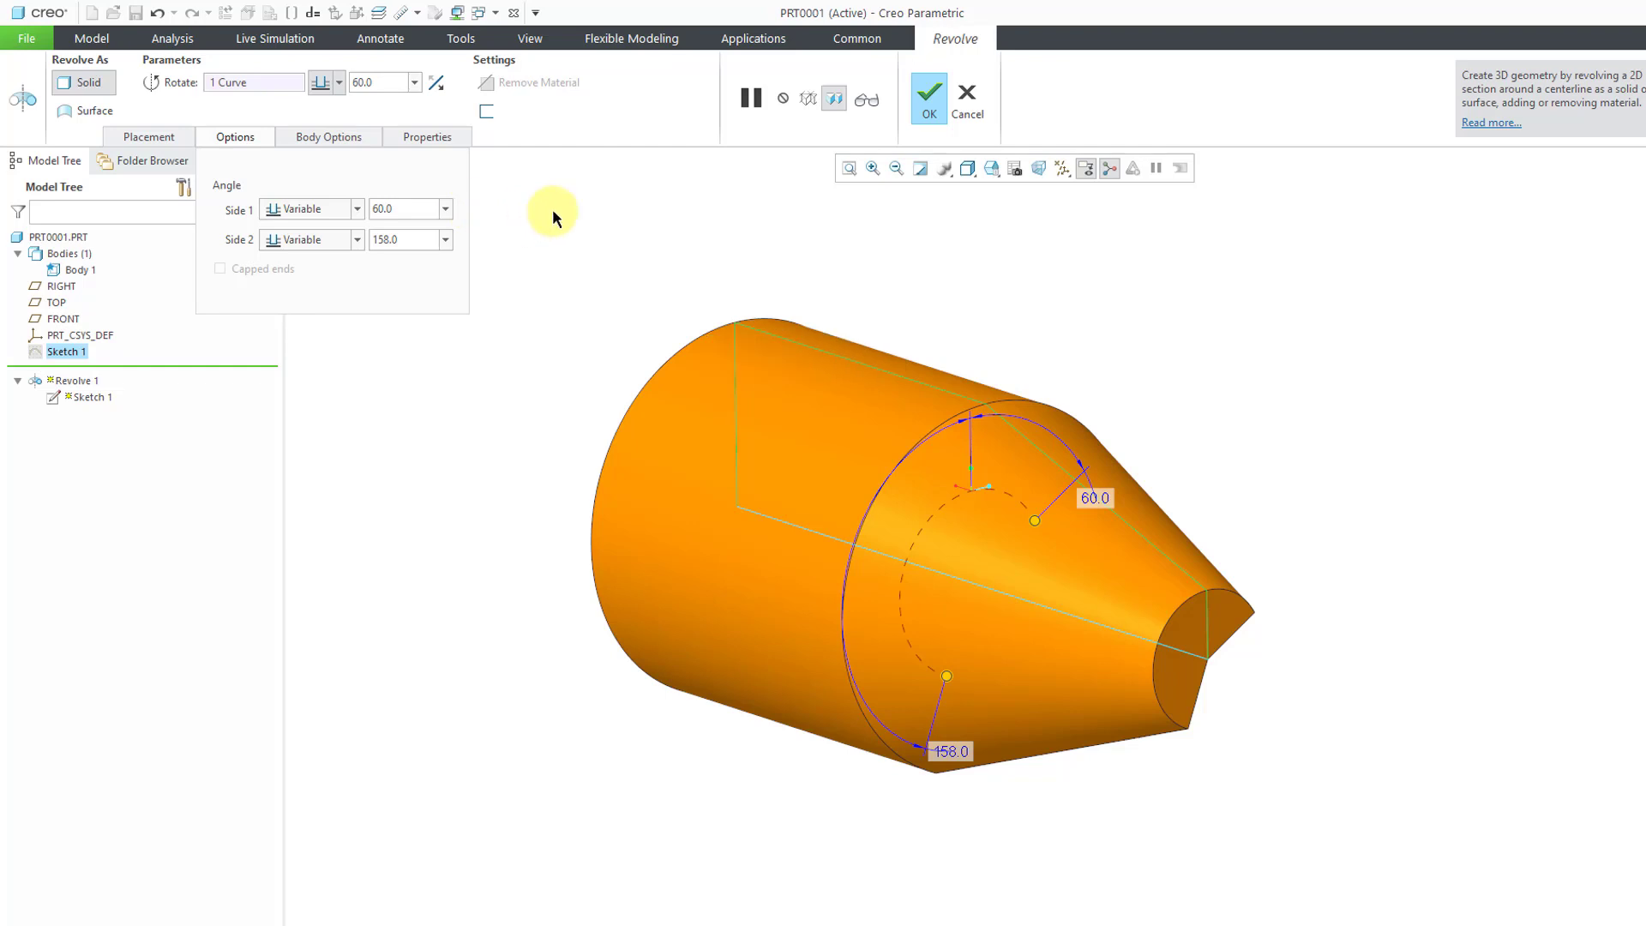
click(929, 96)
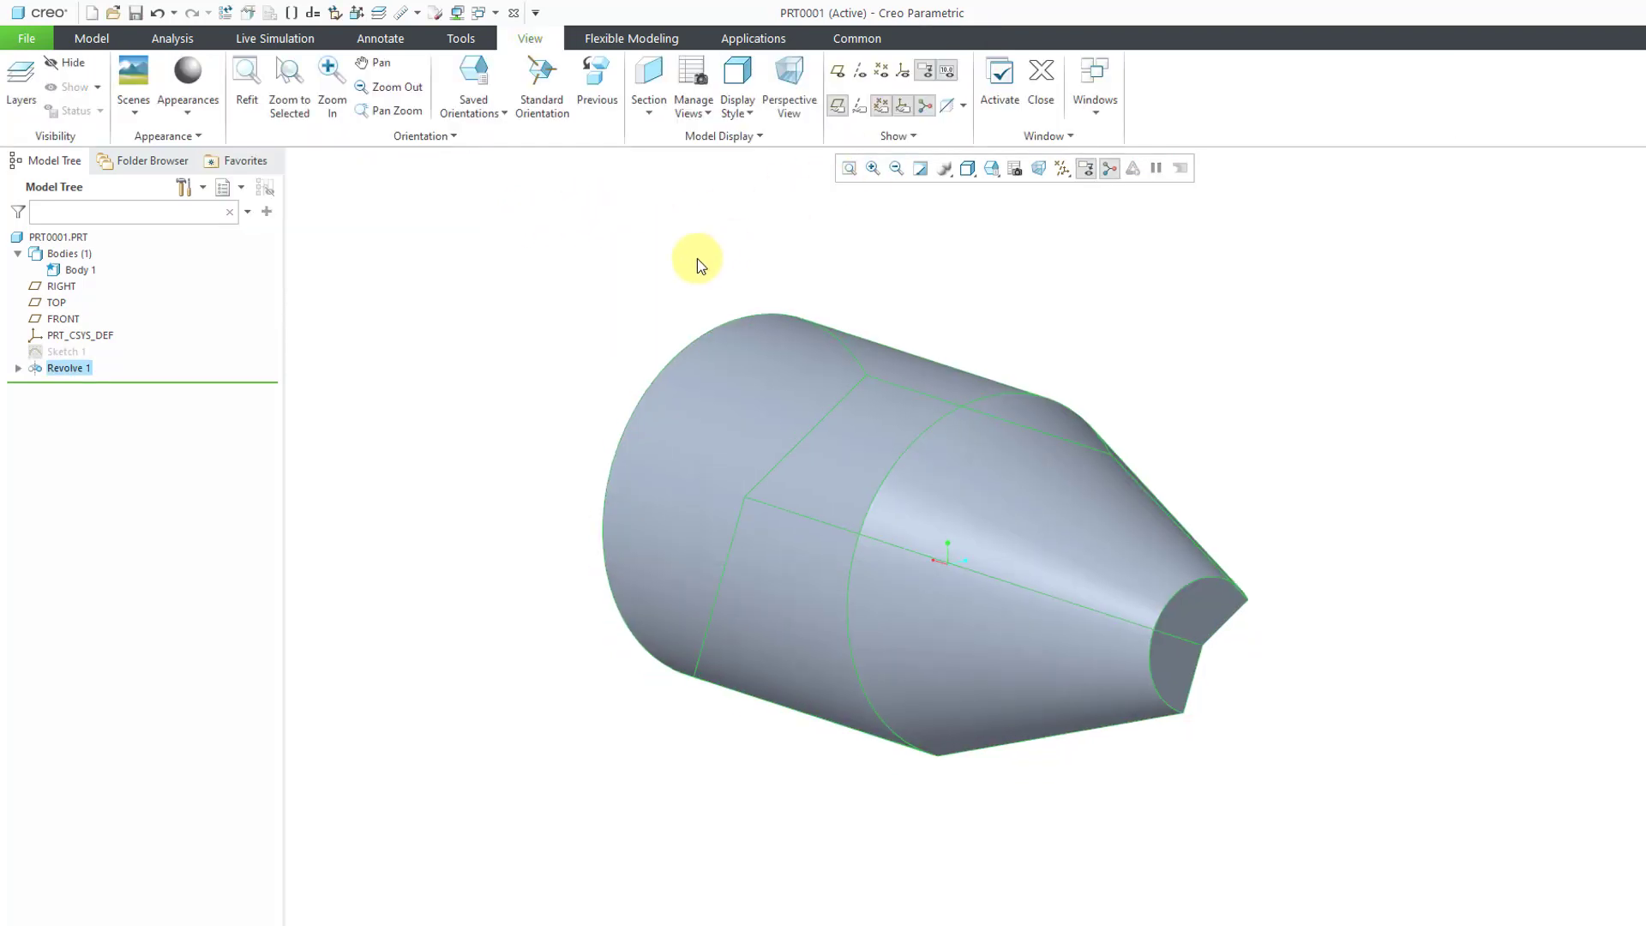
mouse_move(956, 368)
middle_down()
mouse_move(782, 345)
mouse_move(768, 322)
mouse_move(808, 349)
mouse_move(780, 363)
middle_up()
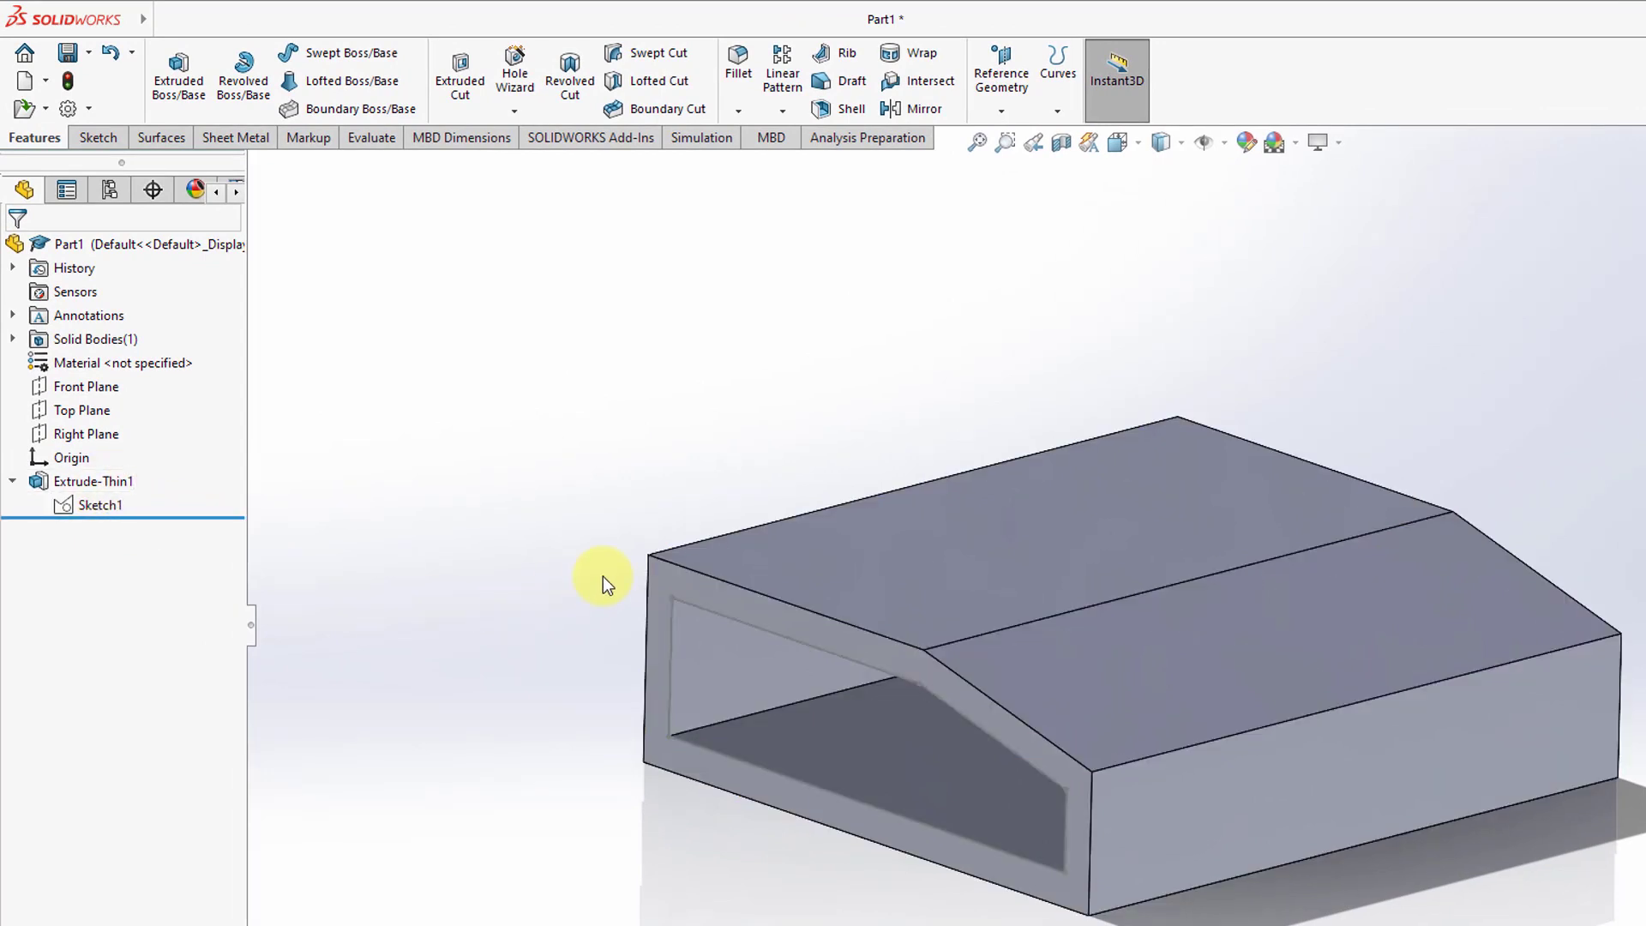
Switch to SOLIDWORKS, edit Extrude-Thin1 and try to turn off its Thin Feature option
click(106, 485)
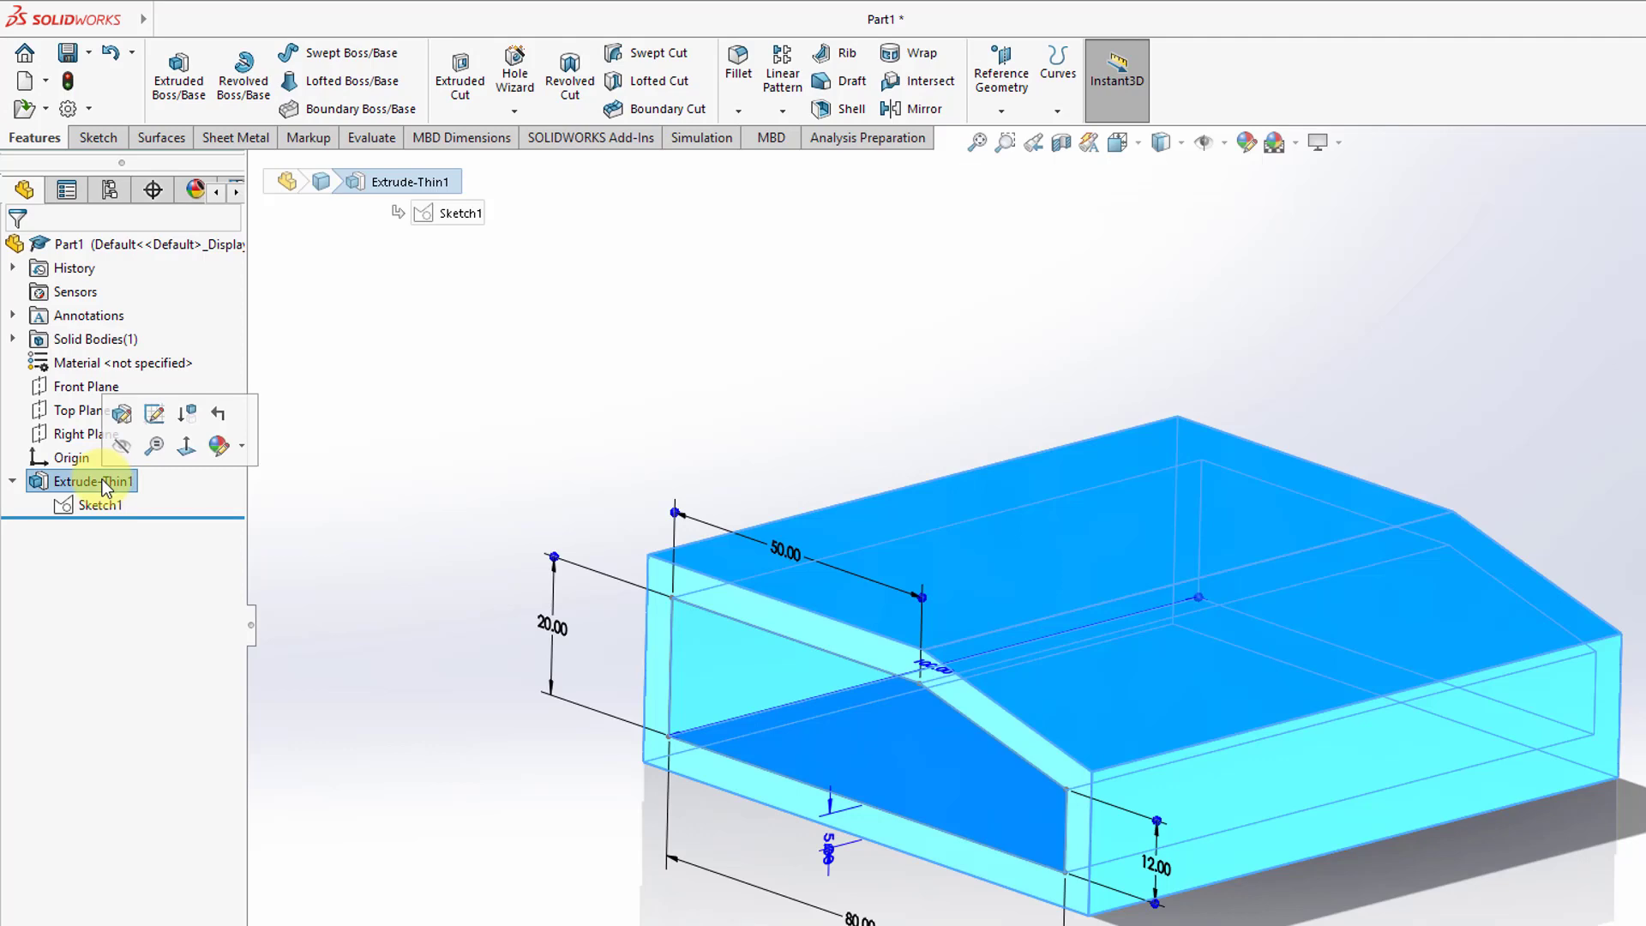
click(126, 422)
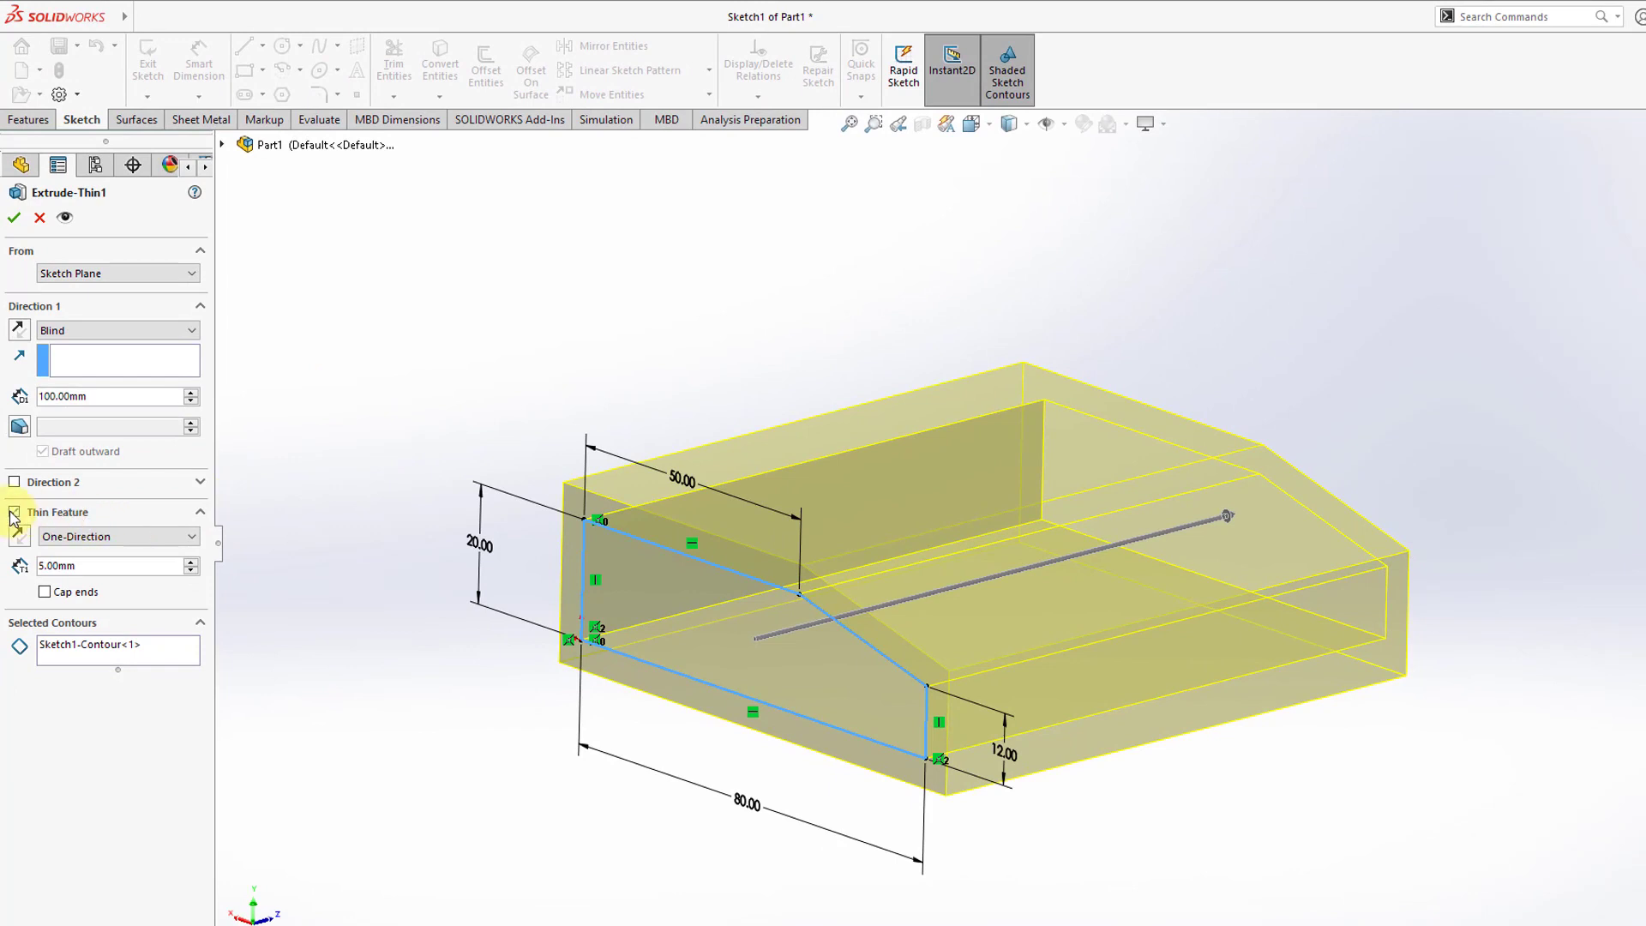
click(14, 513)
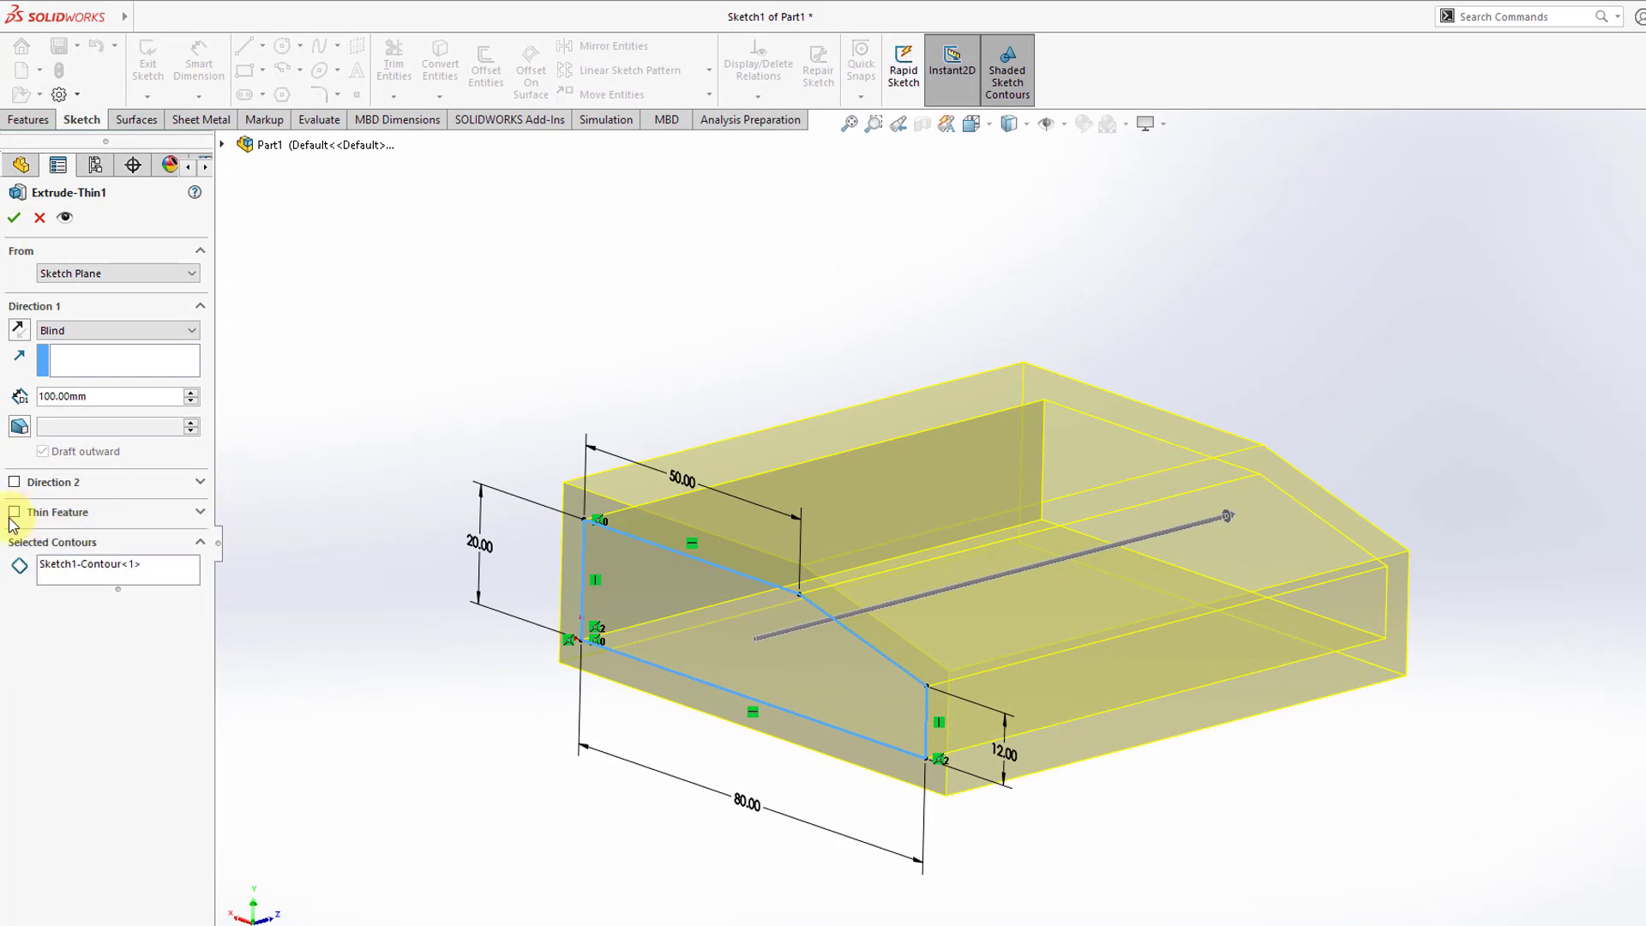
click(14, 218)
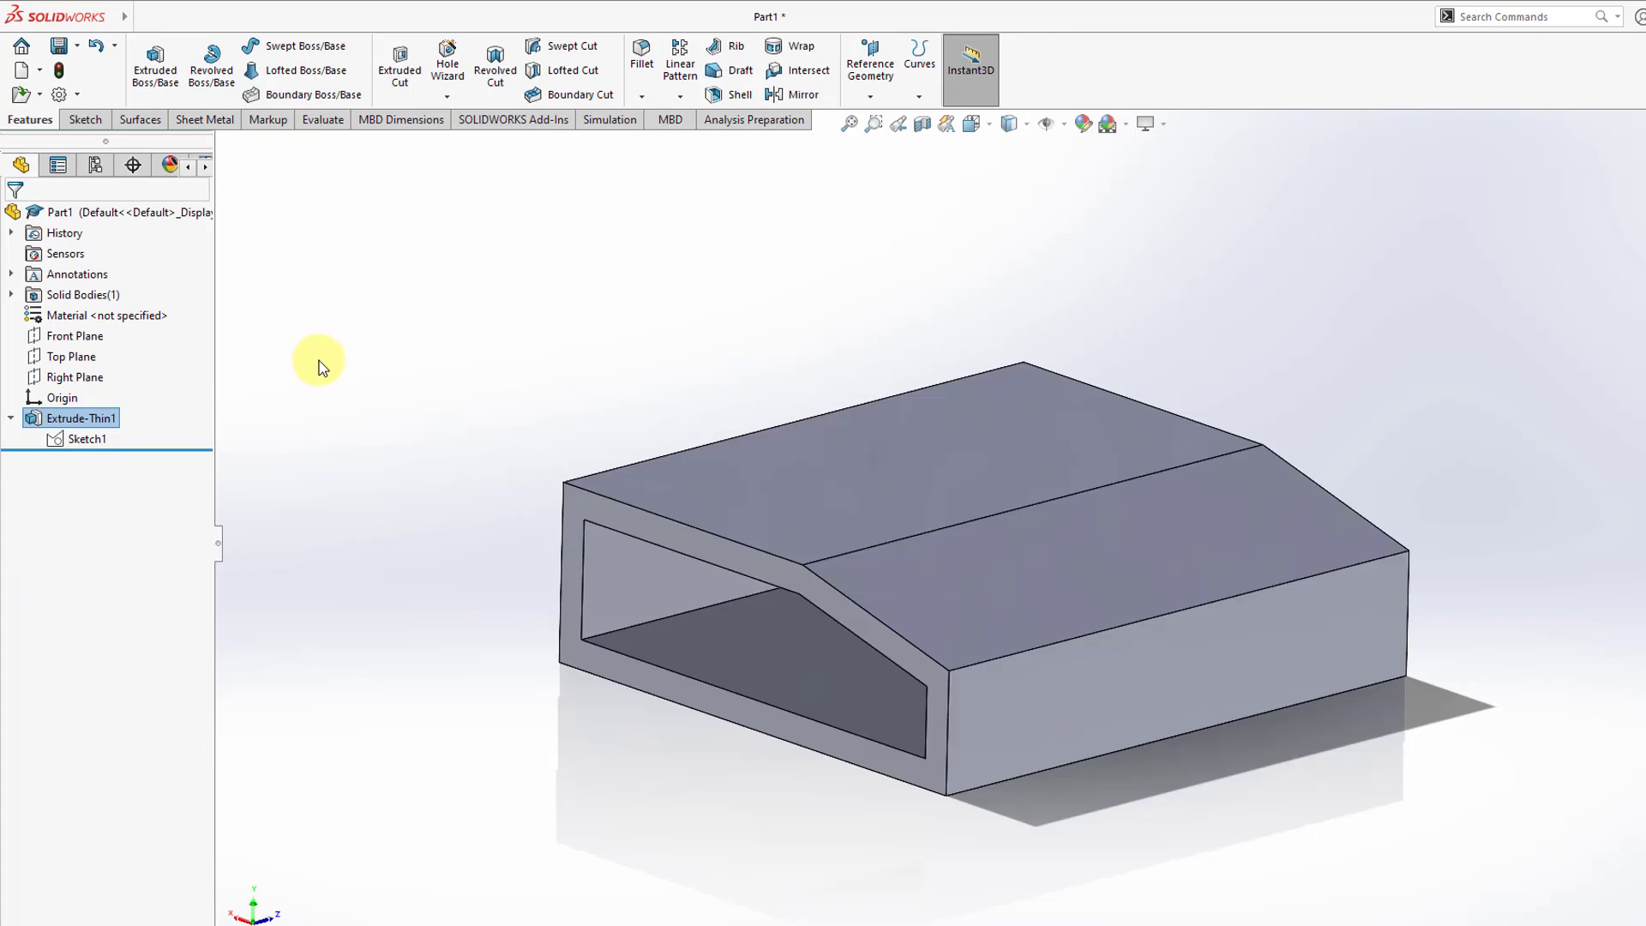
middle_drag(646, 371, 690, 368)
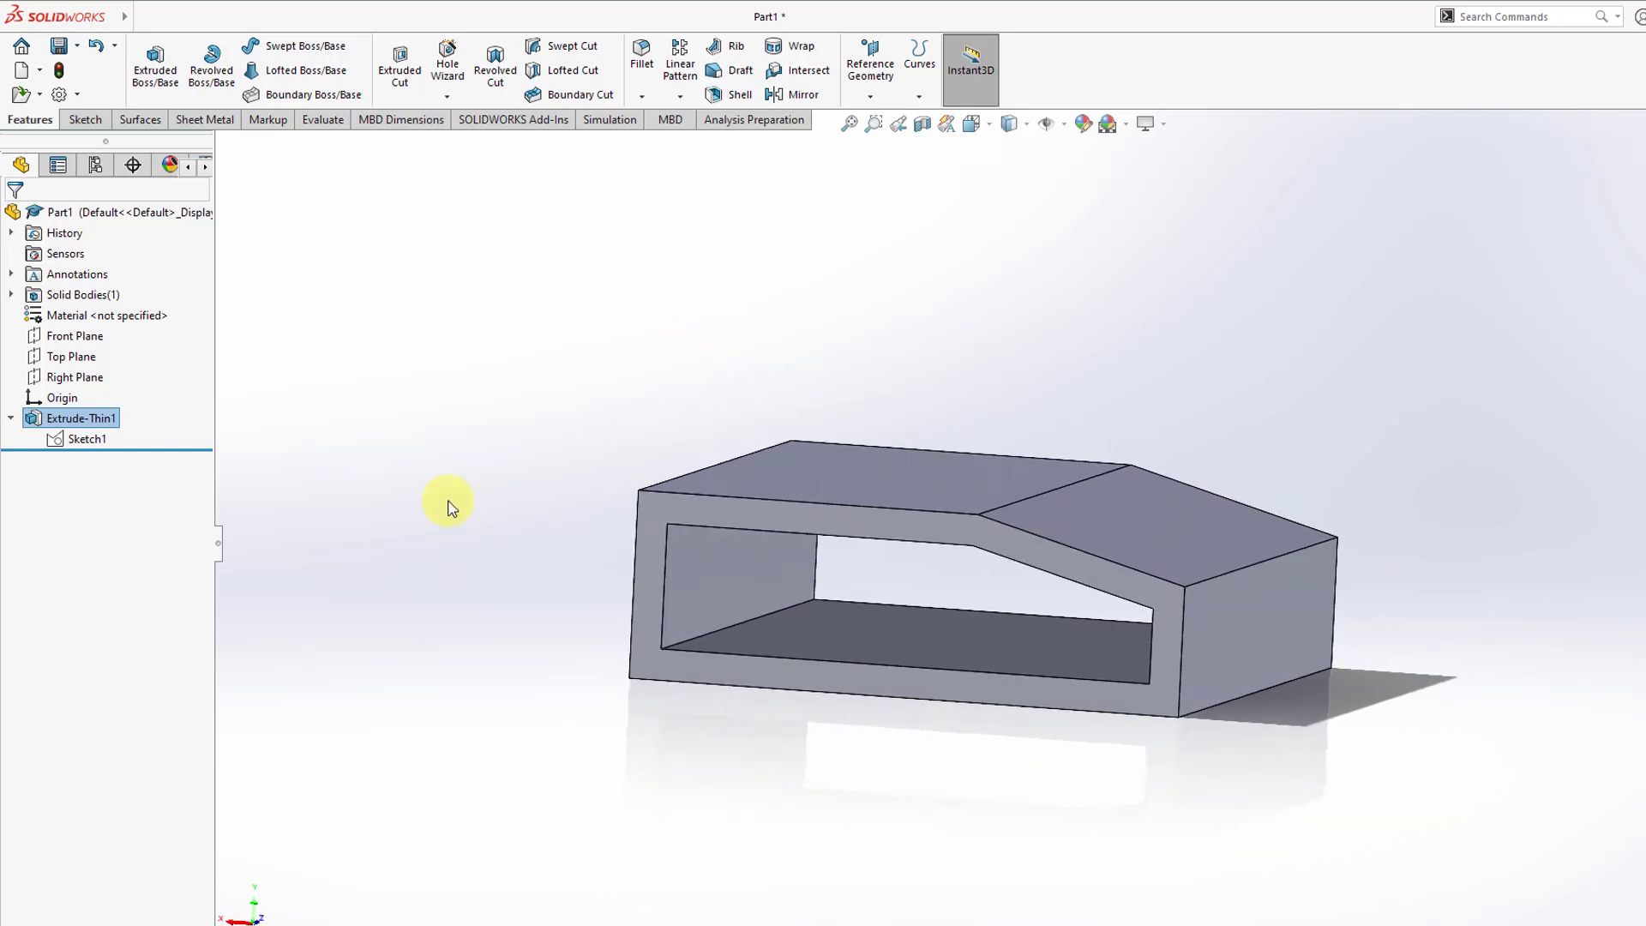
Delete the Extrude-Thin1 feature while keeping its absorbed Sketch1
right_click(109, 427)
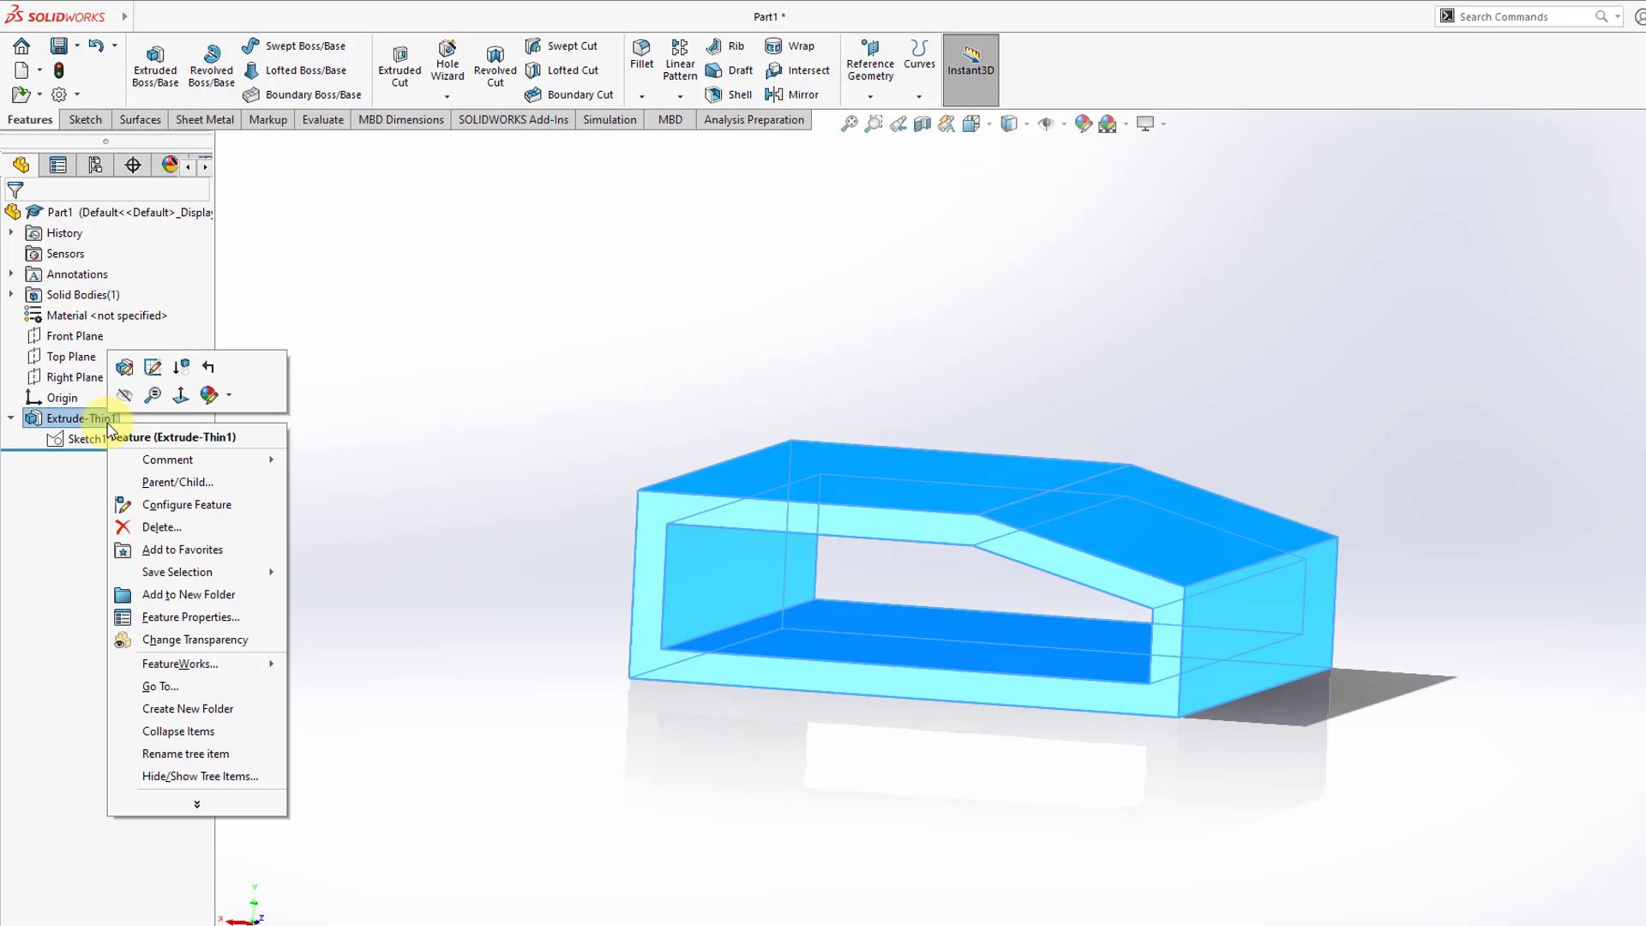
click(172, 528)
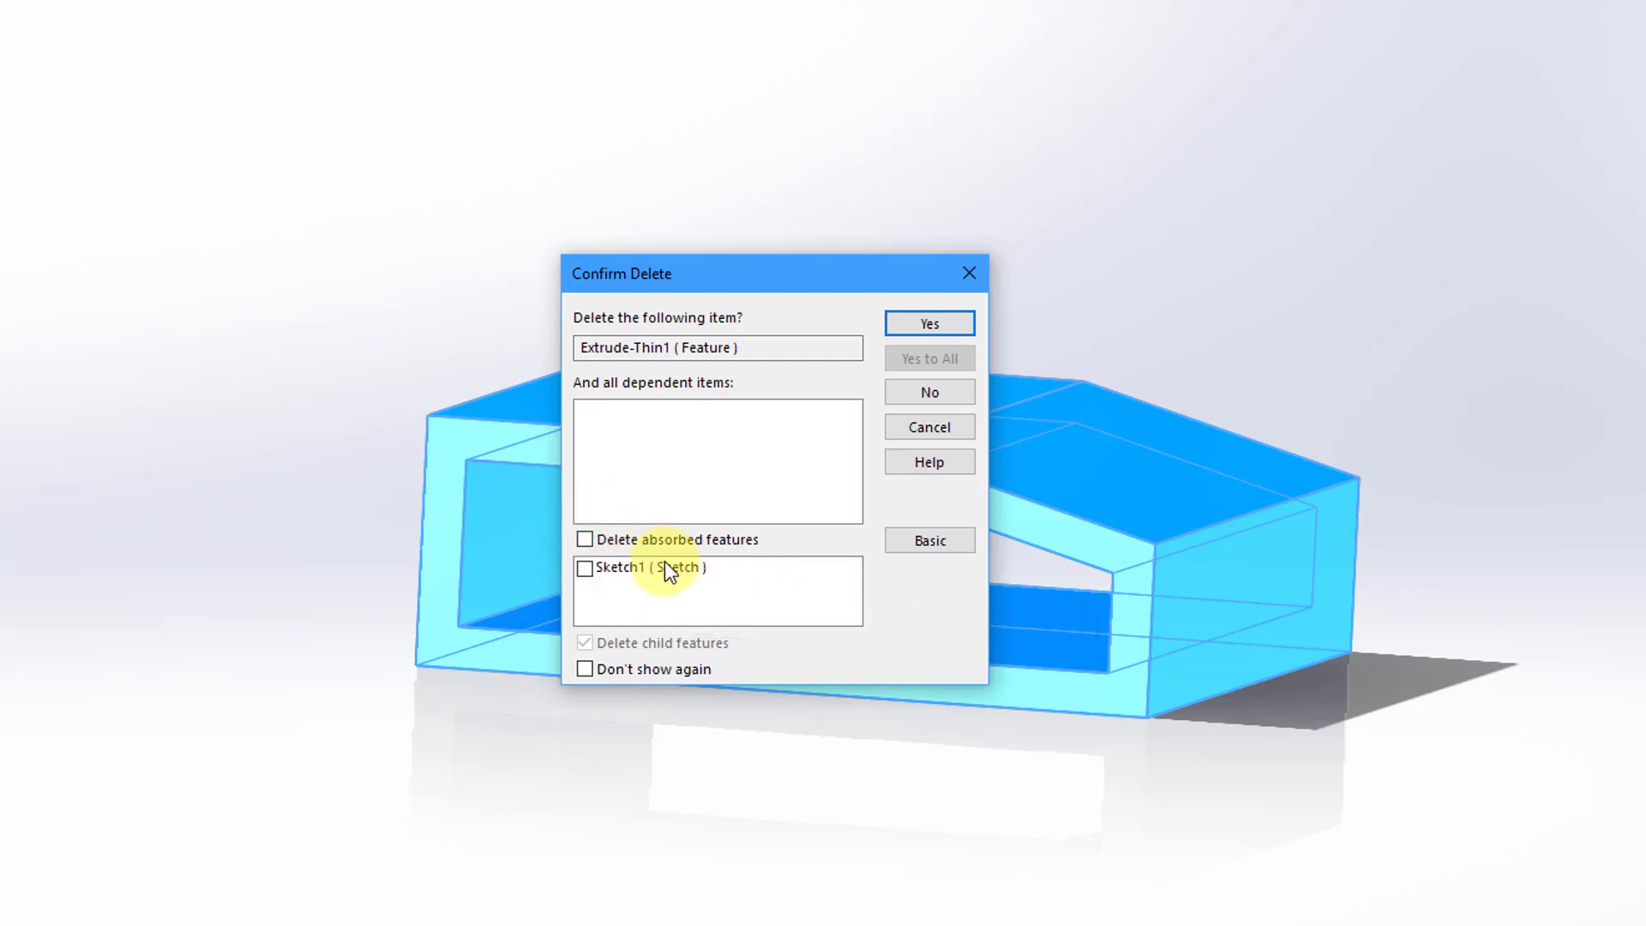
click(931, 326)
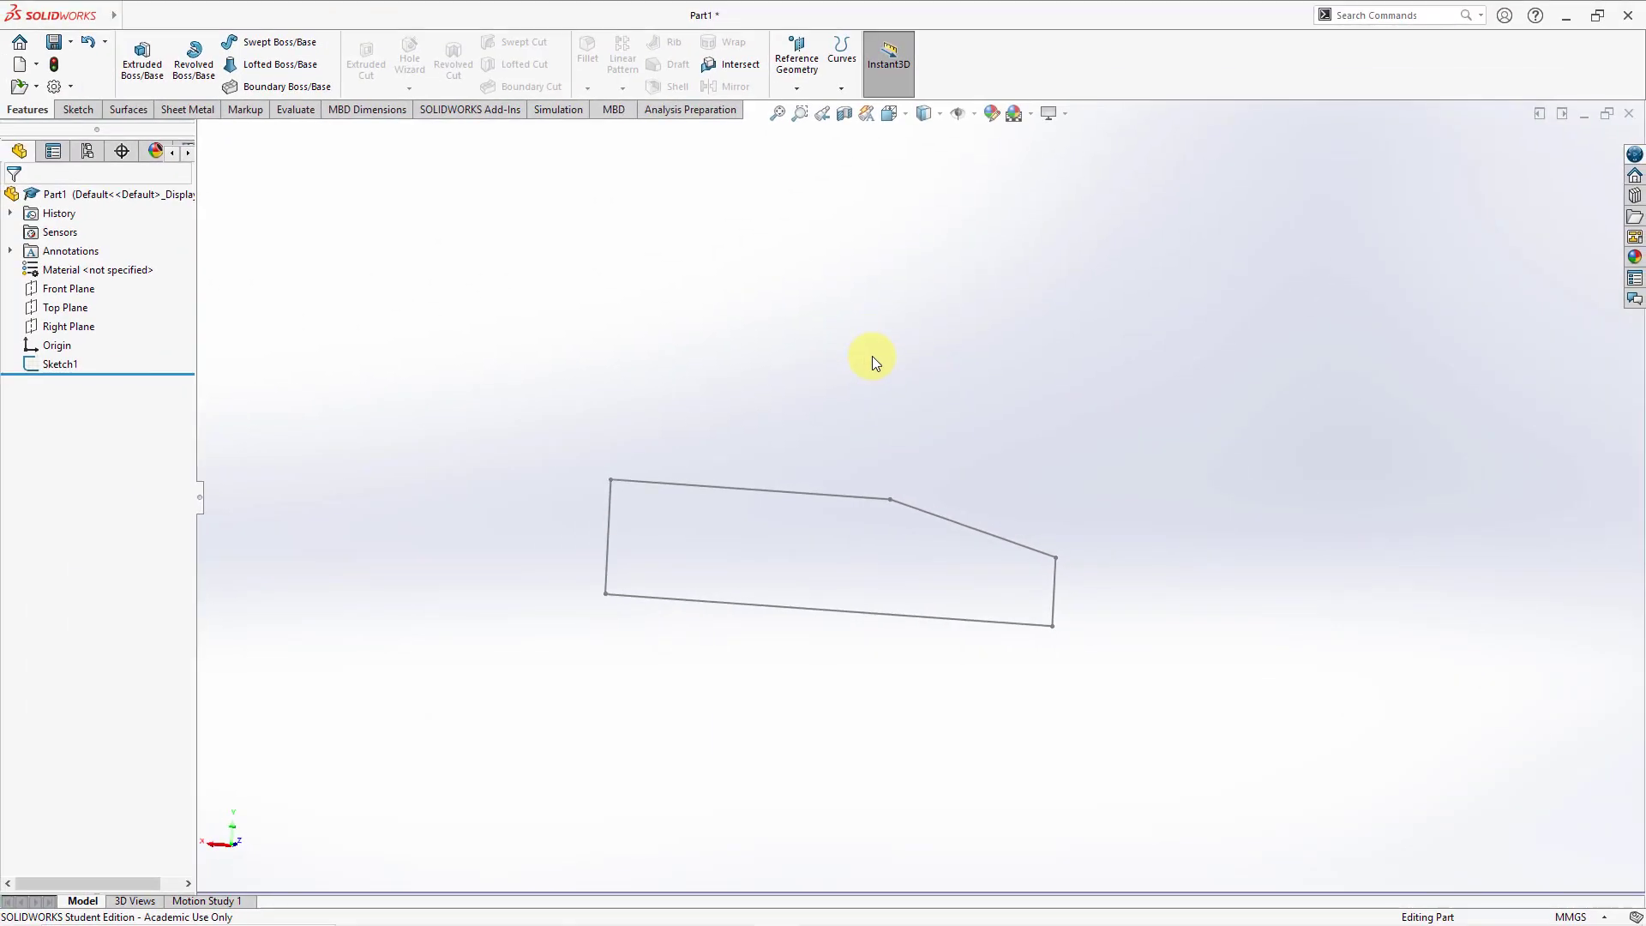
middle_drag(872, 356, 836, 408)
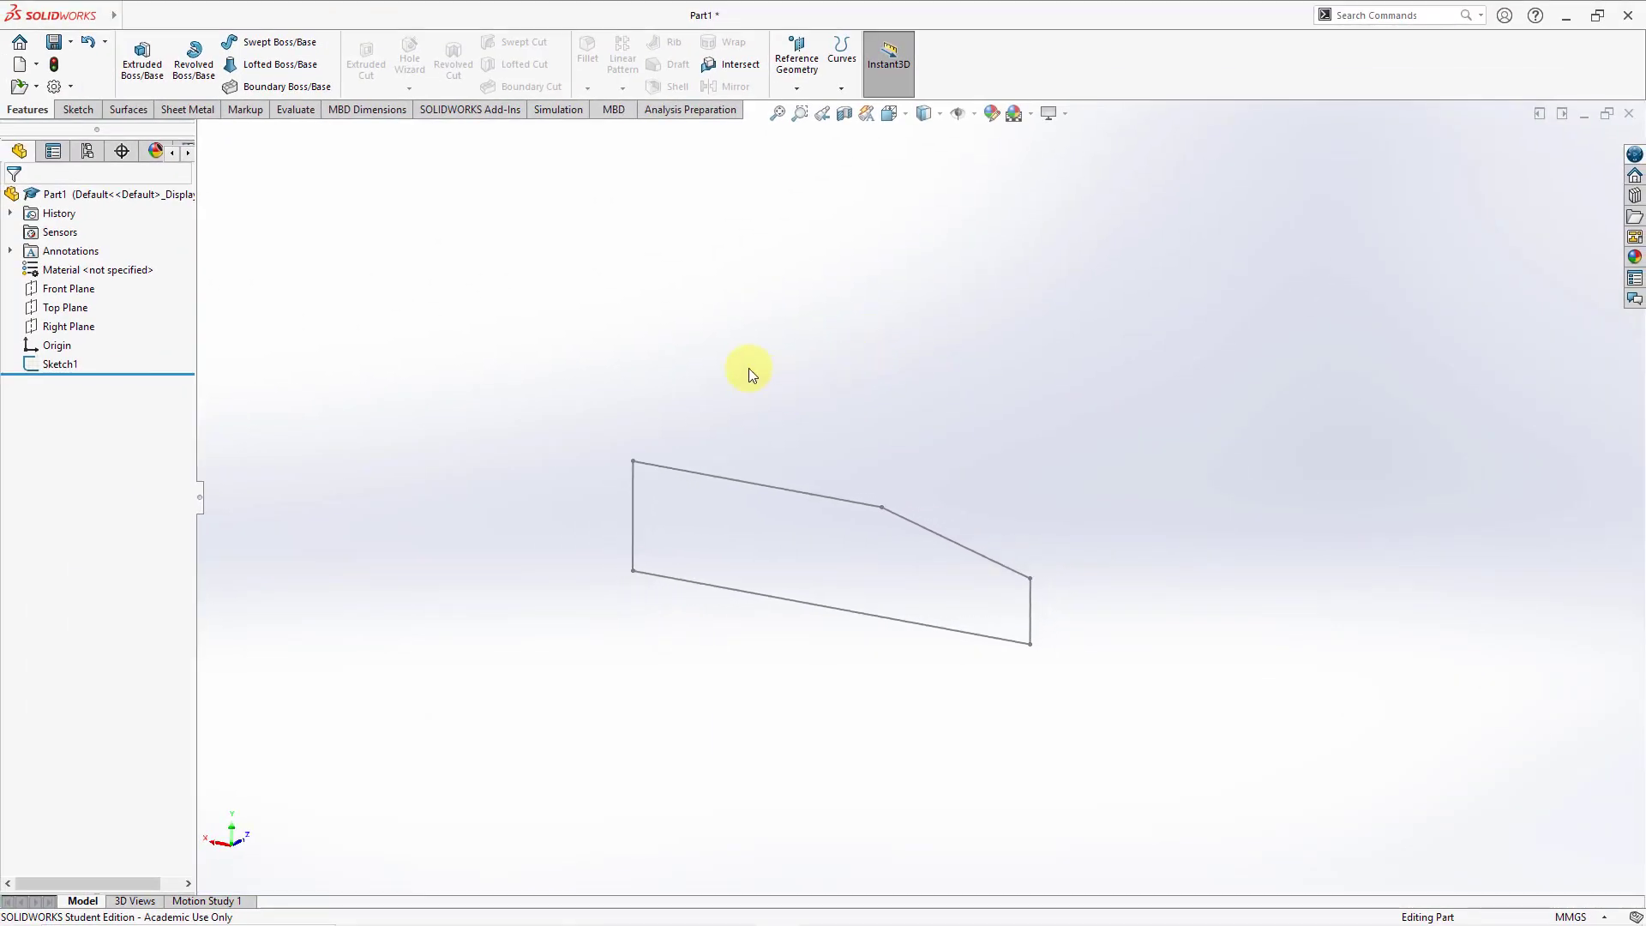
Extrude Sketch1 as a blind solid boss about 63 mm deep
click(146, 65)
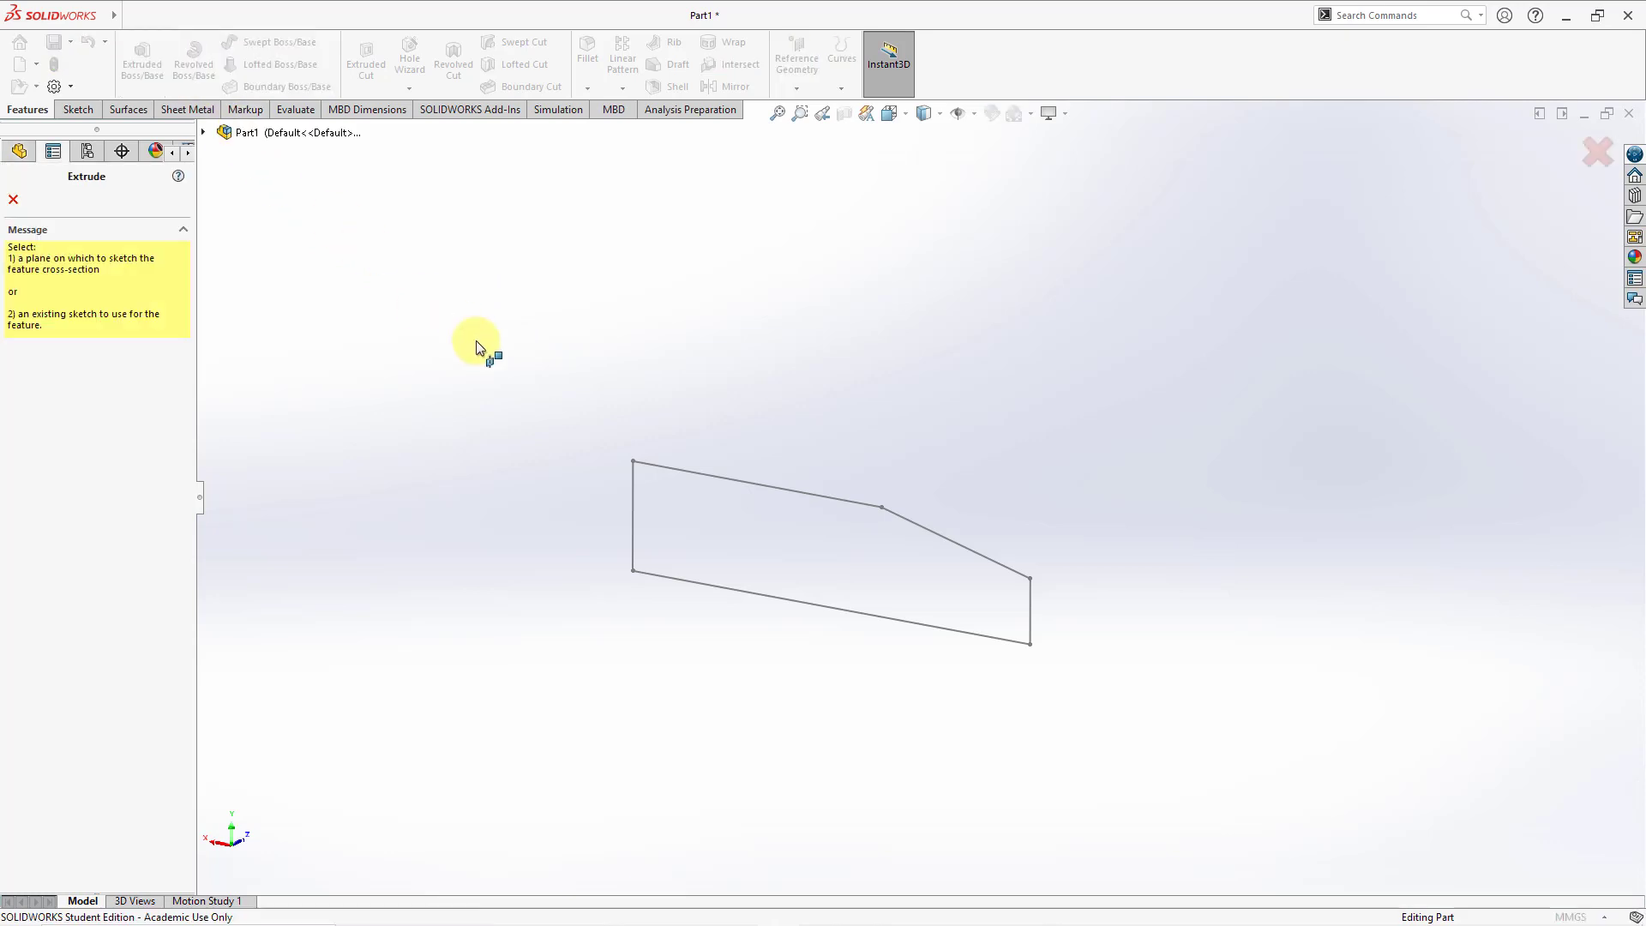
click(632, 482)
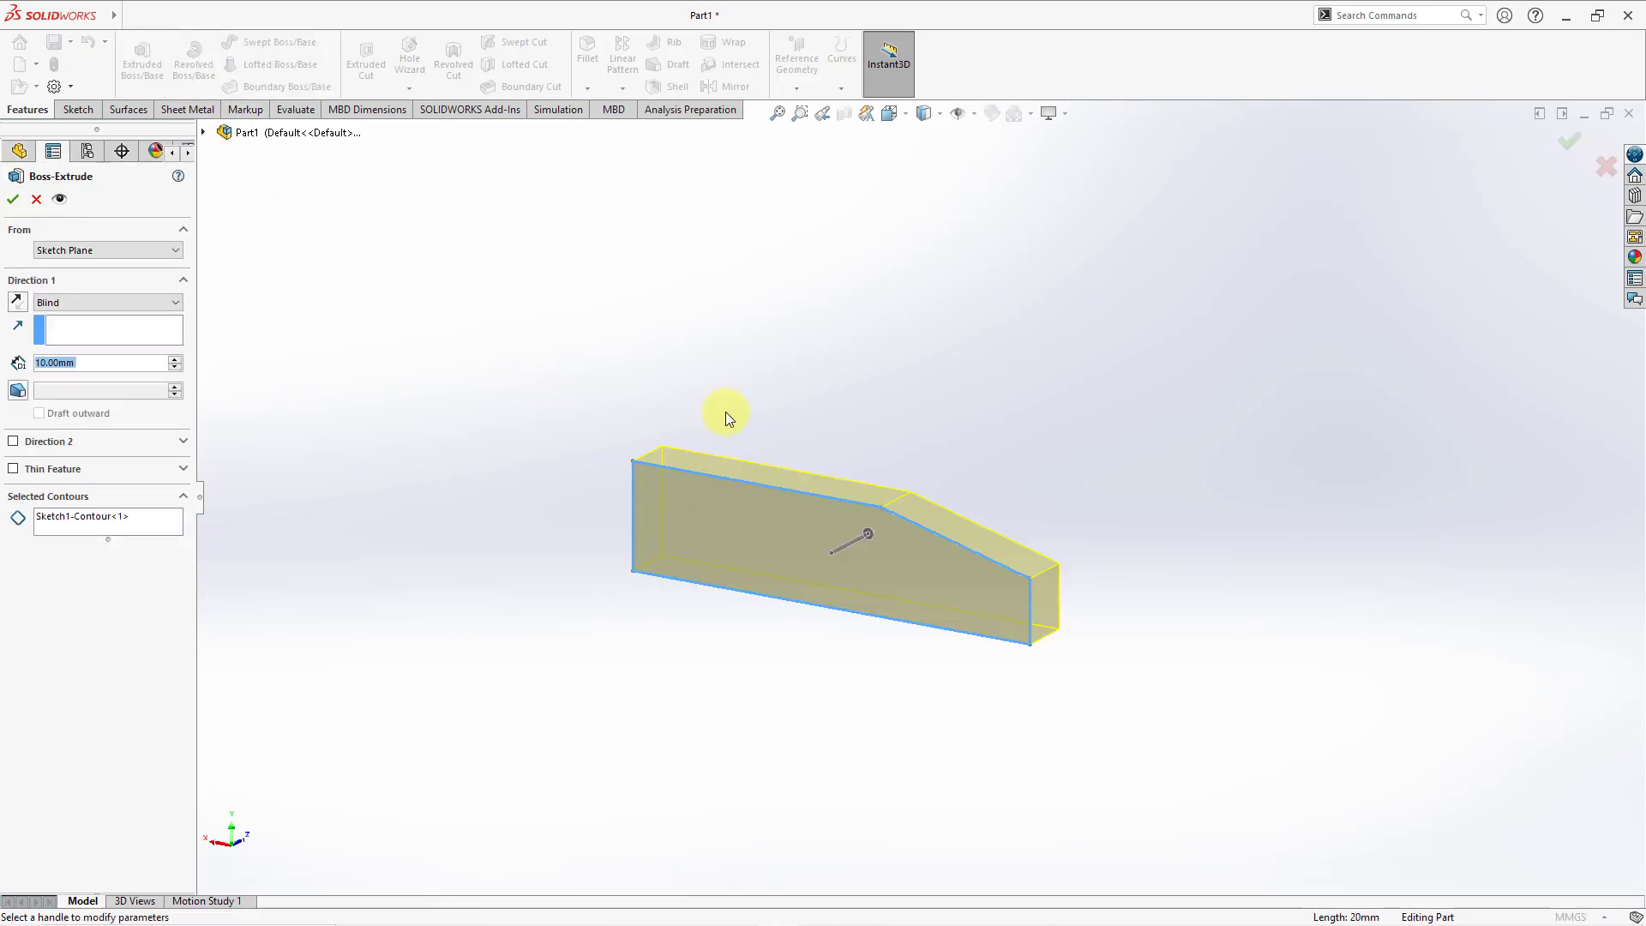
middle_drag(725, 417, 845, 525)
drag(917, 543, 1160, 466)
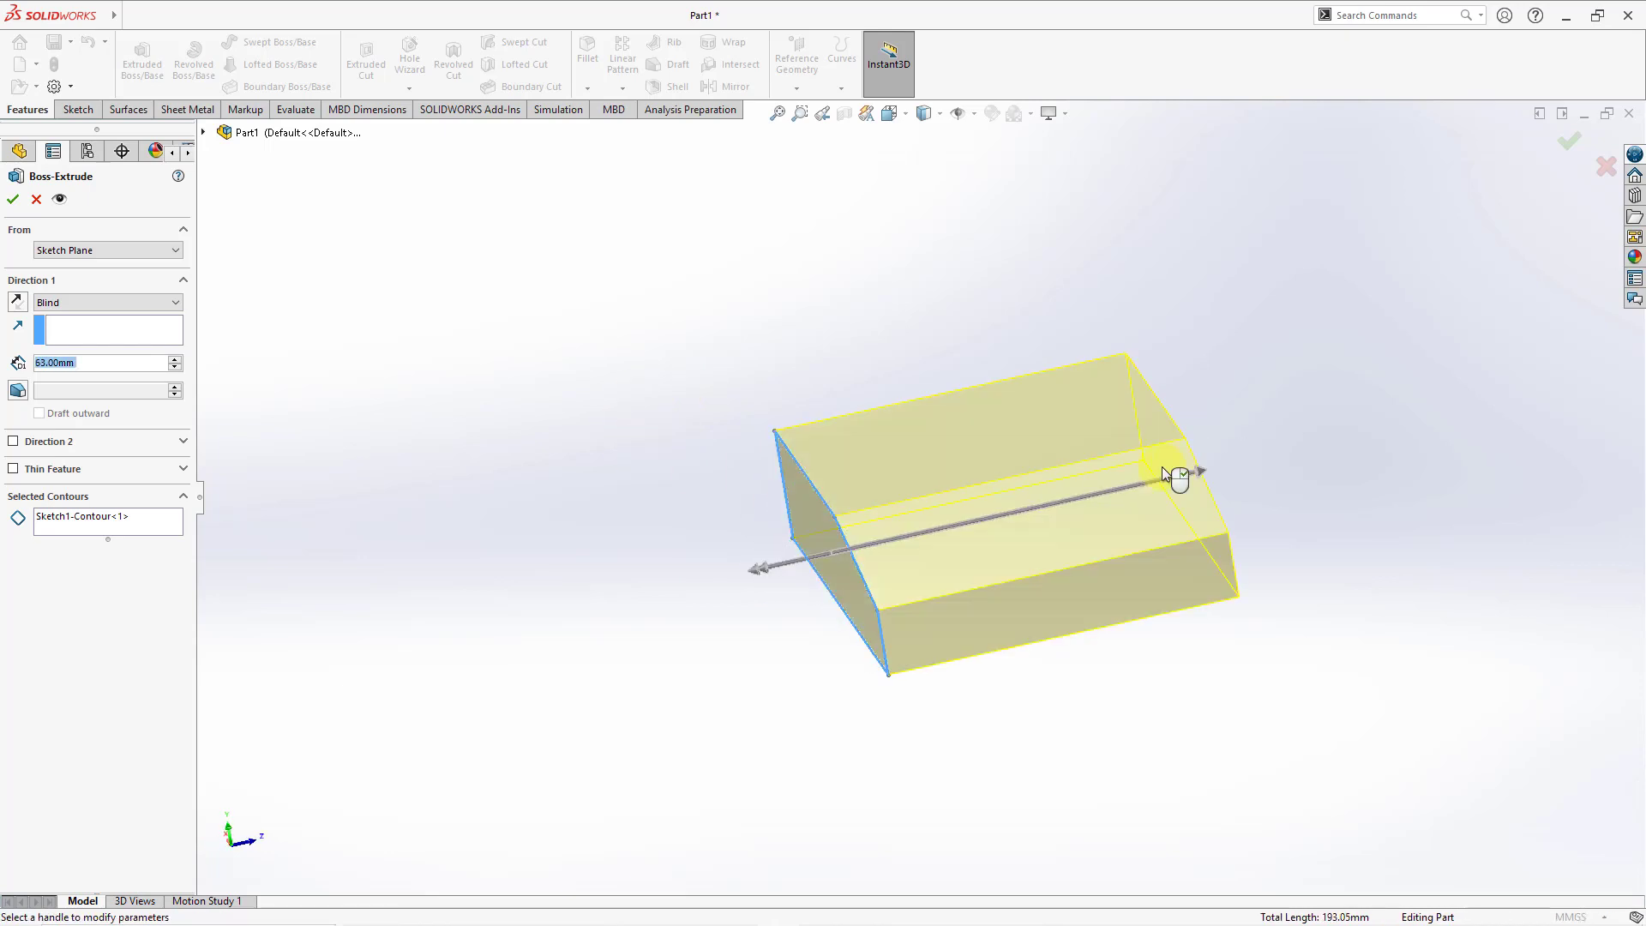
click(567, 439)
click(14, 200)
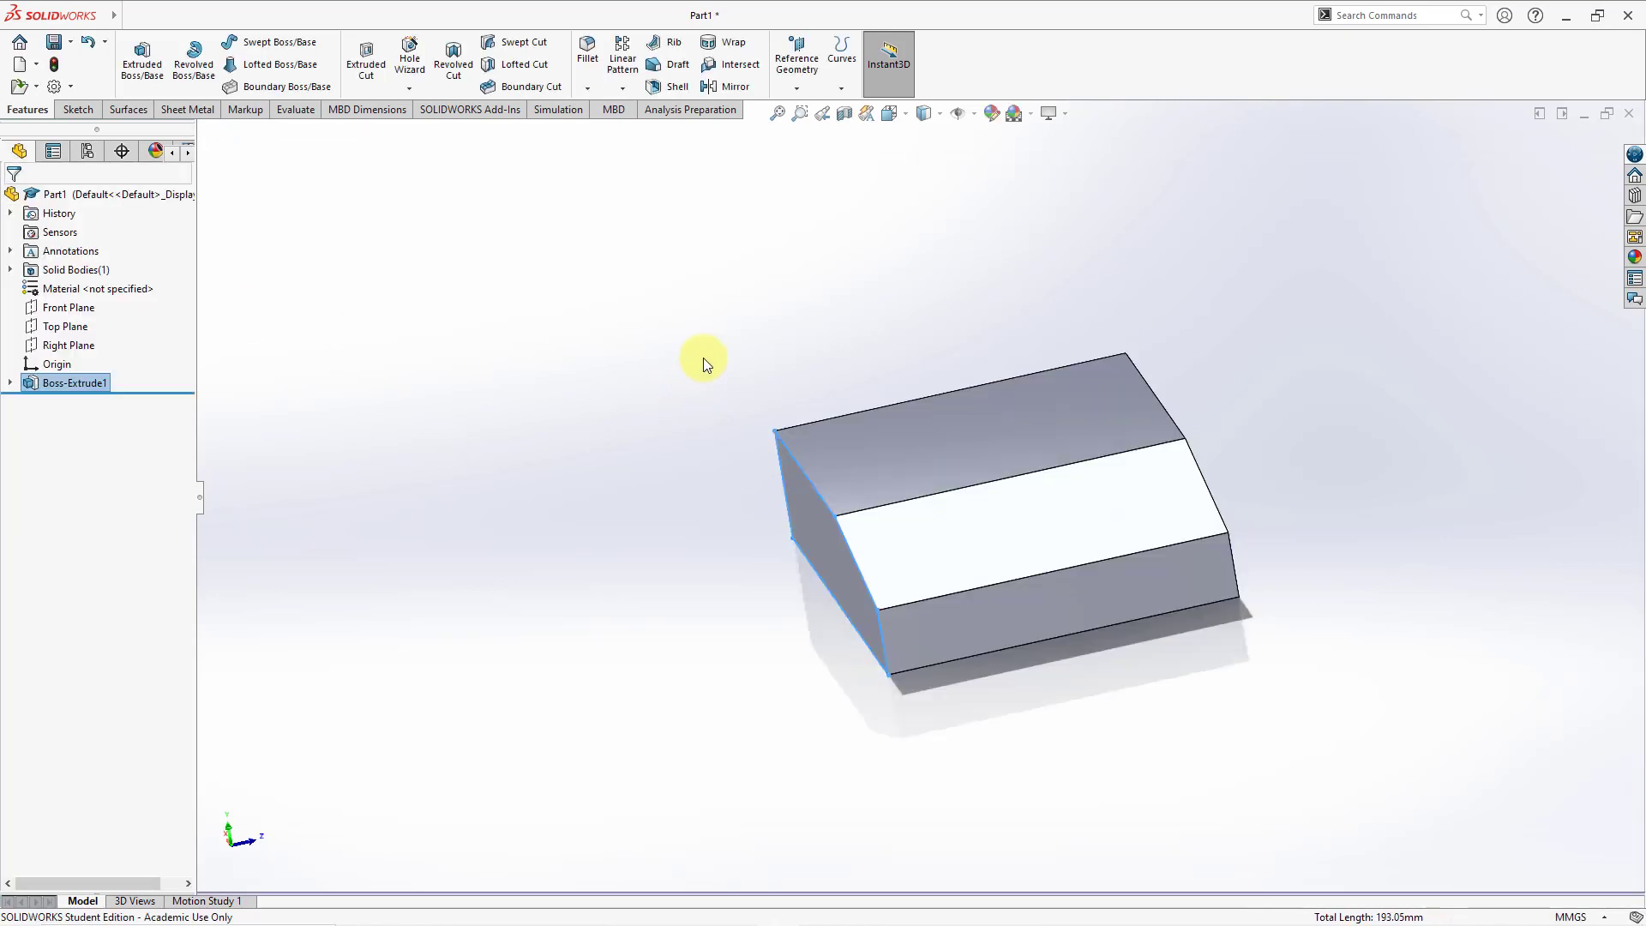
middle_drag(739, 319, 793, 319)
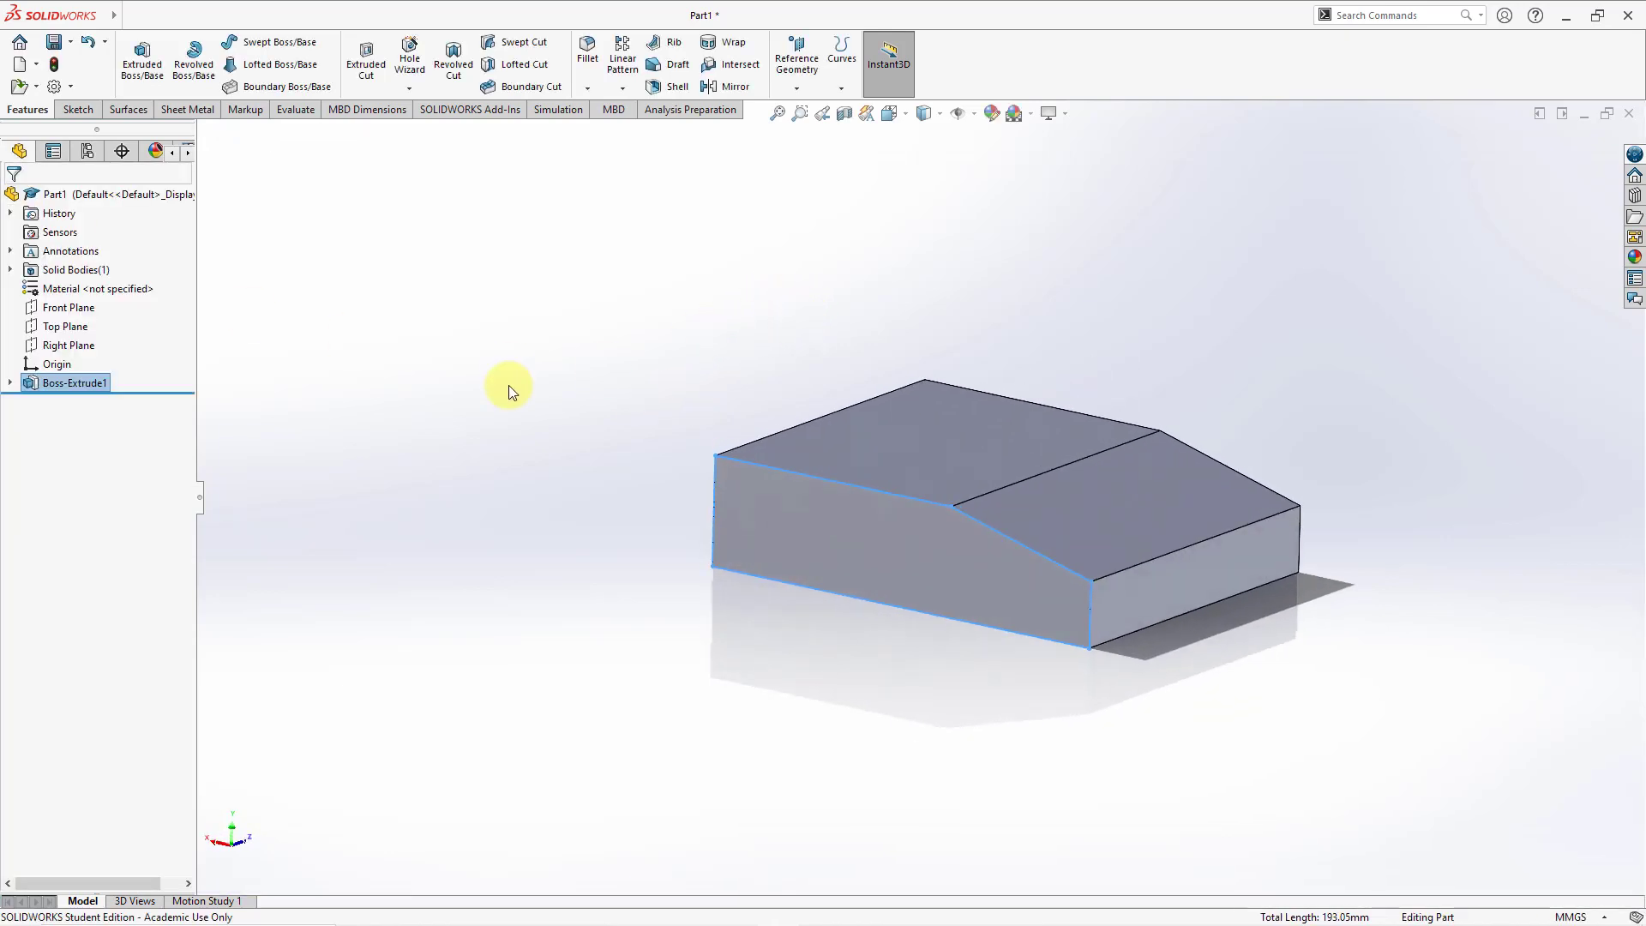
Reuse Sketch1 from the extrusion for a 360-degree blind revolved cut about its 80 mm base line
click(11, 383)
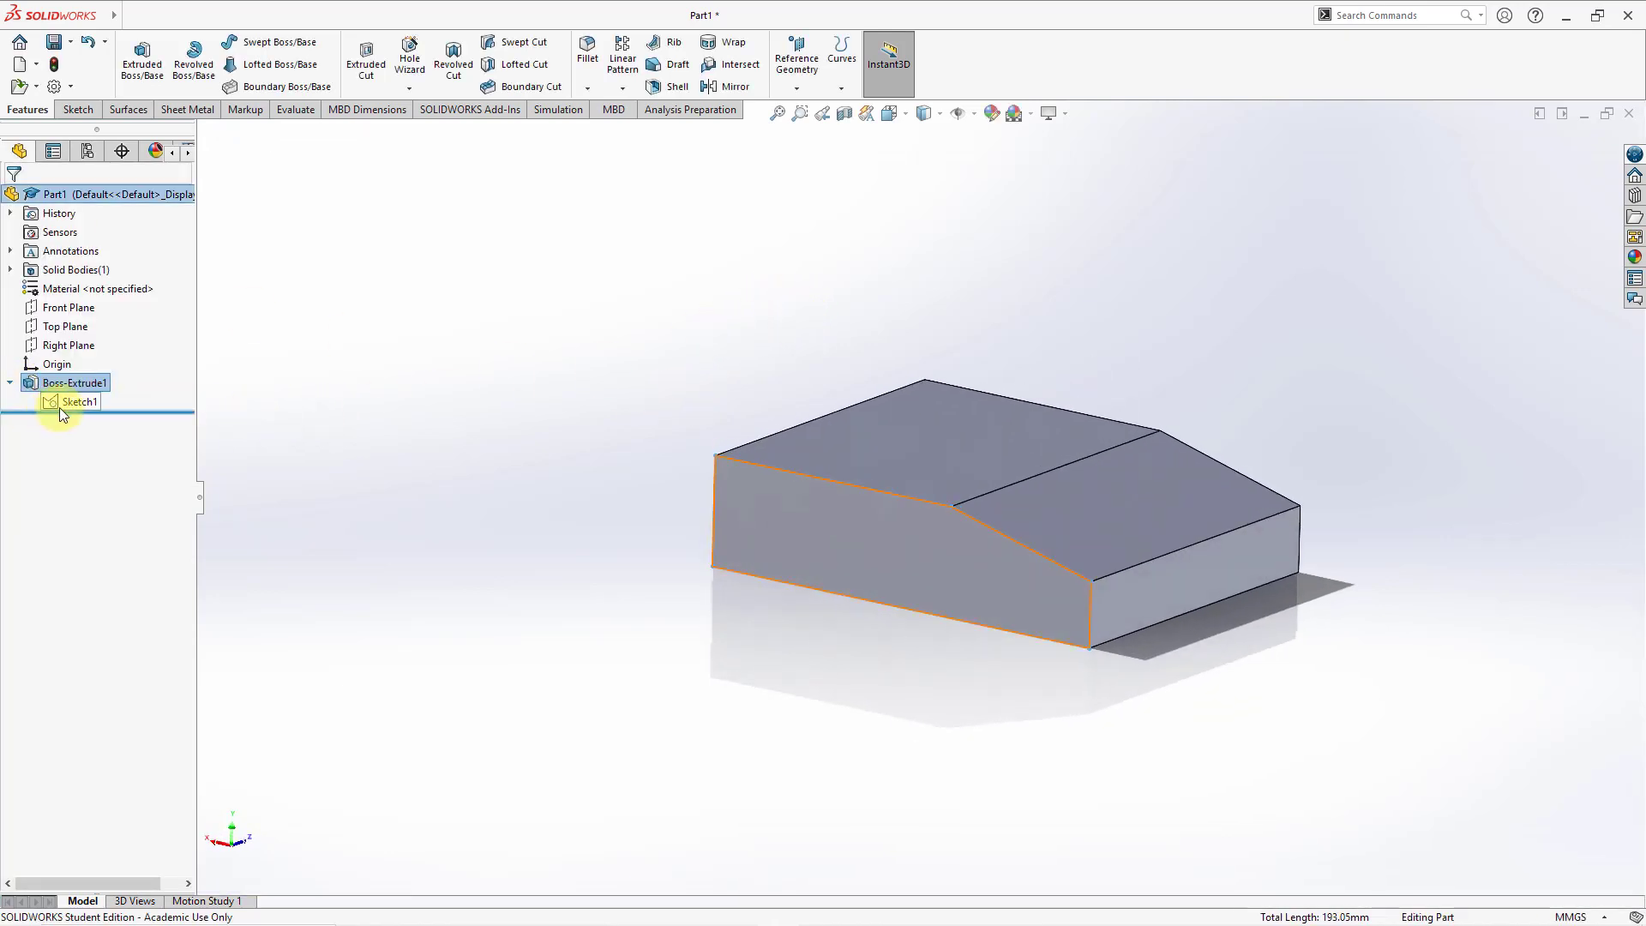
click(68, 403)
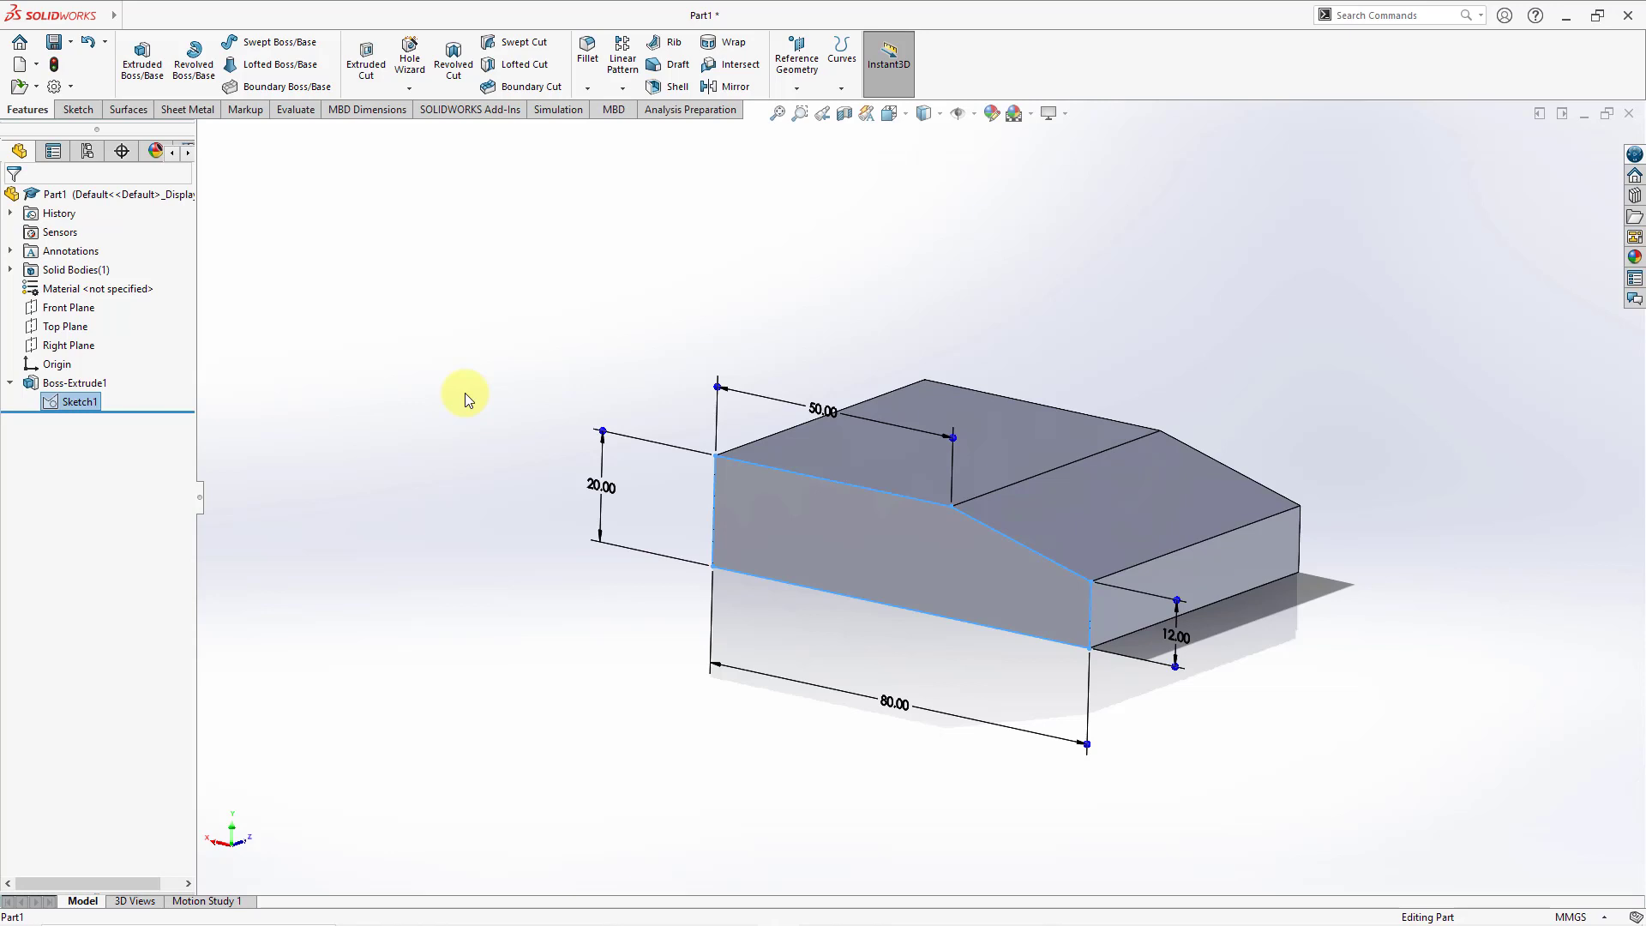
click(454, 64)
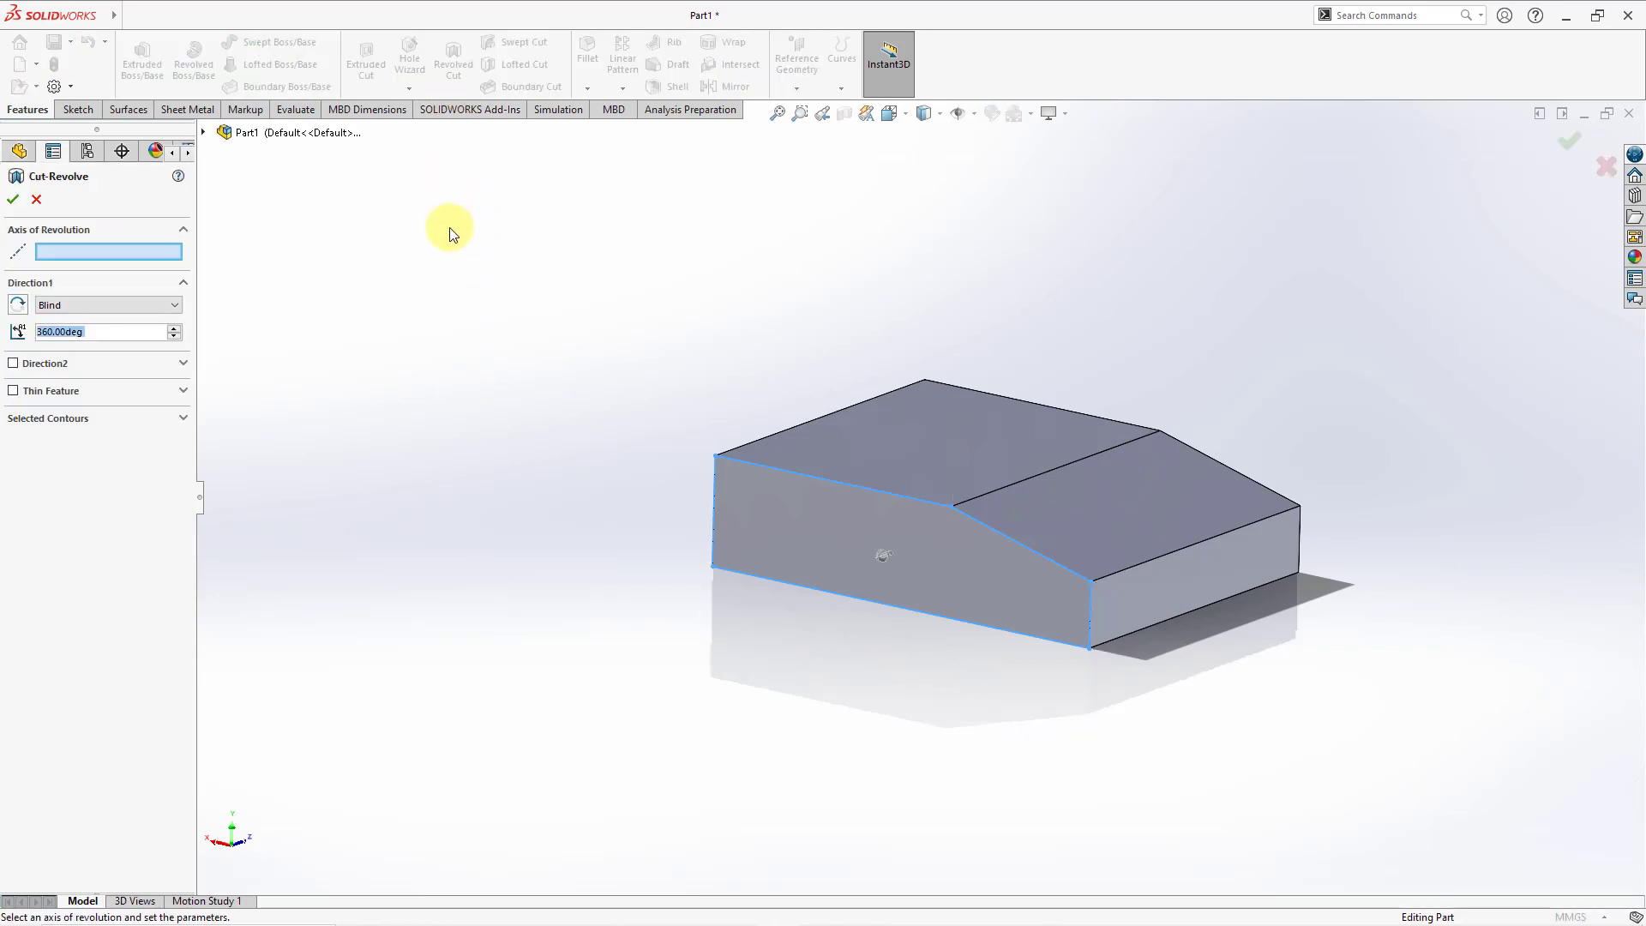
click(108, 252)
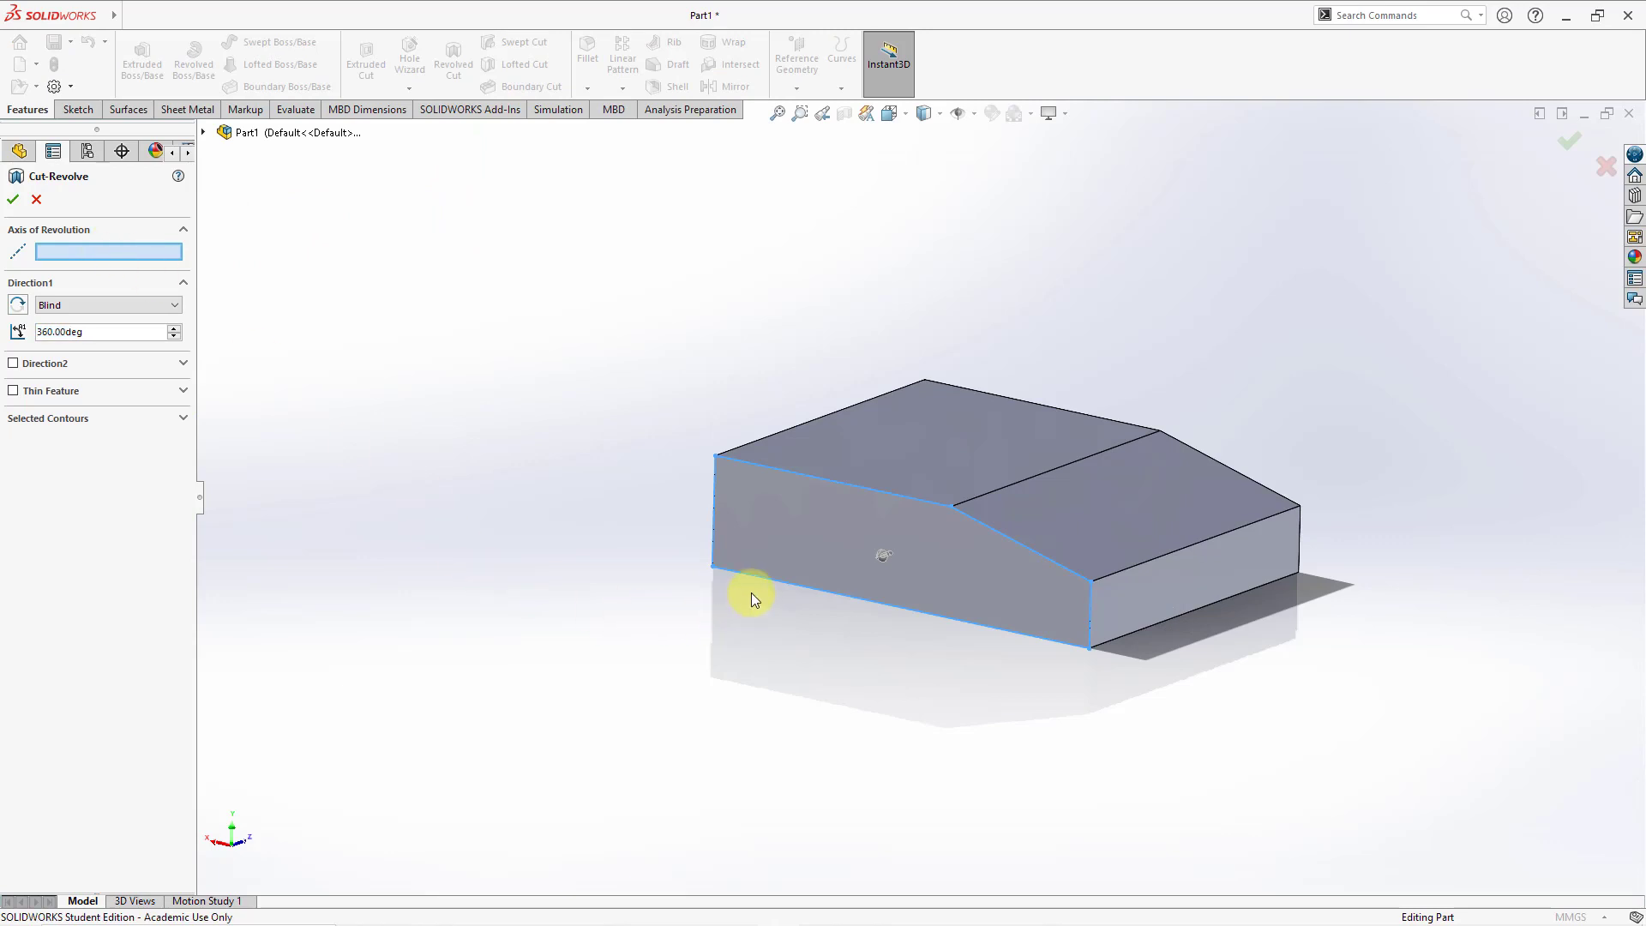
click(778, 583)
middle_drag(811, 569, 762, 600)
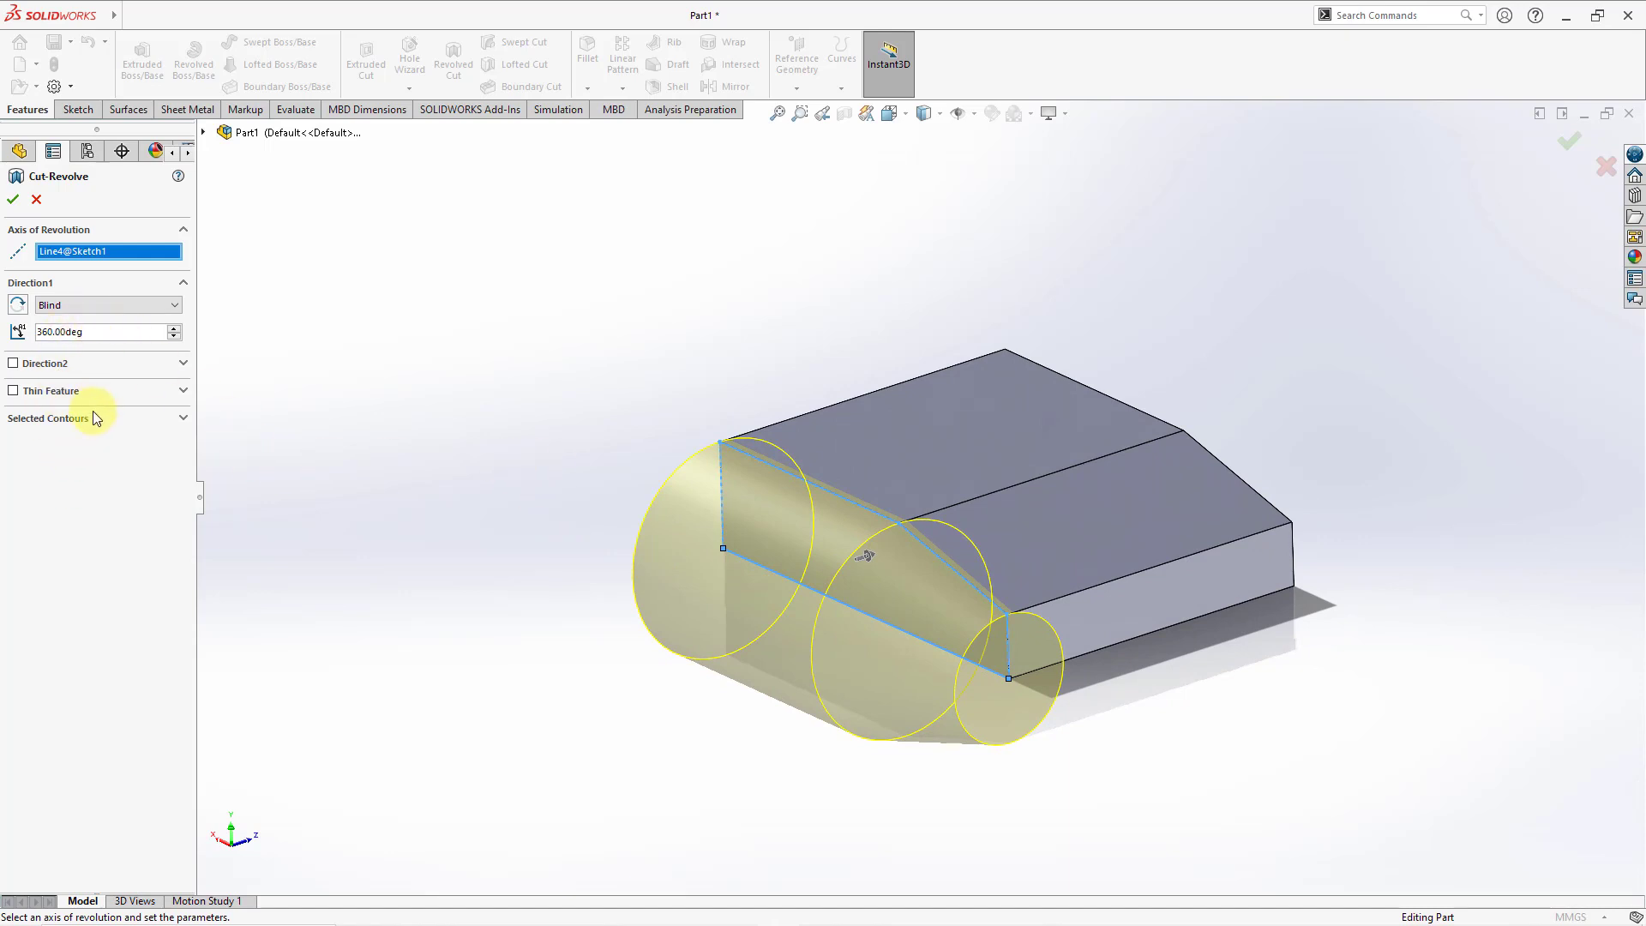
click(13, 199)
middle_drag(544, 363, 590, 343)
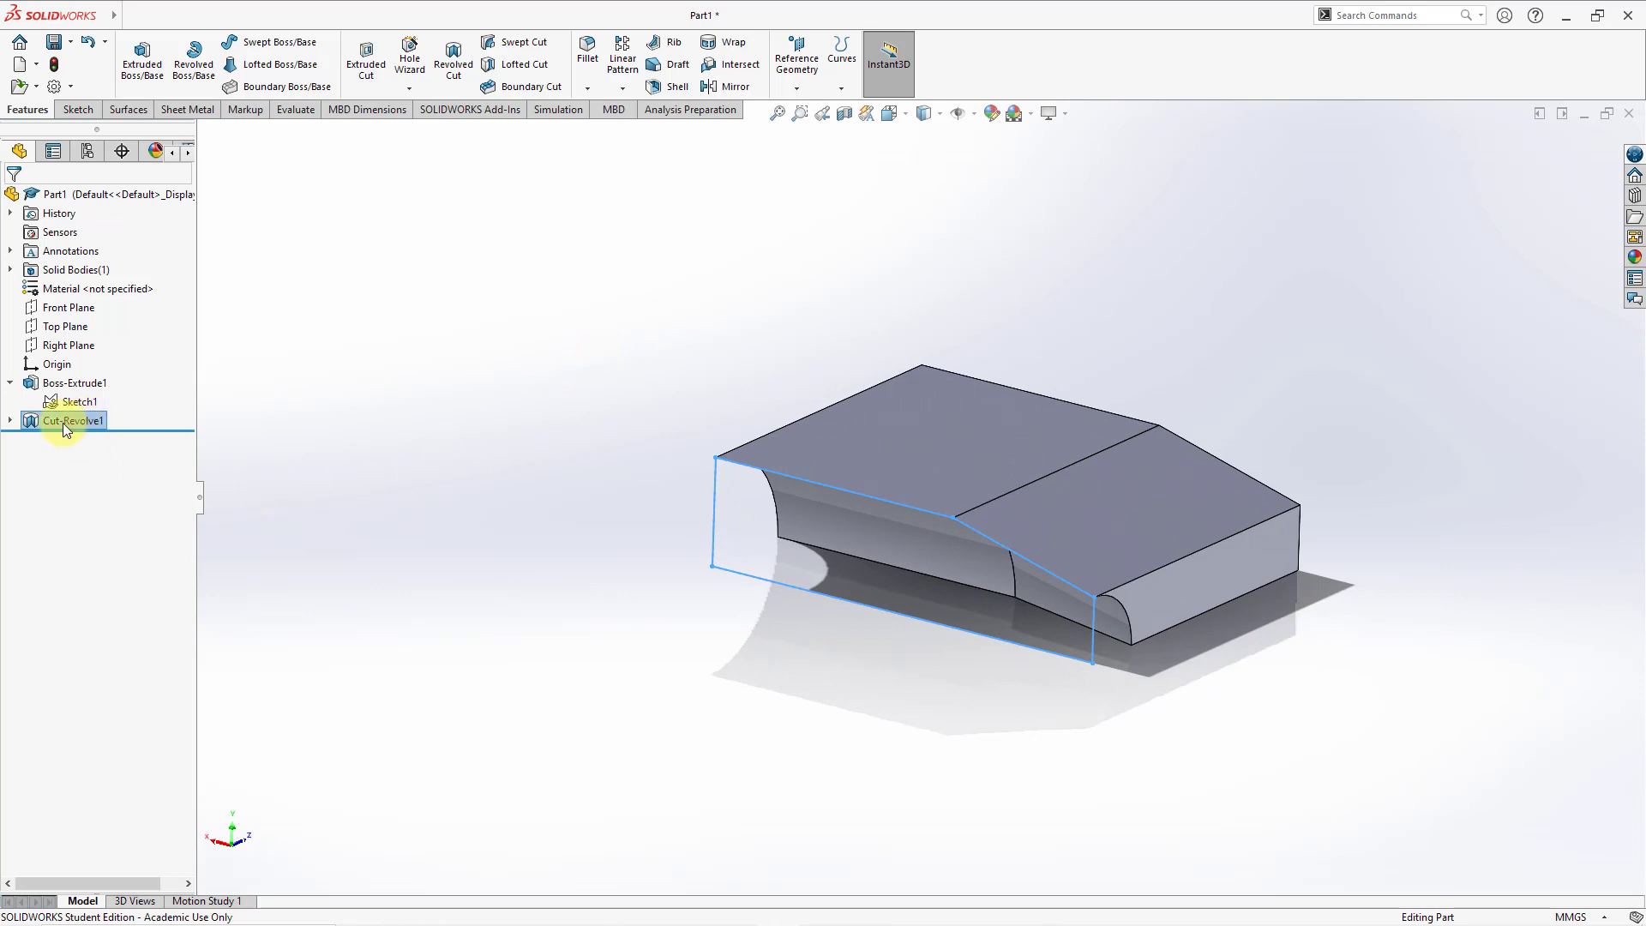
Check the sketch and axis settings of Cut-Revolve1, and leave its definition without changes
click(9, 420)
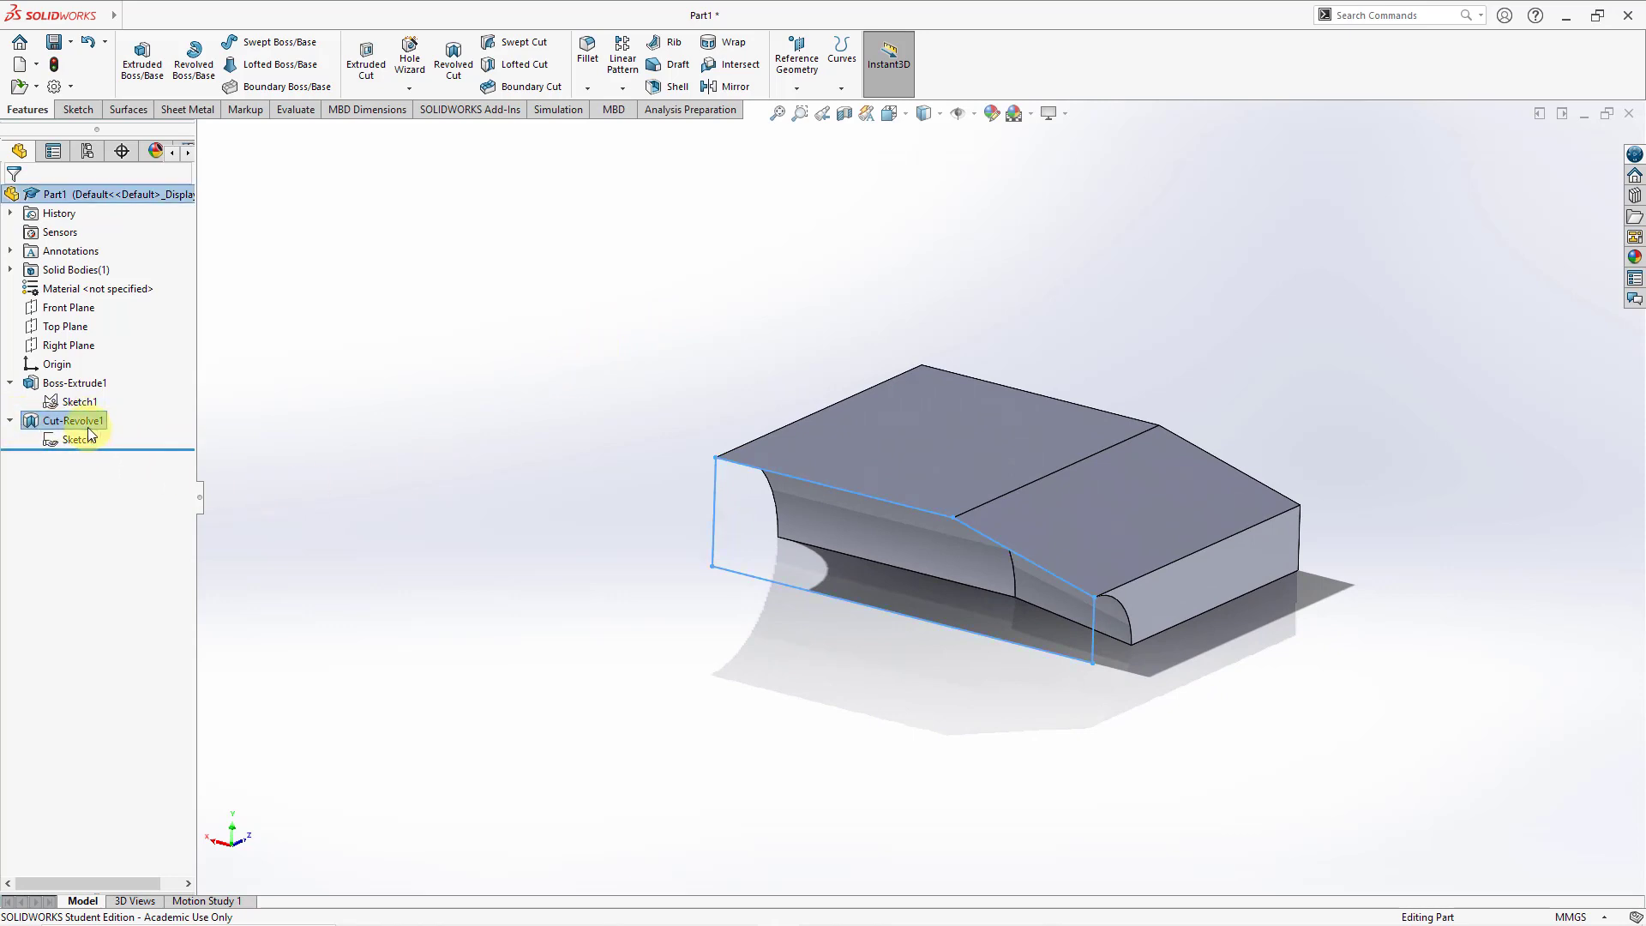
right_click(88, 423)
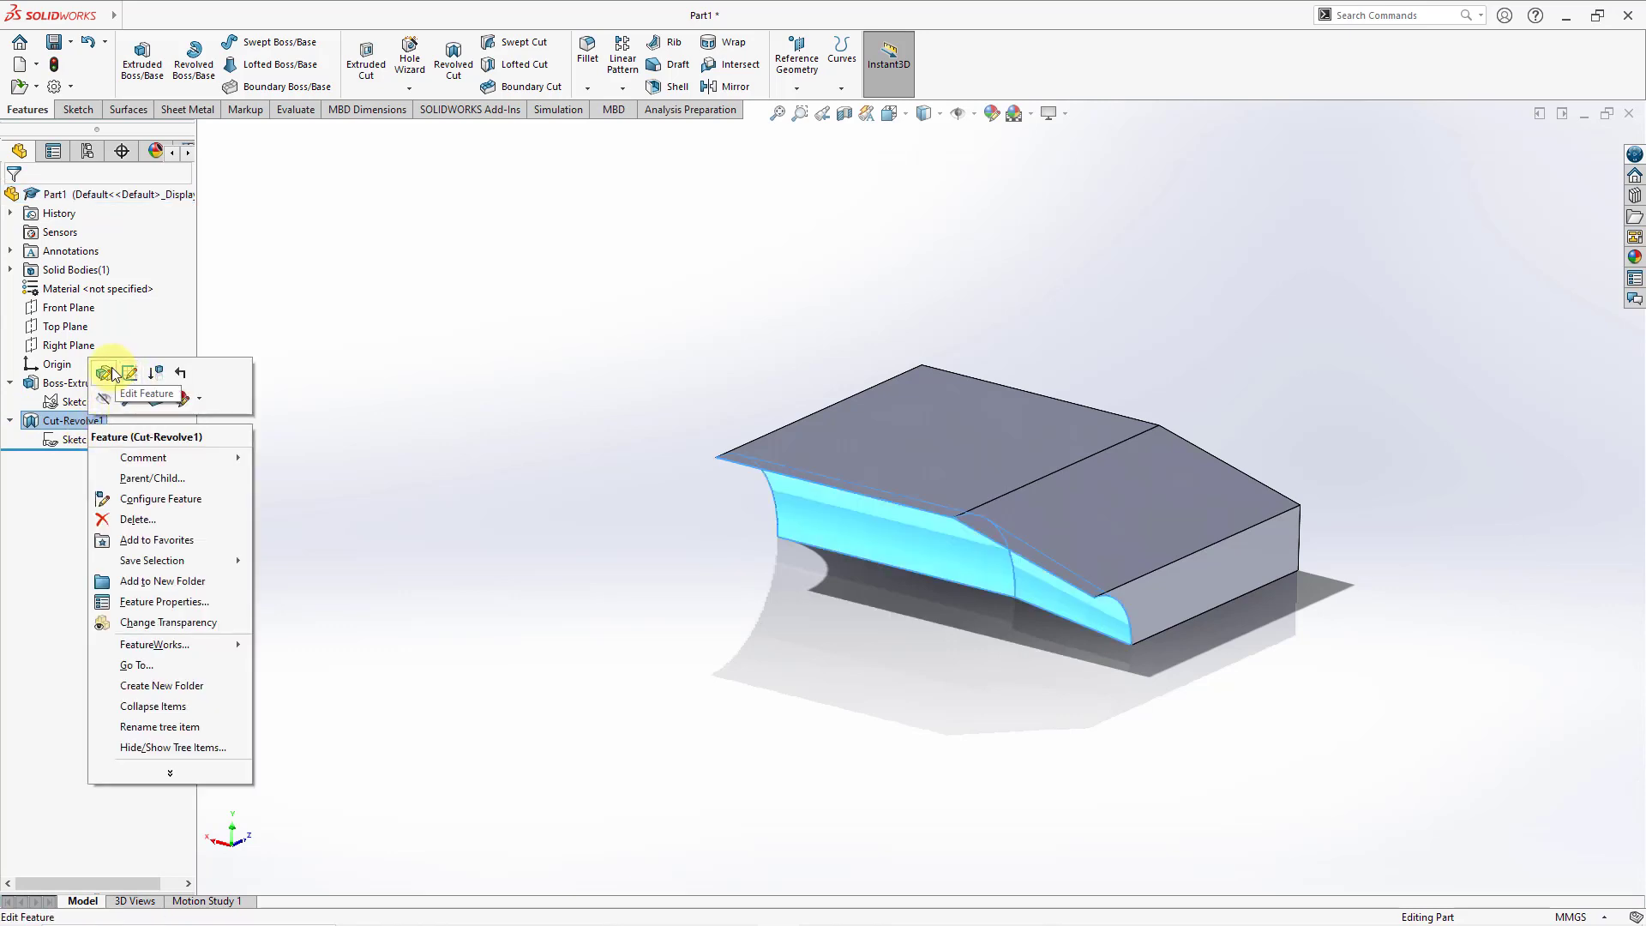
click(111, 373)
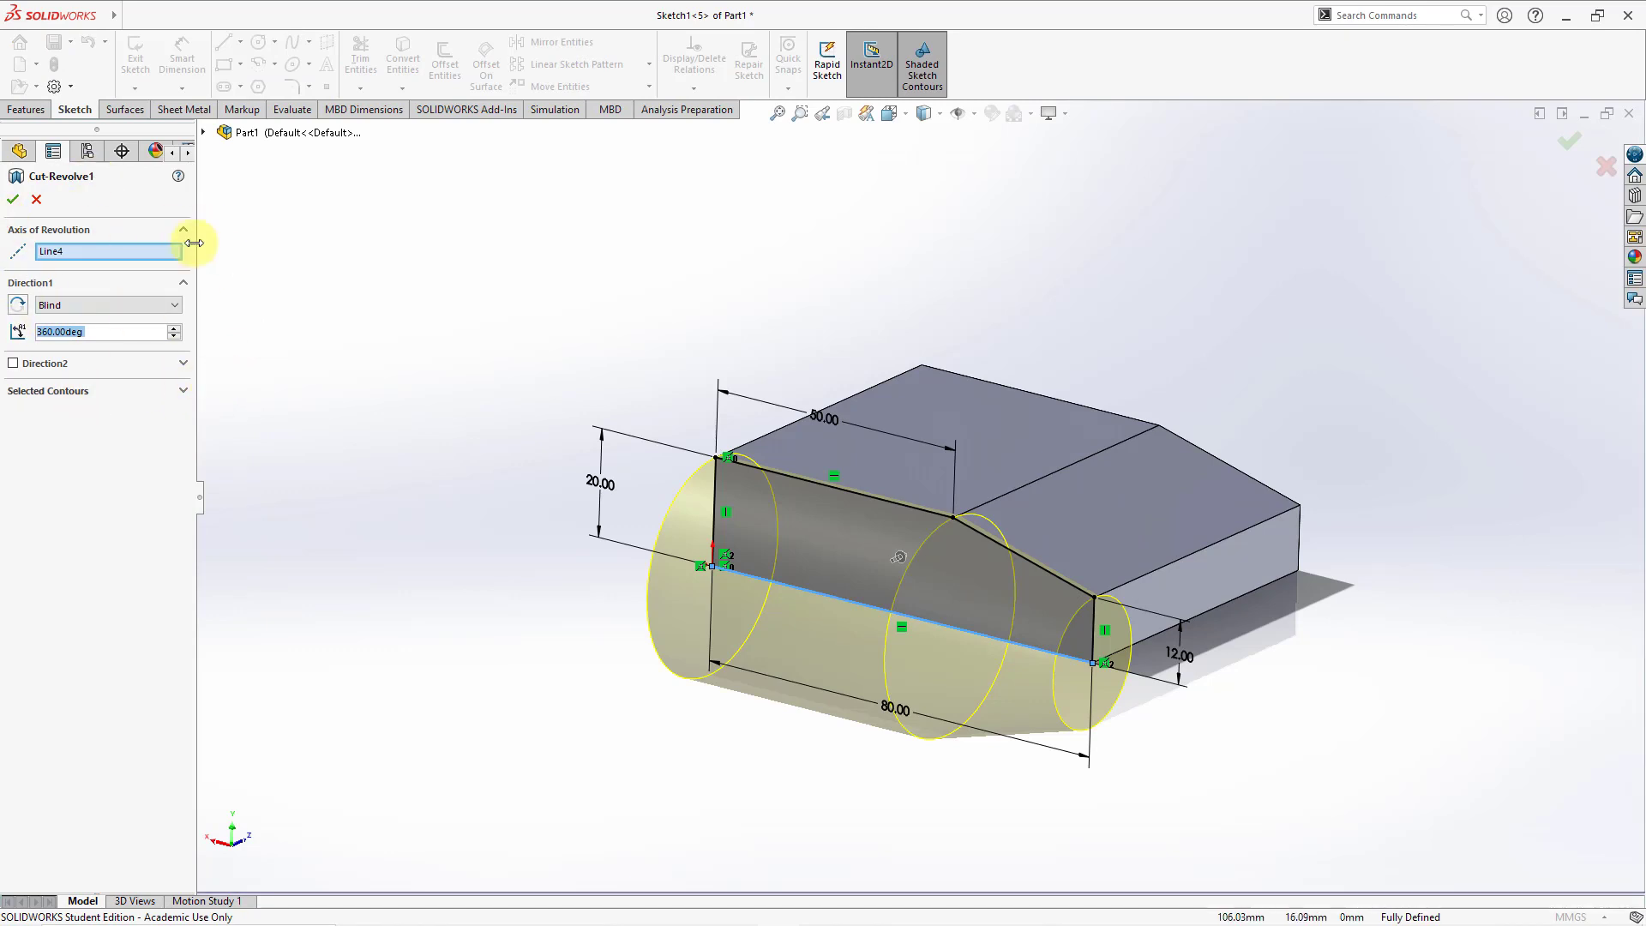
click(36, 200)
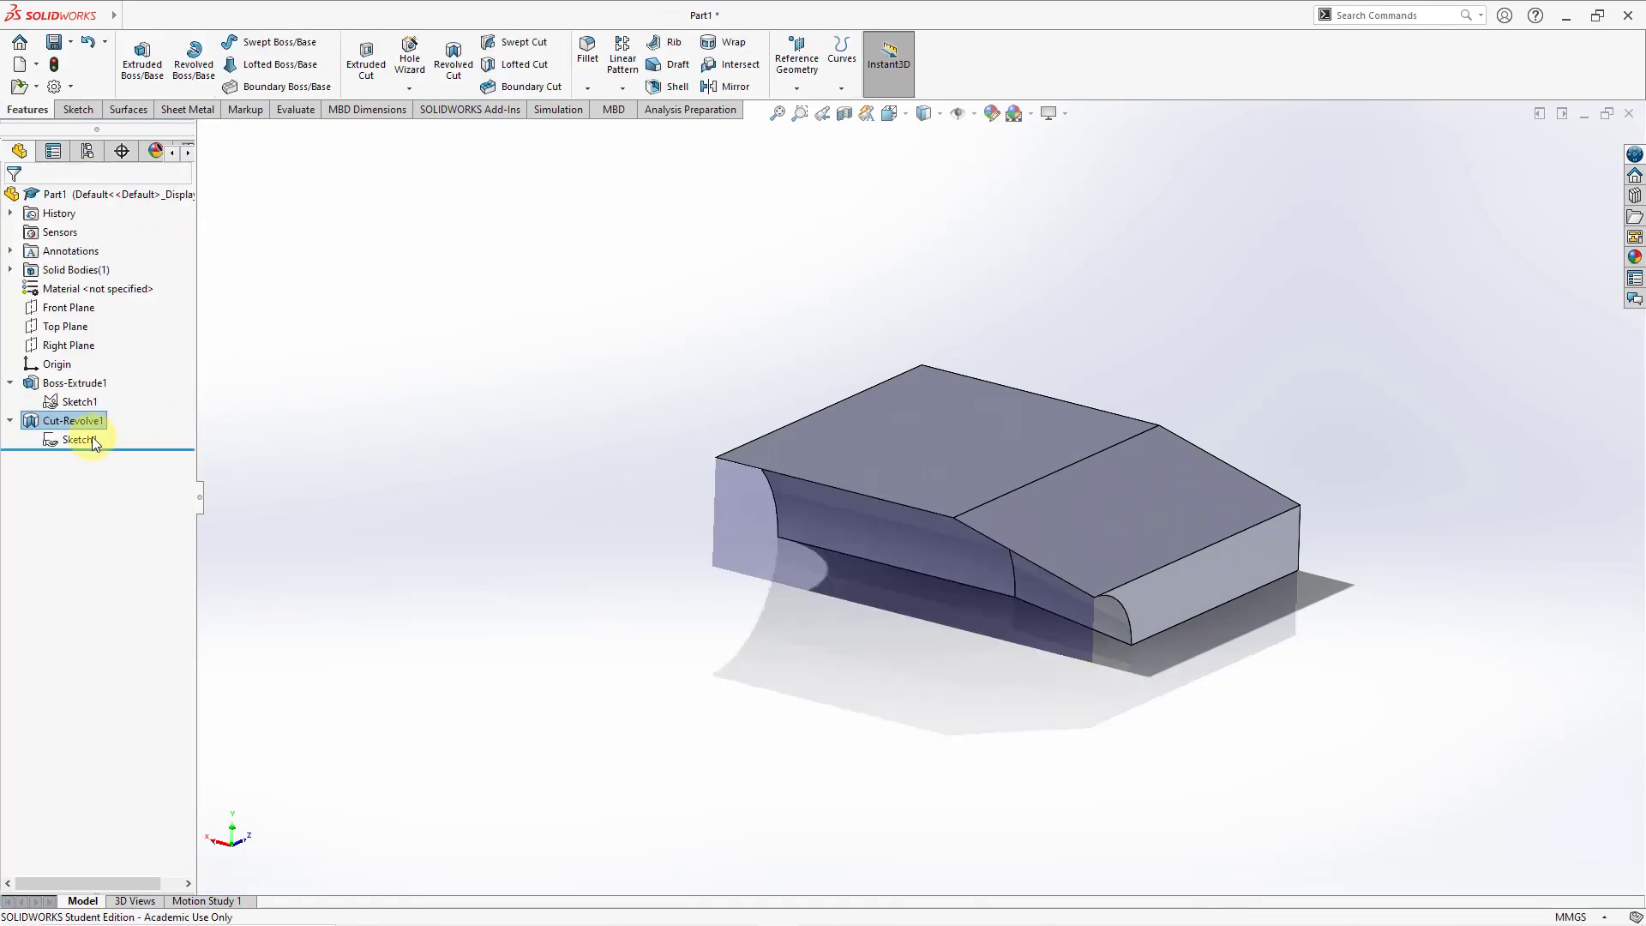
Delete the Cut-Revolve1 feature
right_click(81, 425)
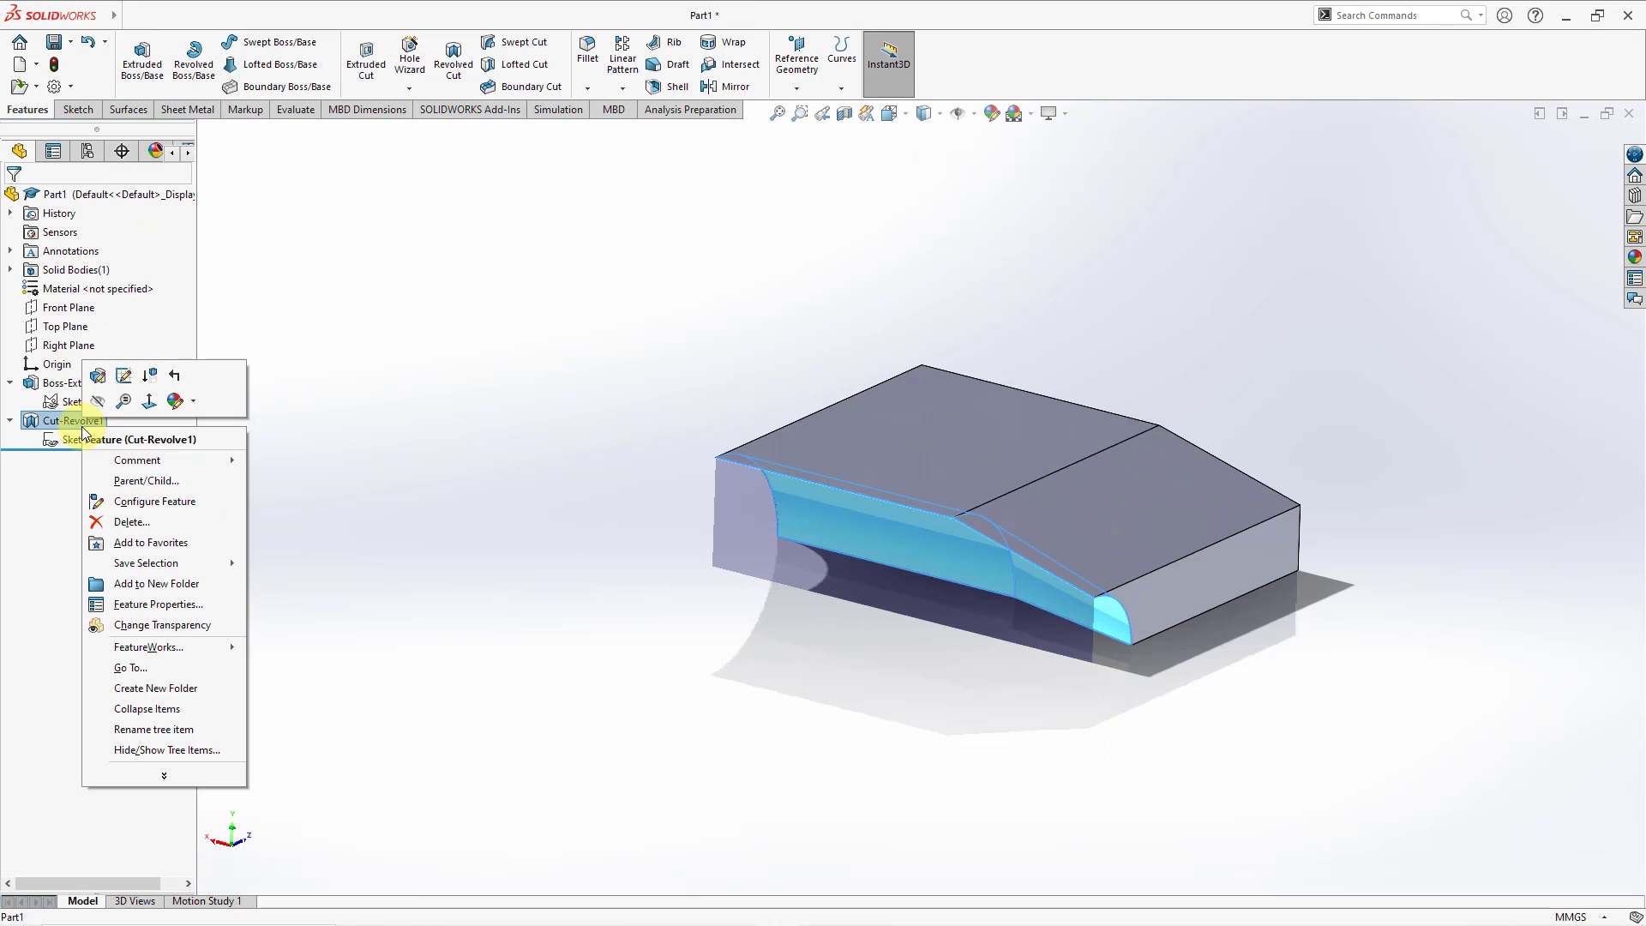
click(151, 522)
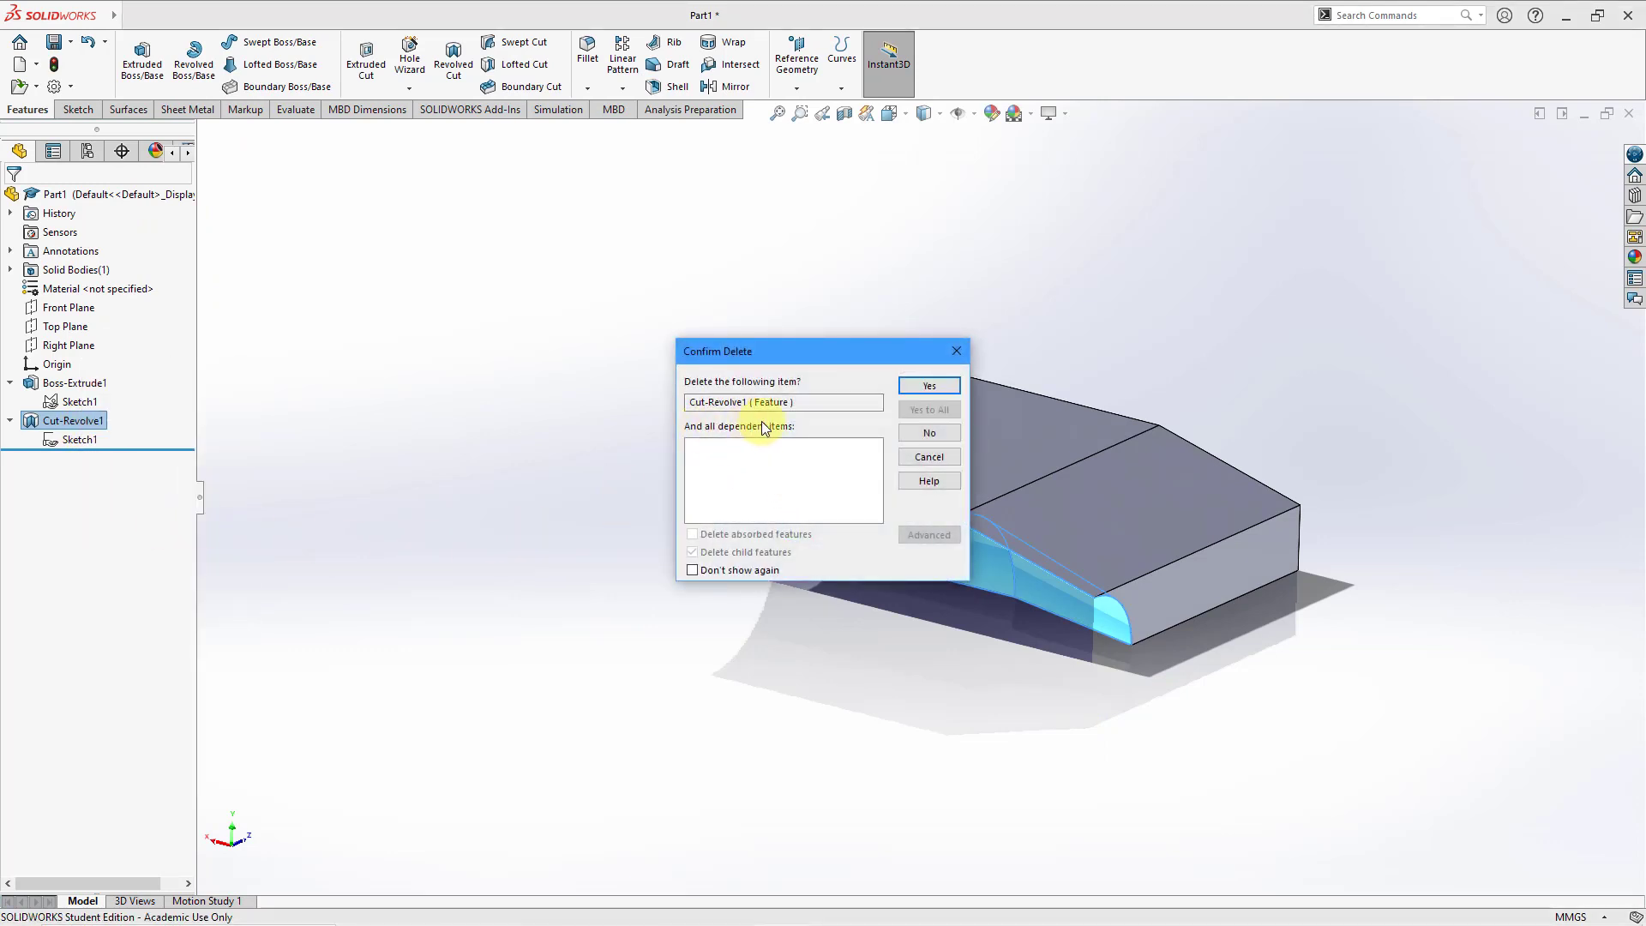
click(930, 385)
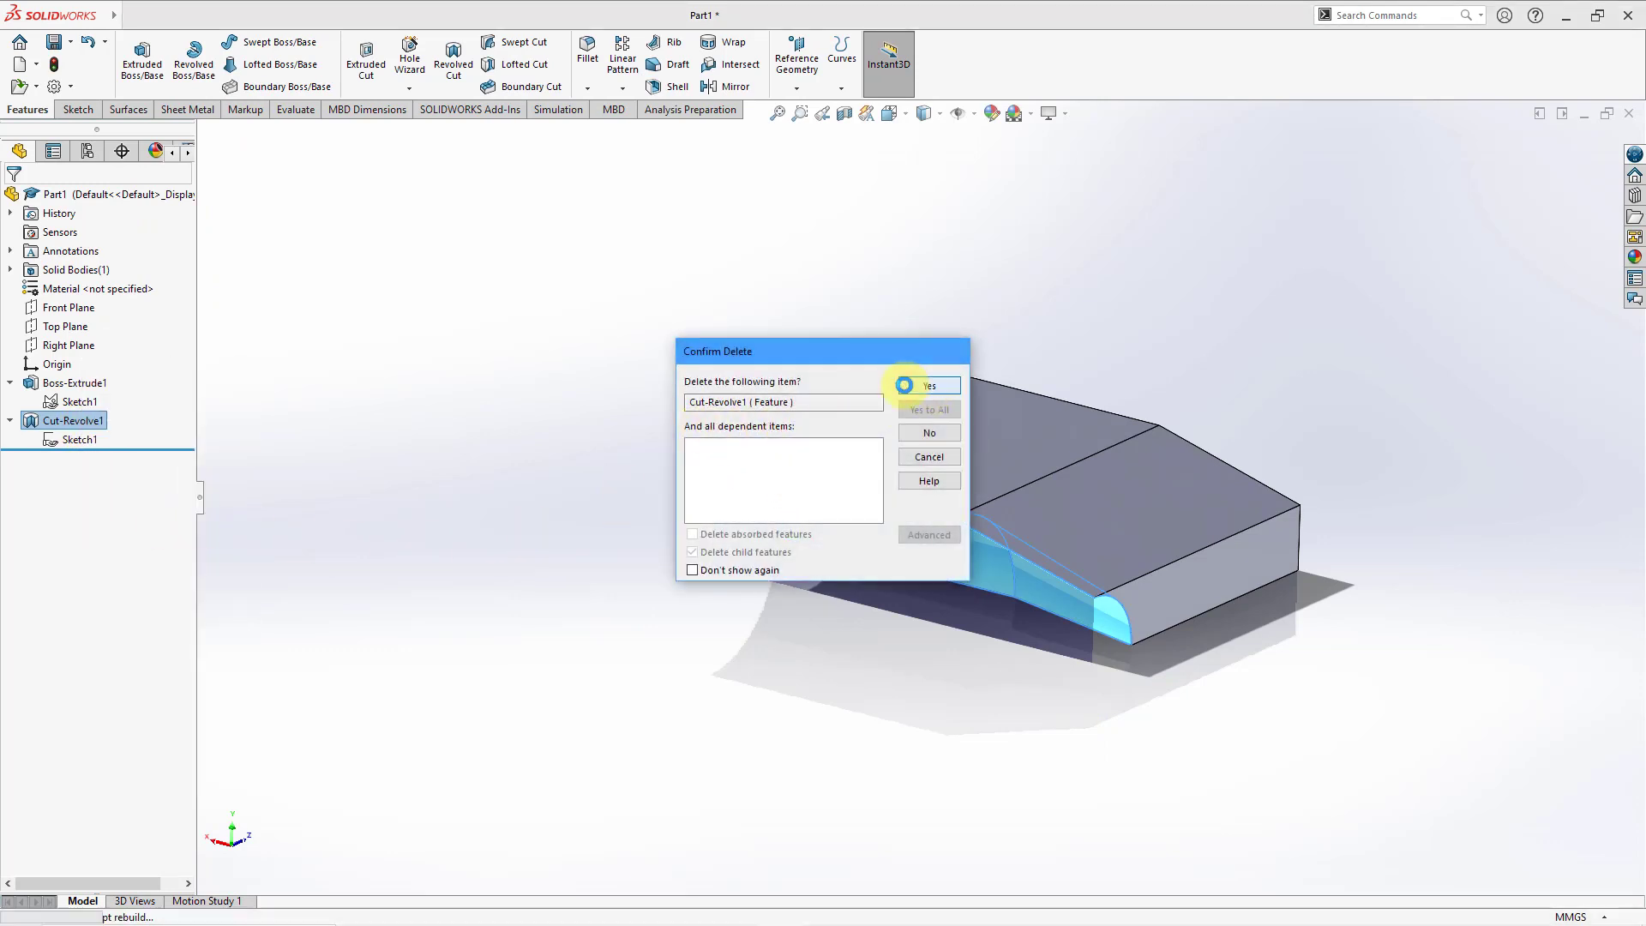
Start a 360-degree blind revolved boss from Sketch1, using its 80 mm base line as the axis
click(81, 403)
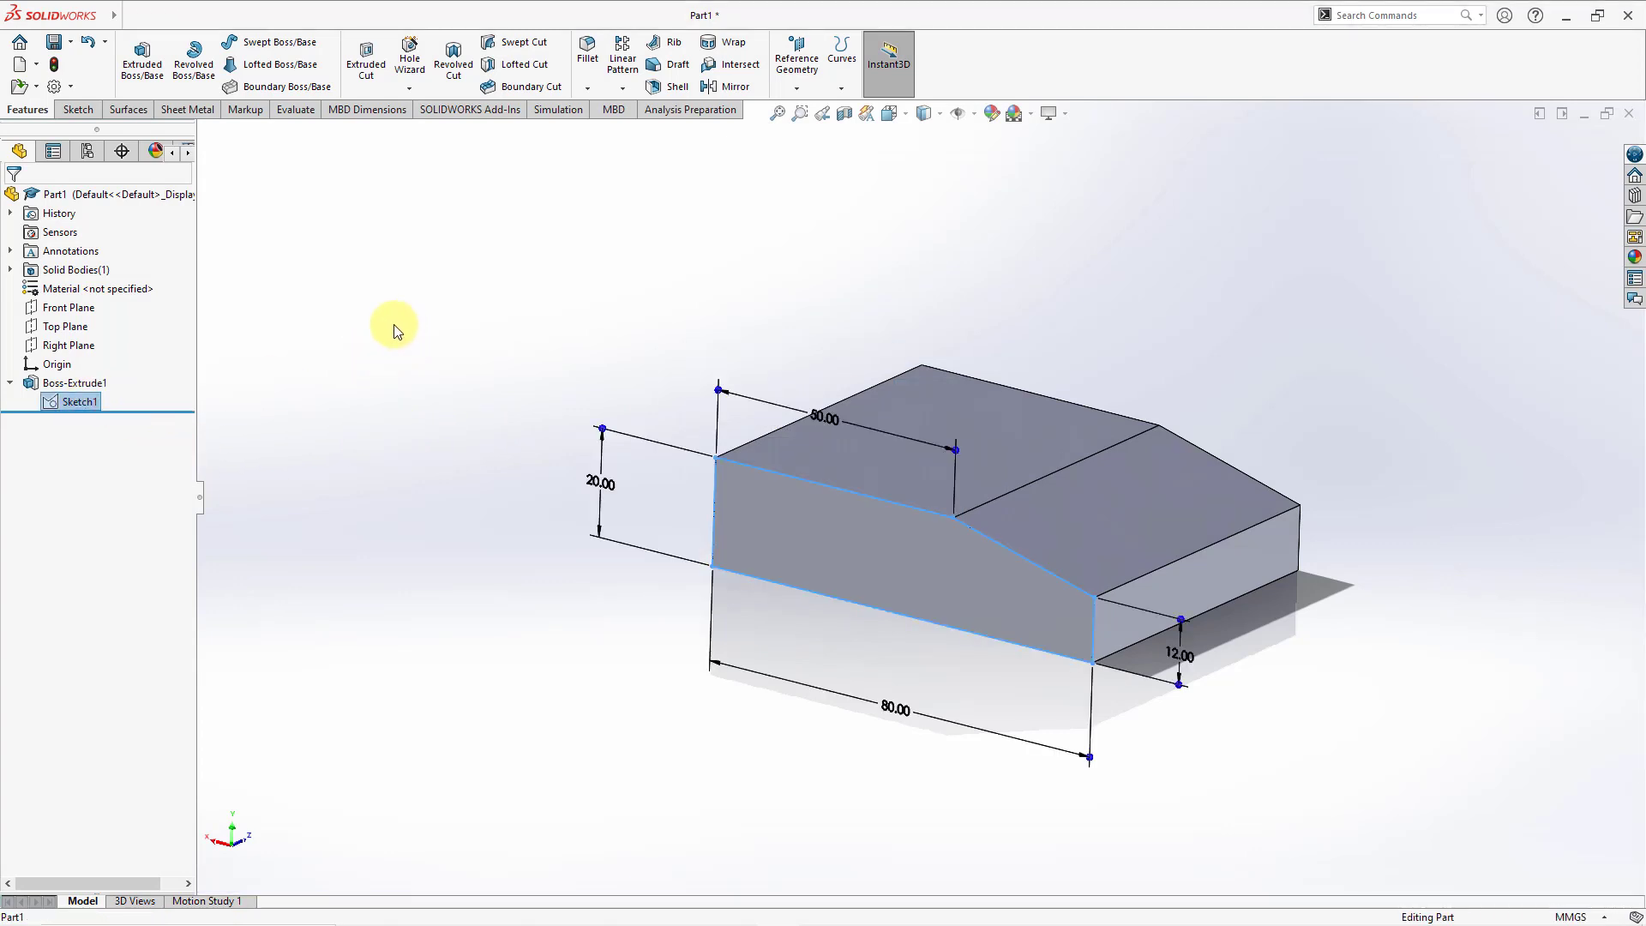
click(196, 69)
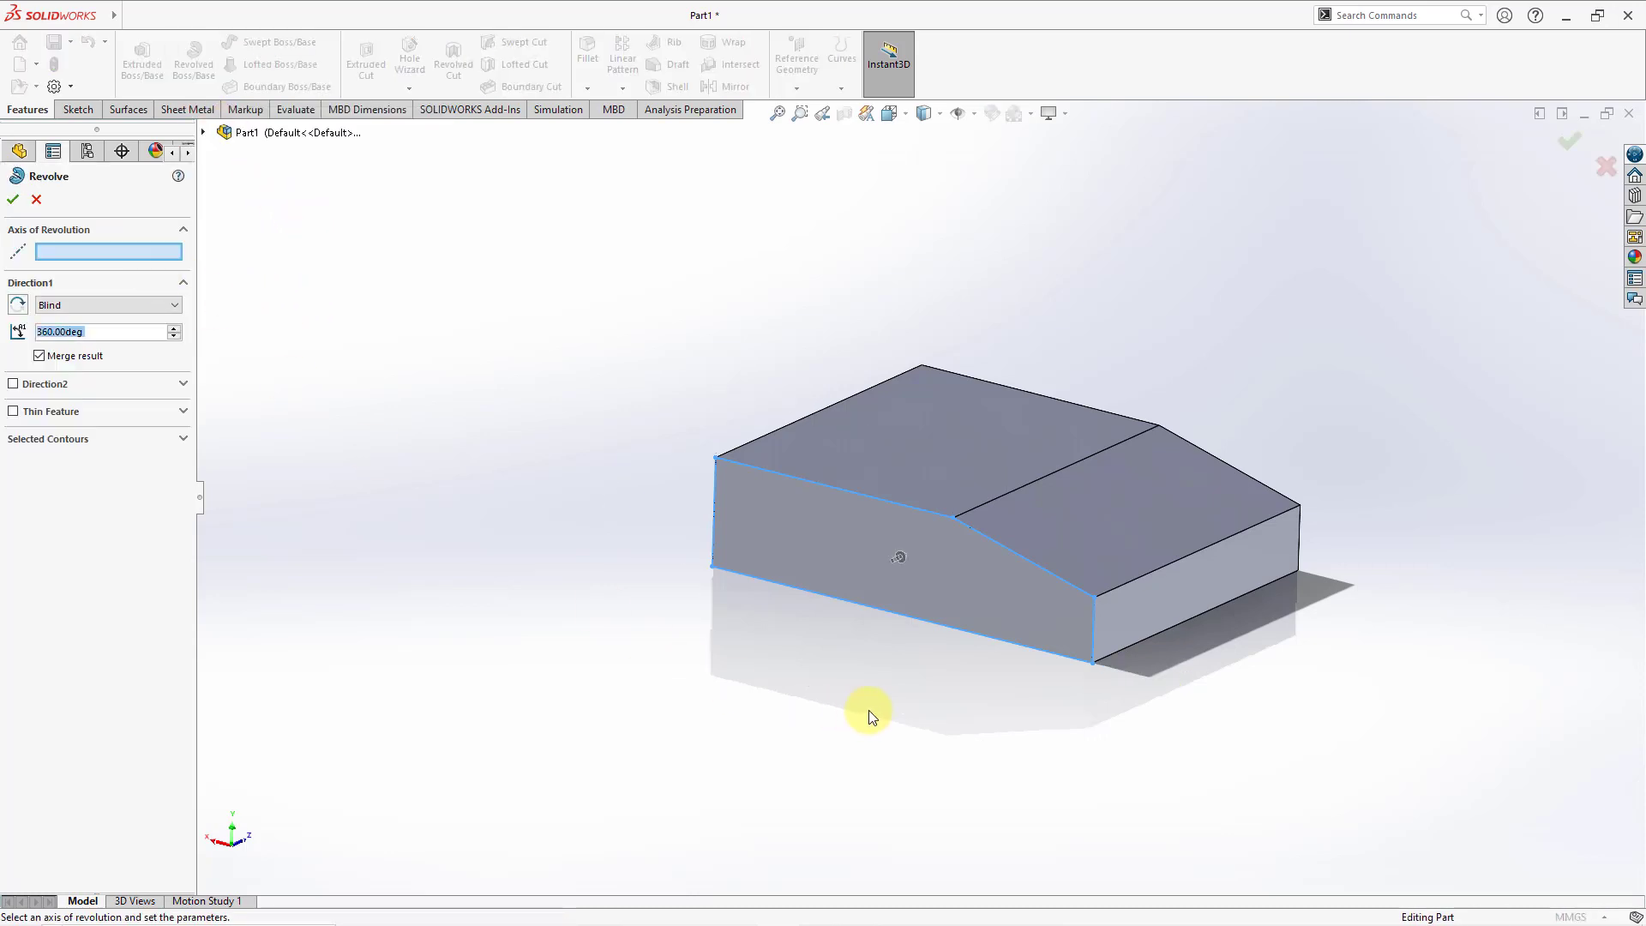
click(861, 611)
mouse_move(830, 614)
middle_down()
mouse_move(753, 569)
mouse_move(750, 583)
middle_up()
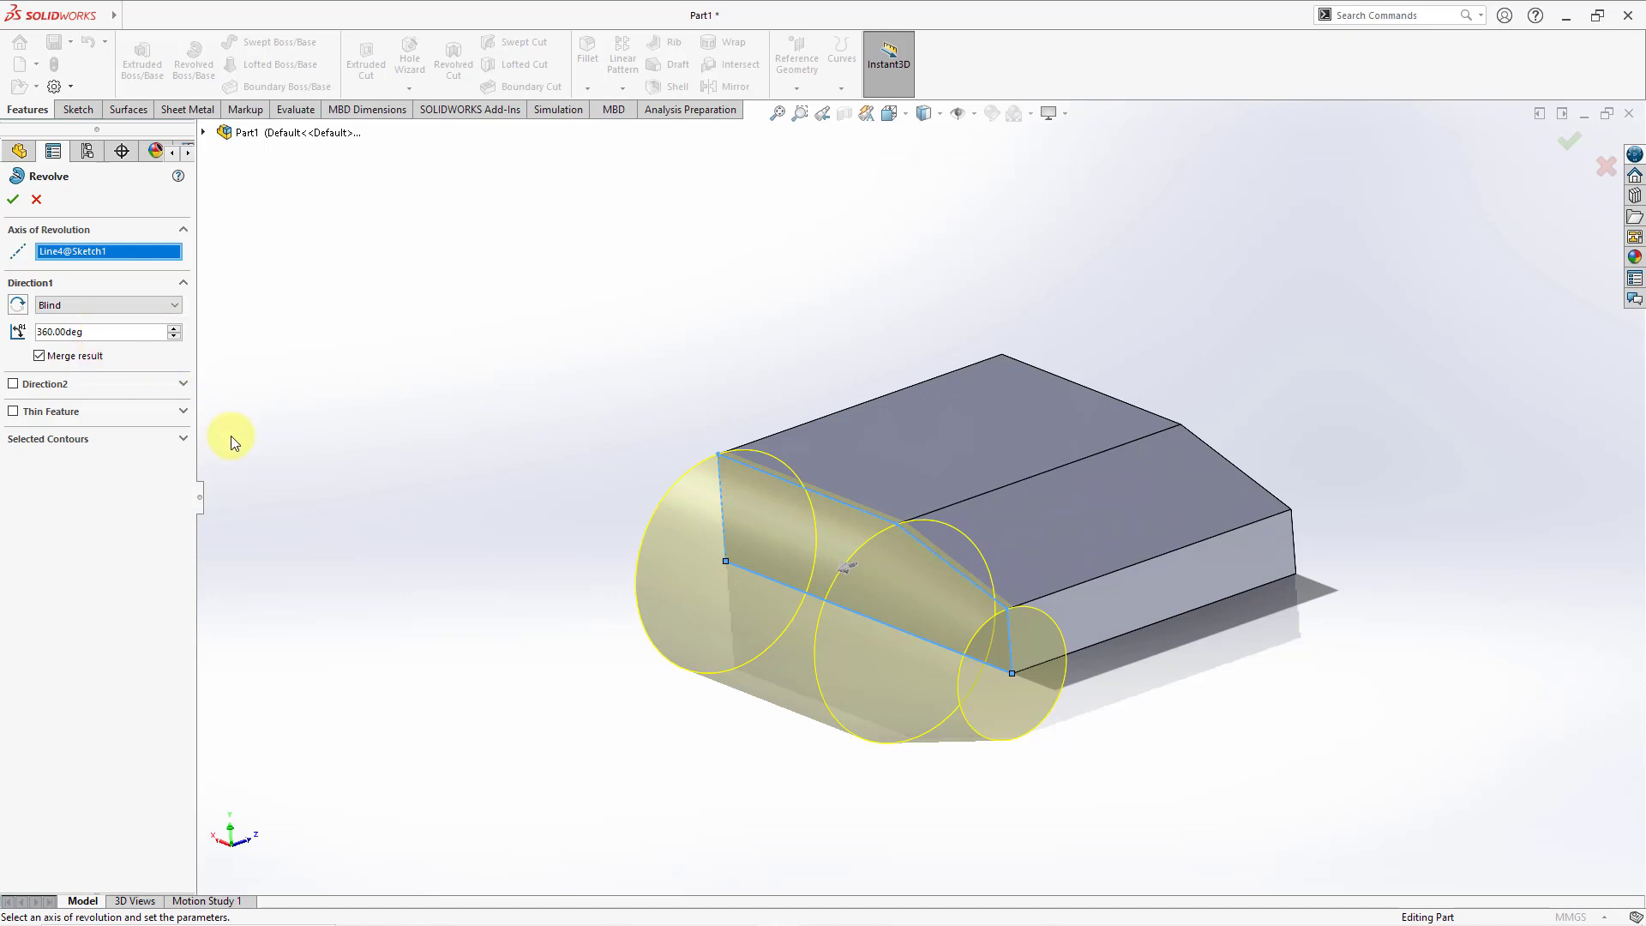
mouse_move(949, 576)
middle_down()
mouse_move(918, 588)
mouse_move(930, 600)
middle_up()
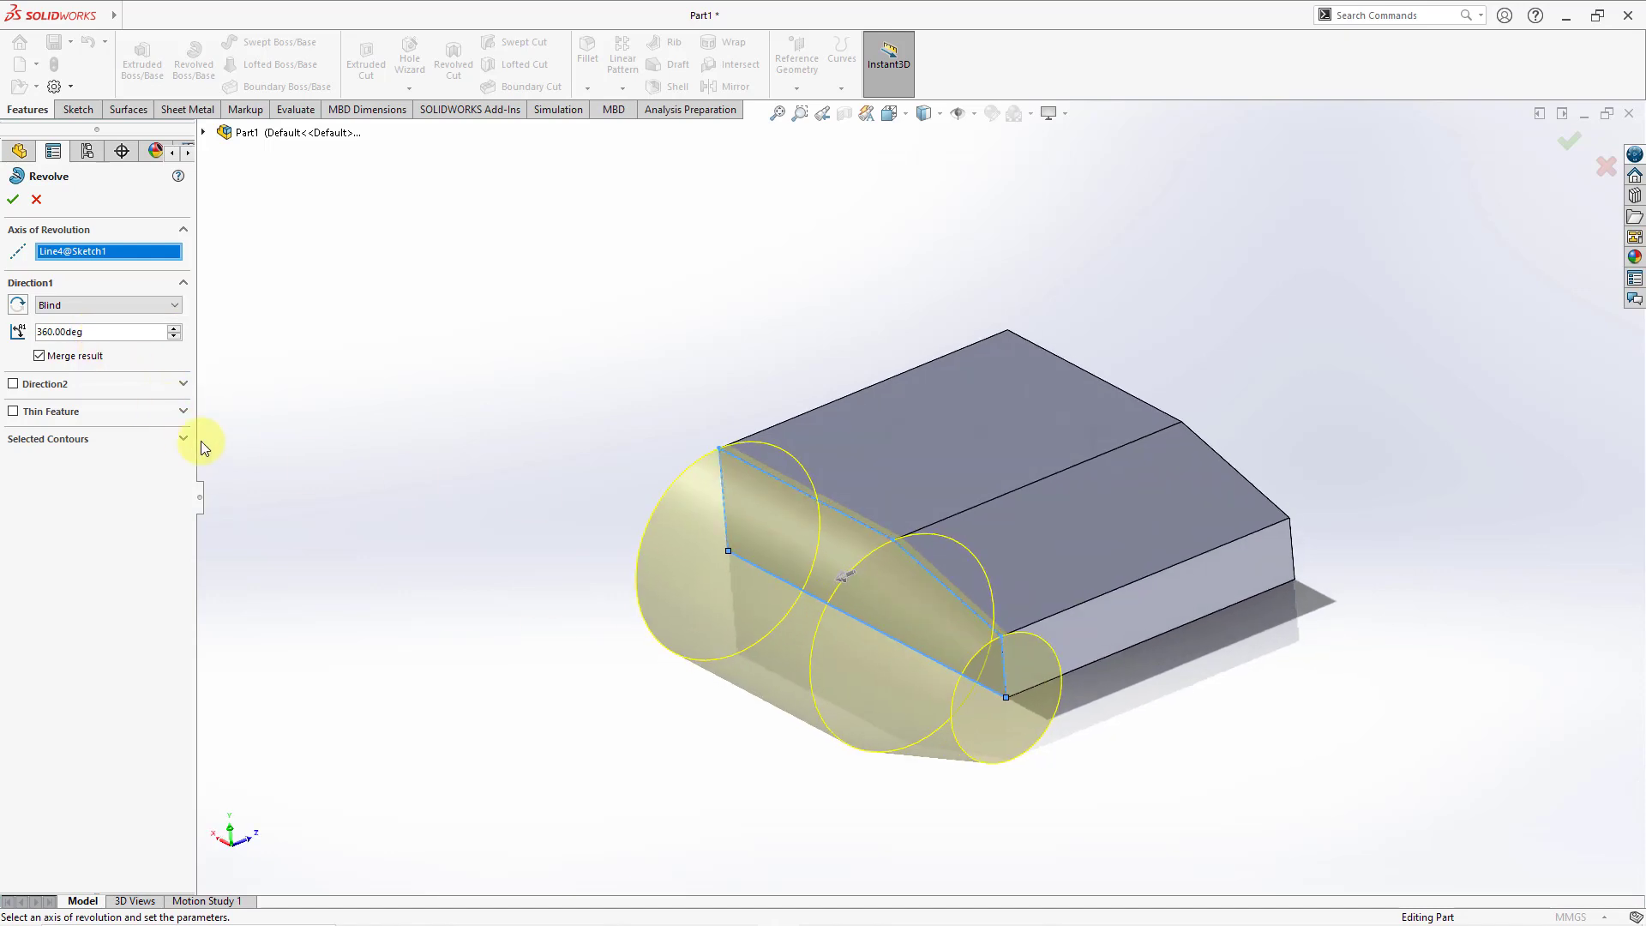
Set the revolve's Direction 1 angle to 45 degrees, and enlarge it to 90 degrees with the angle handle on the model
double_click(127, 335)
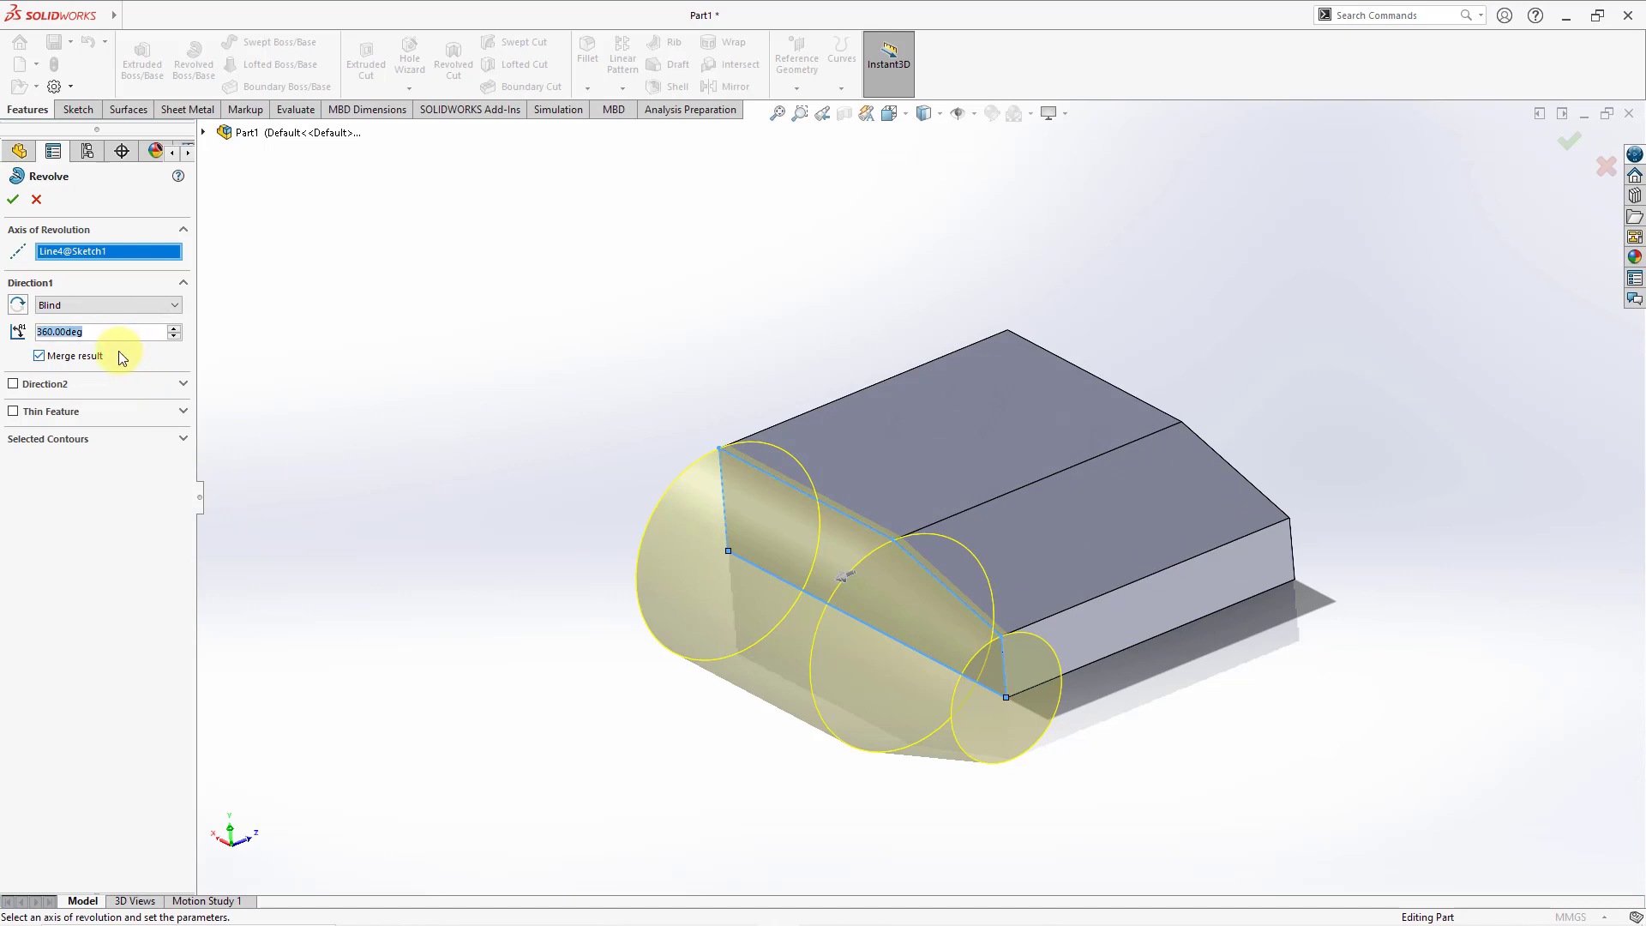
text(45)
key(Return)
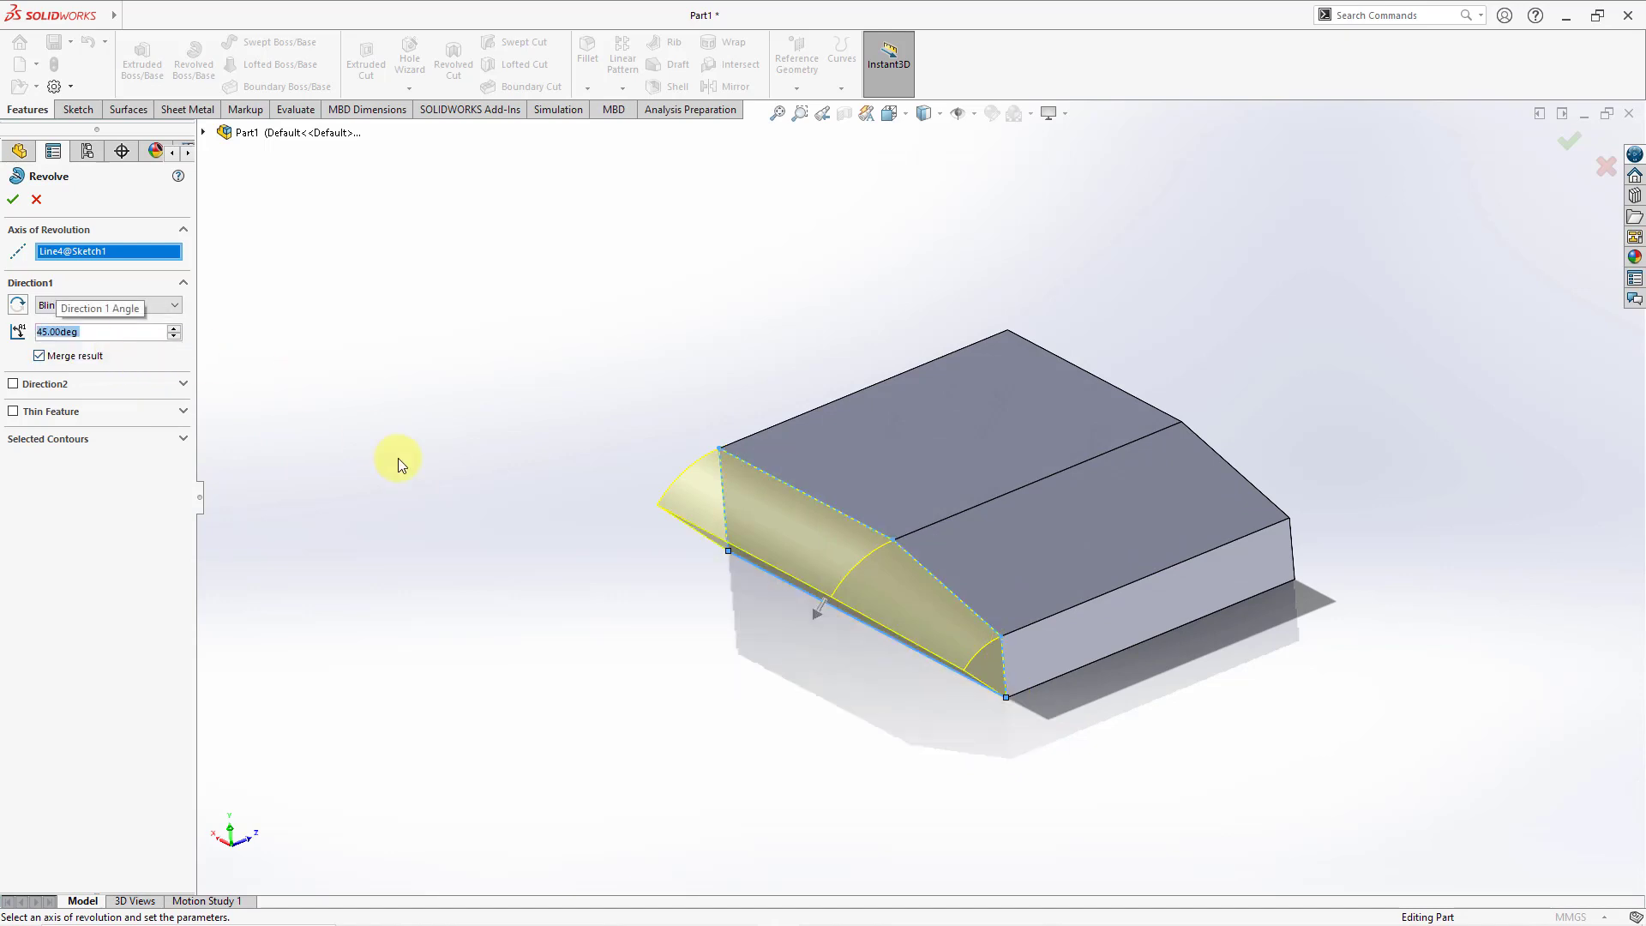
middle_drag(853, 612, 843, 566)
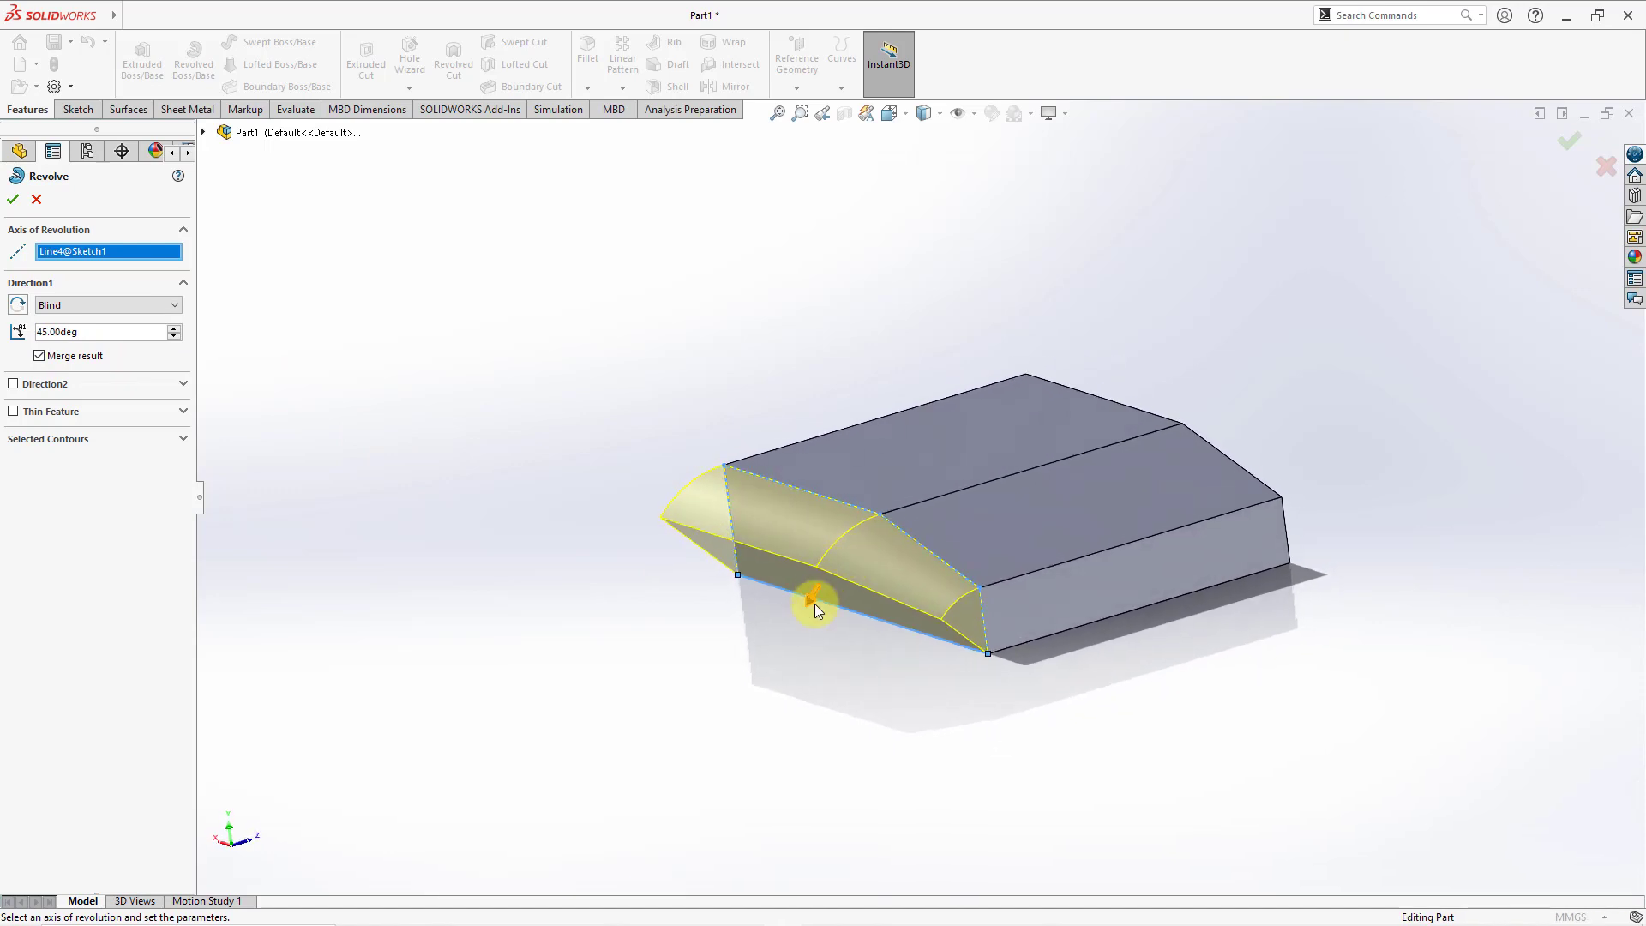
click(814, 592)
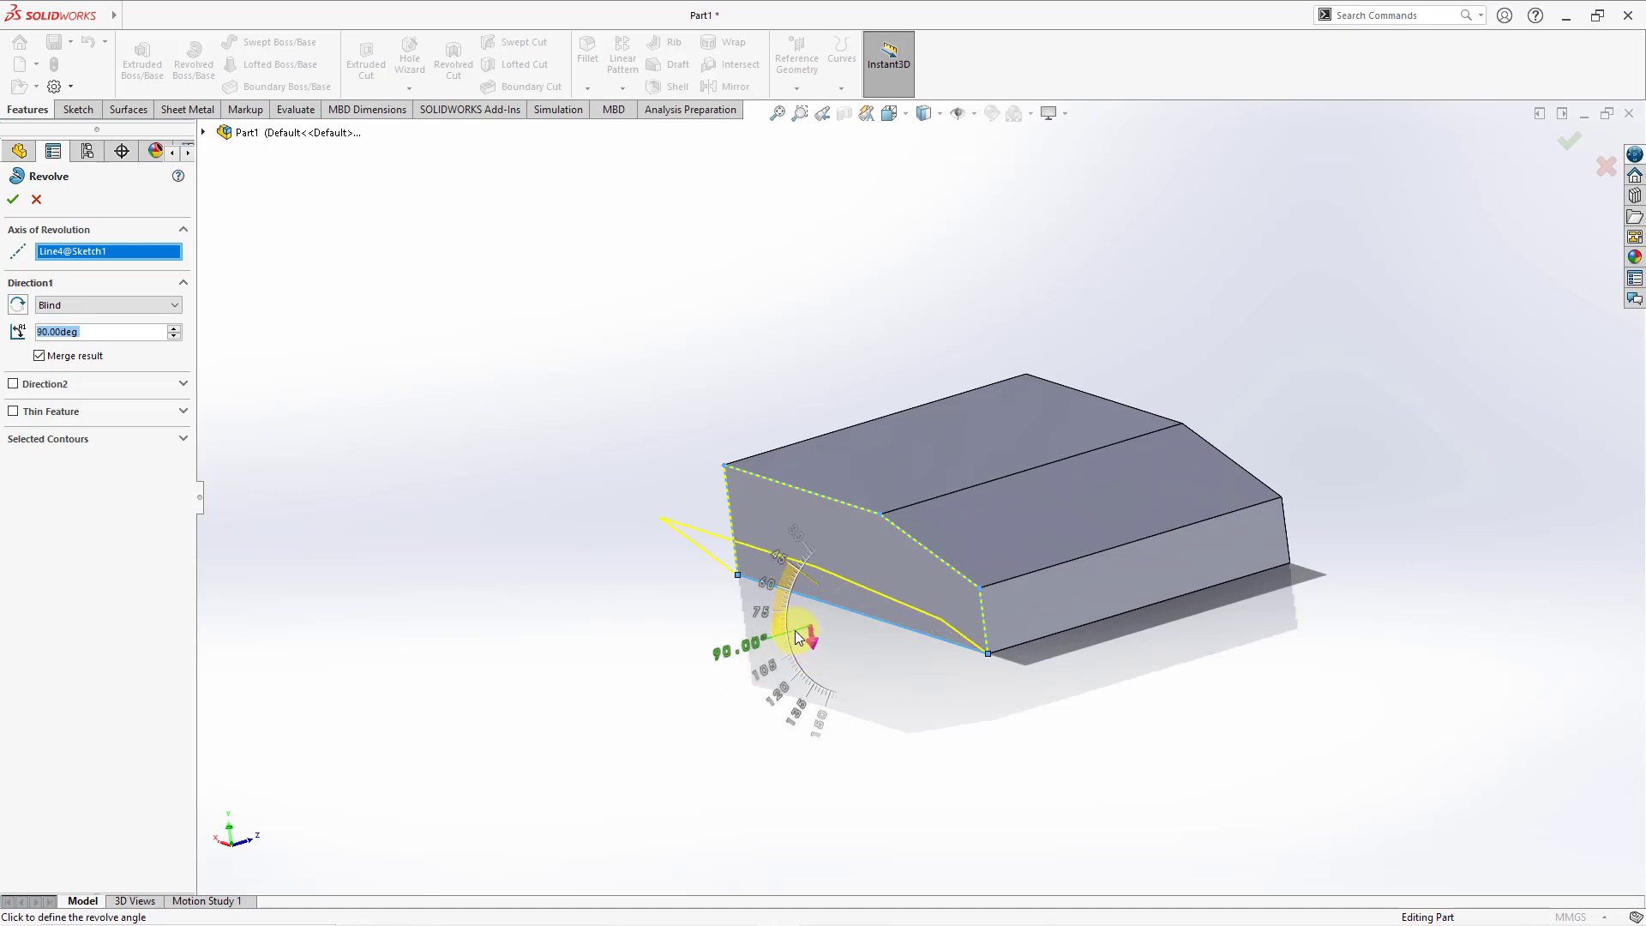
click(795, 630)
middle_drag(794, 636, 752, 585)
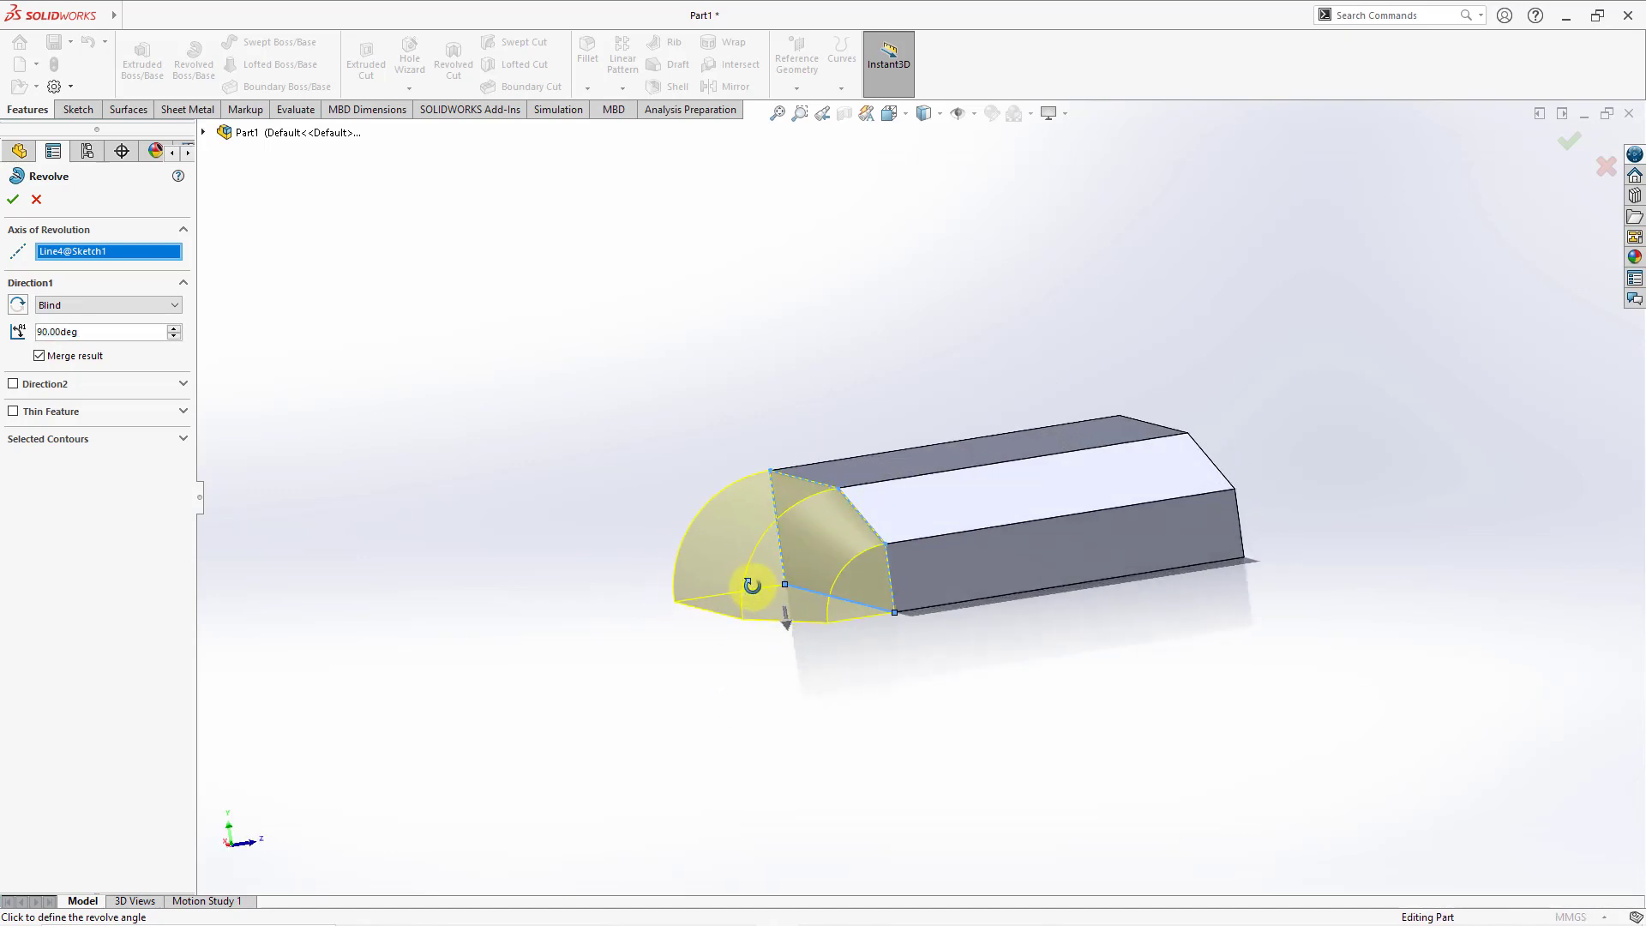
Enable a blind second direction for the revolve and swing its angle handle to 270 degrees
click(13, 385)
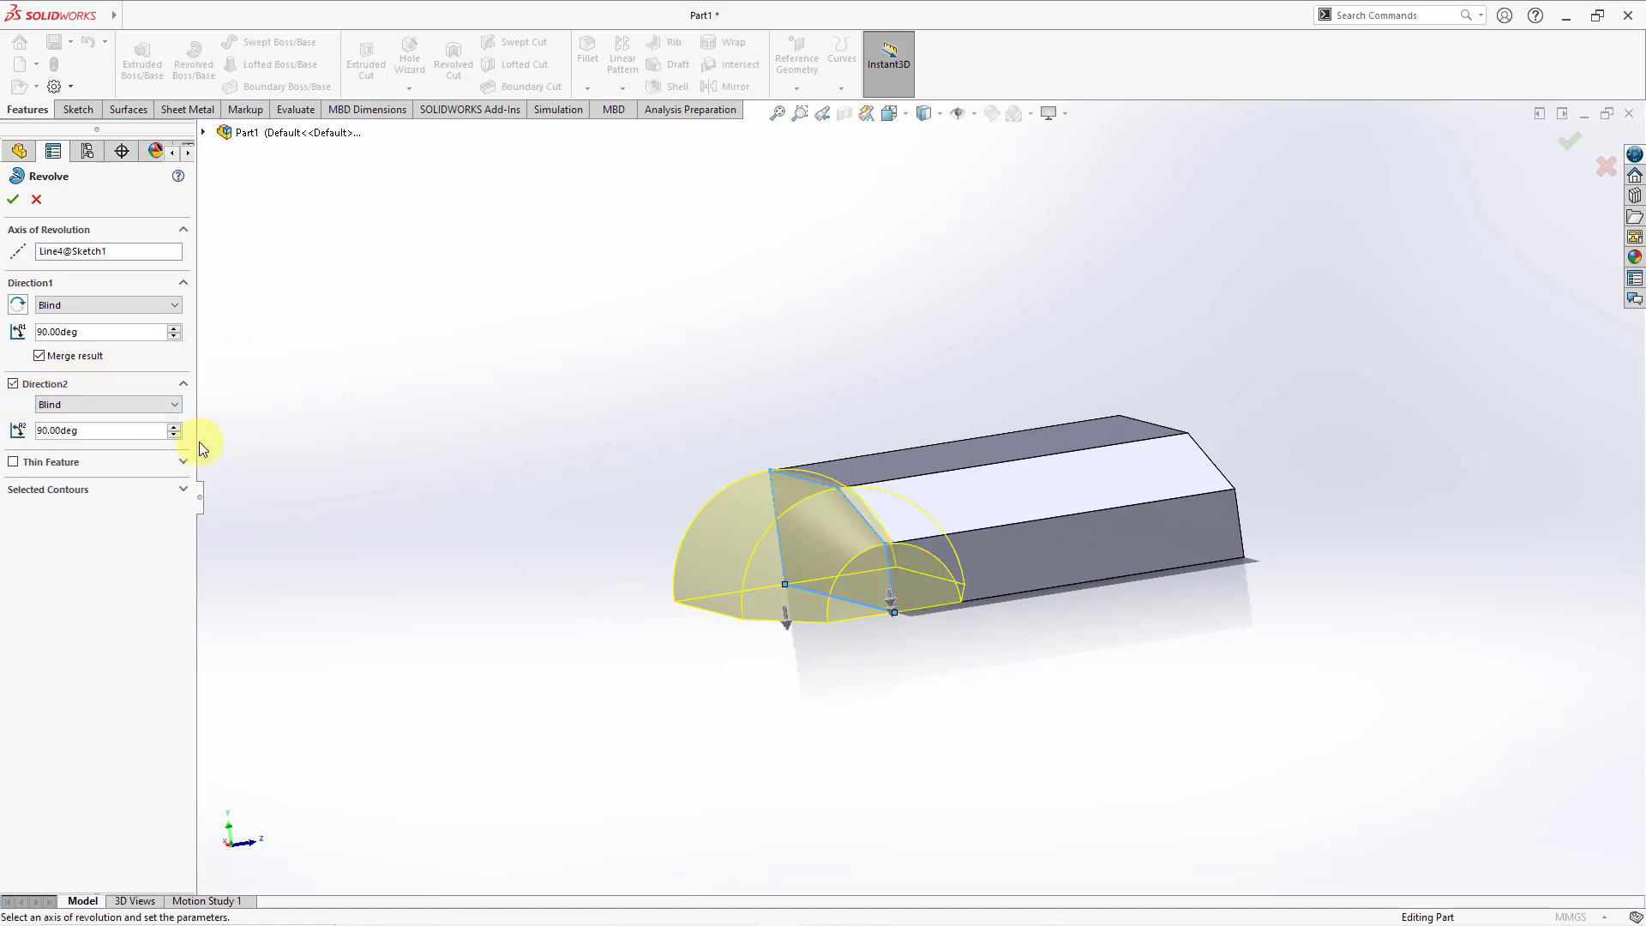
mouse_move(967, 600)
middle_down()
mouse_move(940, 595)
mouse_move(952, 614)
middle_up()
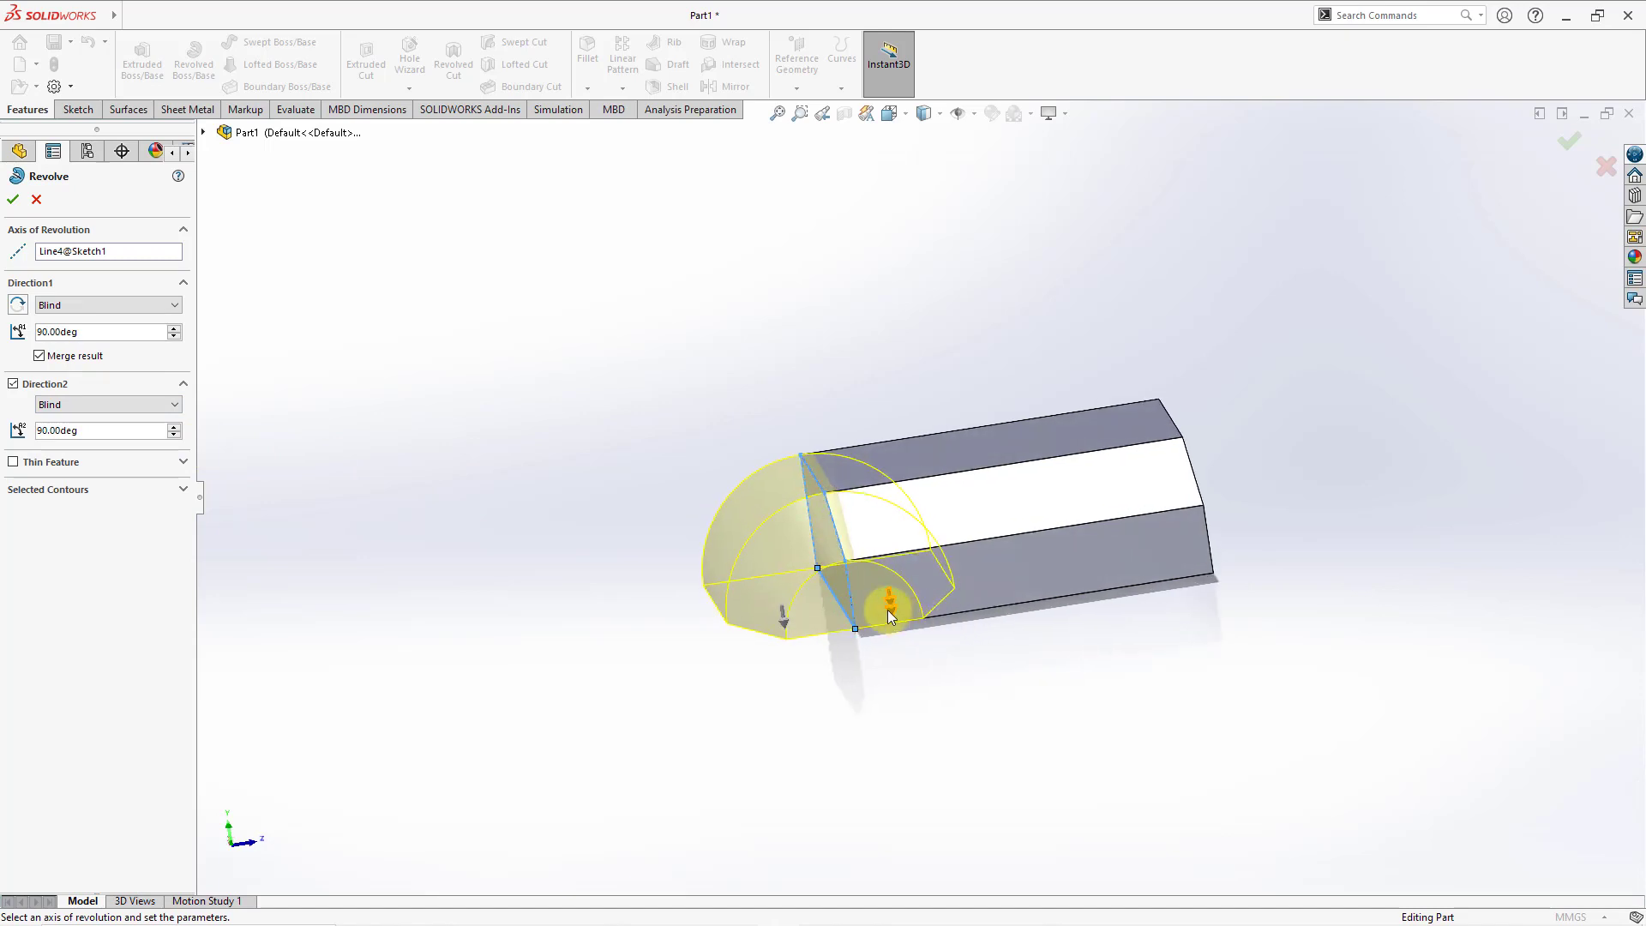
drag(892, 610, 599, 626)
mouse_move(840, 656)
middle_down()
mouse_move(866, 599)
mouse_move(889, 646)
mouse_move(831, 646)
middle_up()
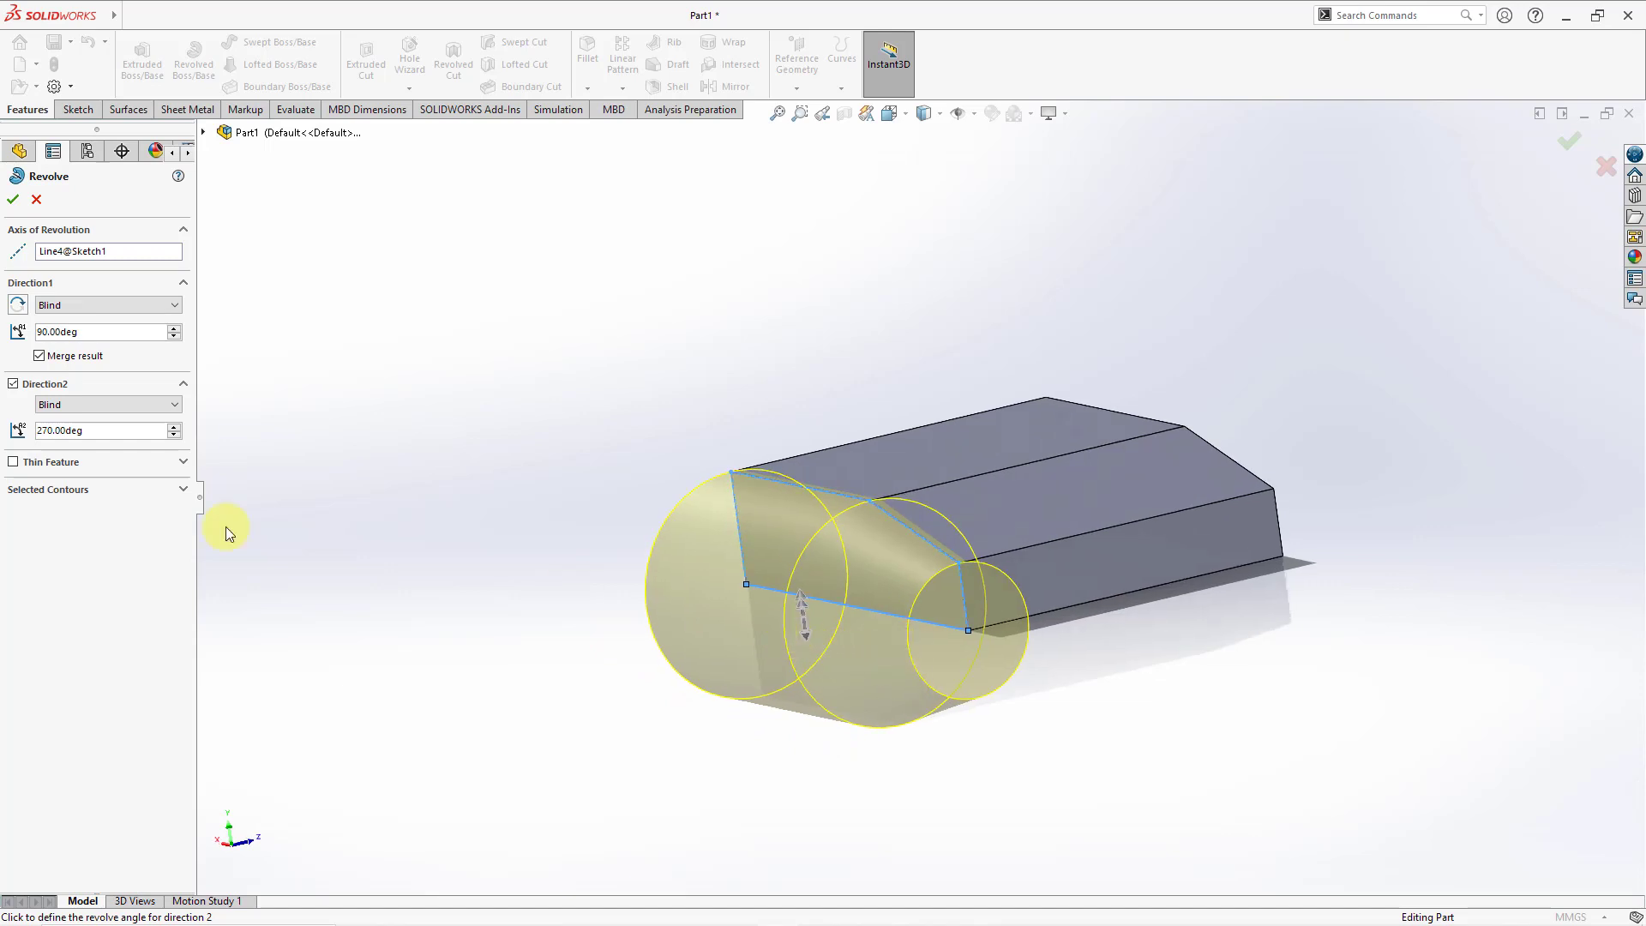
Set the revolve's Direction 2 angle to 225 degrees
click(107, 430)
double_click(92, 432)
text(225)
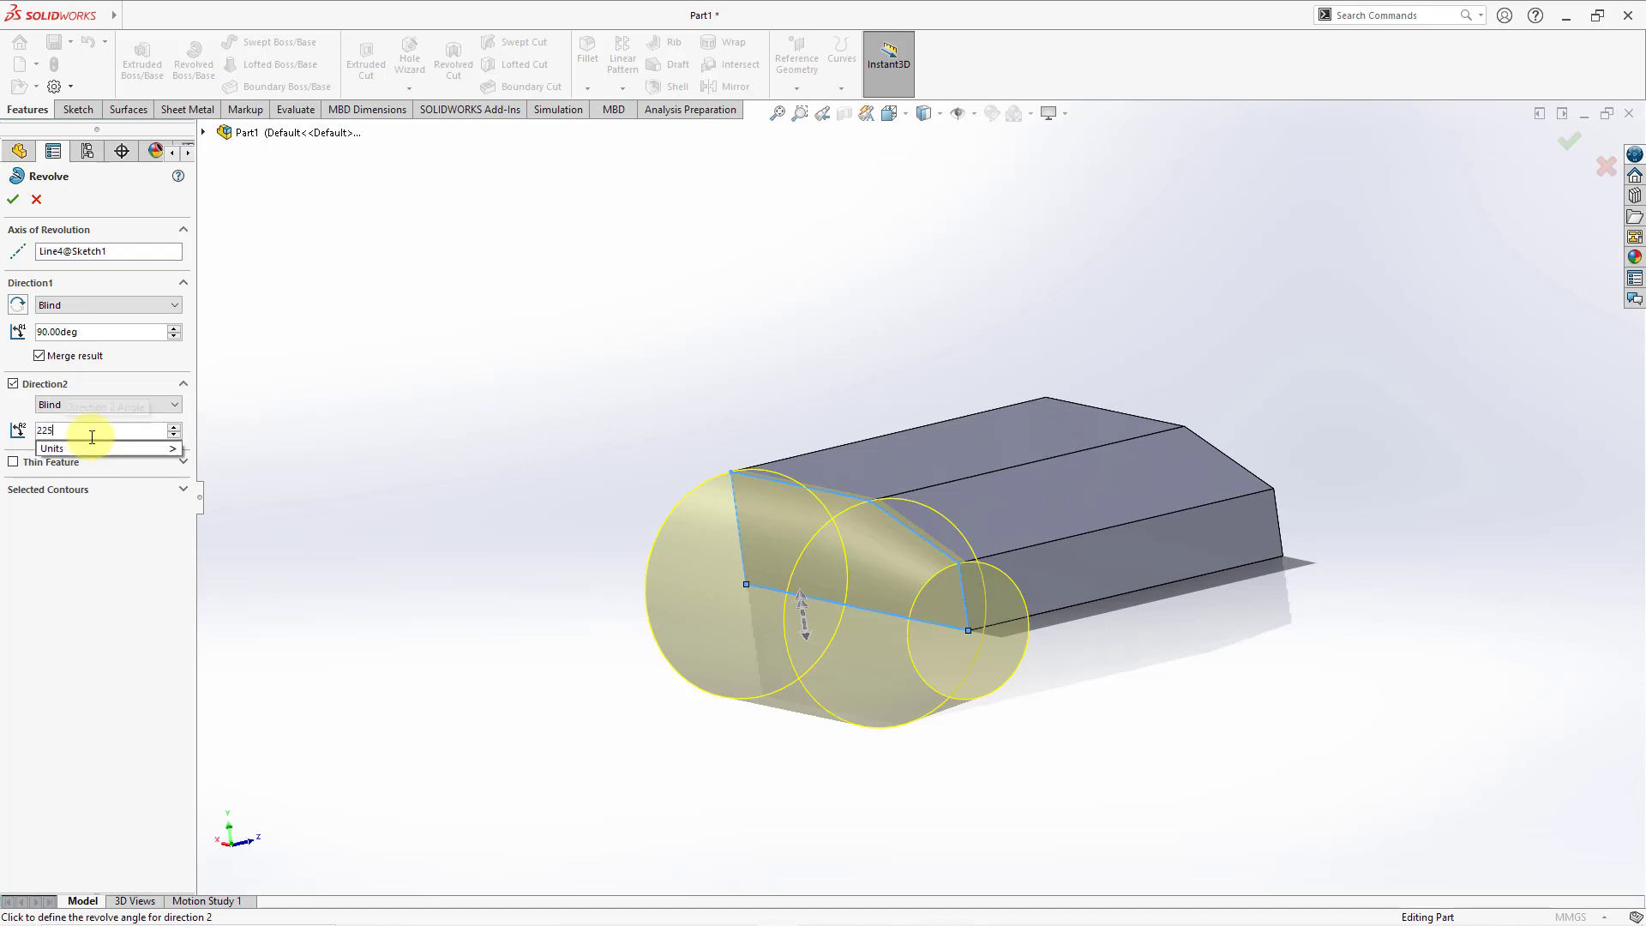
key(Return)
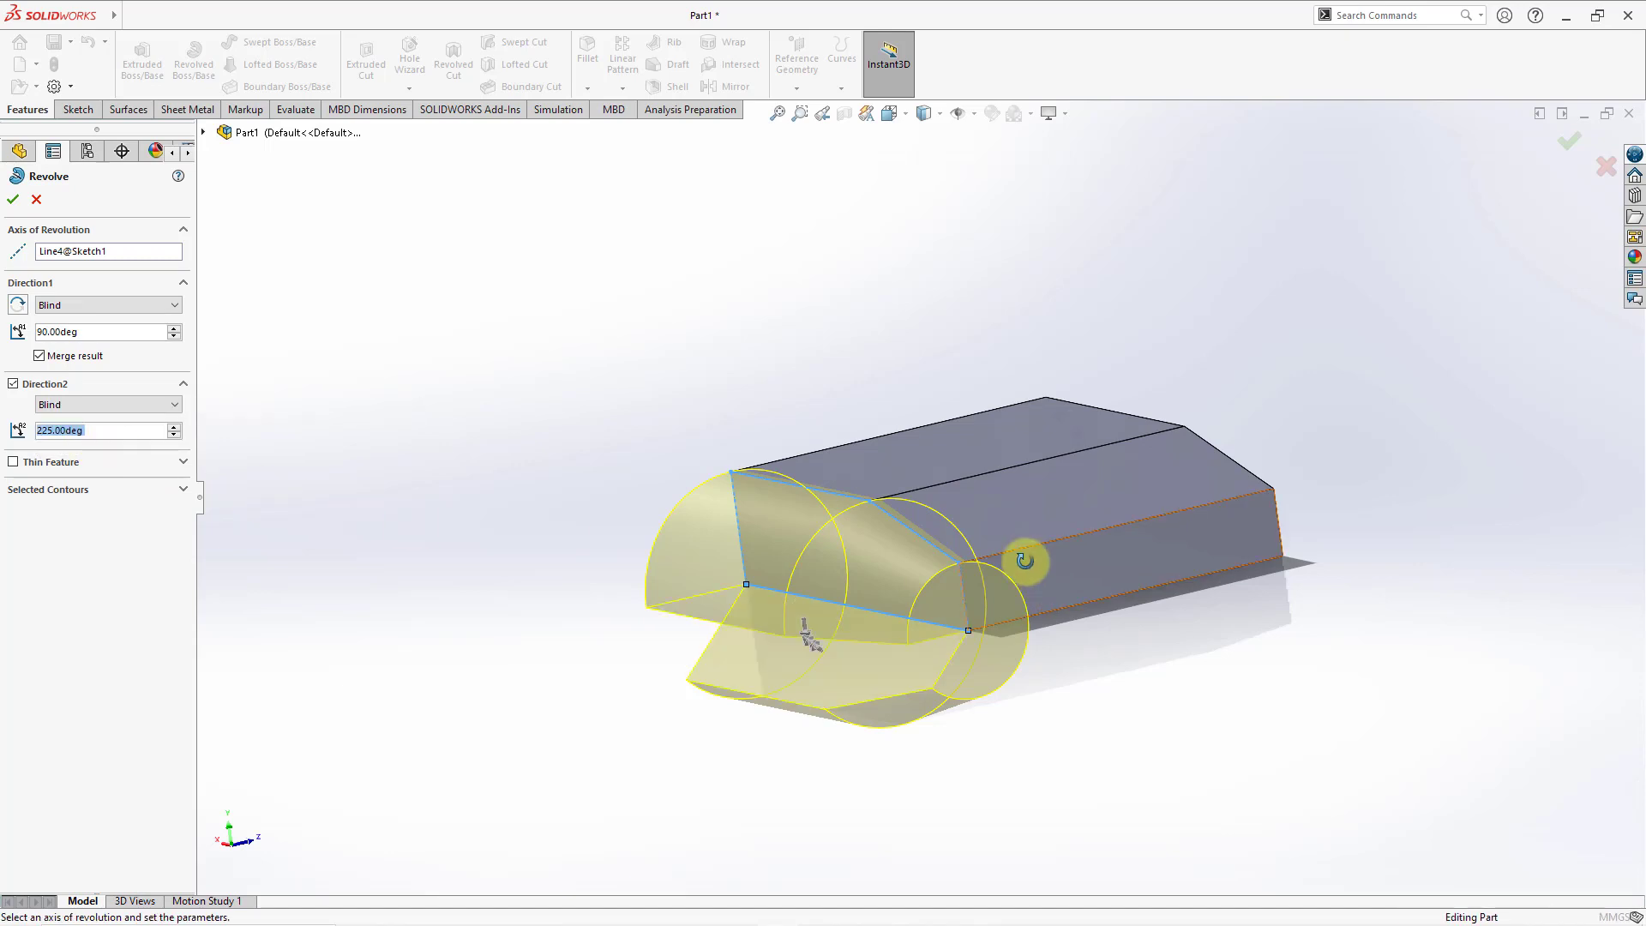
middle_drag(1029, 558, 1069, 591)
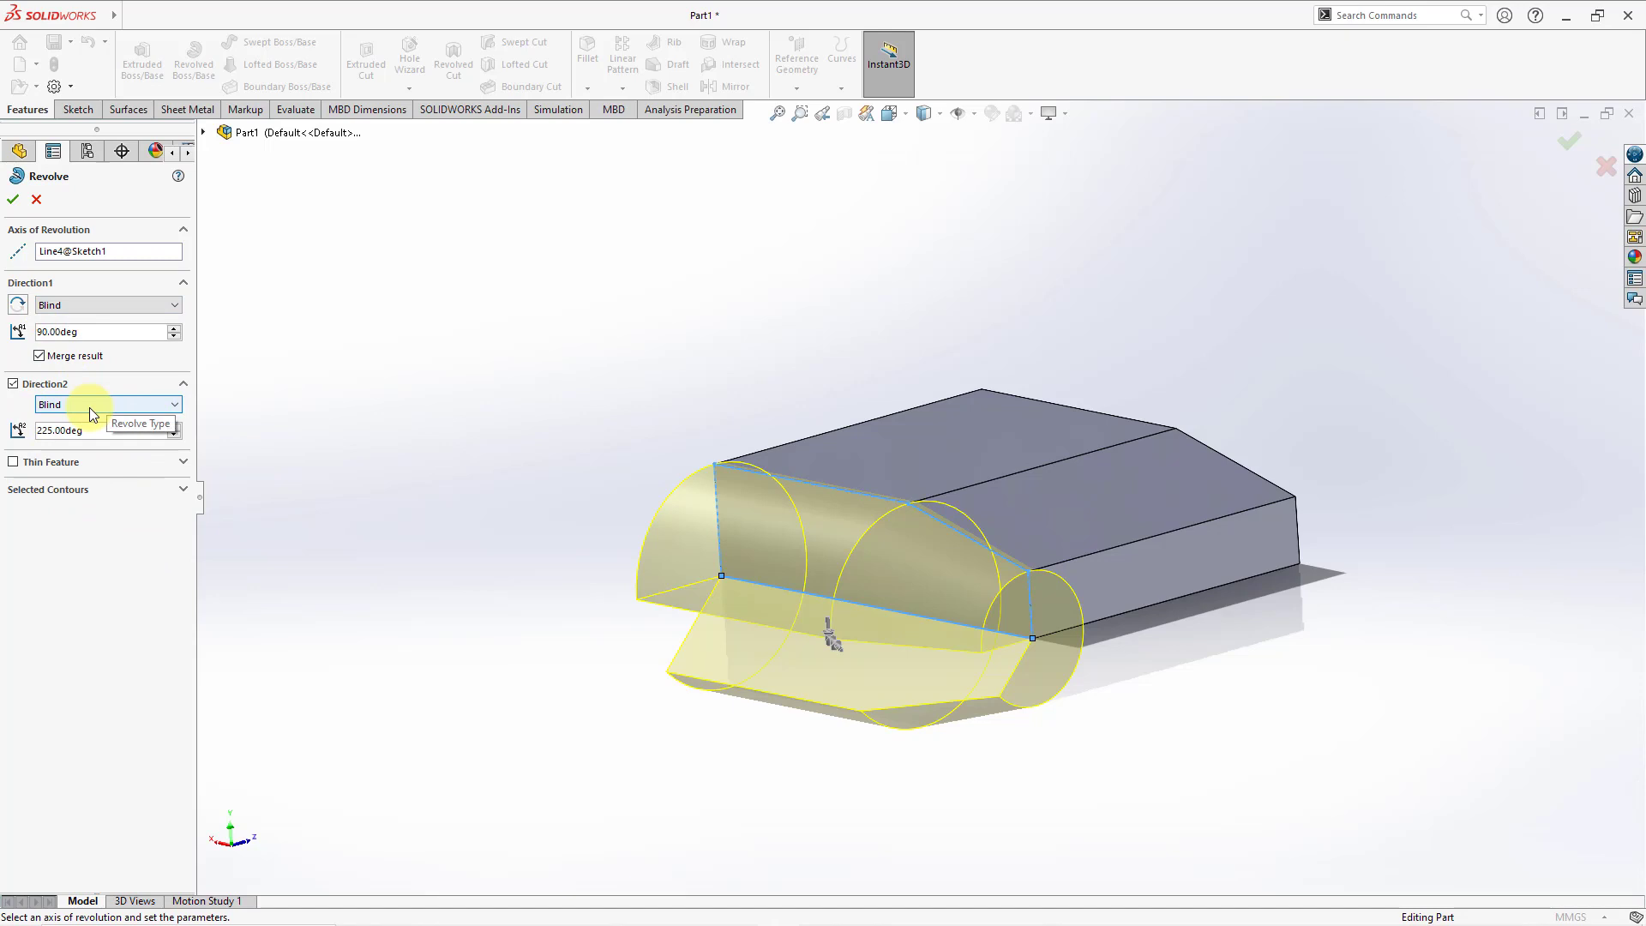
Turn off the second direction, set the Direction 1 angle to 360 degrees, and finish the merged revolve
click(14, 384)
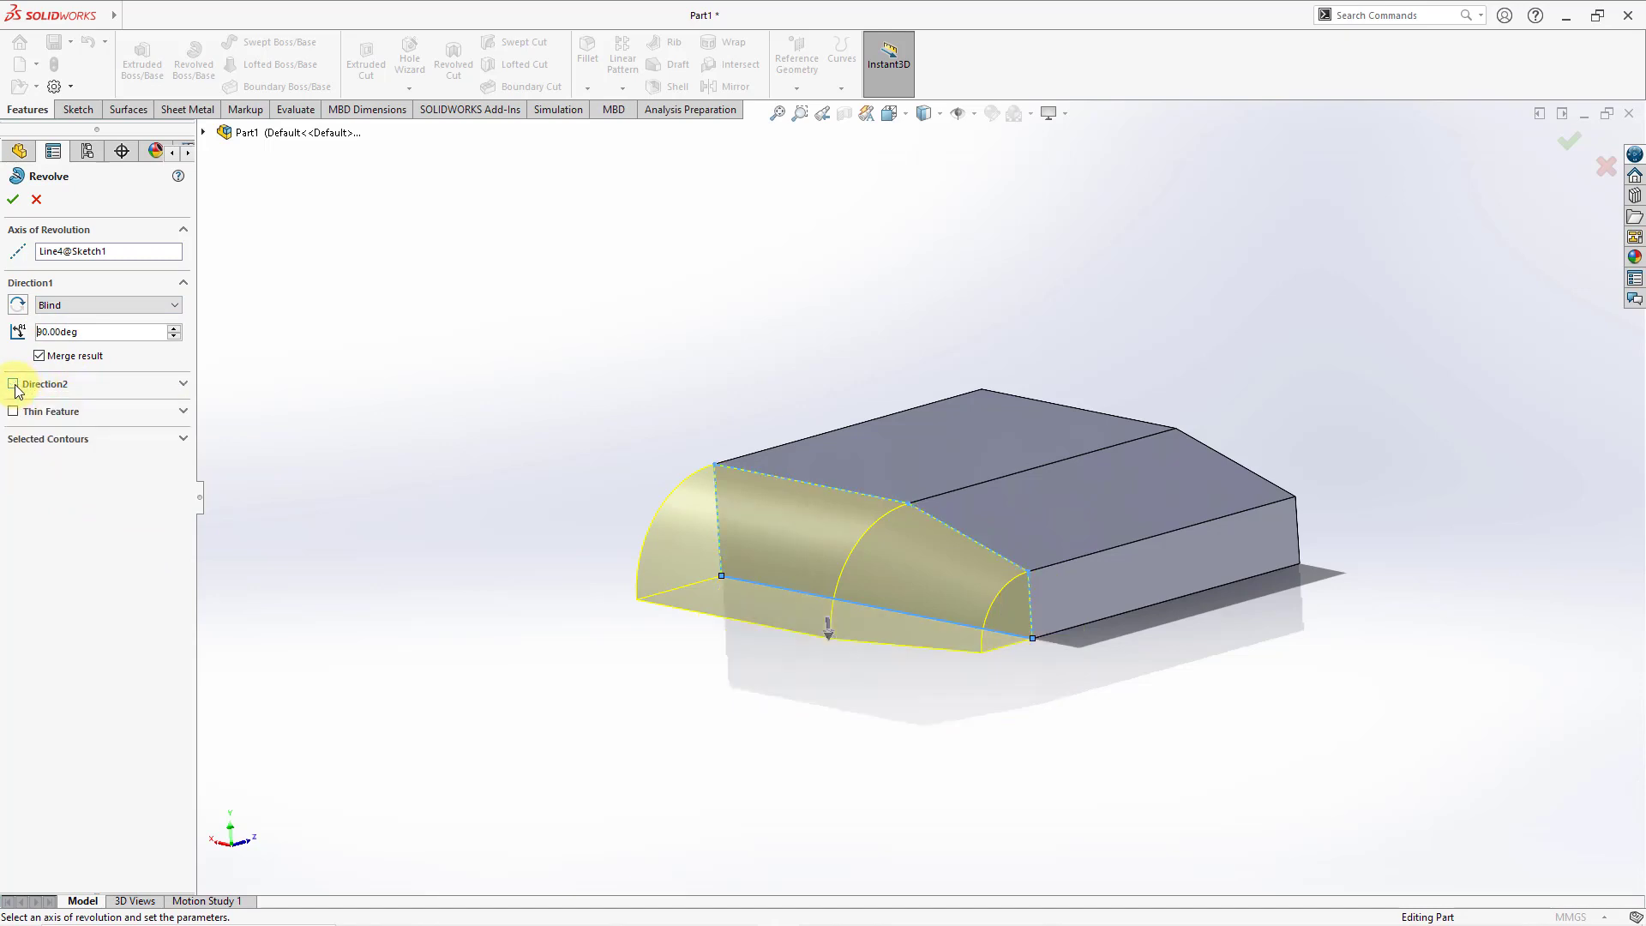
click(91, 332)
double_click(90, 332)
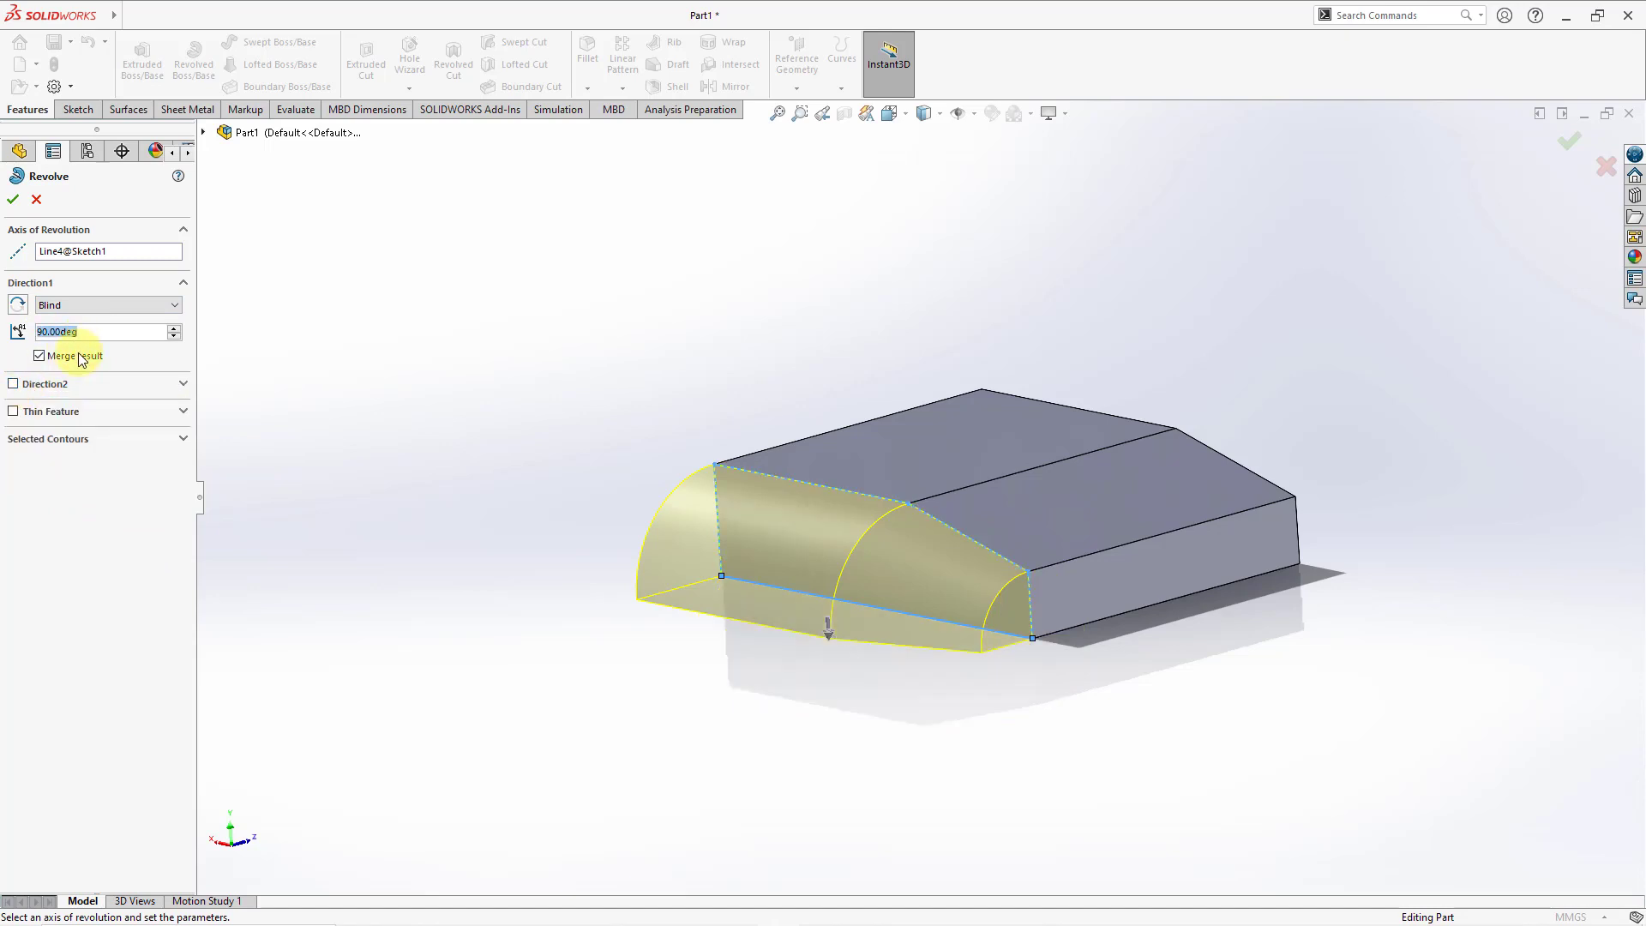
text(360)
key(Return)
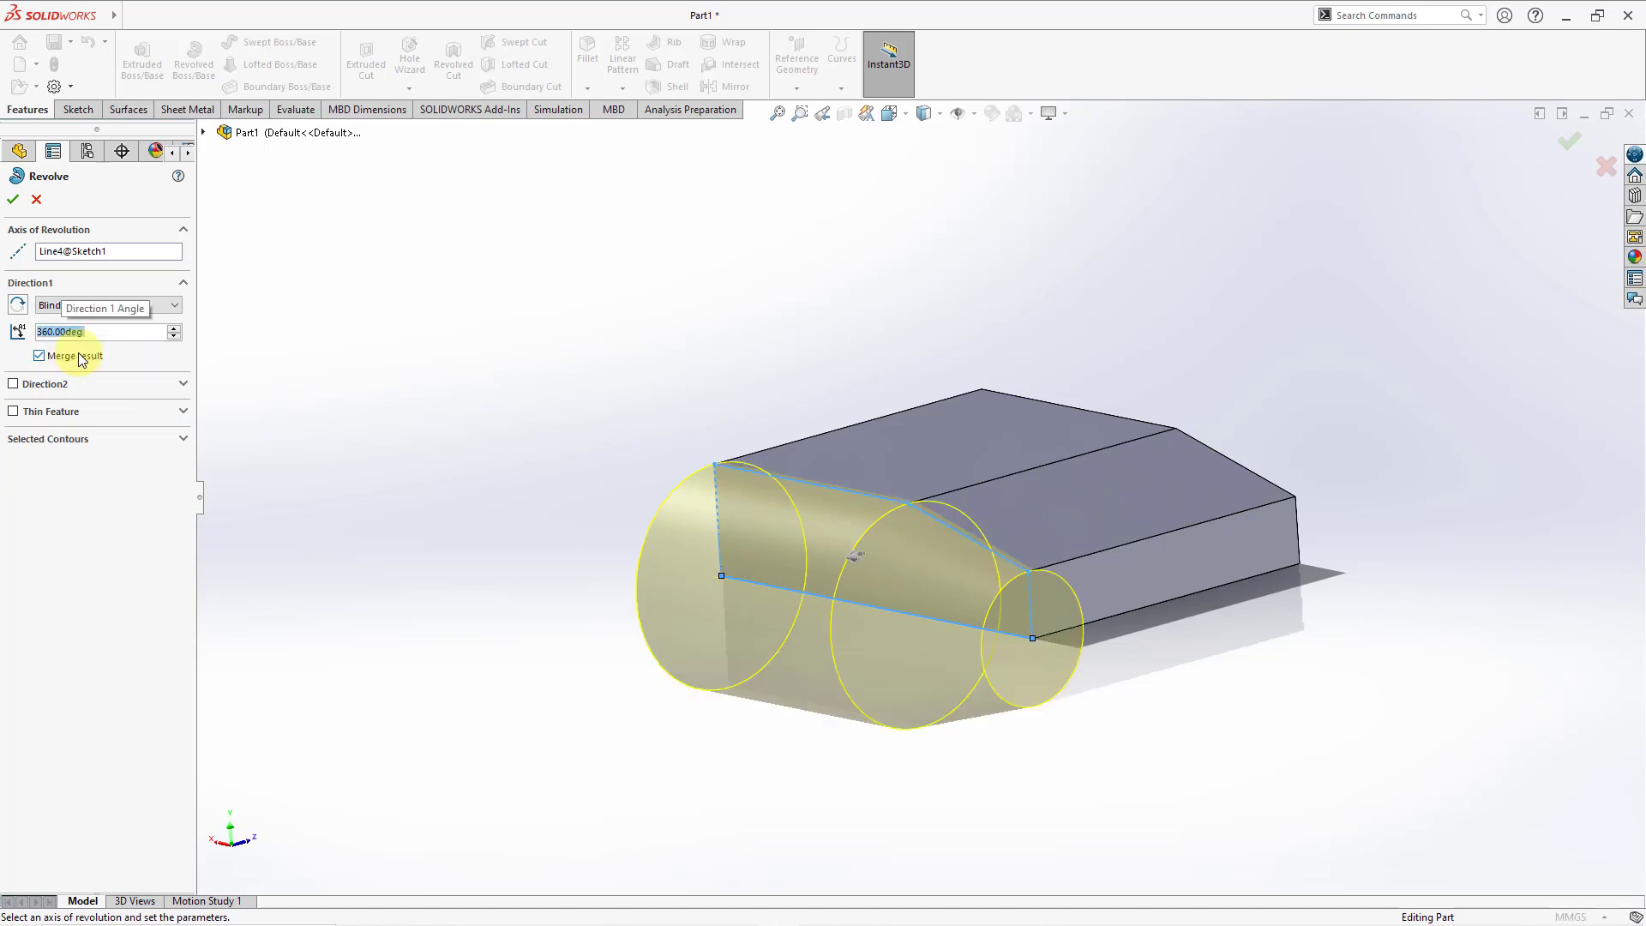
click(12, 201)
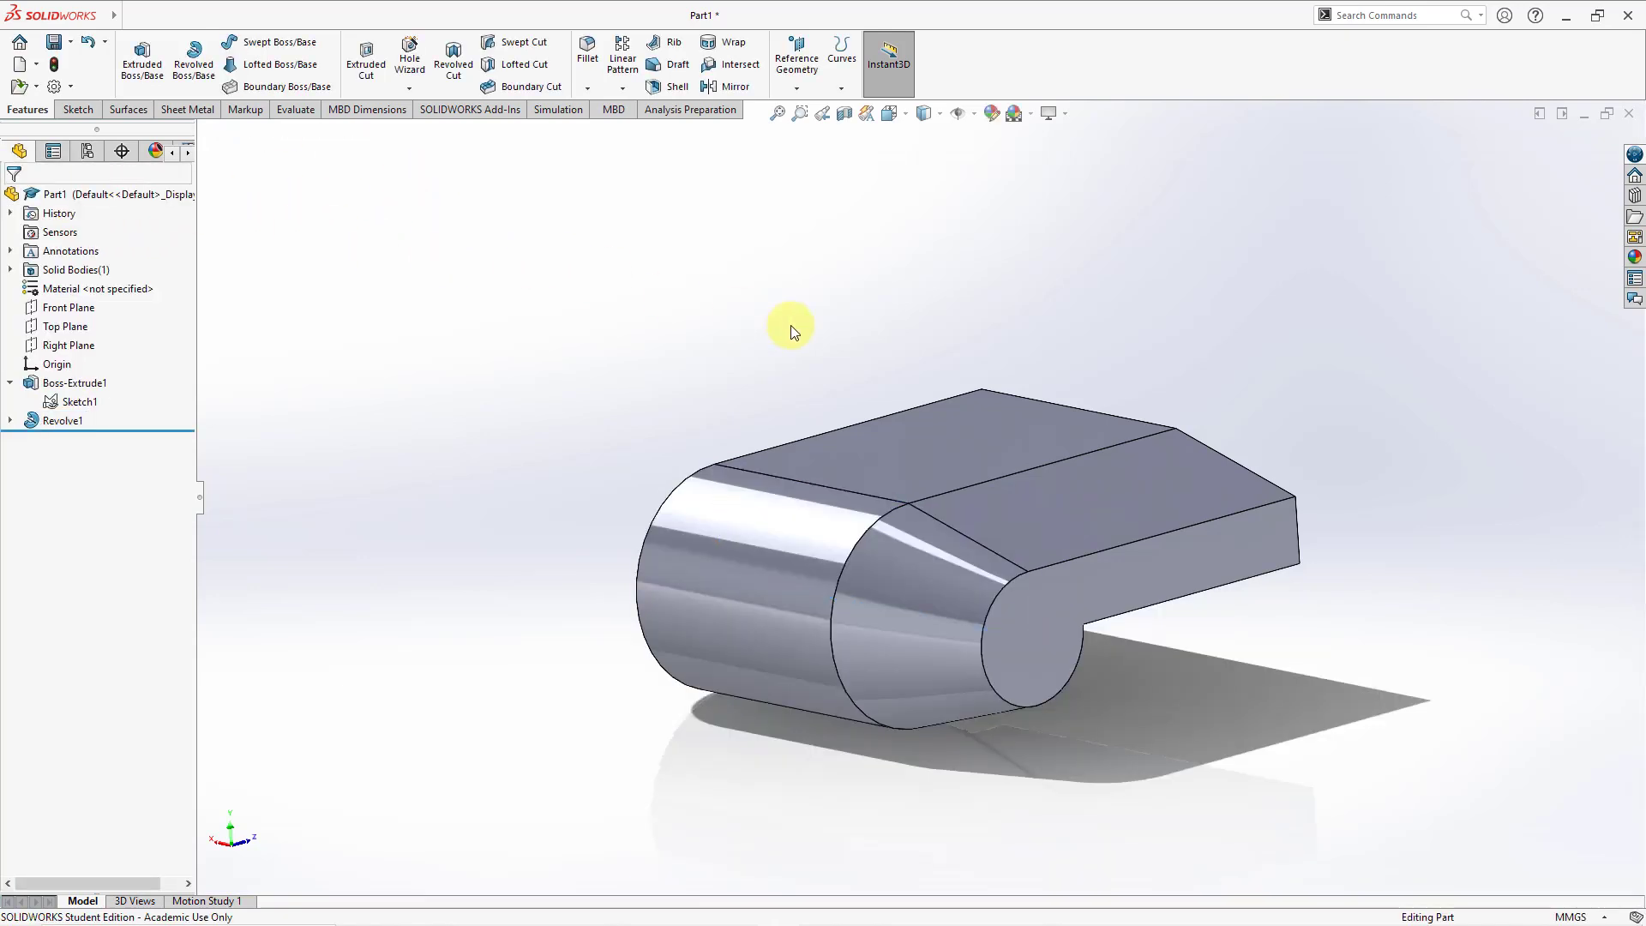
Delete the Boss-Extrude1 feature without deleting its dependent Revolve1 feature
middle_drag(783, 327, 768, 393)
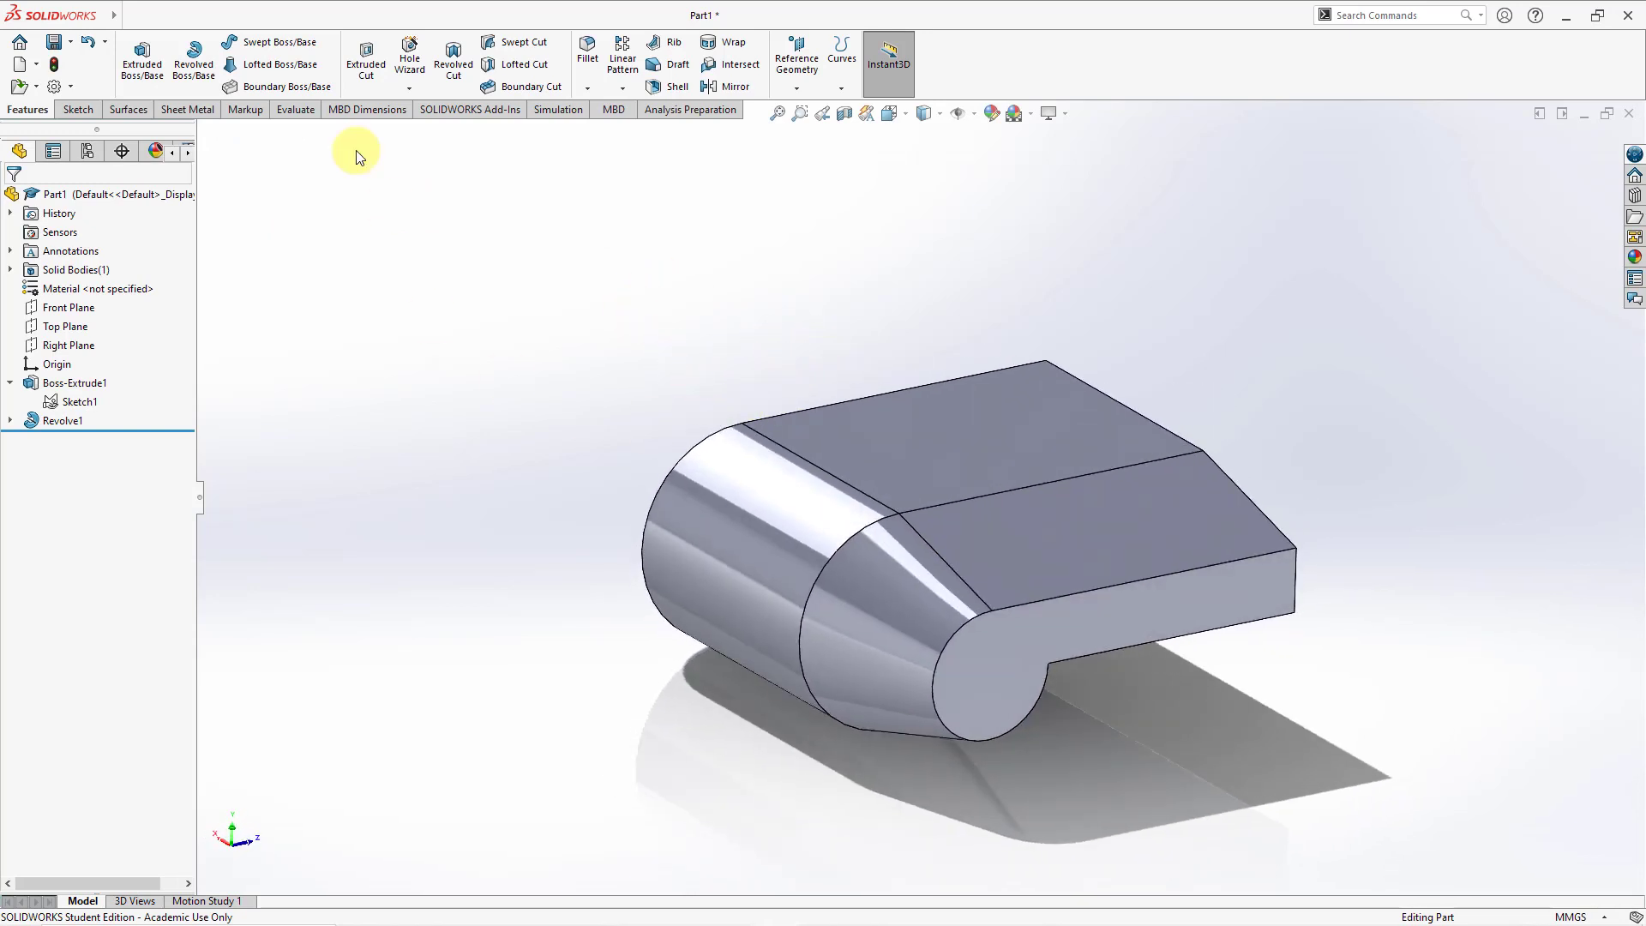
click(86, 393)
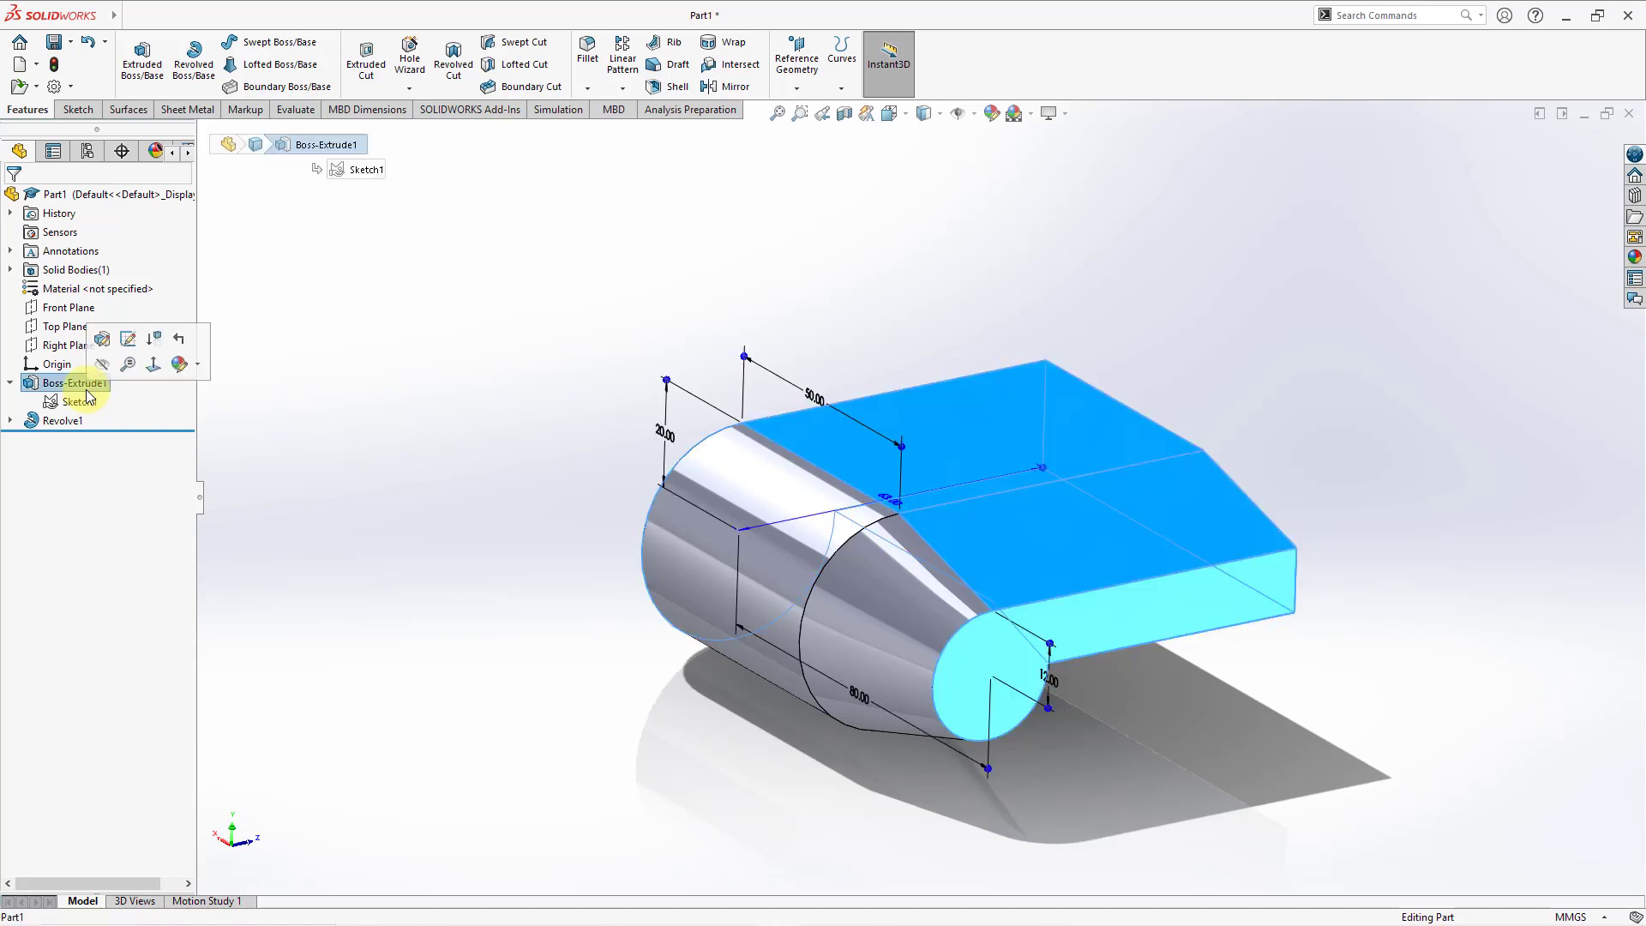
right_click(88, 396)
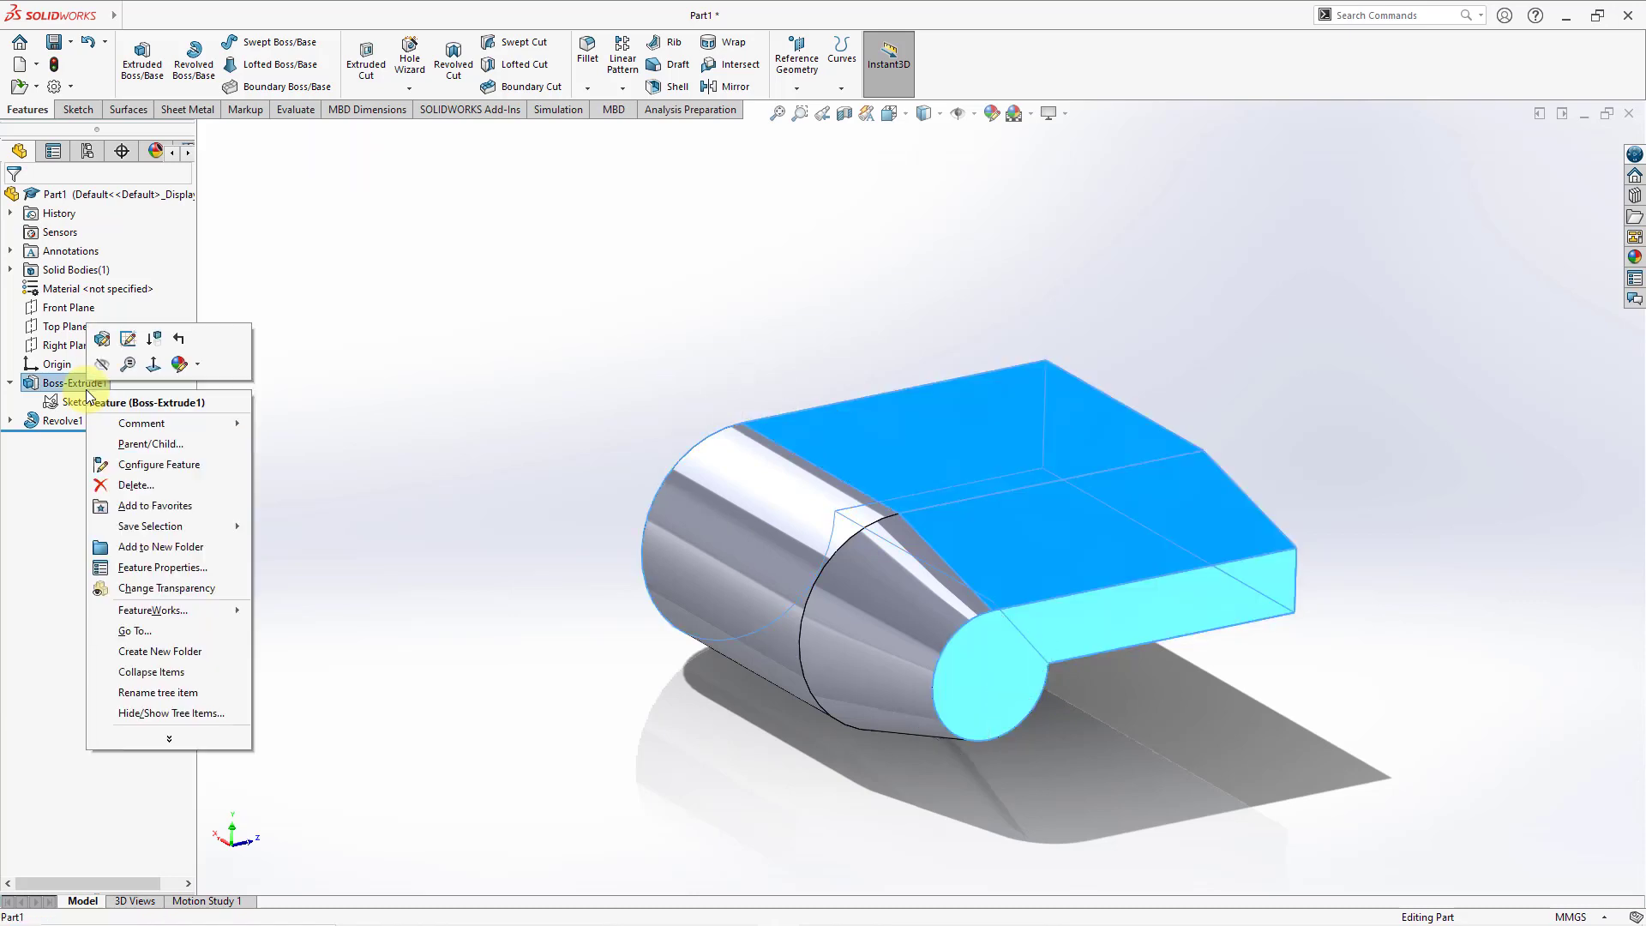
click(140, 492)
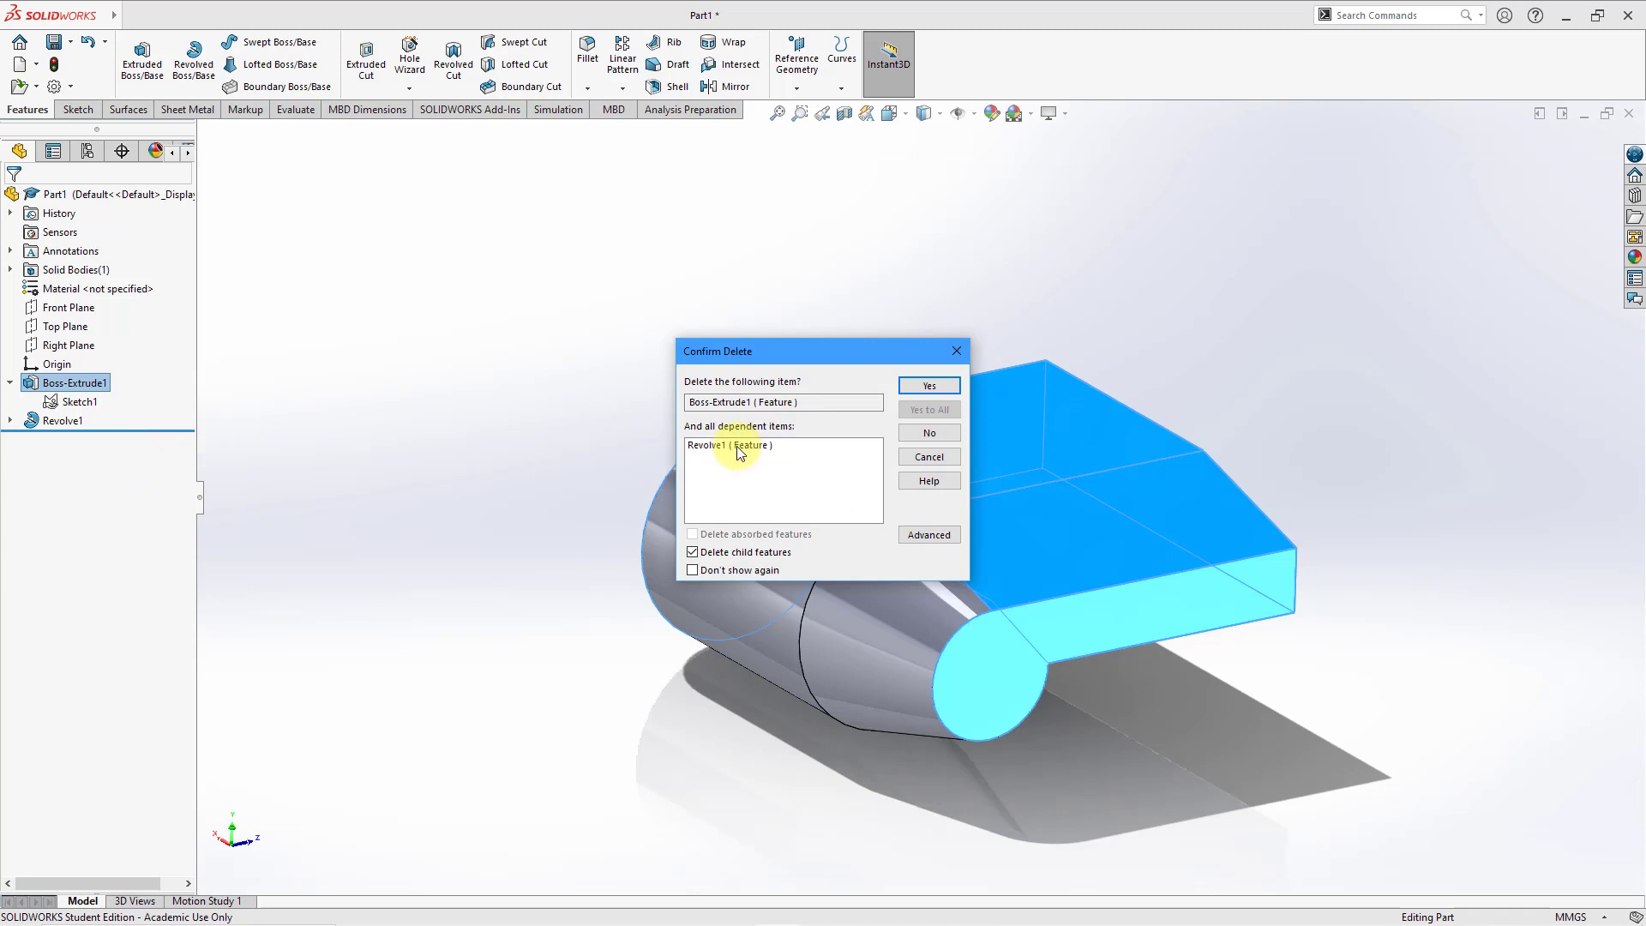
click(692, 553)
click(929, 386)
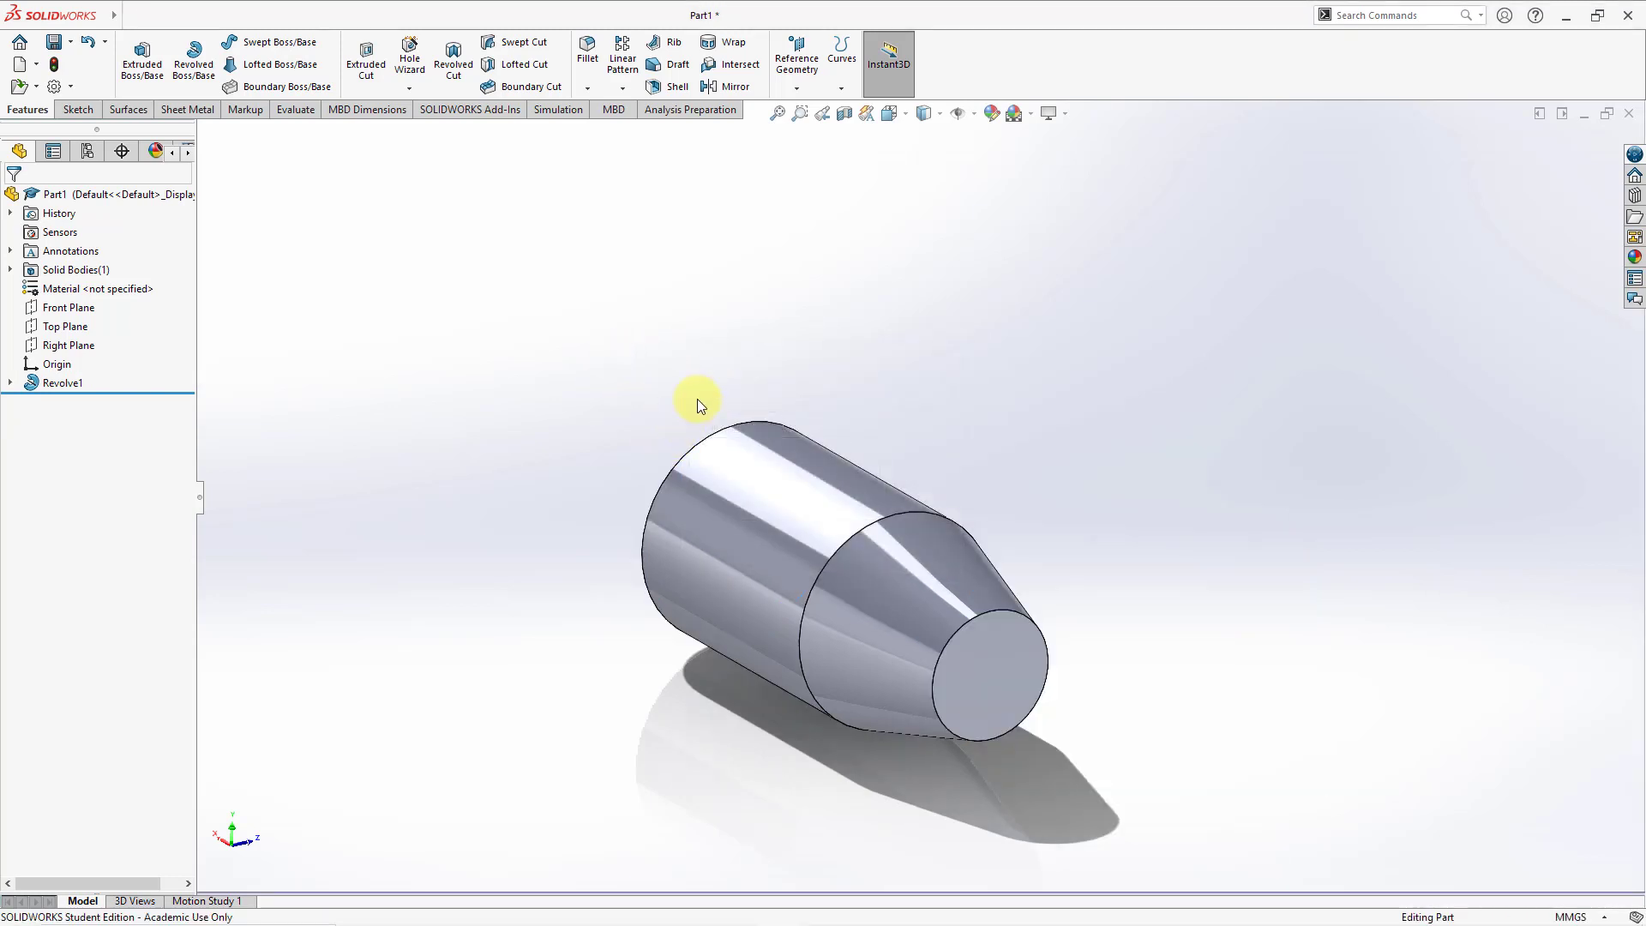
Open the definition of Revolve1 to check its axis and direction settings
middle_drag(697, 398, 735, 429)
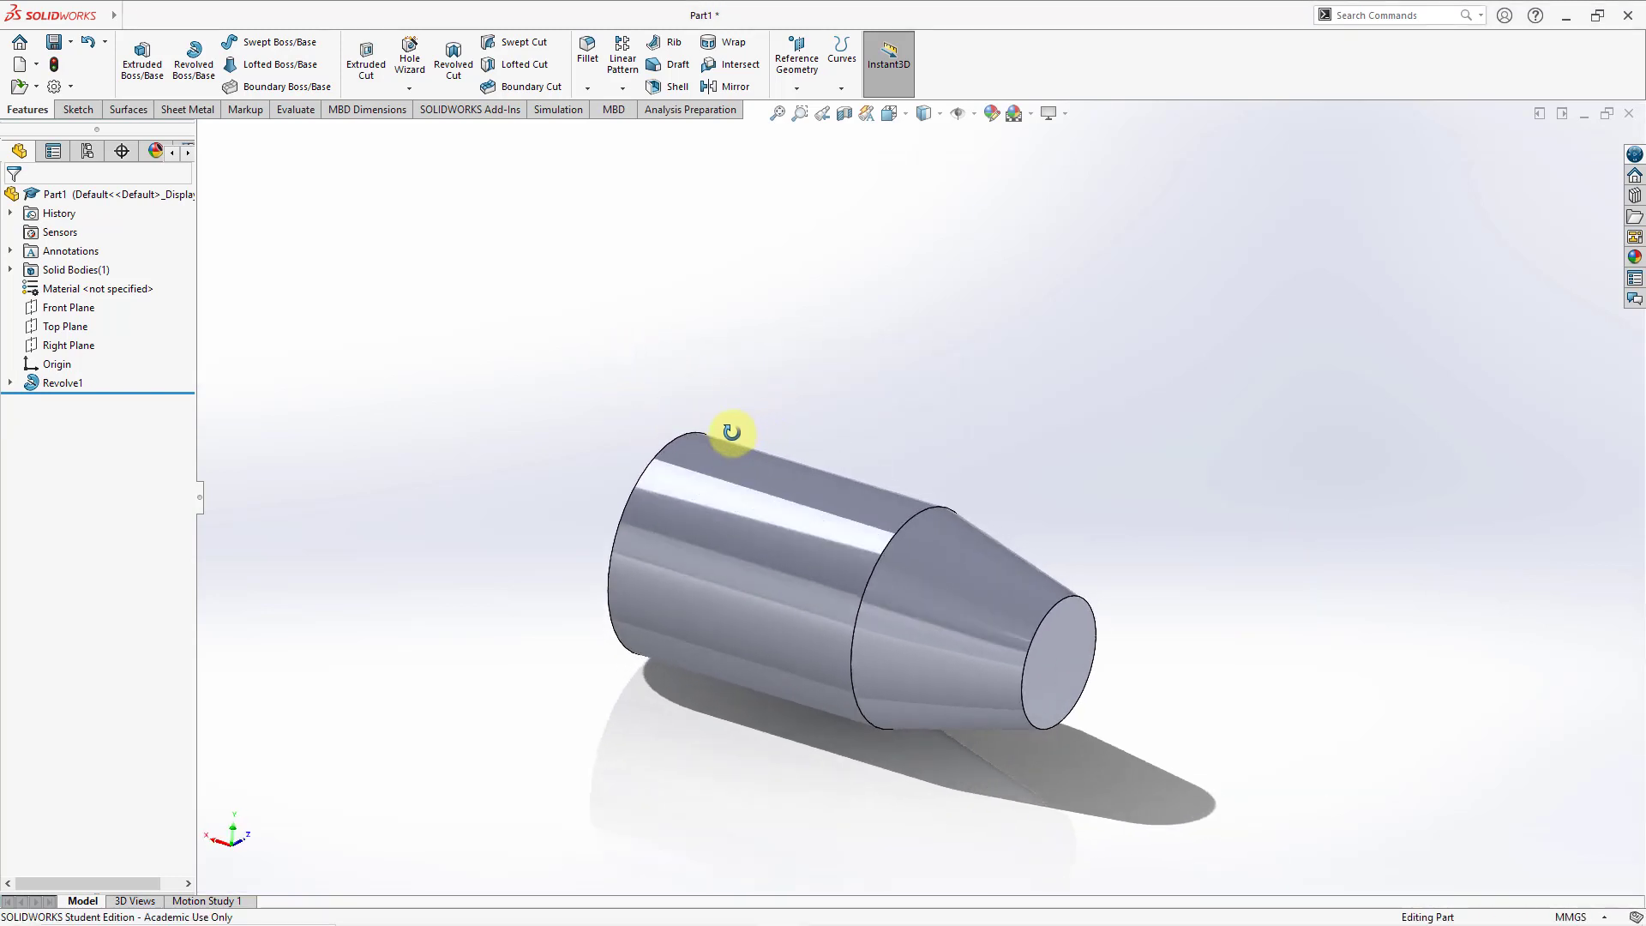
click(49, 384)
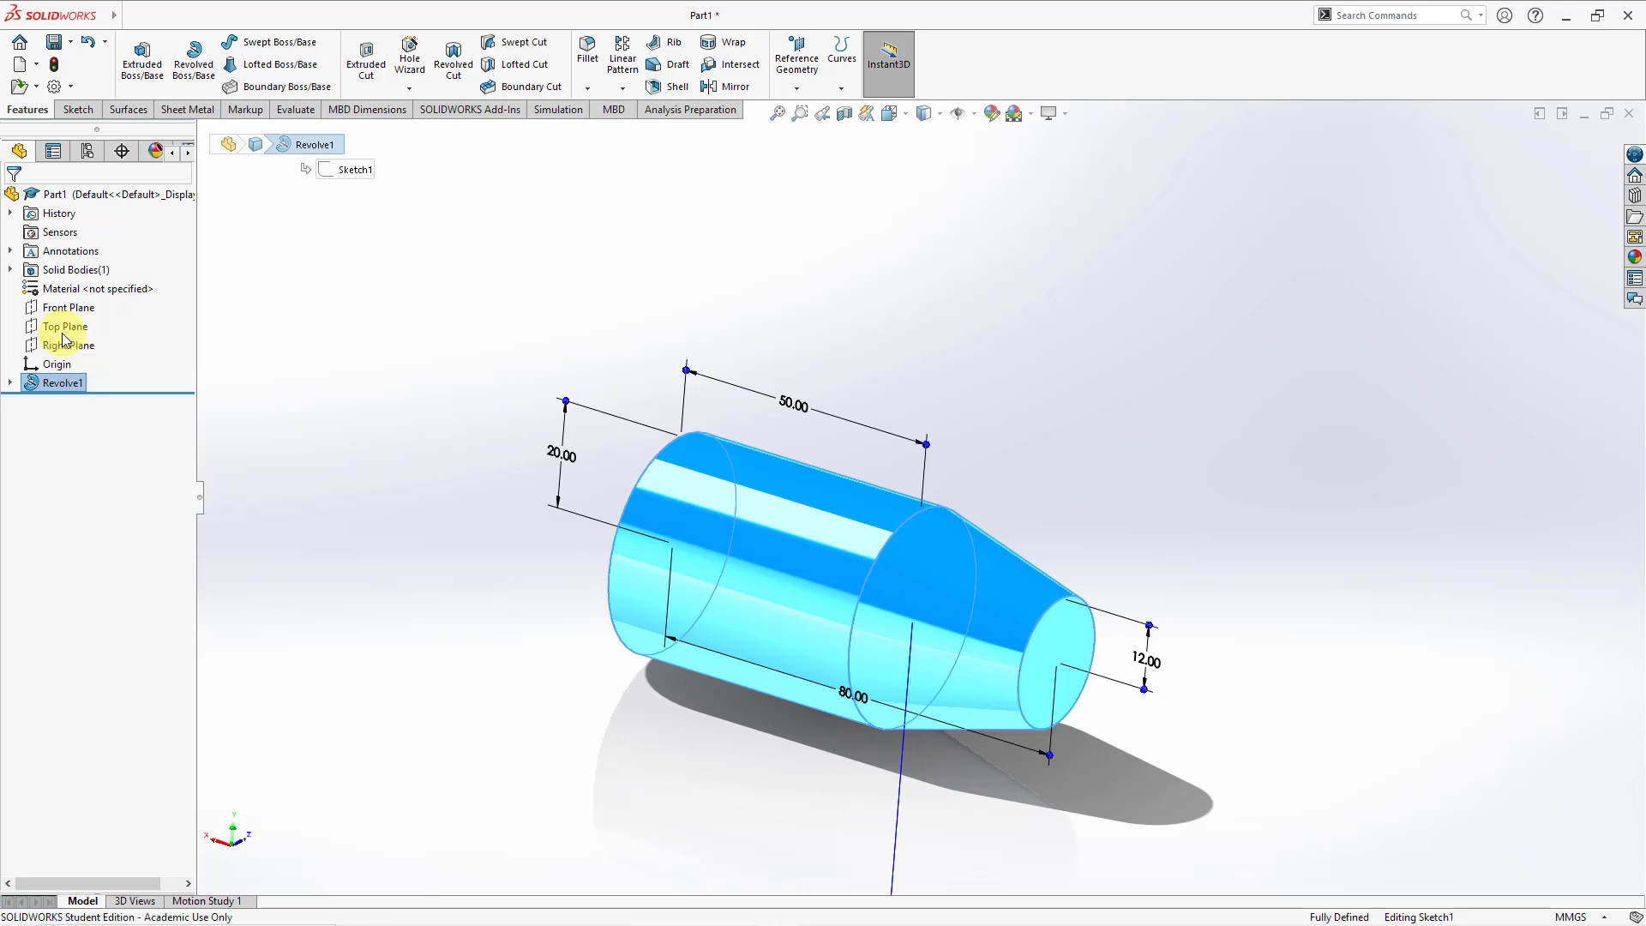
click(64, 340)
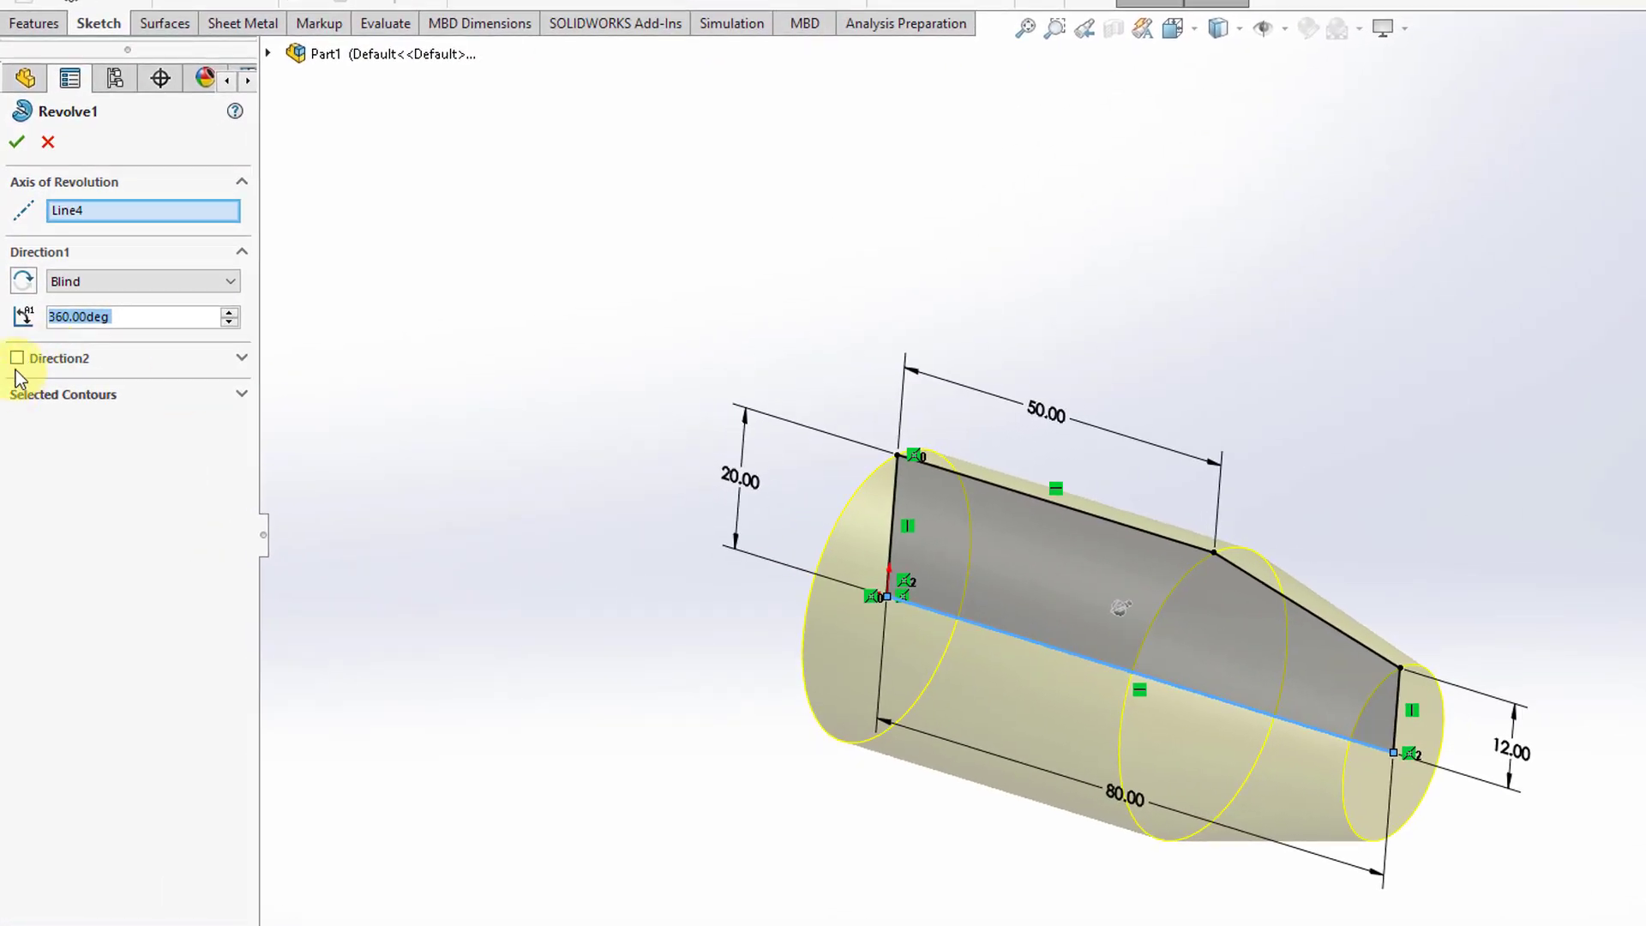
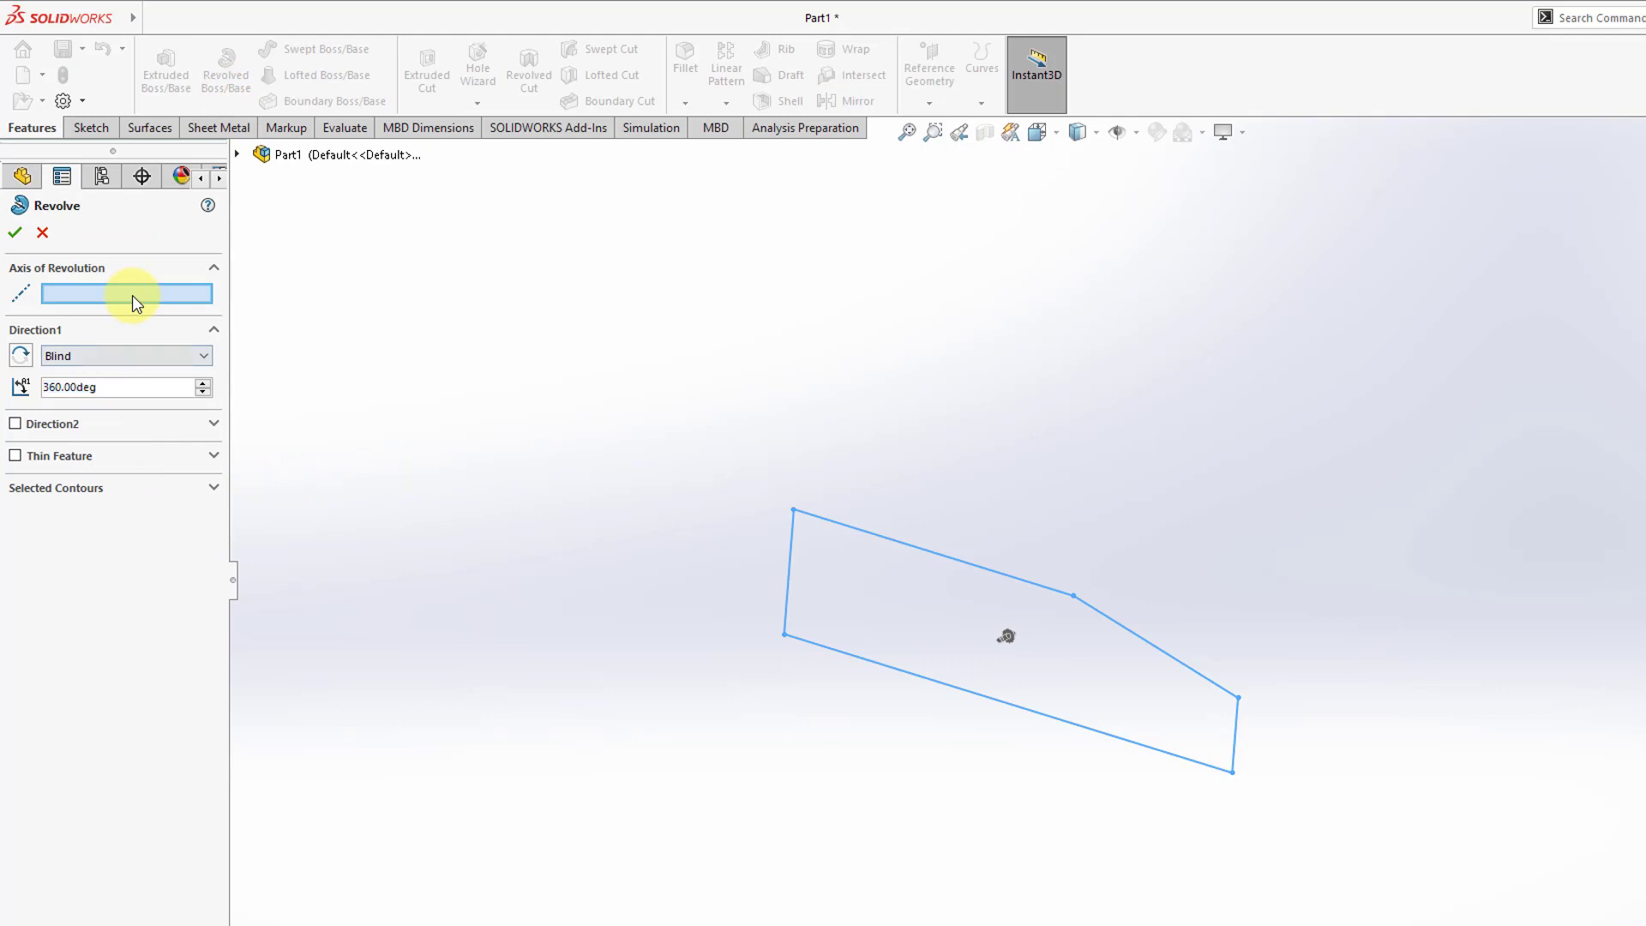
Try a thin-walled 360-degree revolve of Sketch1 about its 80 mm base line
click(940, 684)
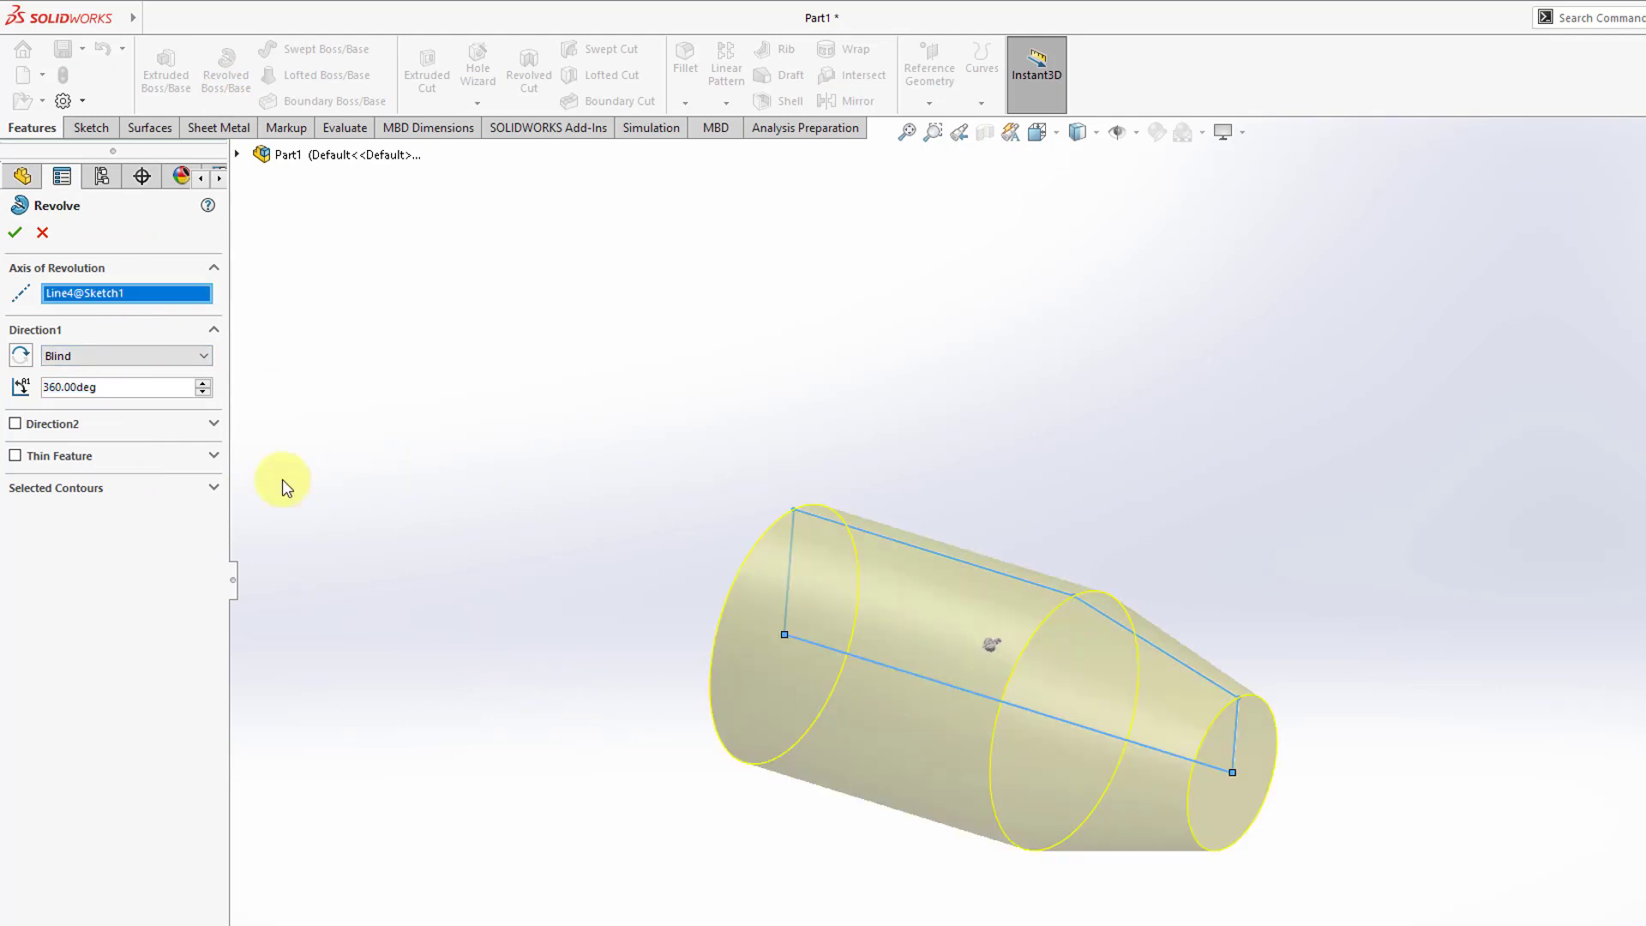
click(15, 457)
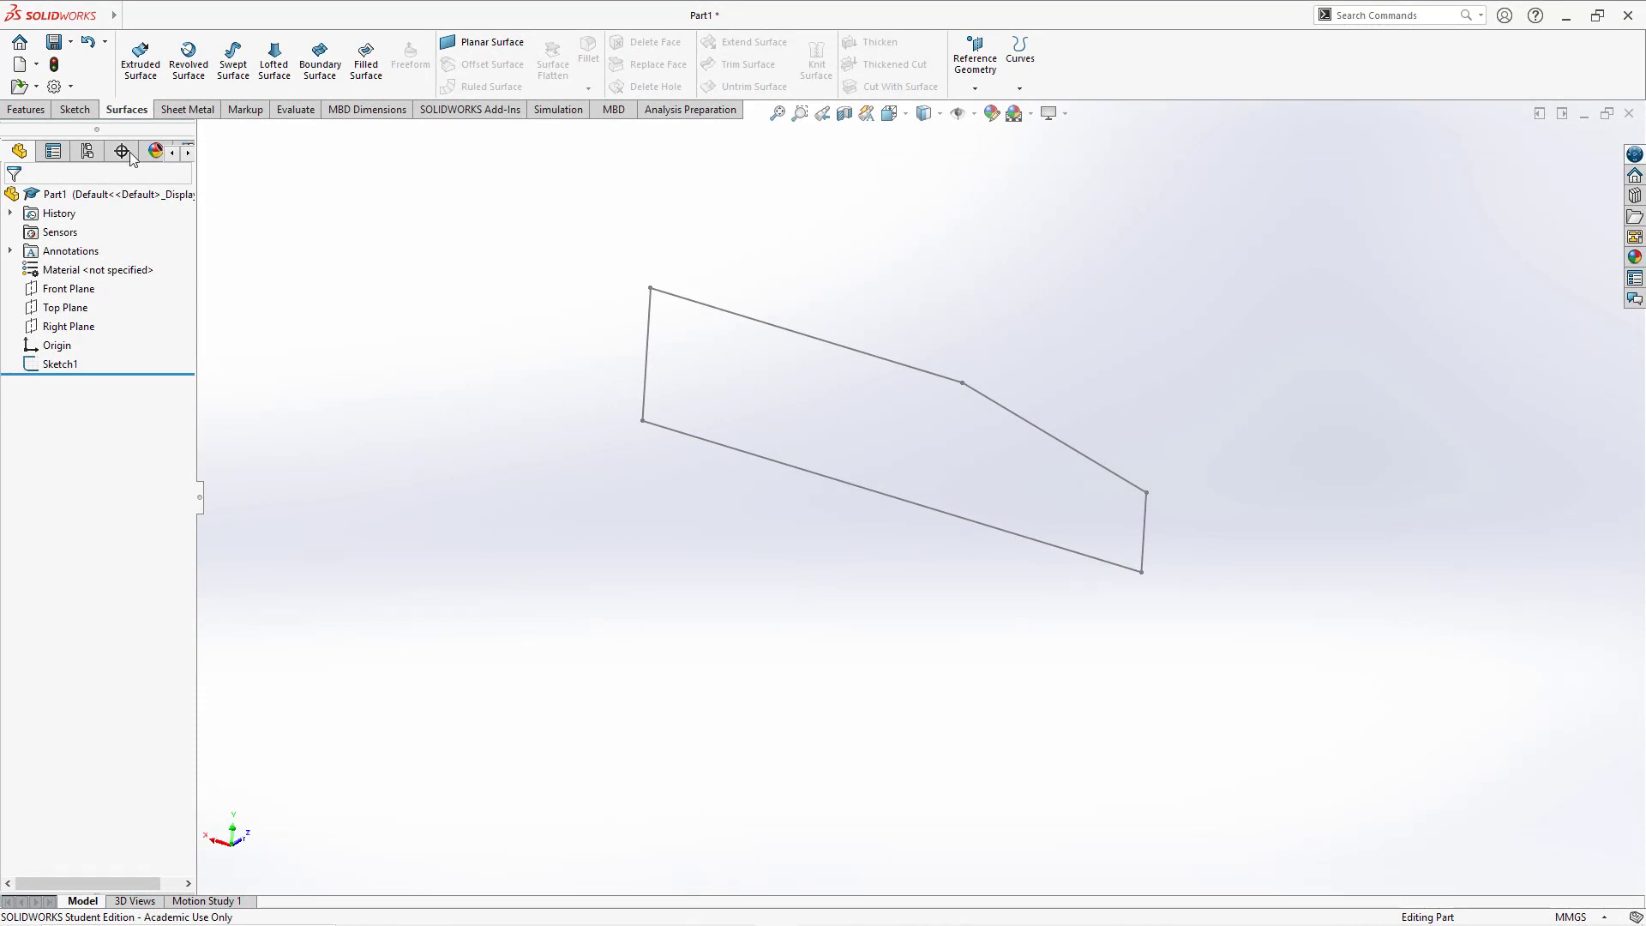
Start a 360-degree boss revolve of the existing sketch, using its 80 mm base line as the axis of revolution
click(28, 110)
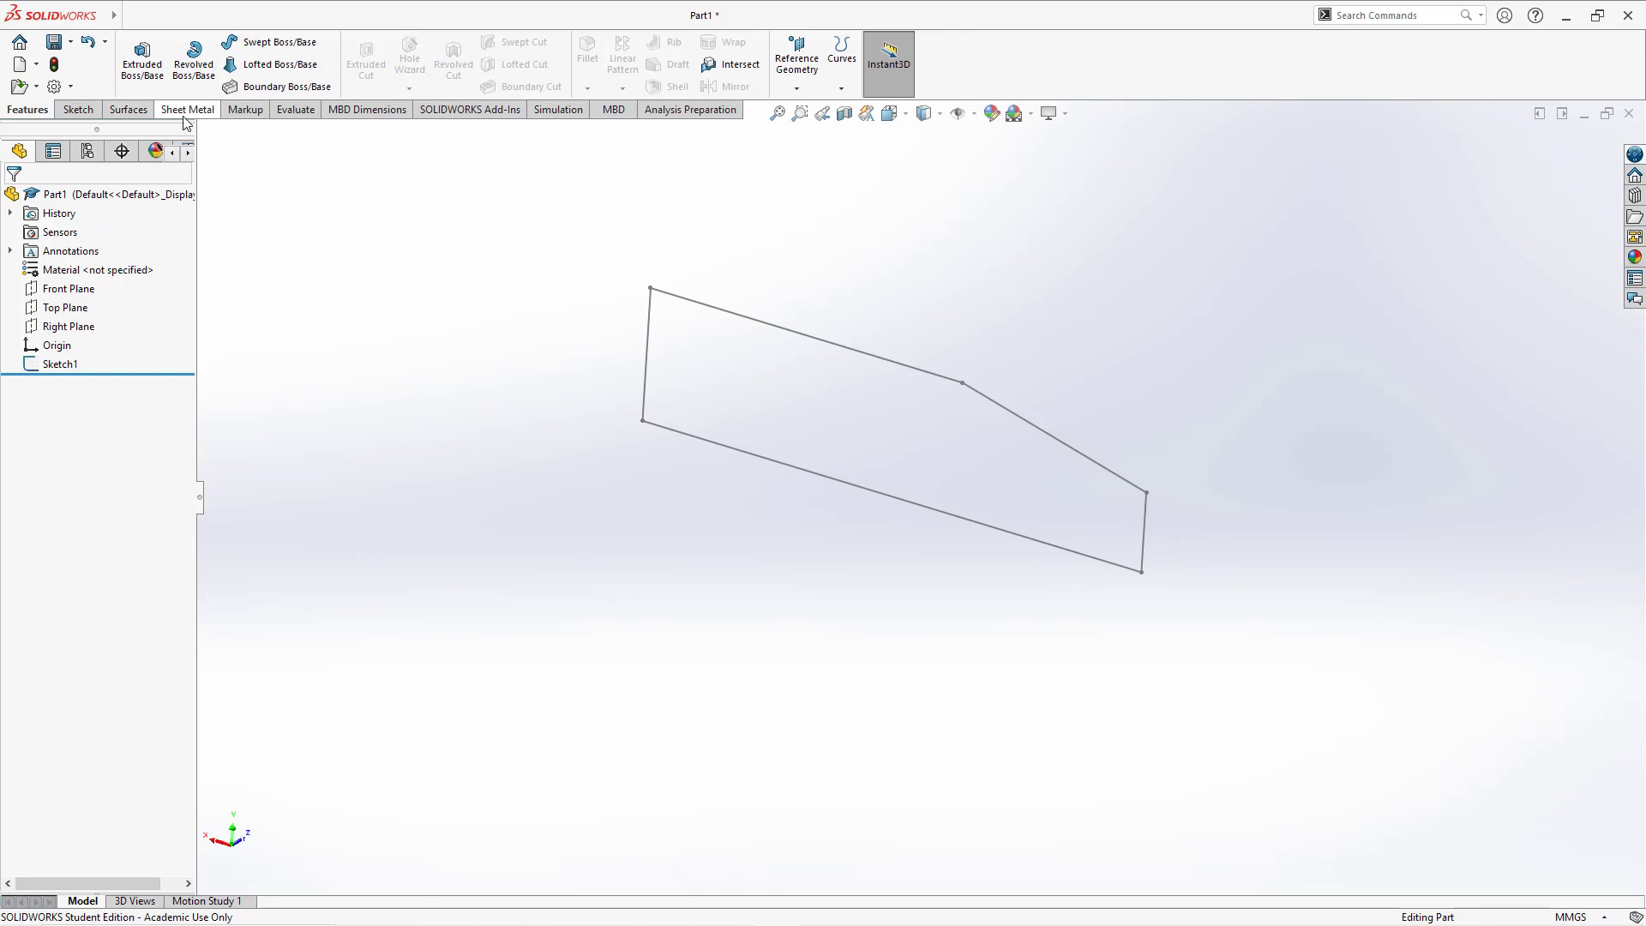
click(193, 62)
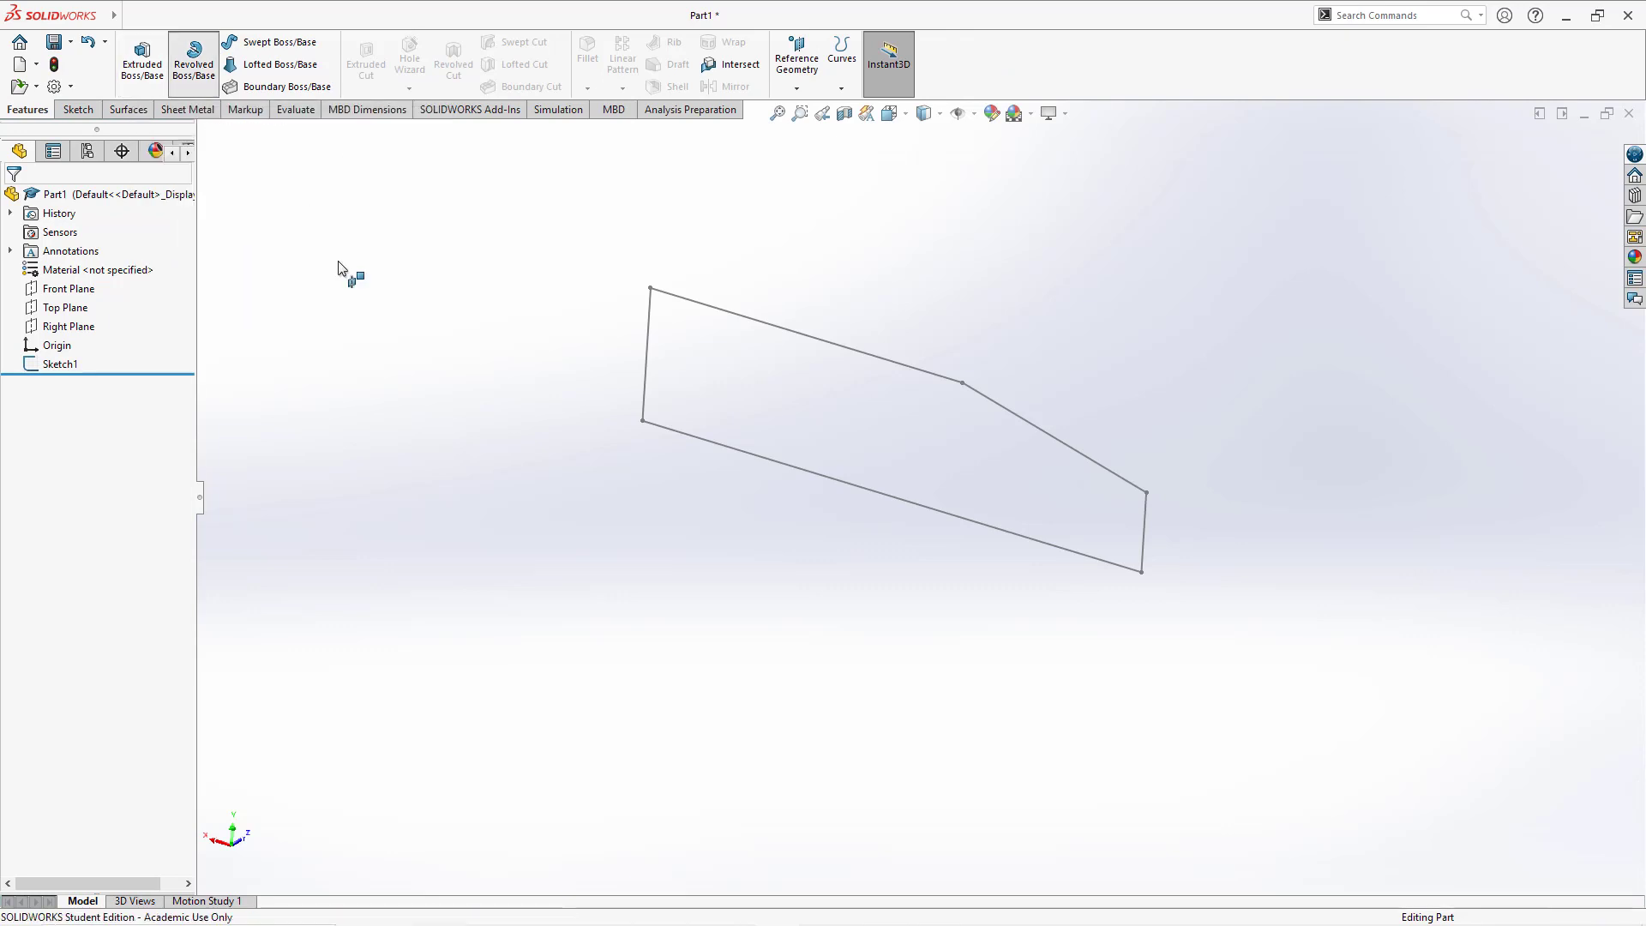
click(647, 356)
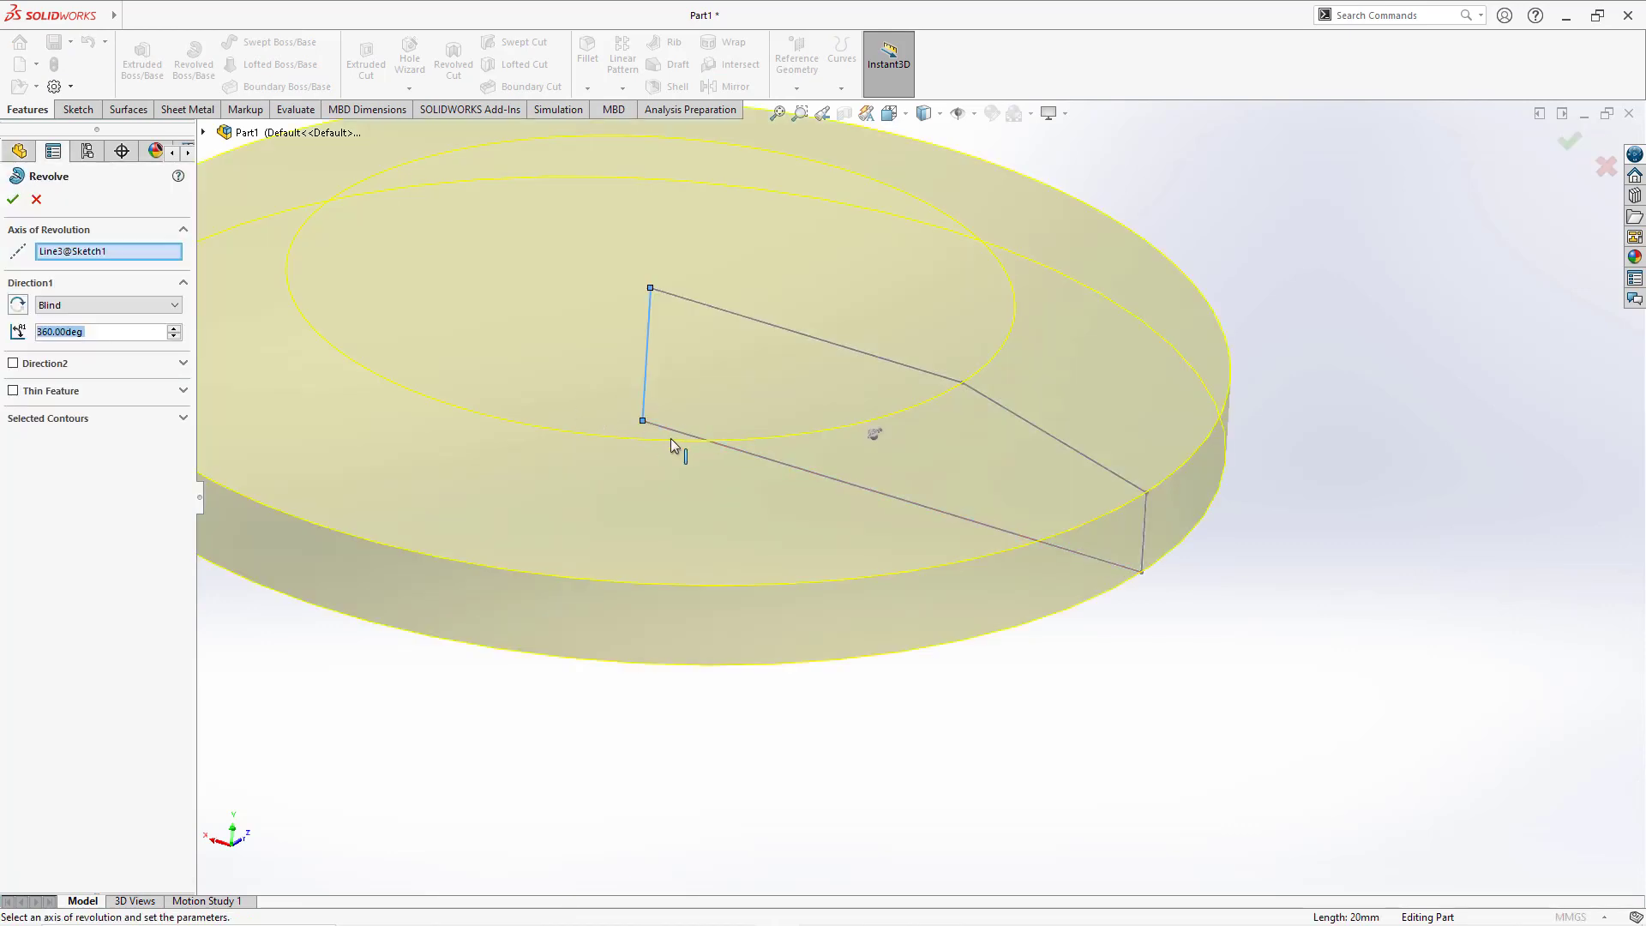
click(702, 439)
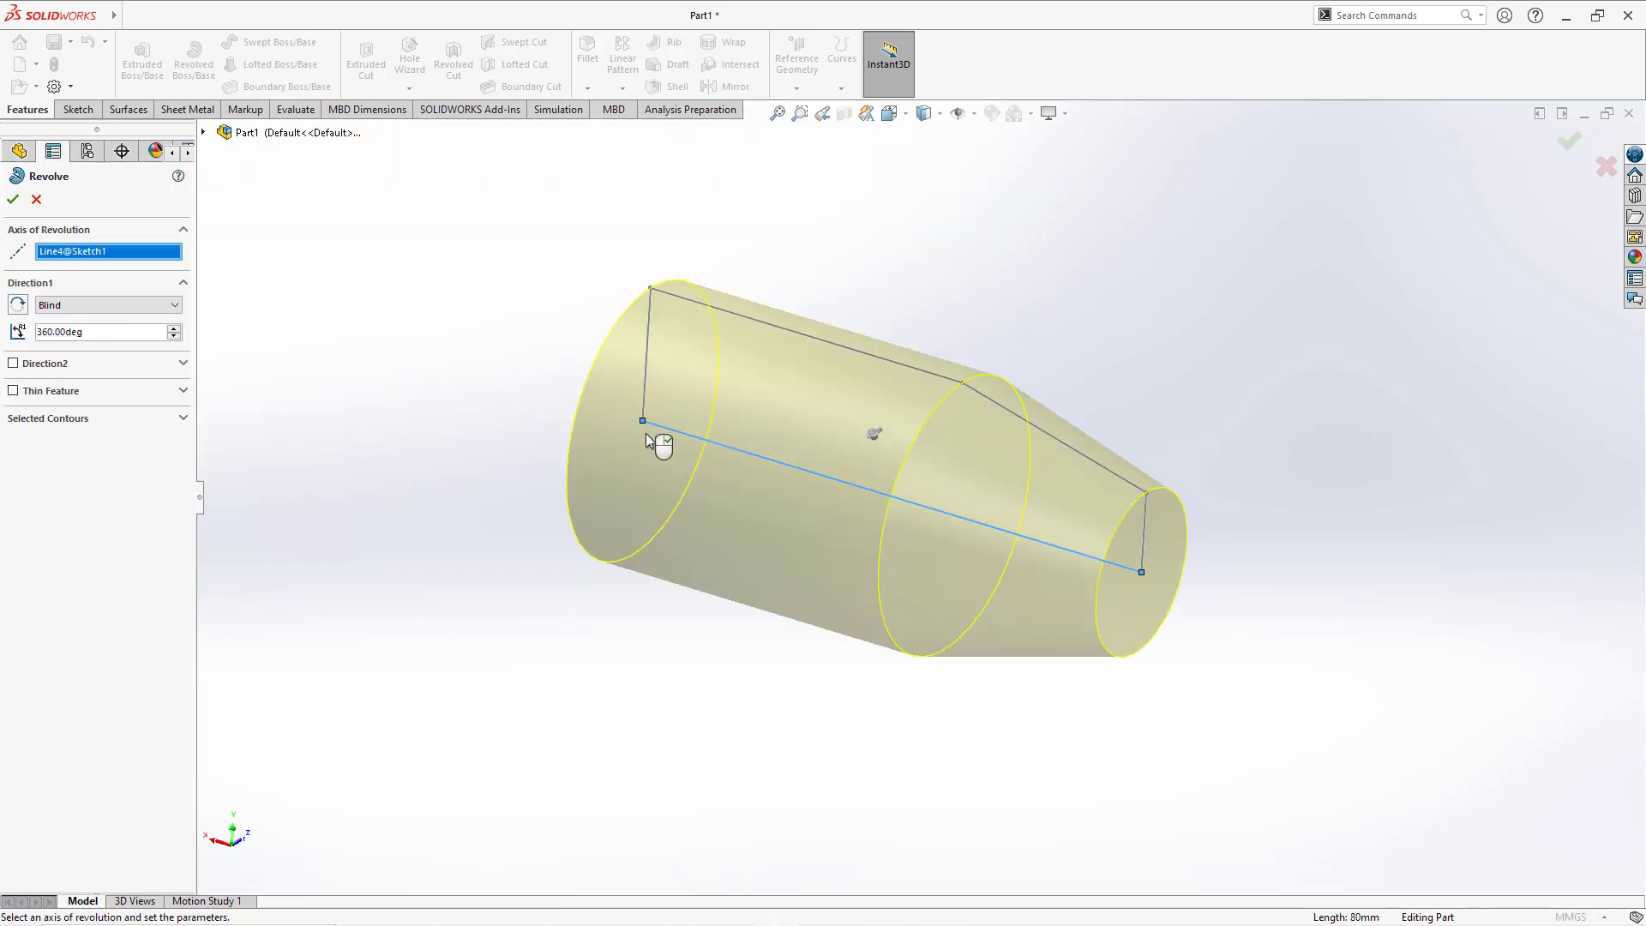
Make the revolve a one-direction thin feature with a 1 mm wall and finish it
click(14, 391)
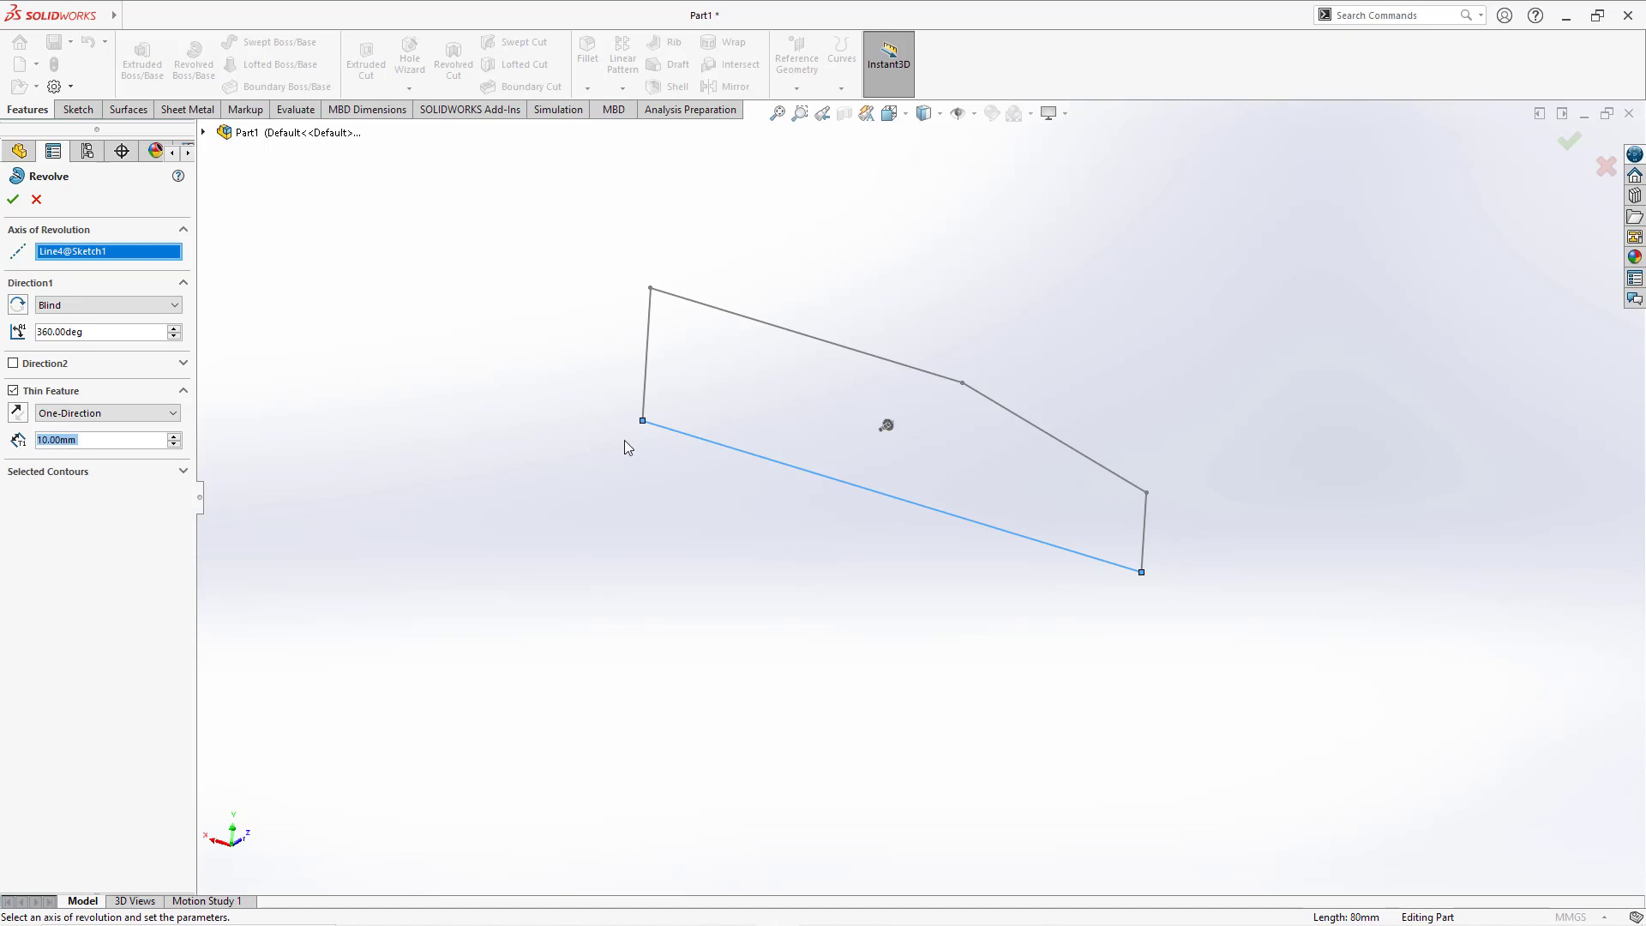
mouse_move(775, 489)
ctrl+middle_down()
mouse_move(775, 467)
mouse_move(760, 540)
ctrl+middle_up()
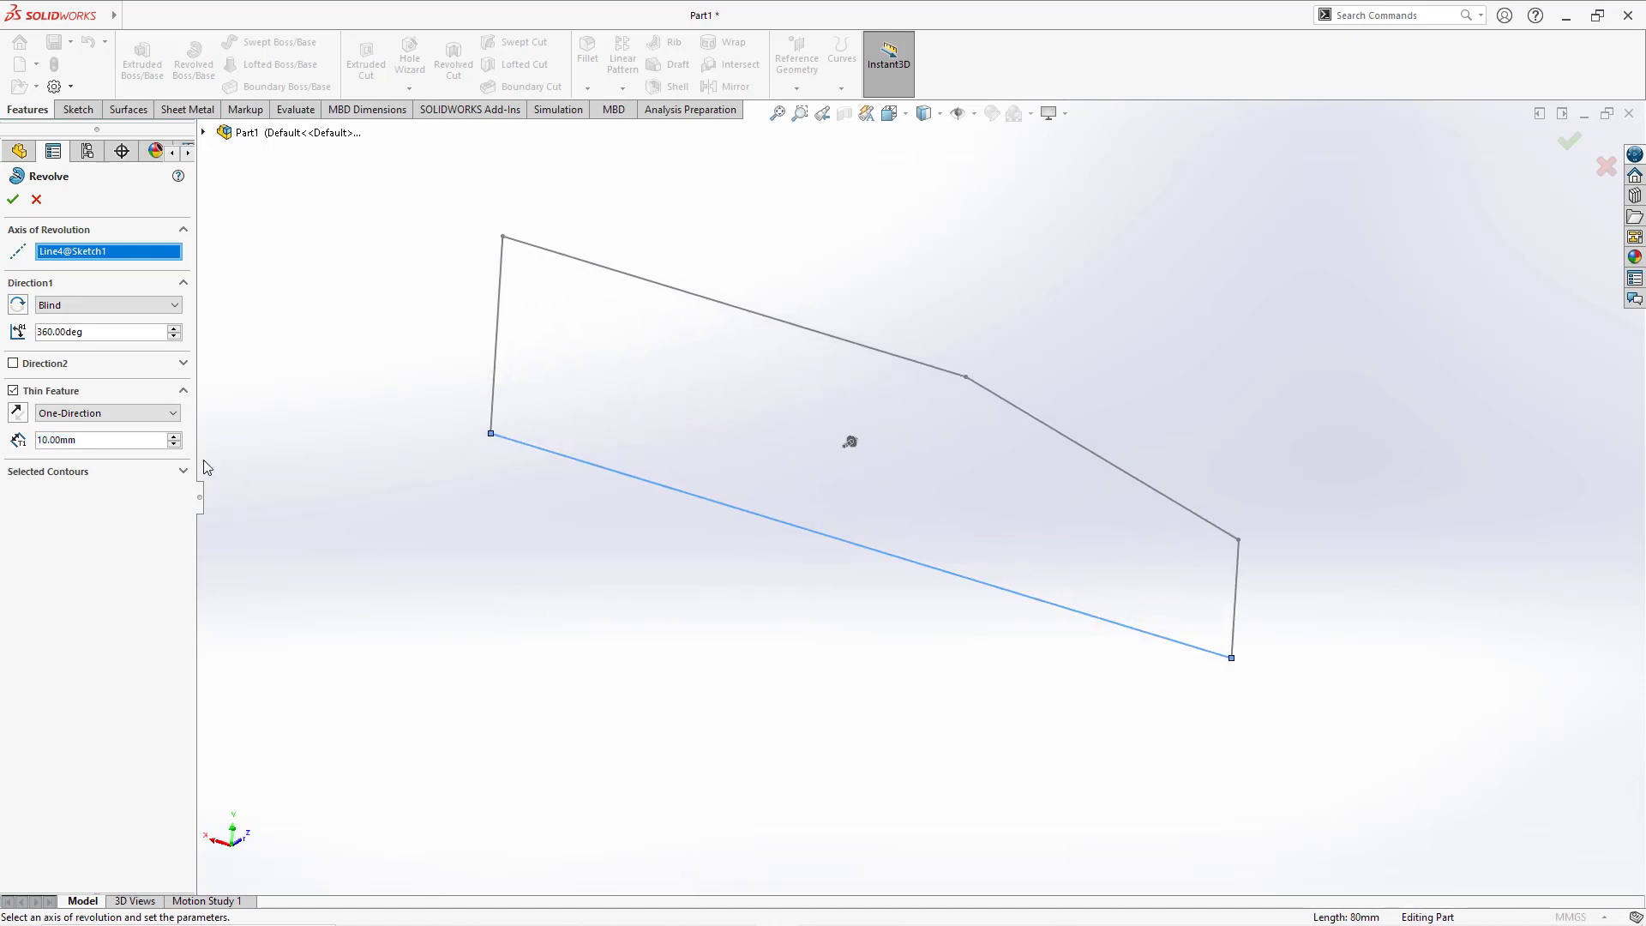
click(91, 441)
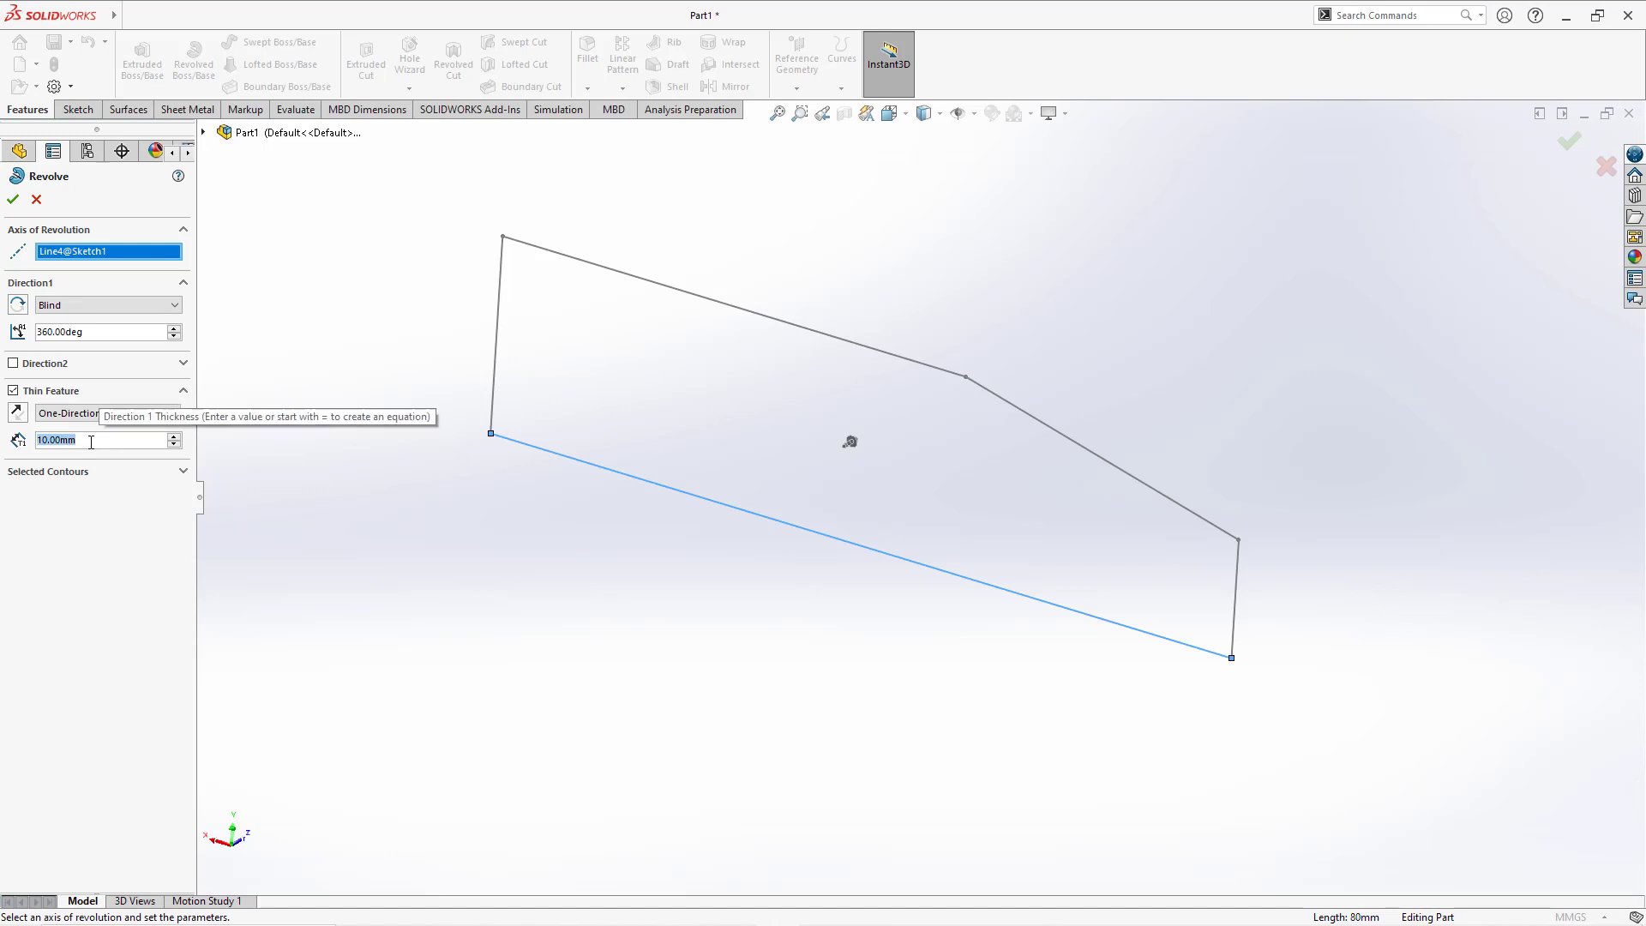
text(1)
key(Return)
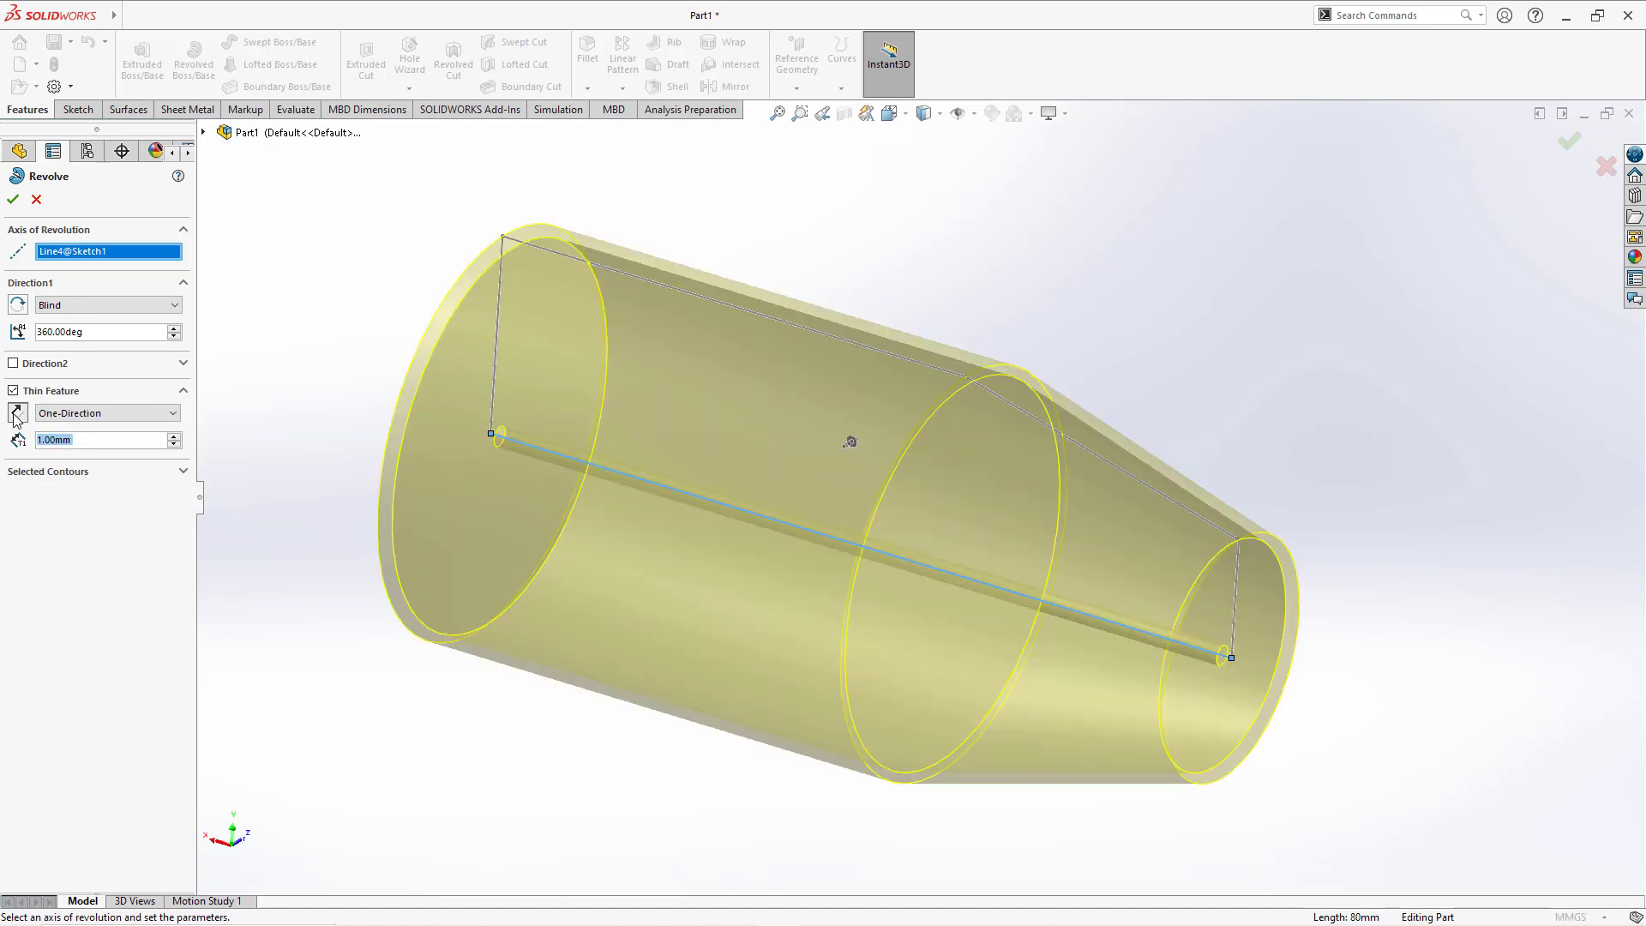
middle_drag(624, 430, 641, 383)
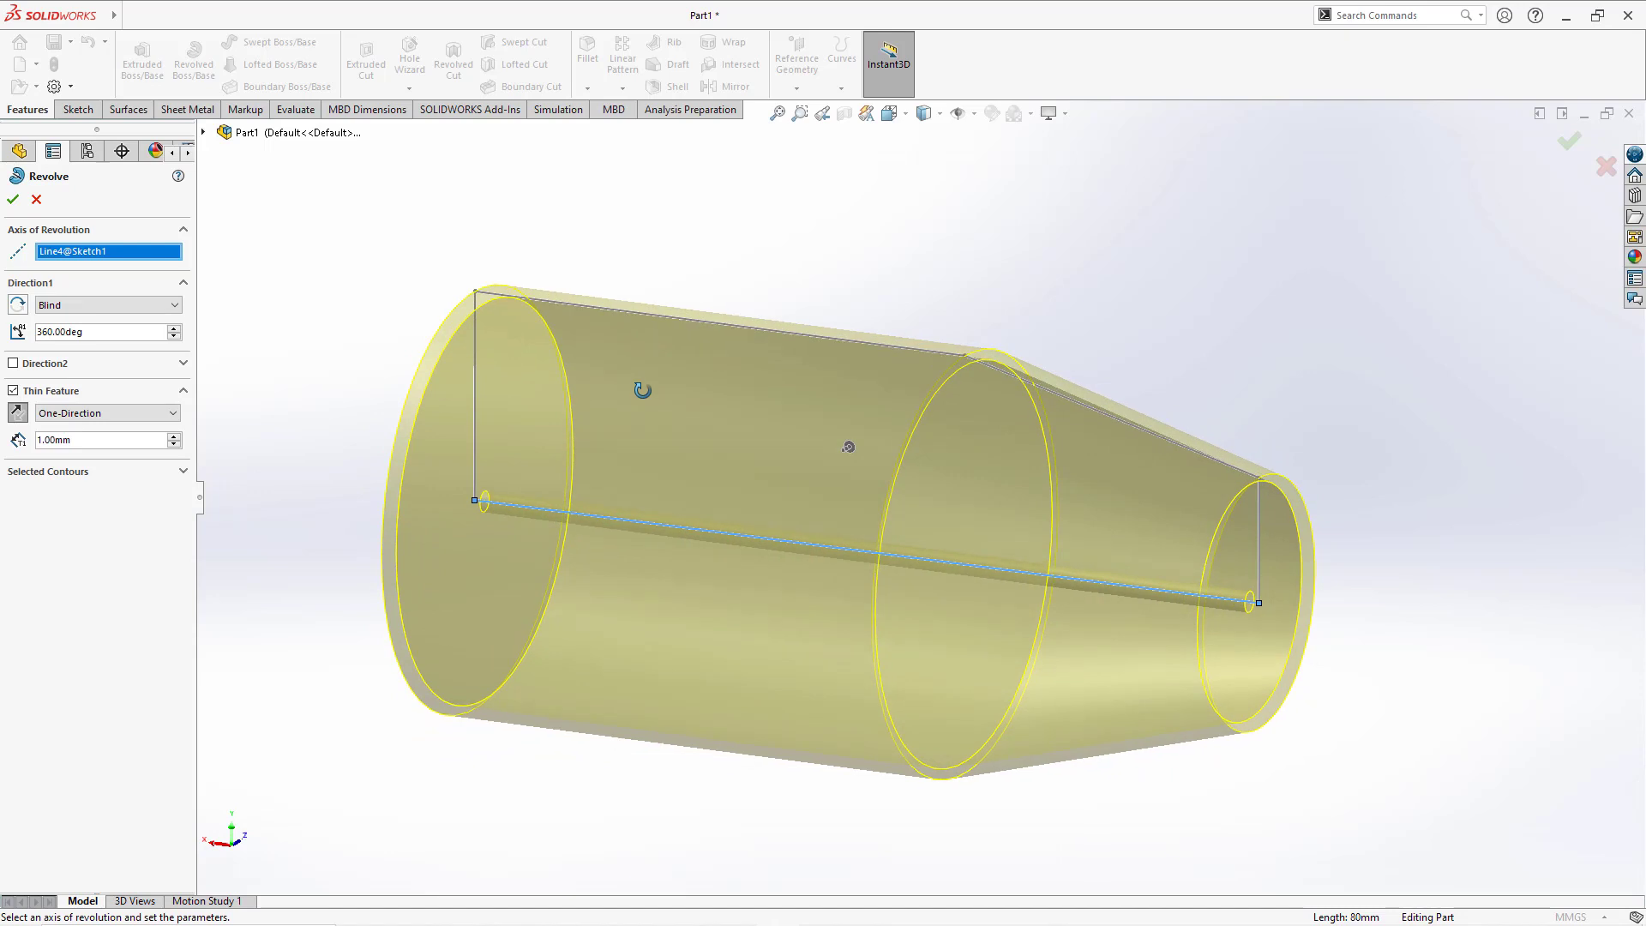
click(13, 201)
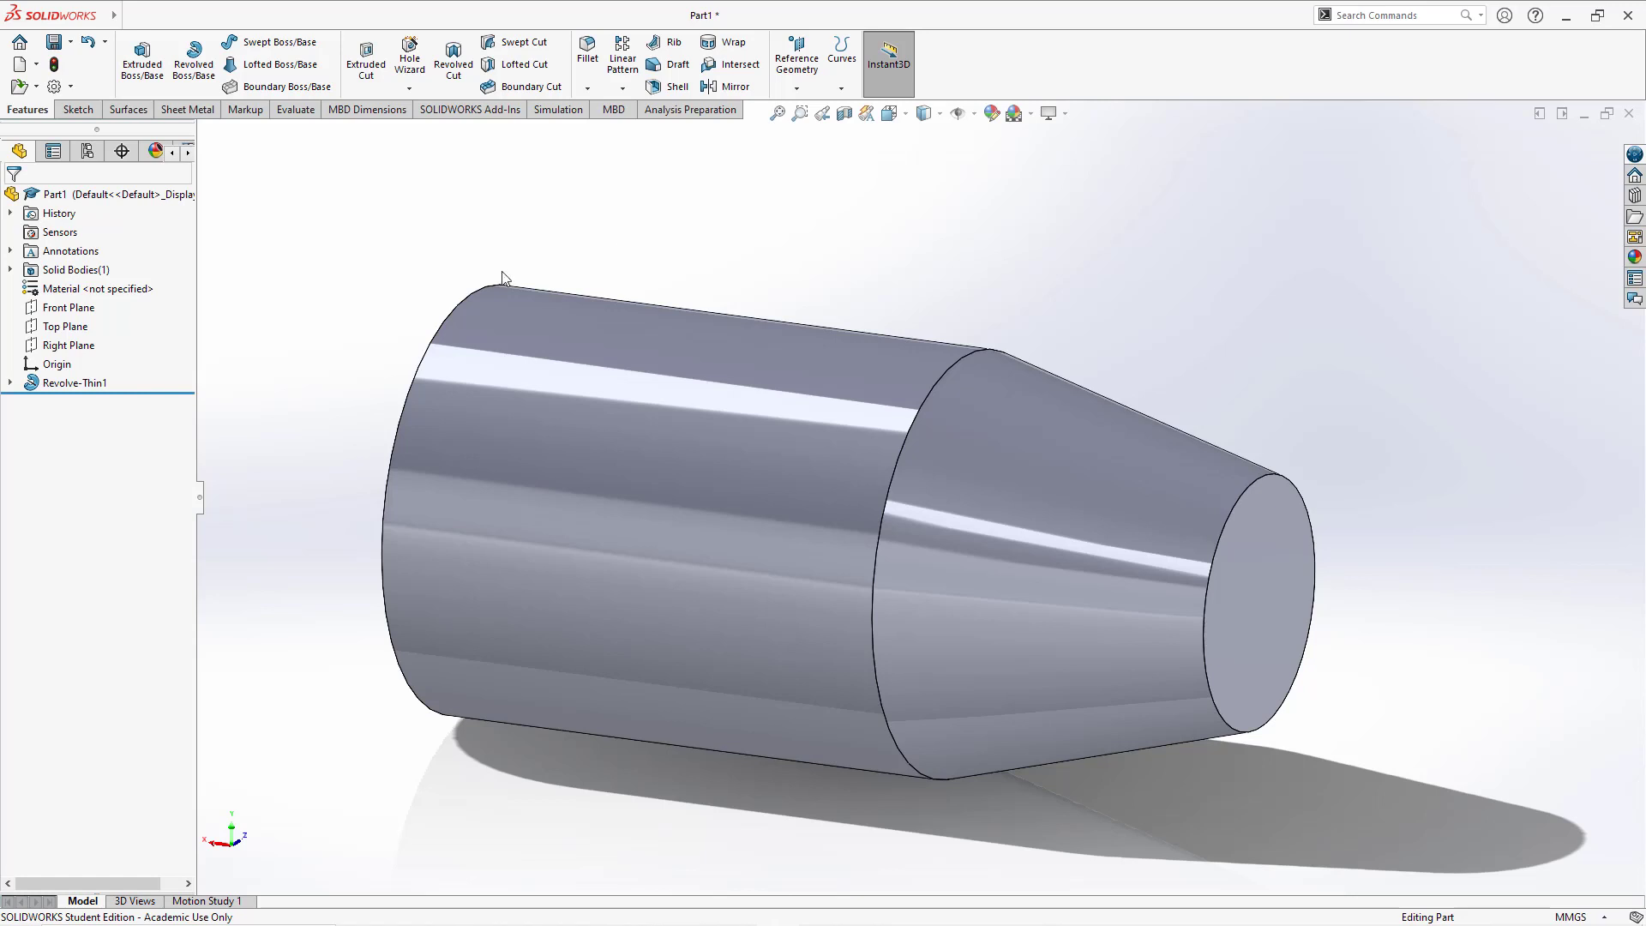
Open the thin revolve for editing to examine its sketch, axis and wall settings, and leave without changes
click(76, 385)
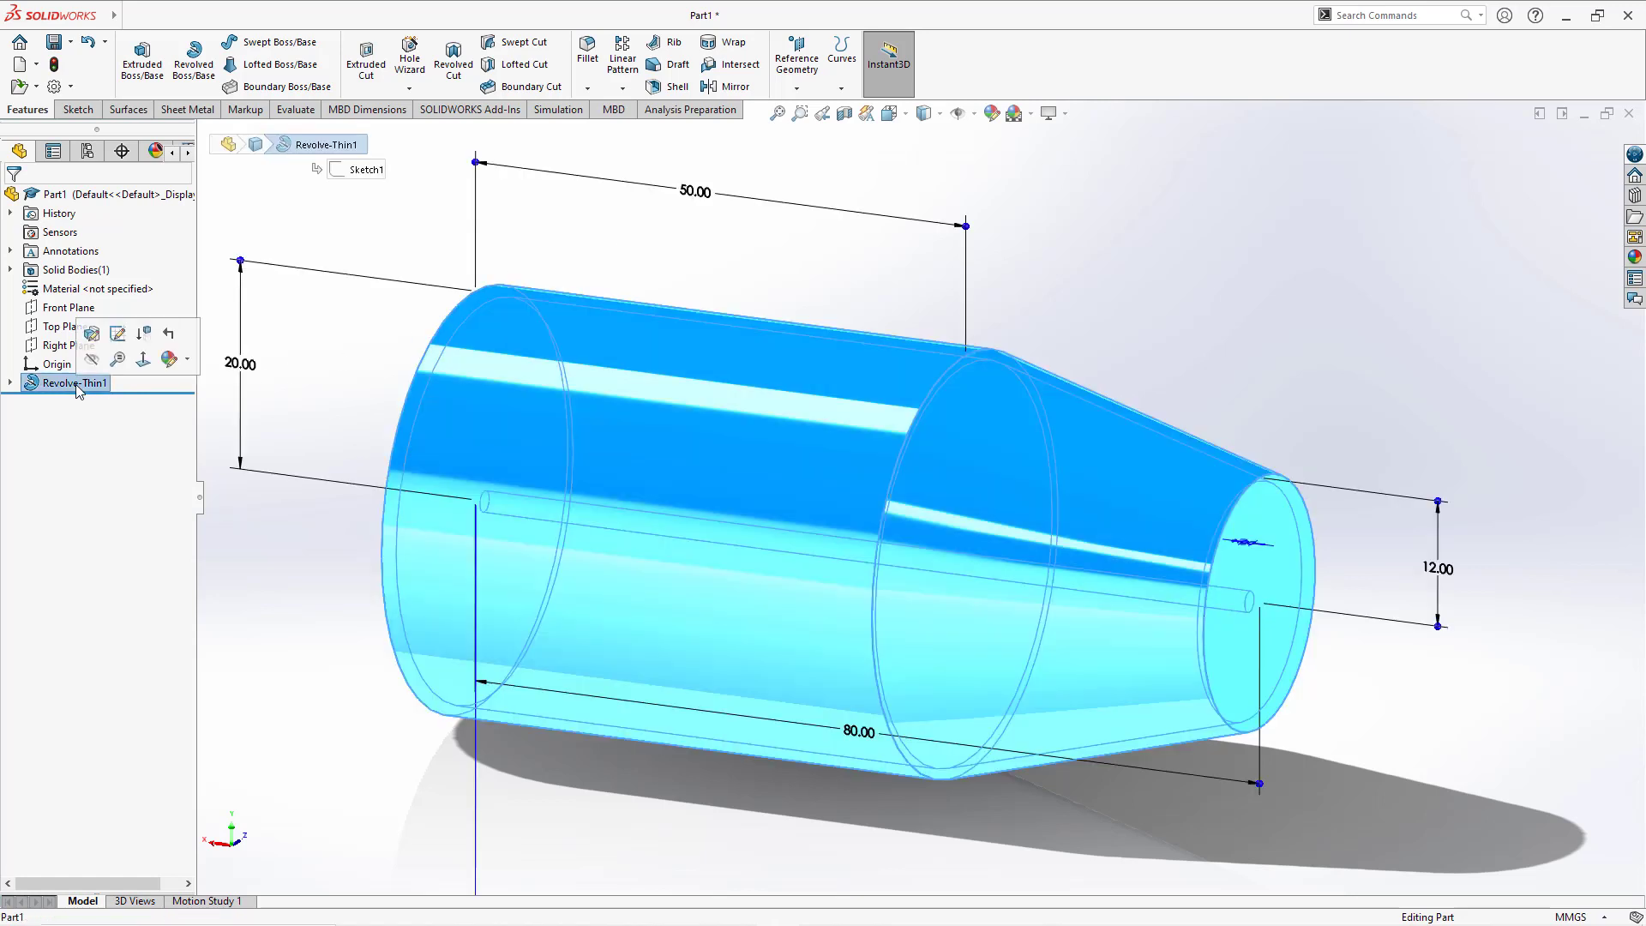
click(118, 332)
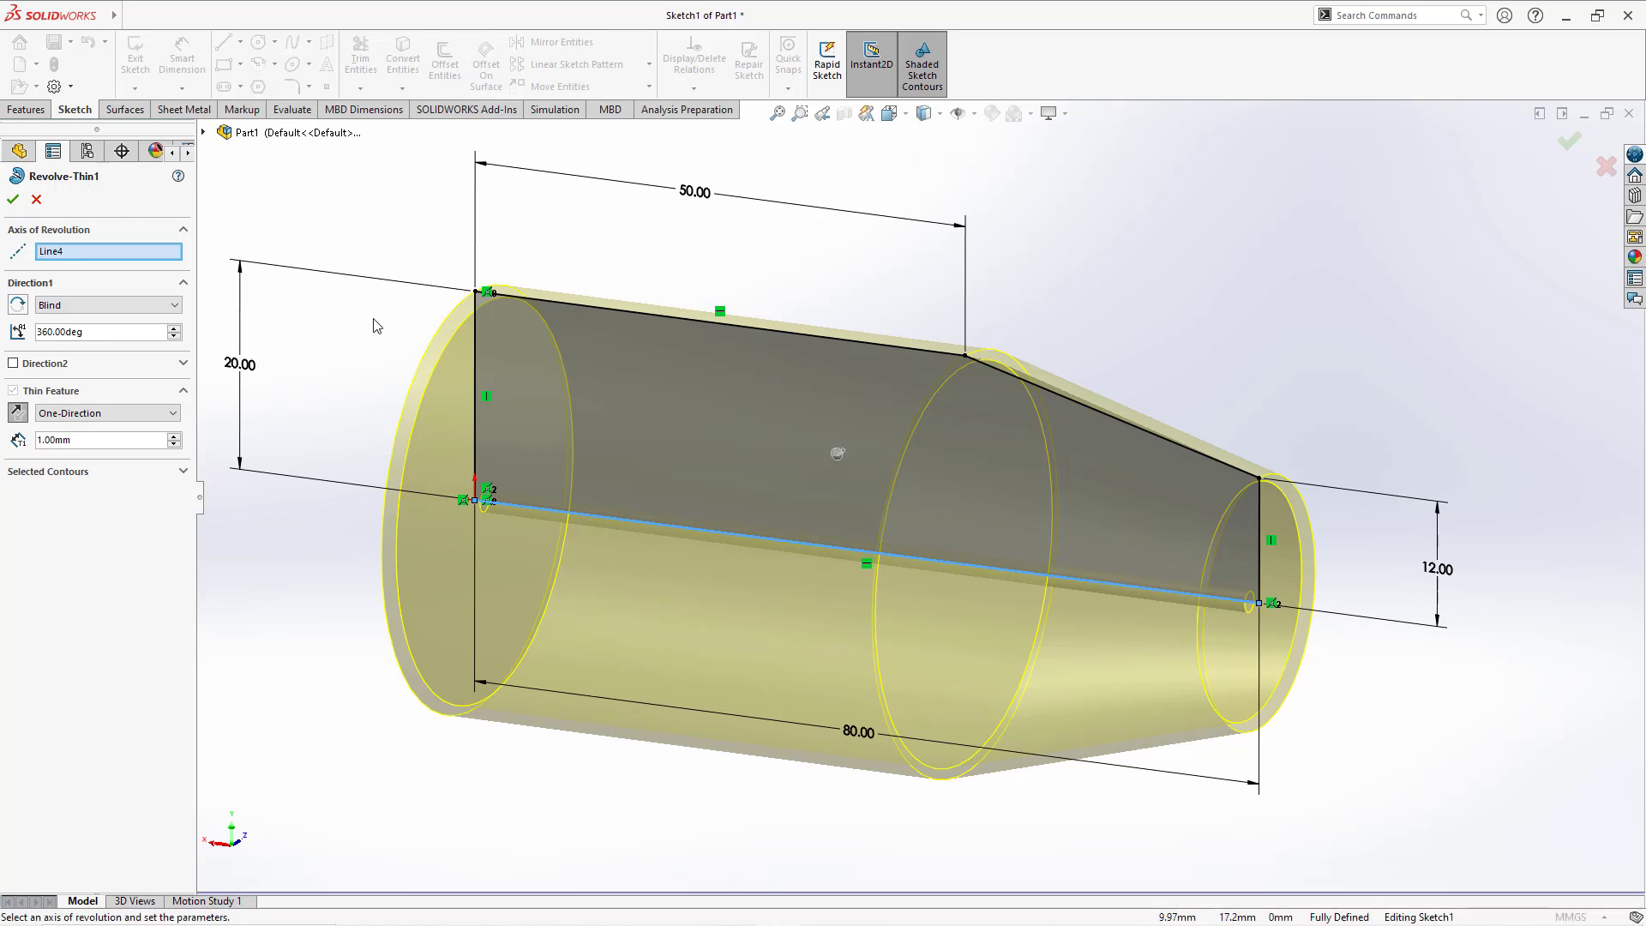
click(36, 199)
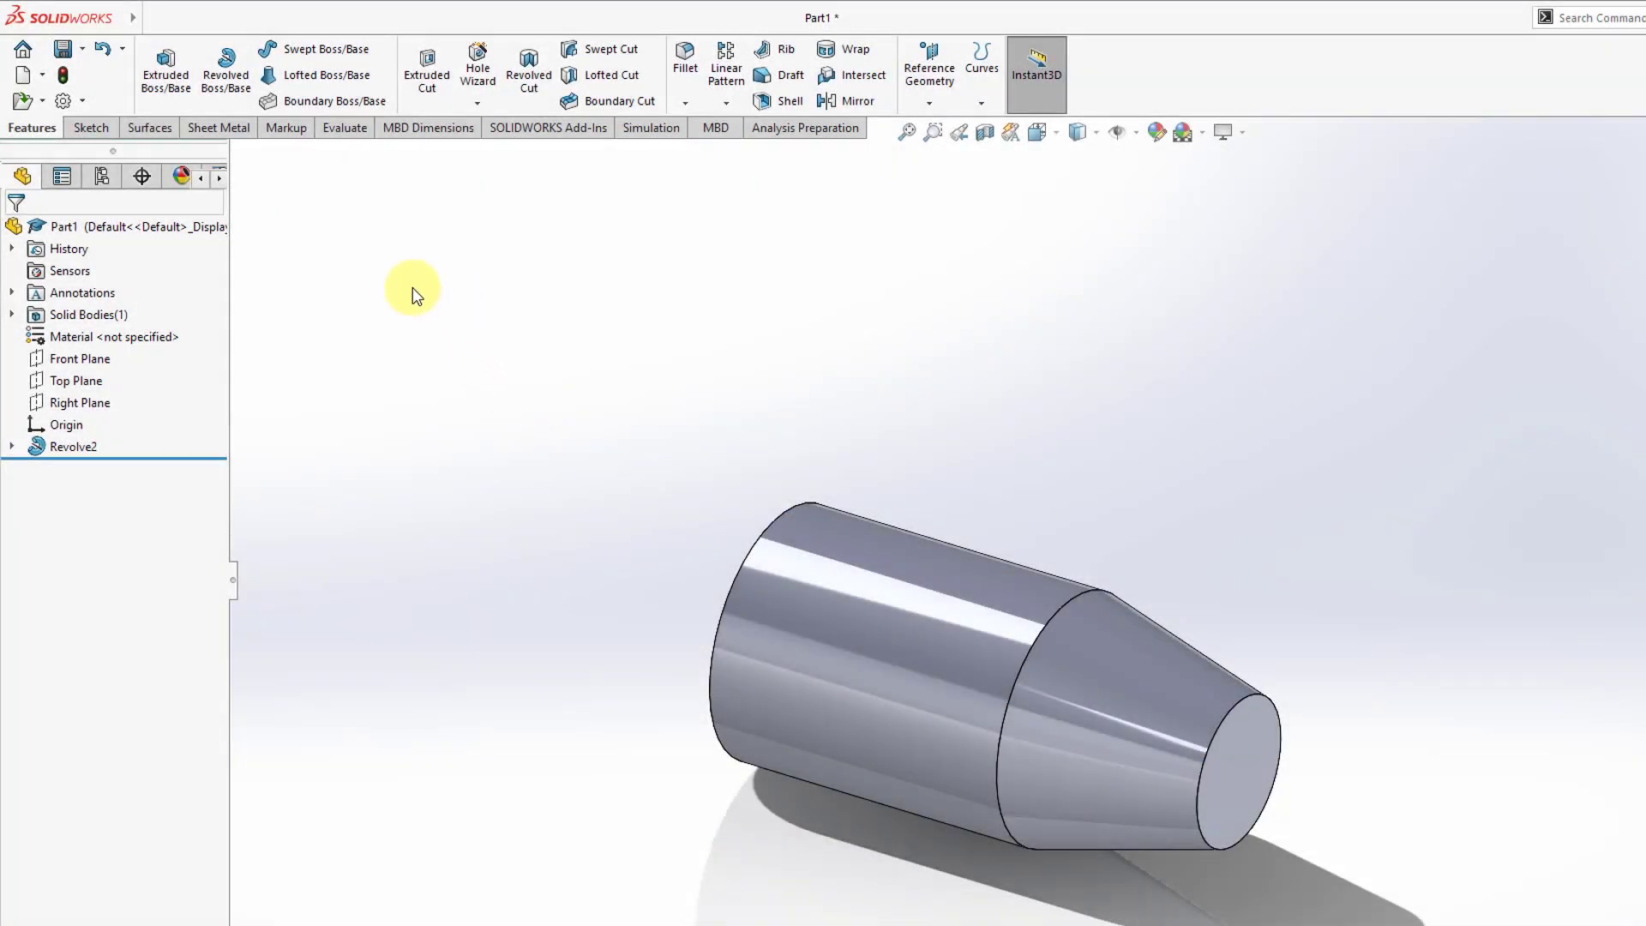
Switch to the surface modelling tools
click(160, 136)
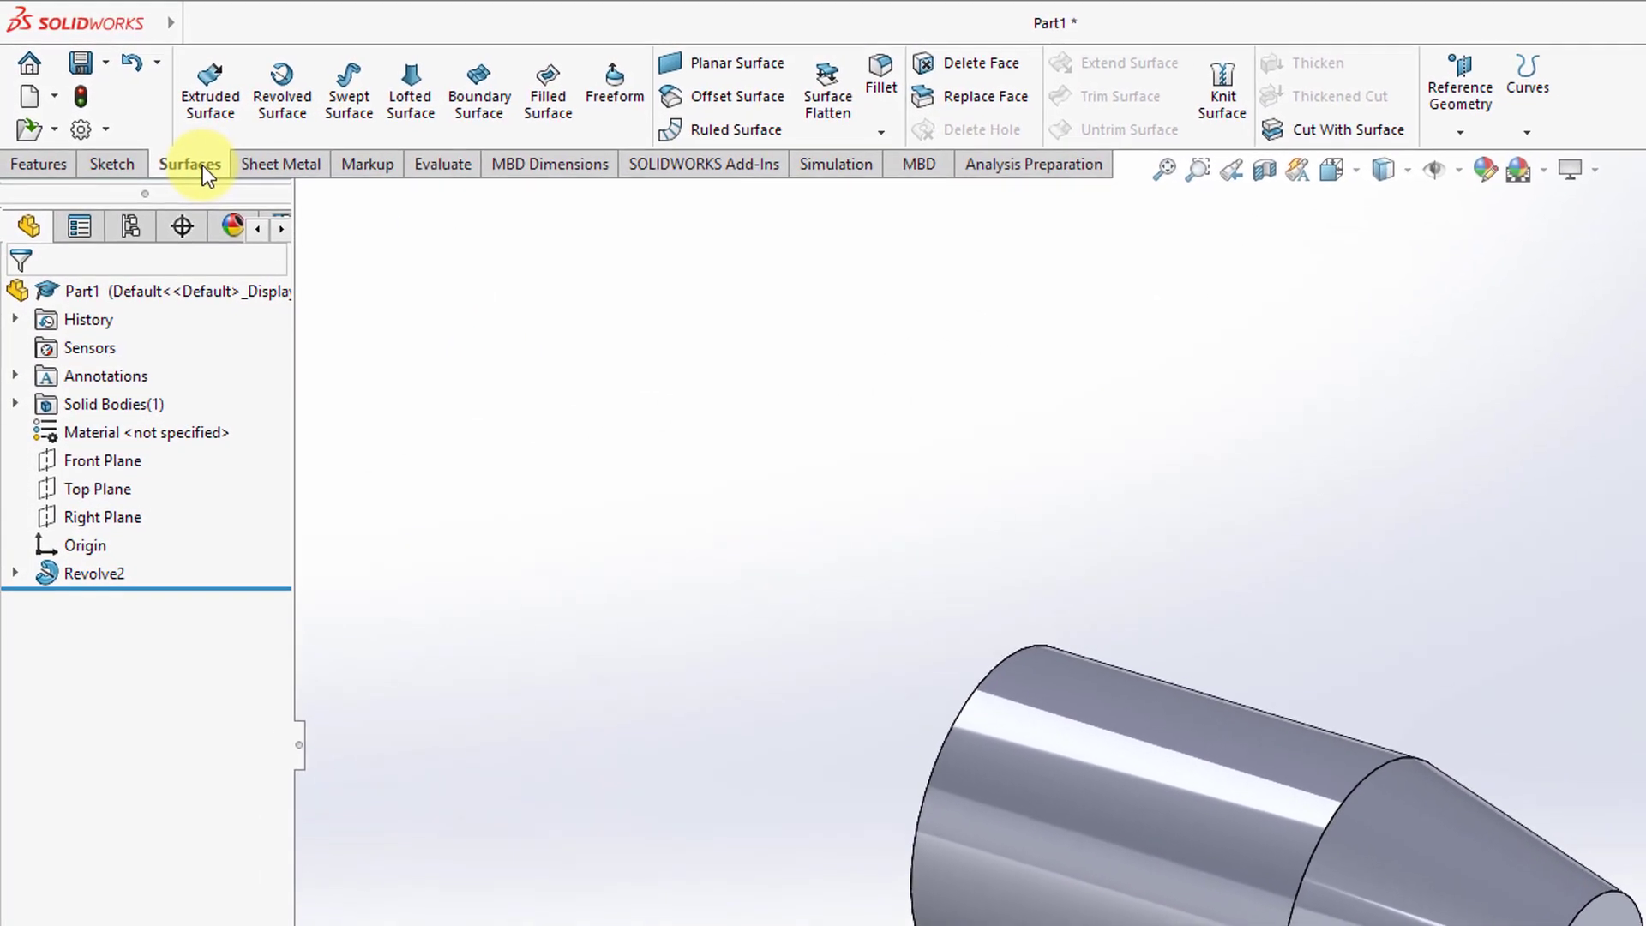